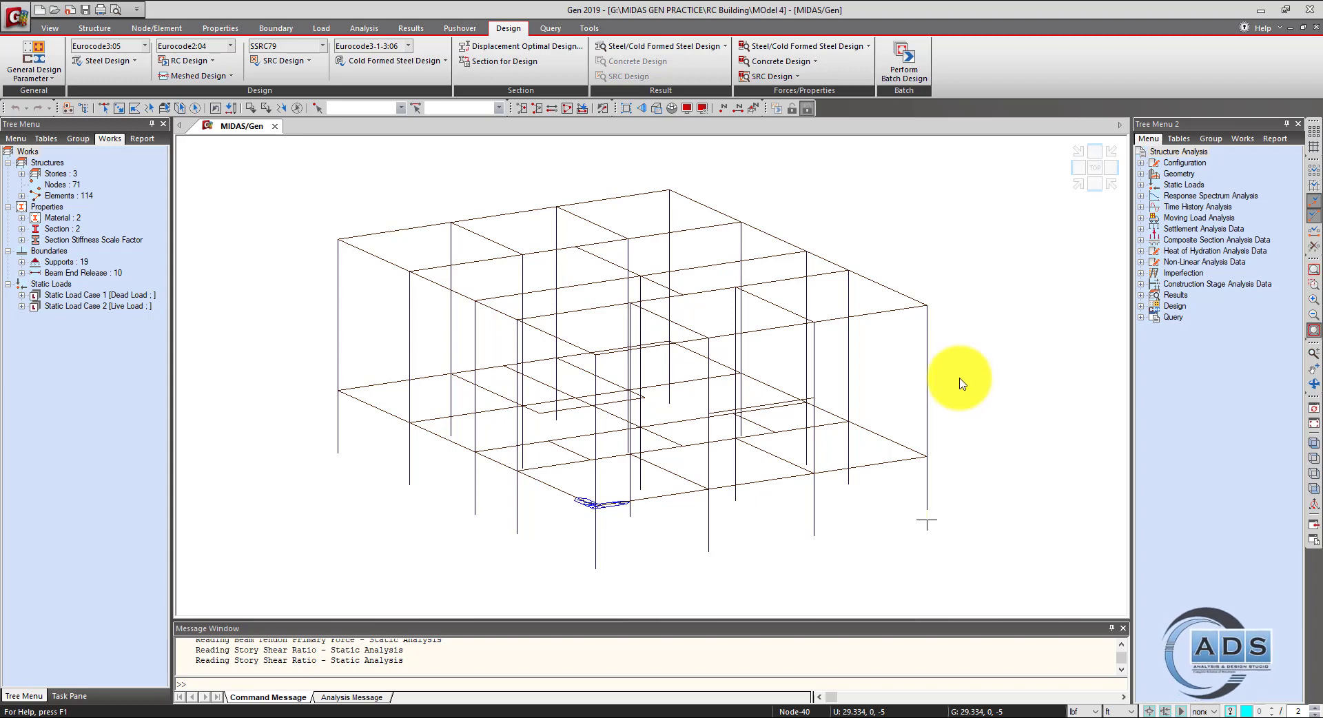
Define the frame as braced non-sway in X and Y with 3-D design type and automatic calculation of effective length factors.
ctrl+middle_drag(963, 377, 864, 183)
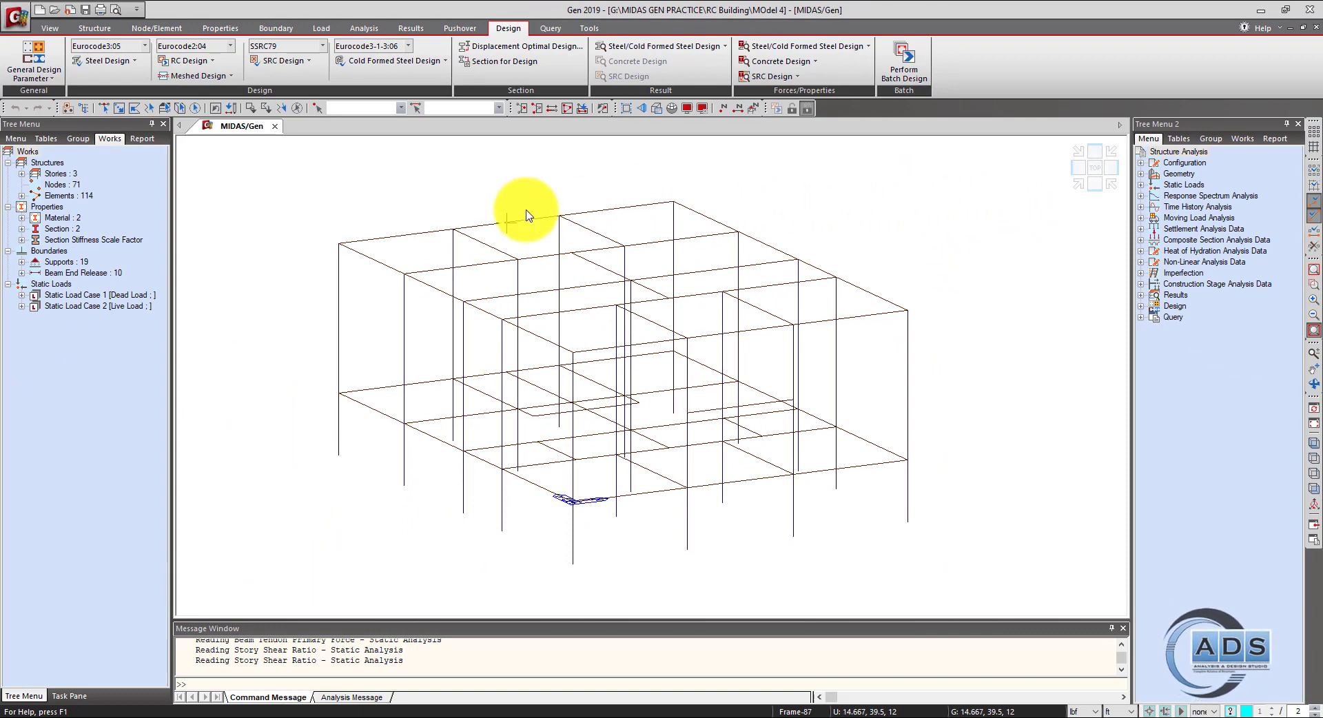
mouse_move(499, 189)
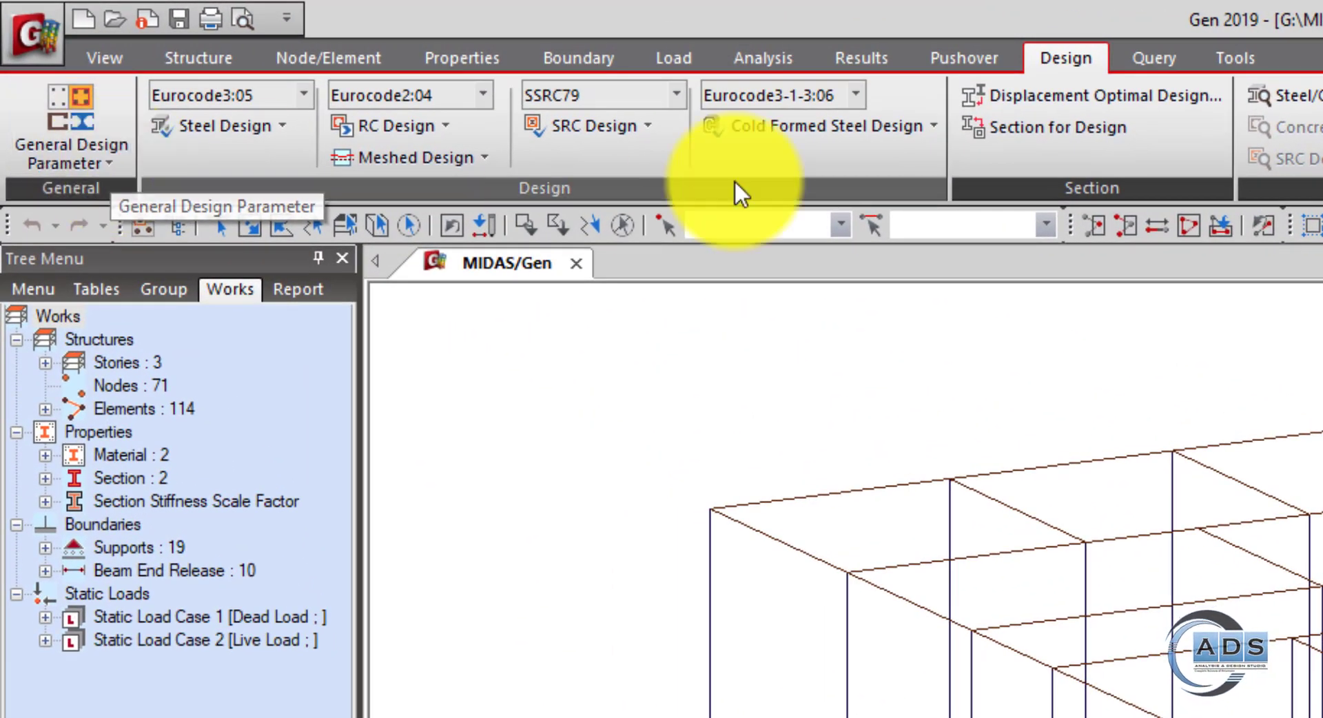
click(1075, 60)
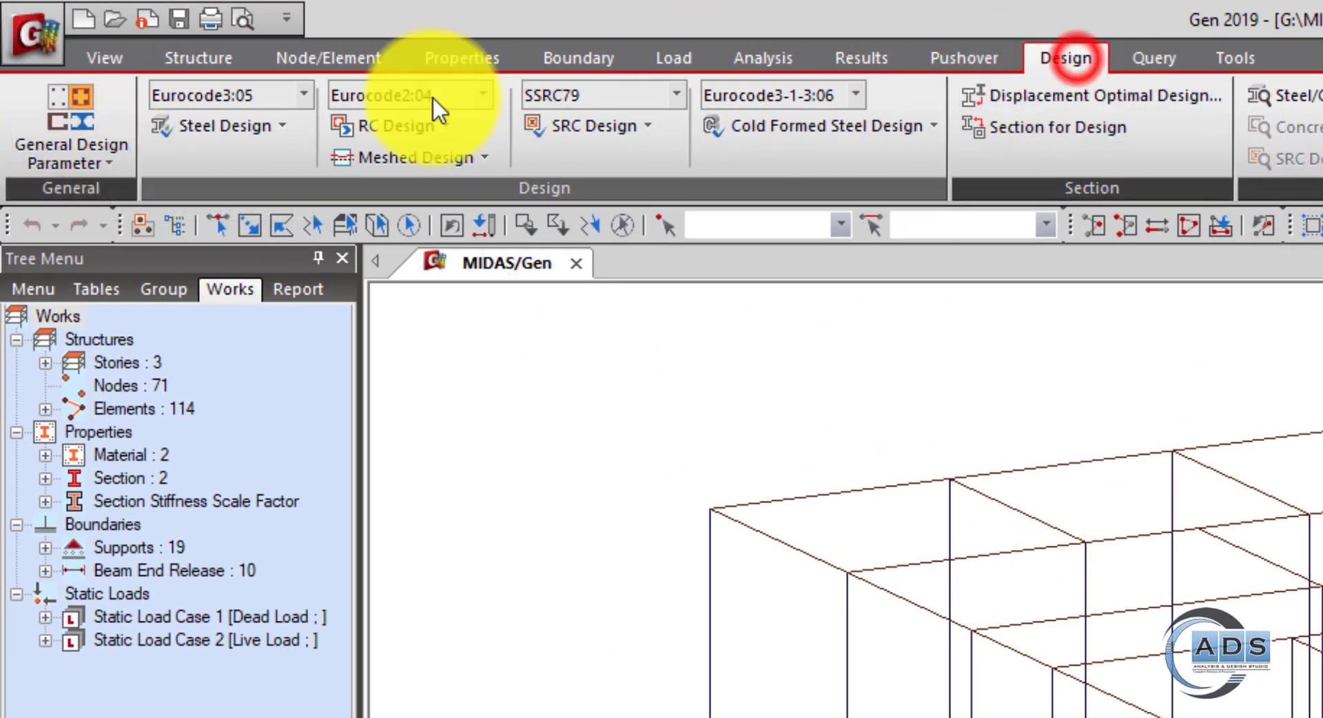
click(104, 156)
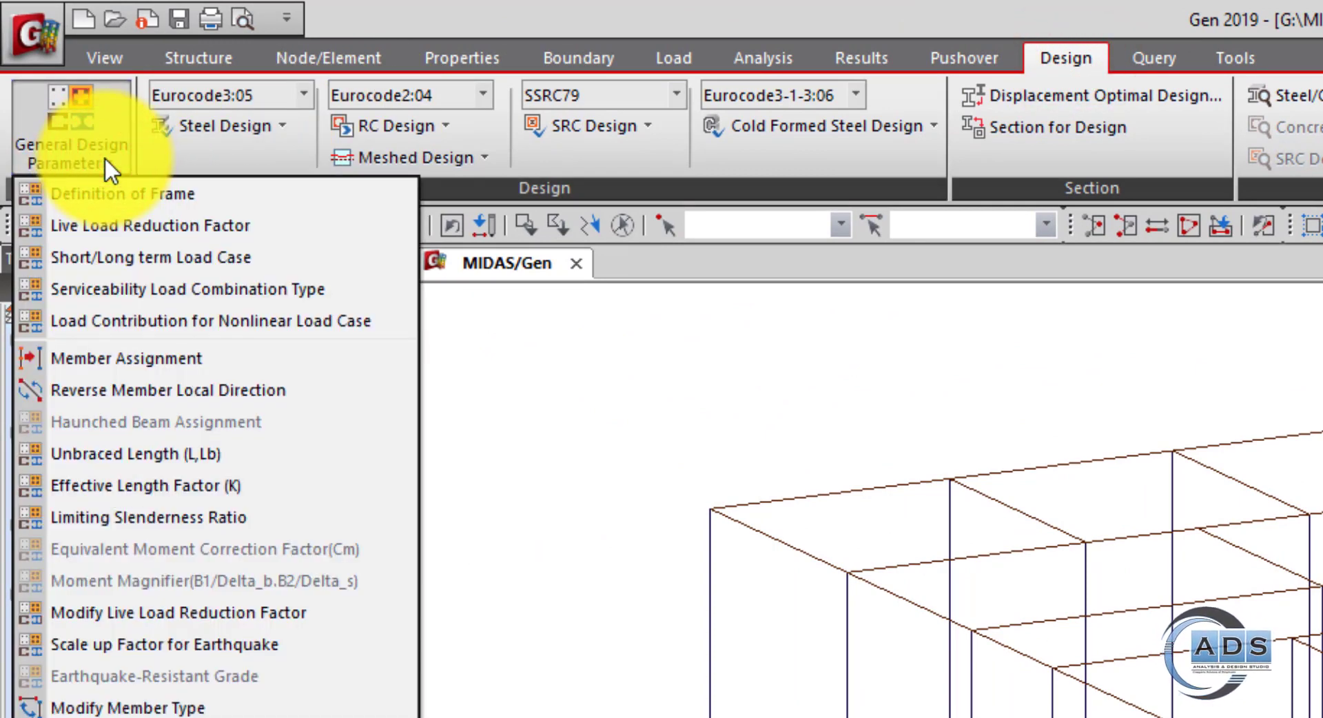
click(134, 193)
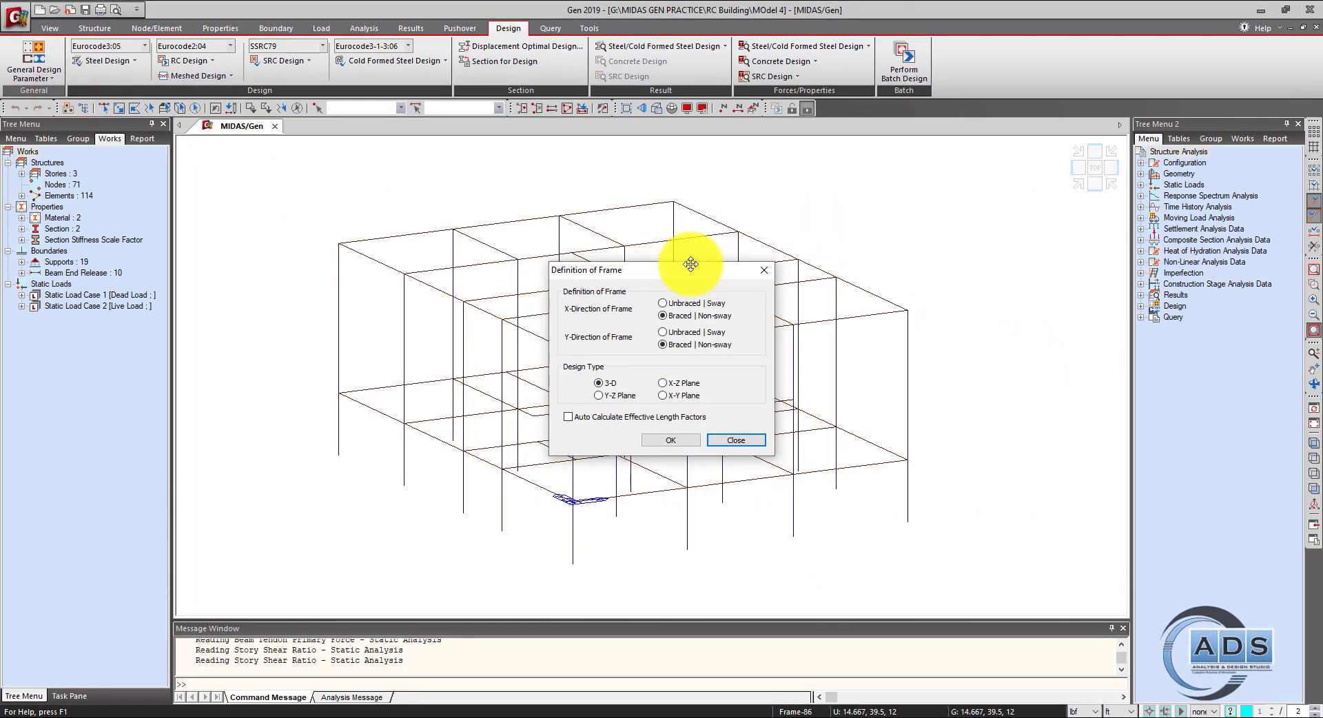
drag(688, 270, 839, 321)
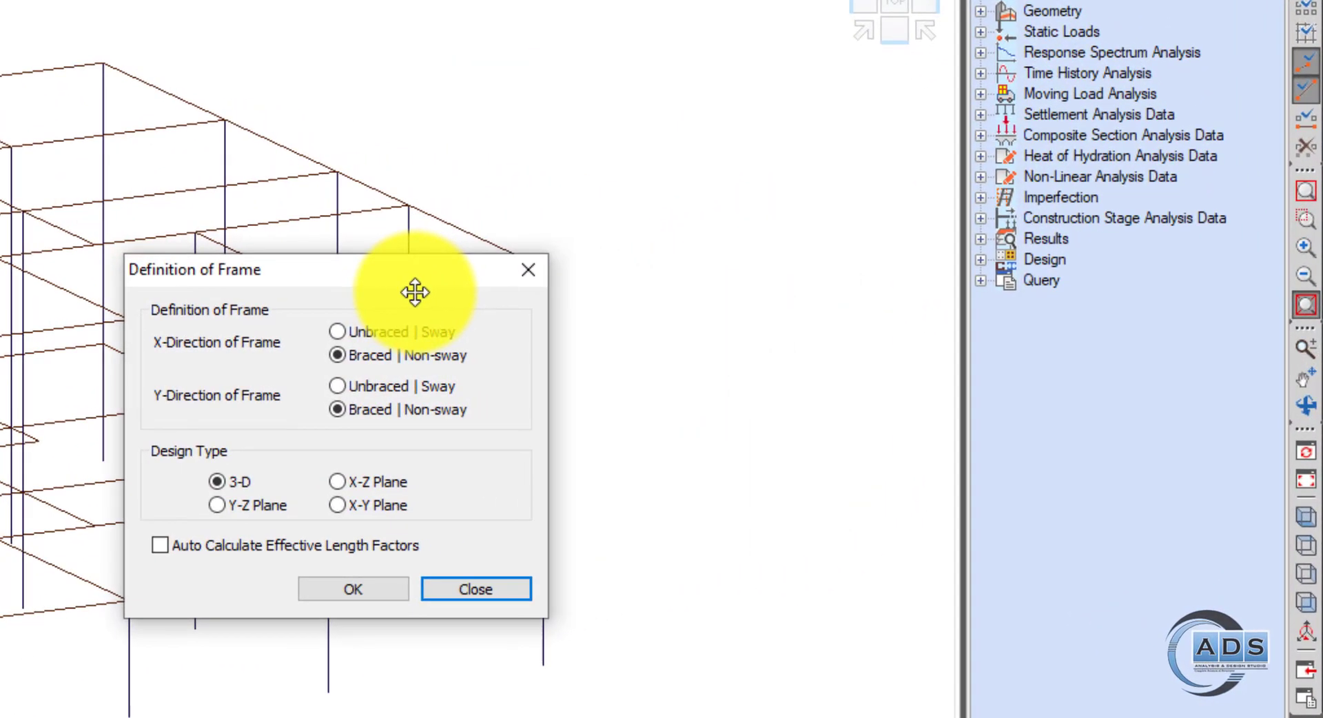
drag(418, 283, 573, 282)
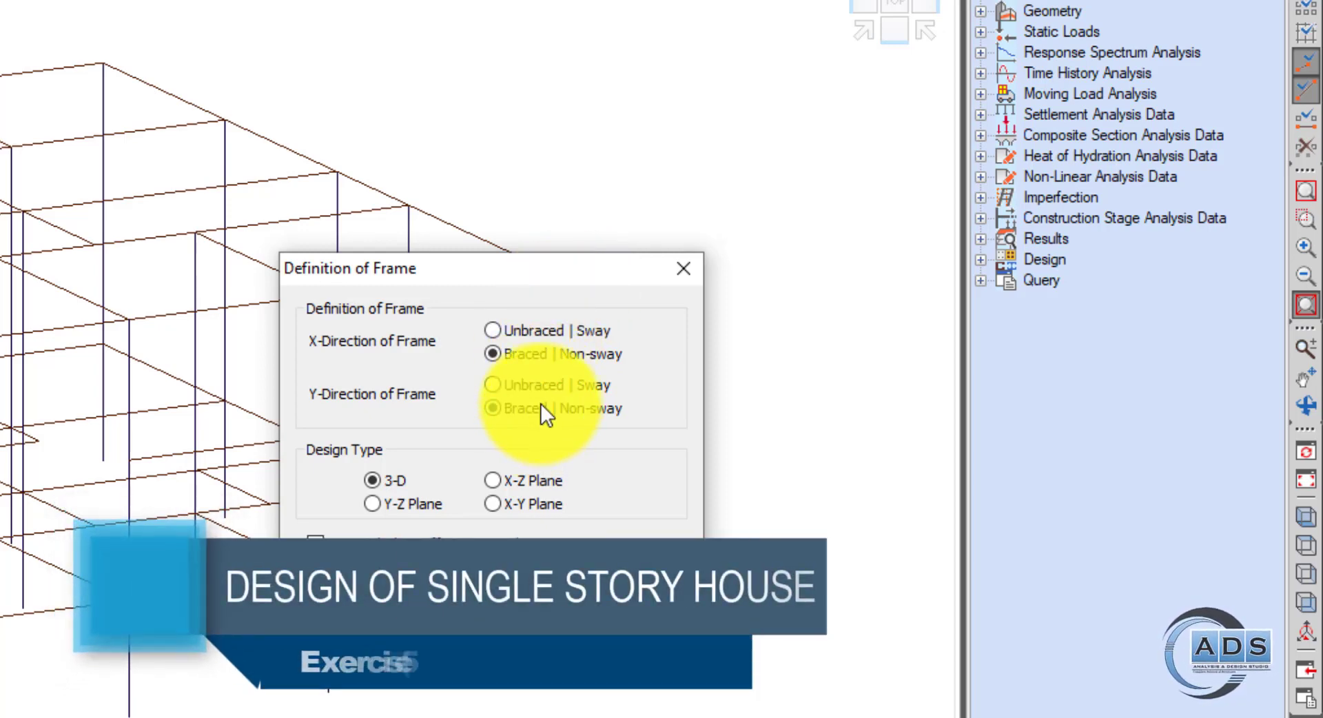
click(394, 486)
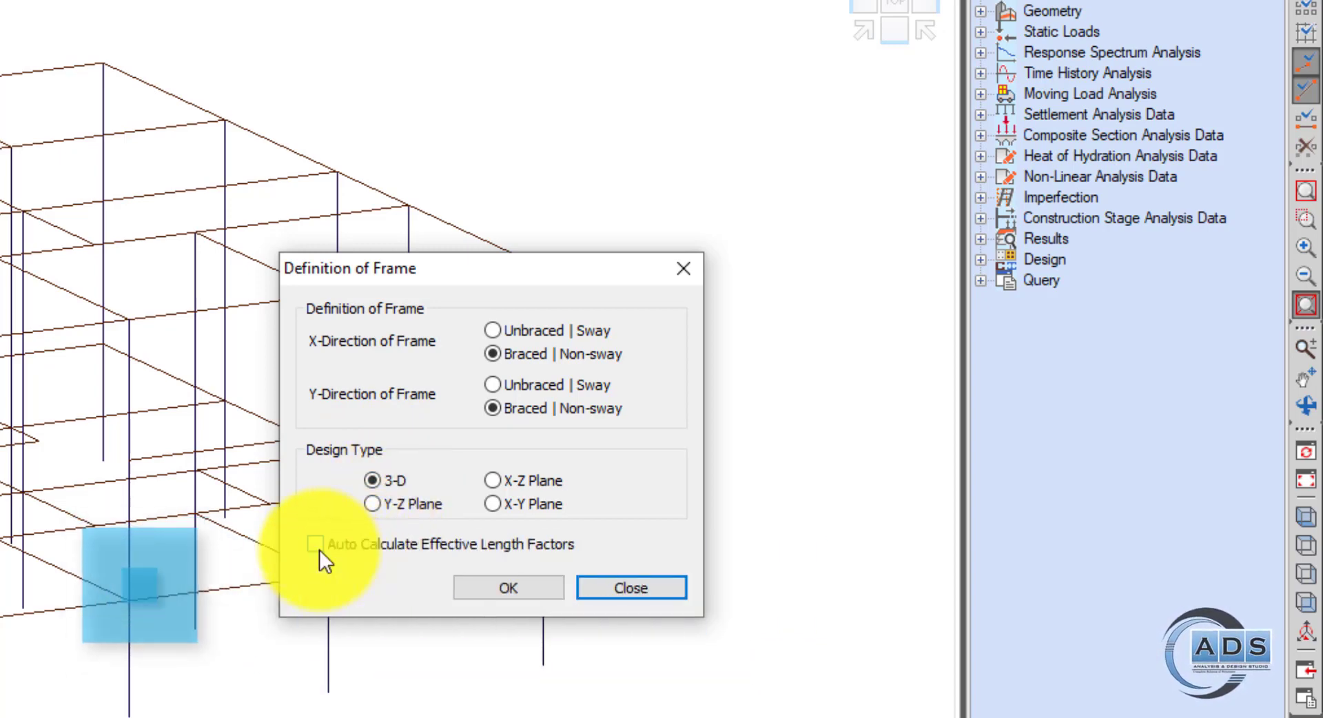
click(318, 548)
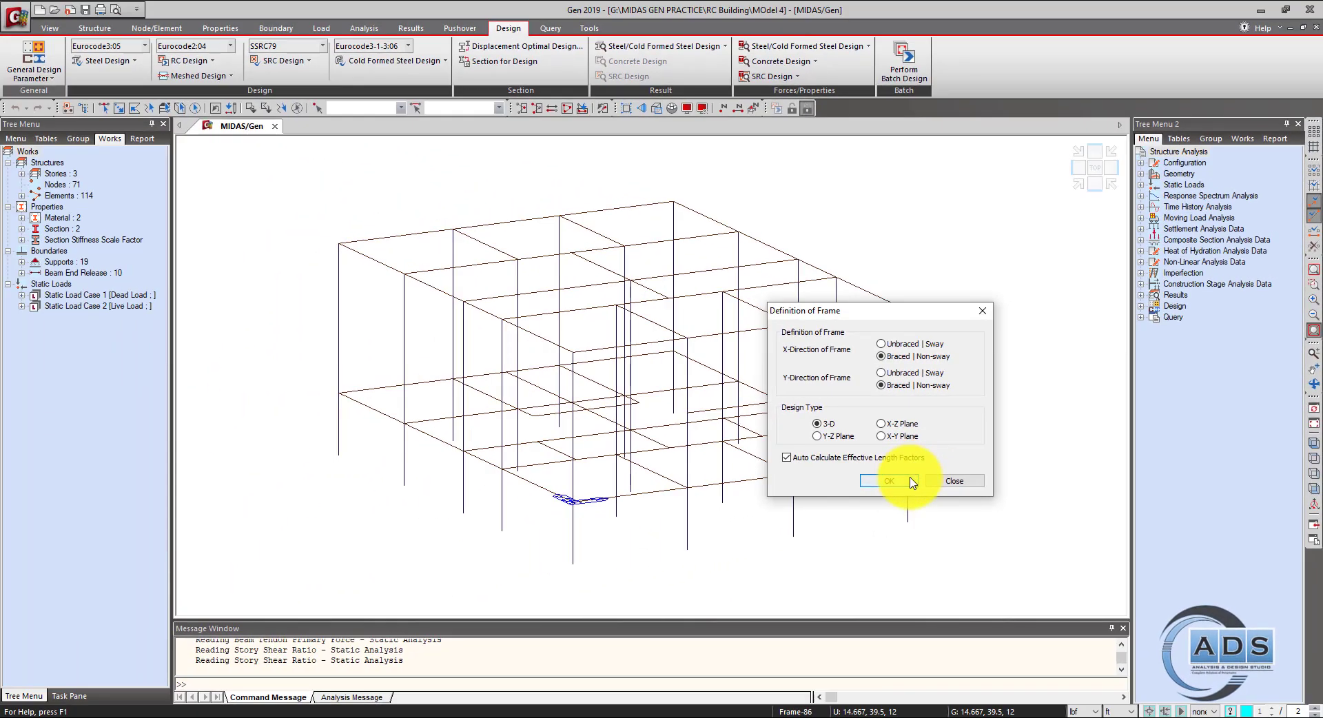
click(889, 481)
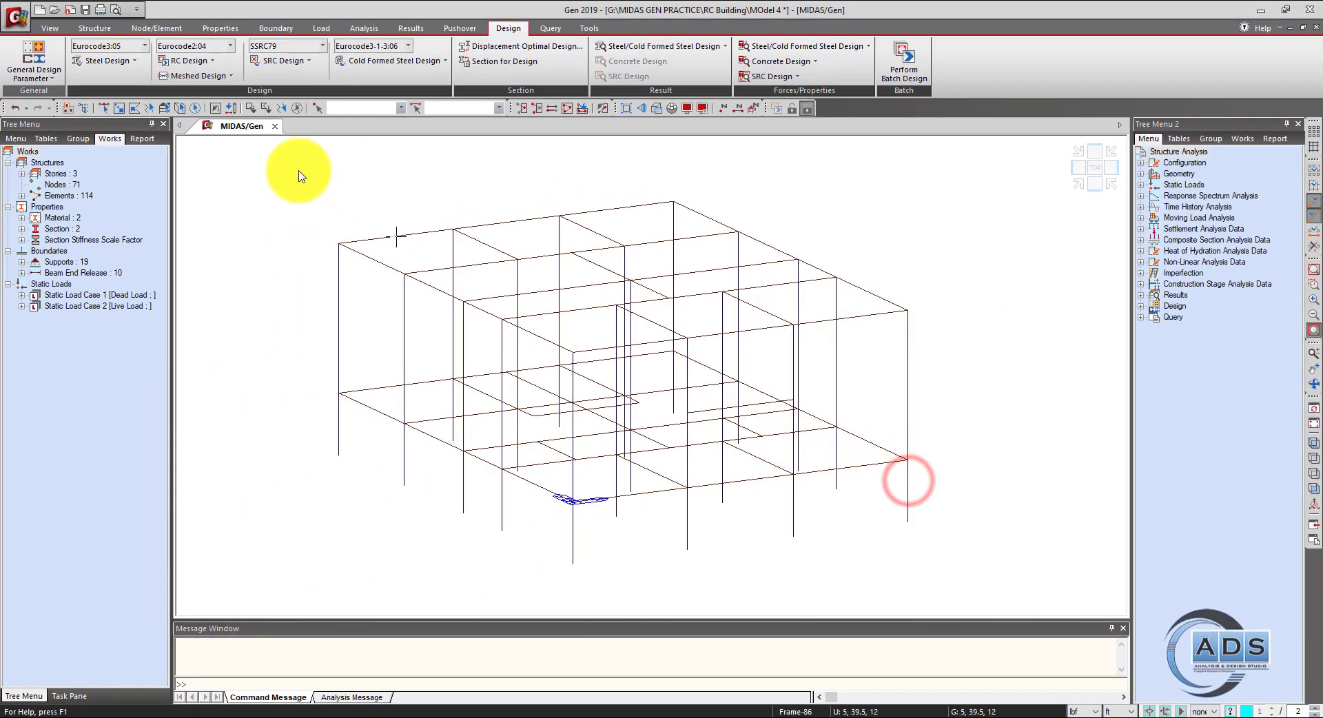
Open the Member Assignment settings among the general design parameters and save the model.
click(48, 78)
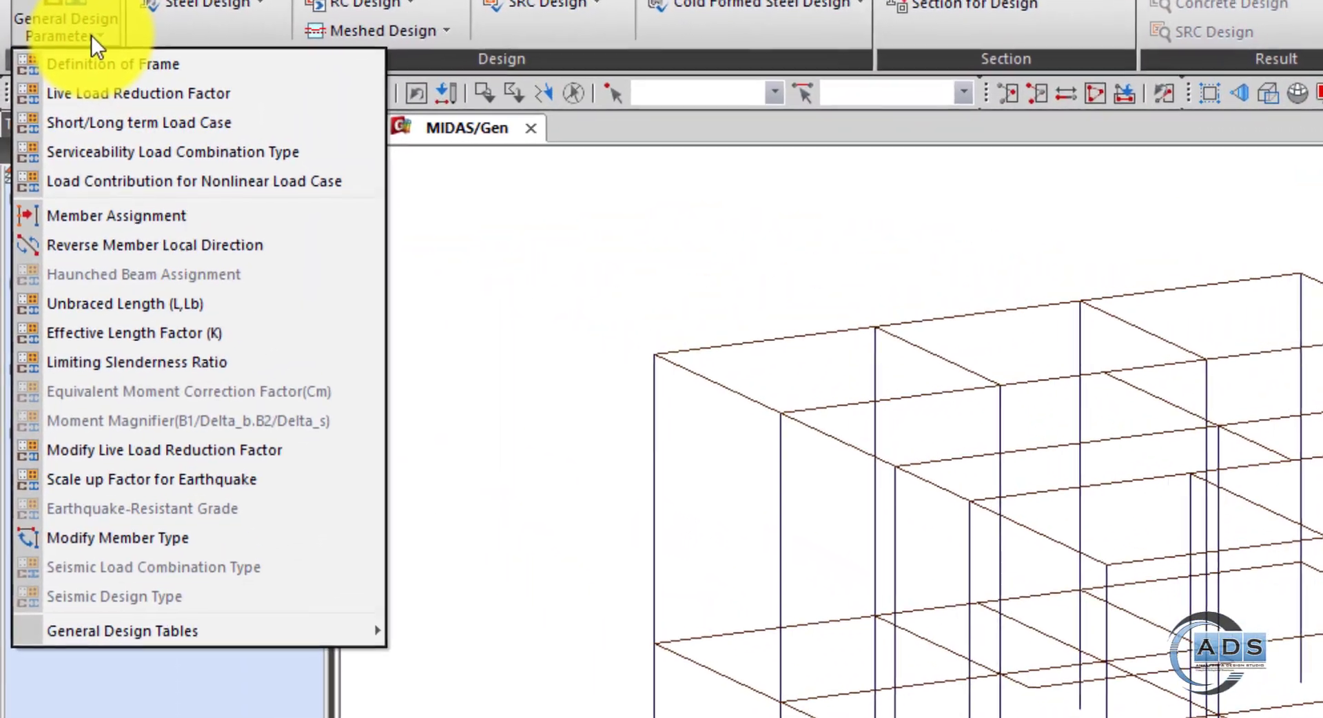
click(112, 216)
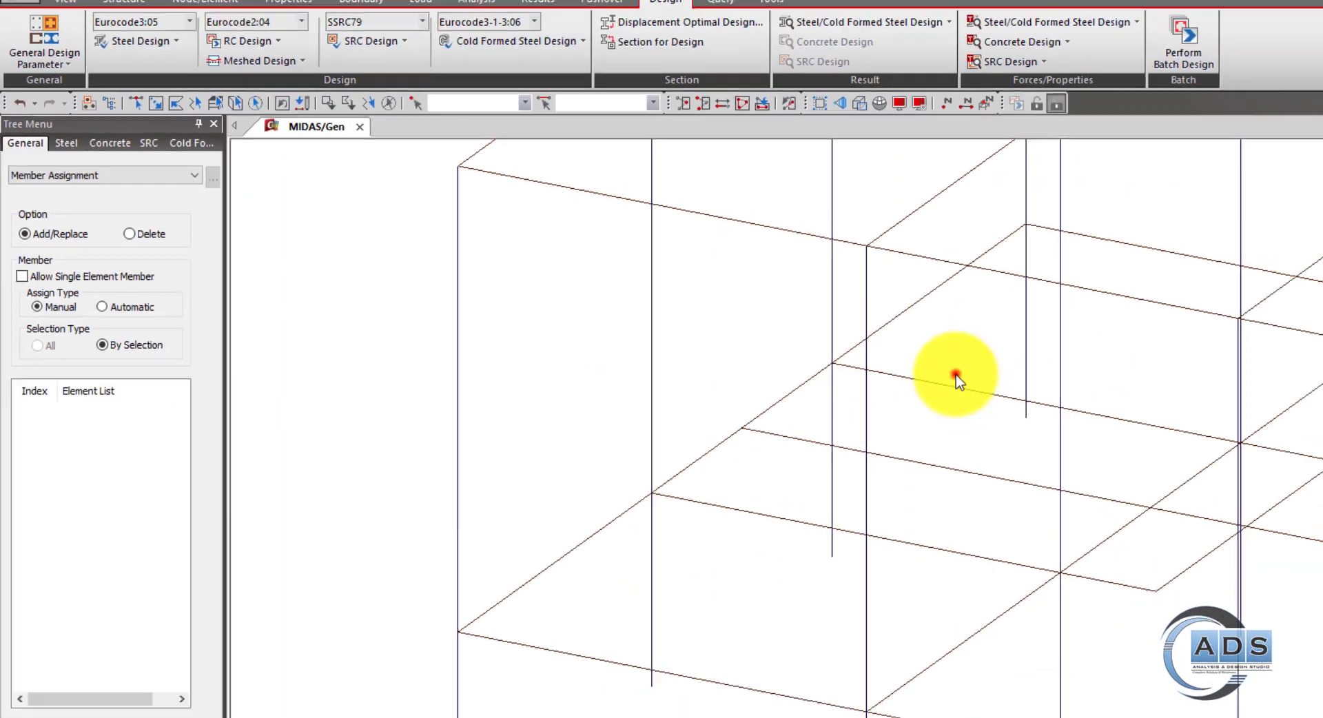
click(730, 313)
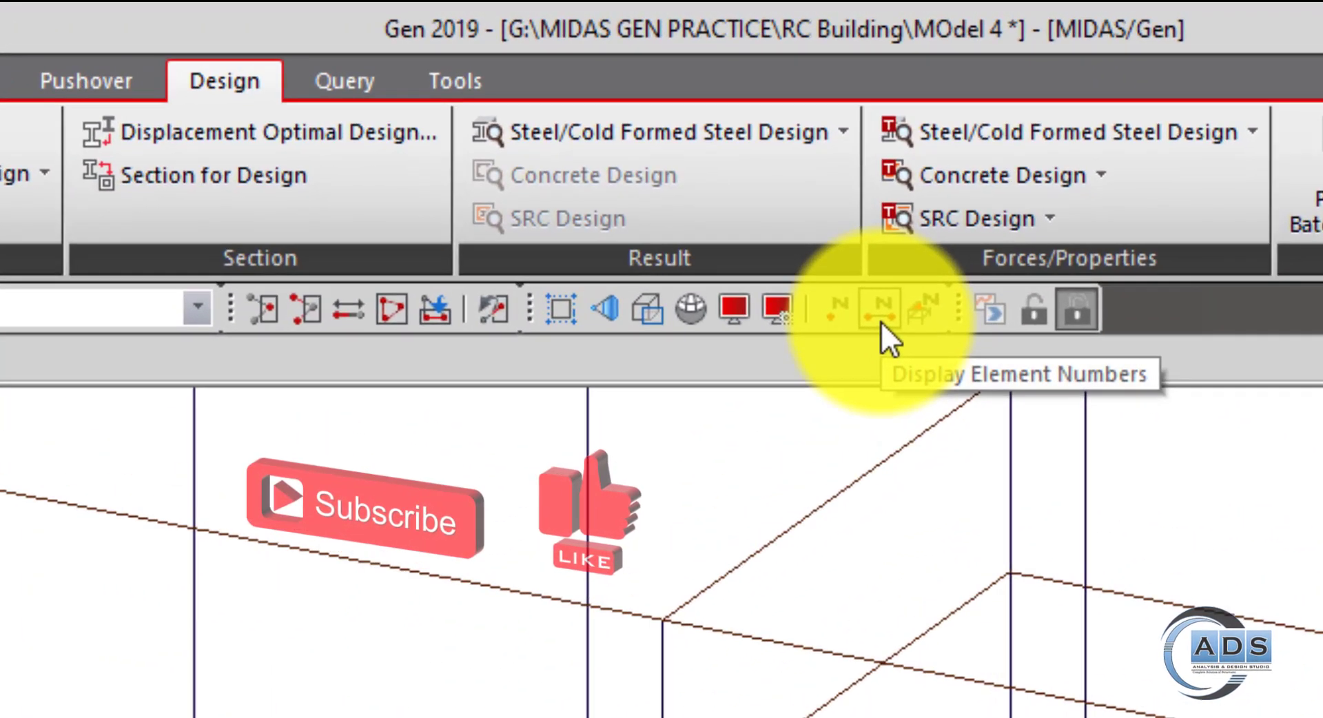
key(ctrl+s)
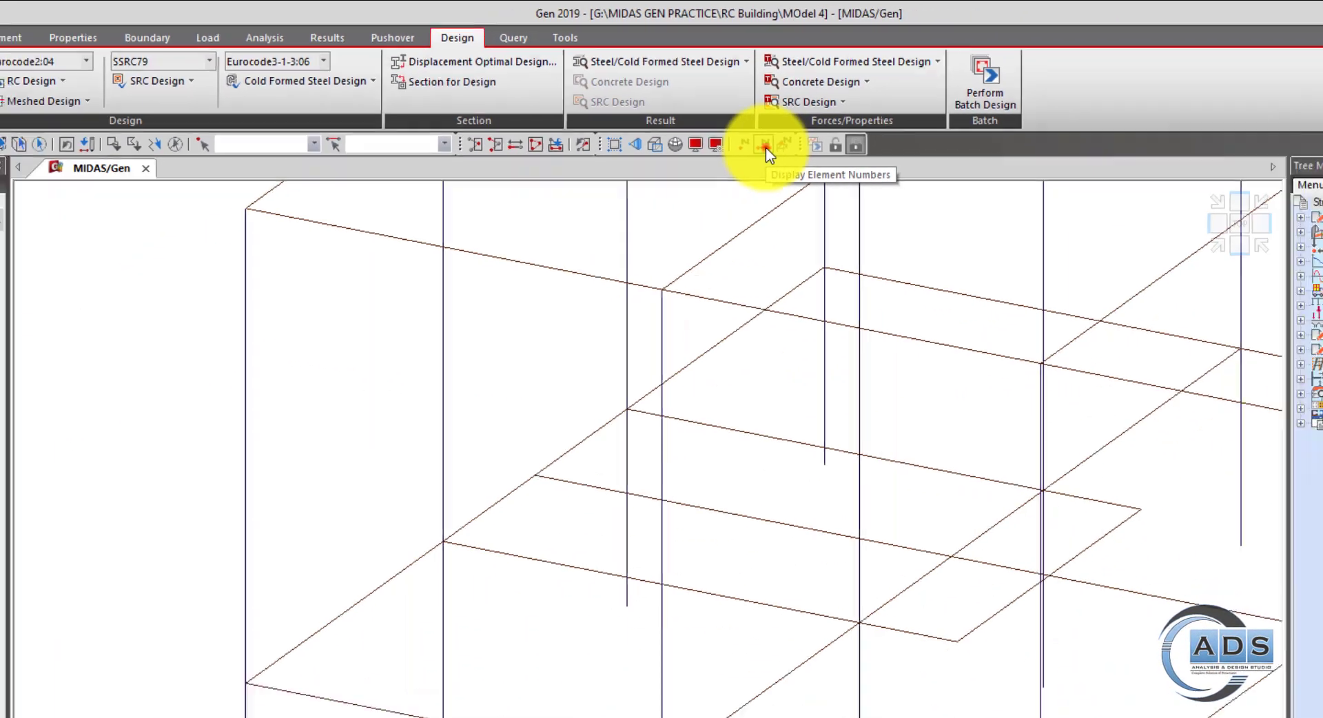
Display the element numbers on the model with the node numbers hidden.
click(872, 295)
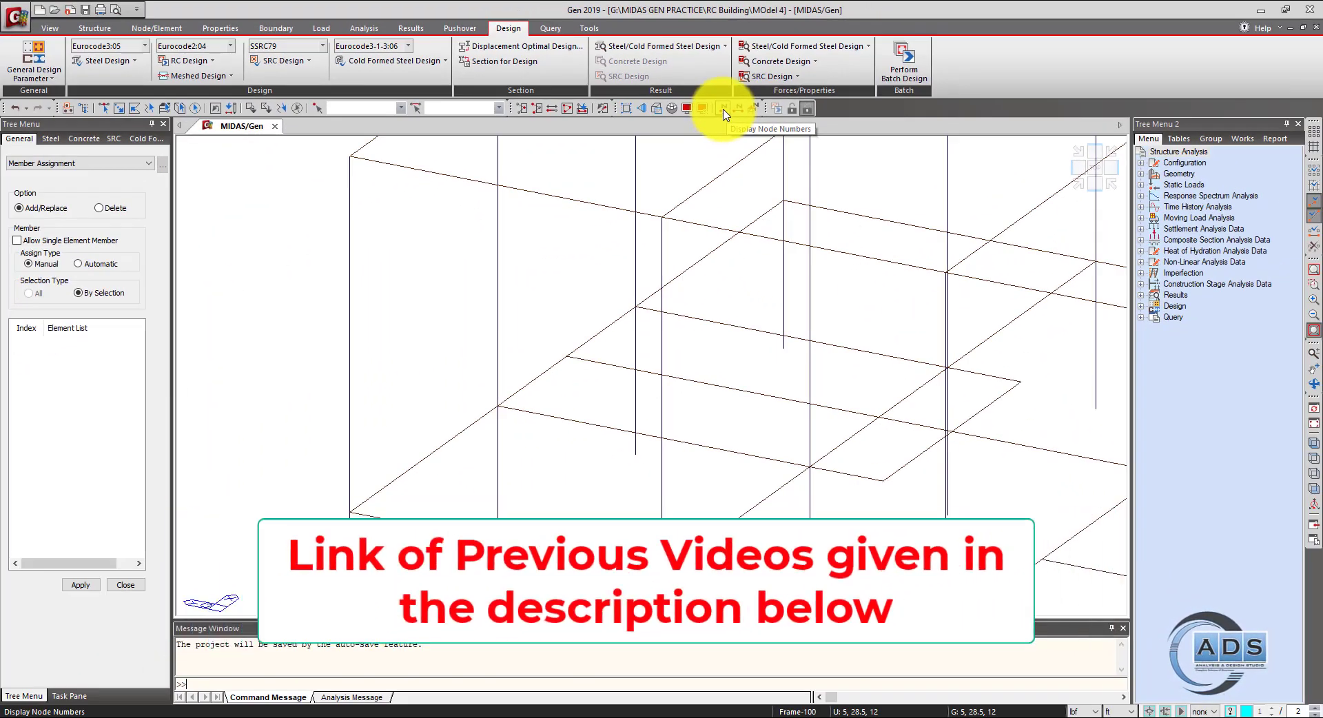
click(723, 110)
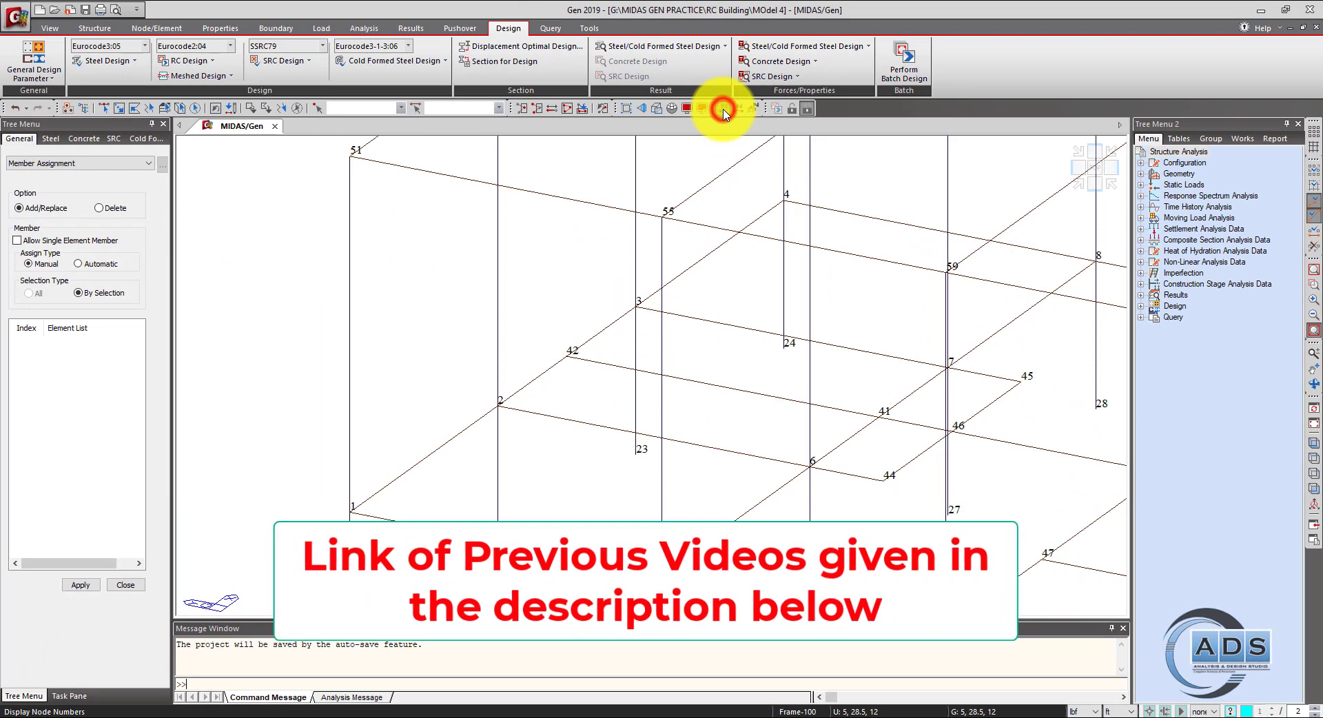
click(726, 110)
click(740, 109)
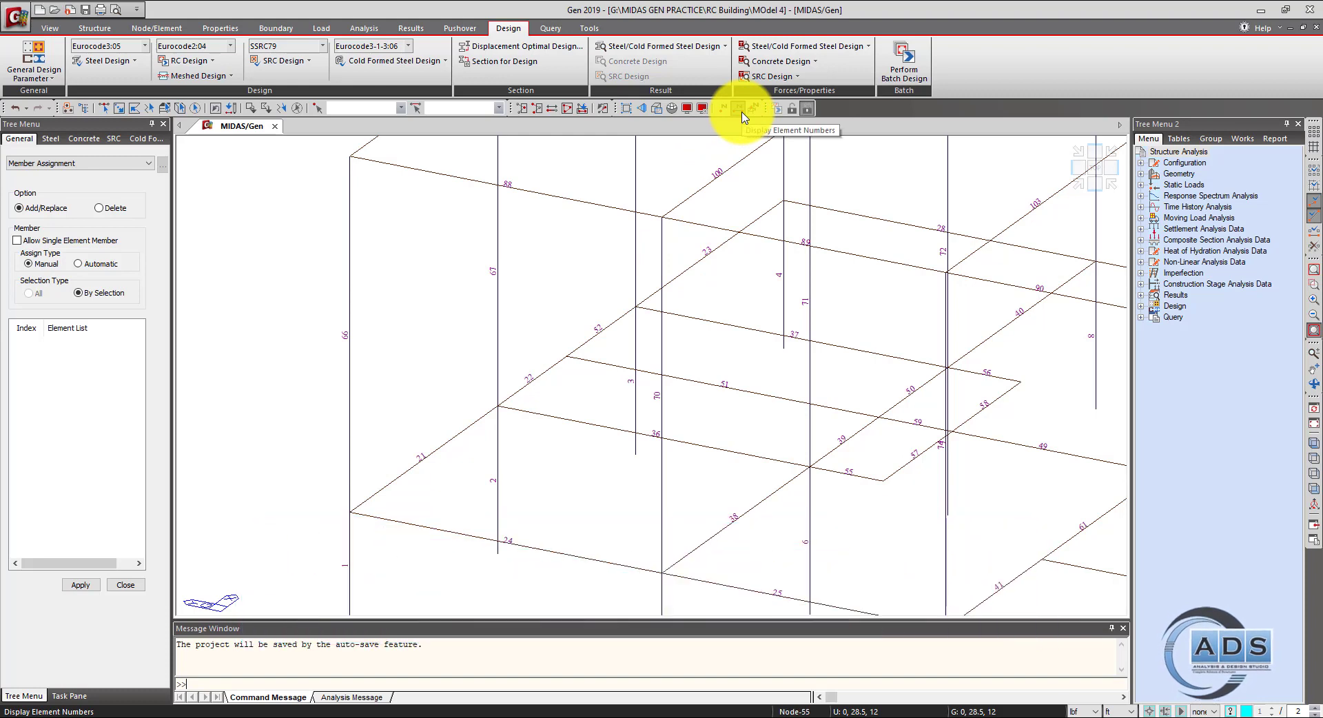
scroll(569, 398, up, 2)
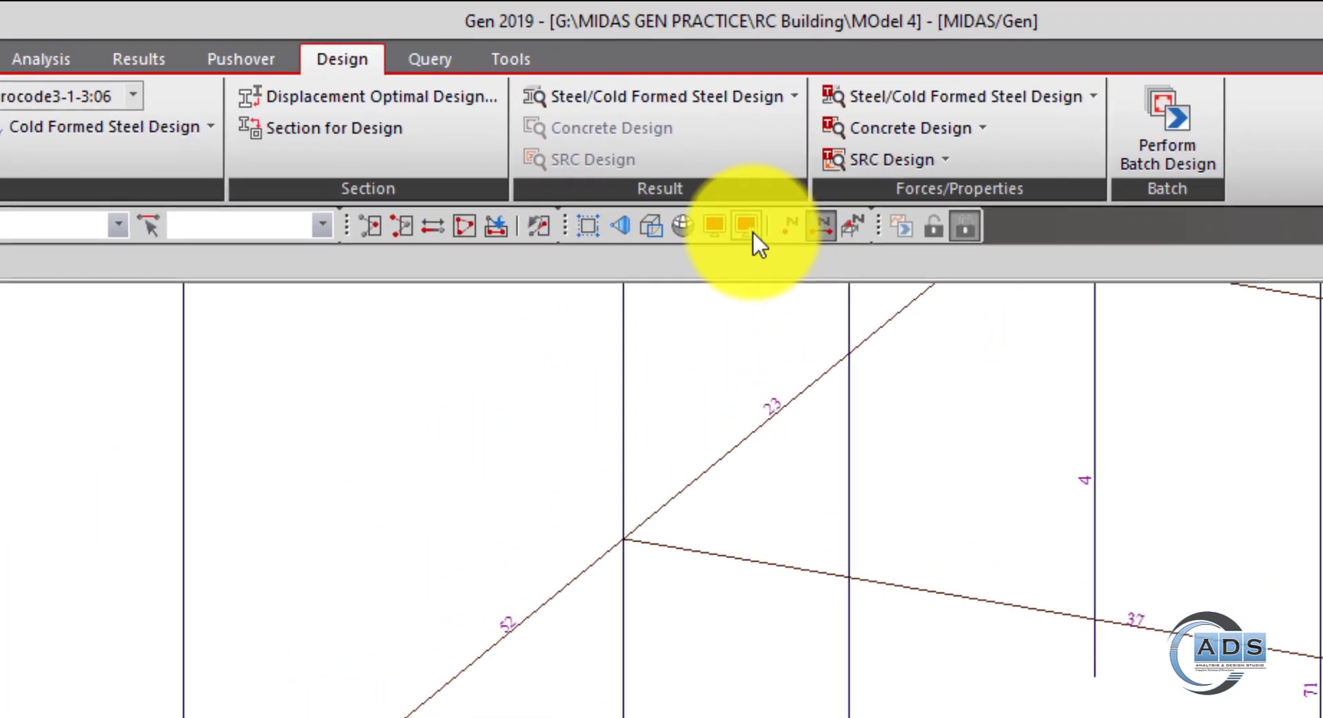
Set the font size of the element Number/Attribute Name labels to 10 in the display options.
click(751, 228)
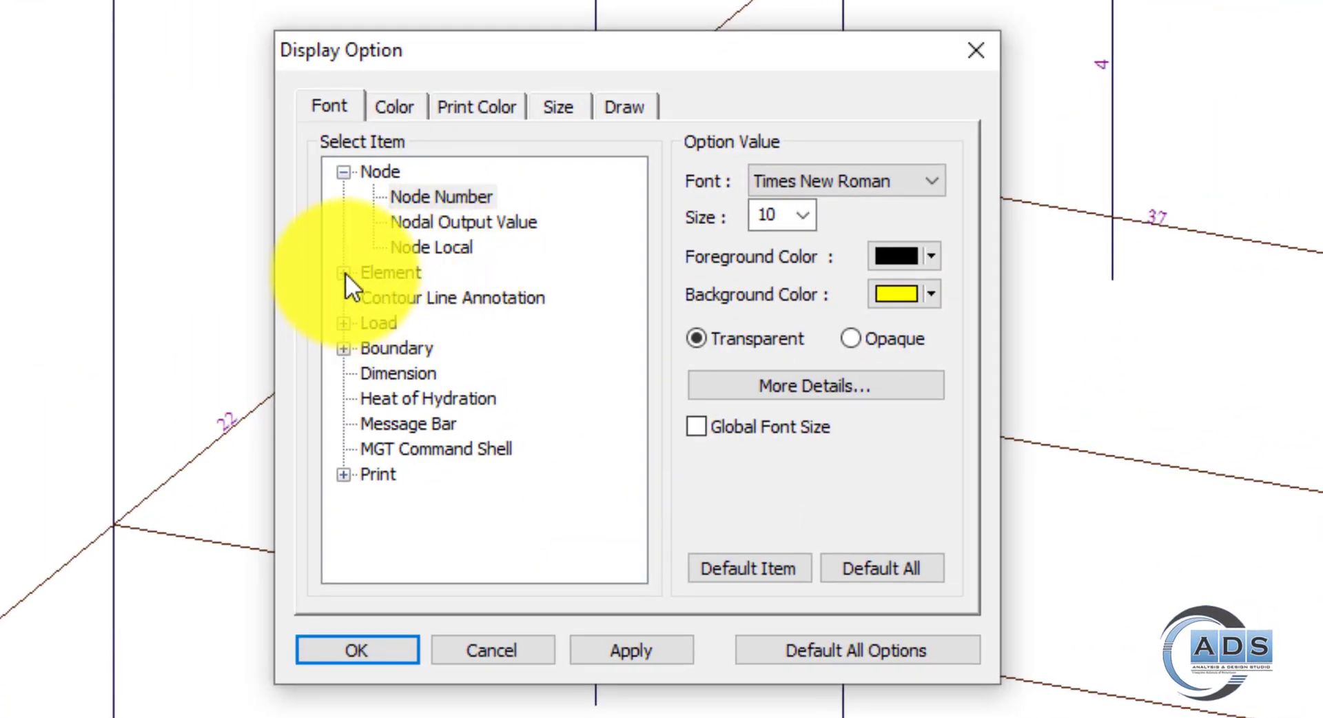
click(344, 273)
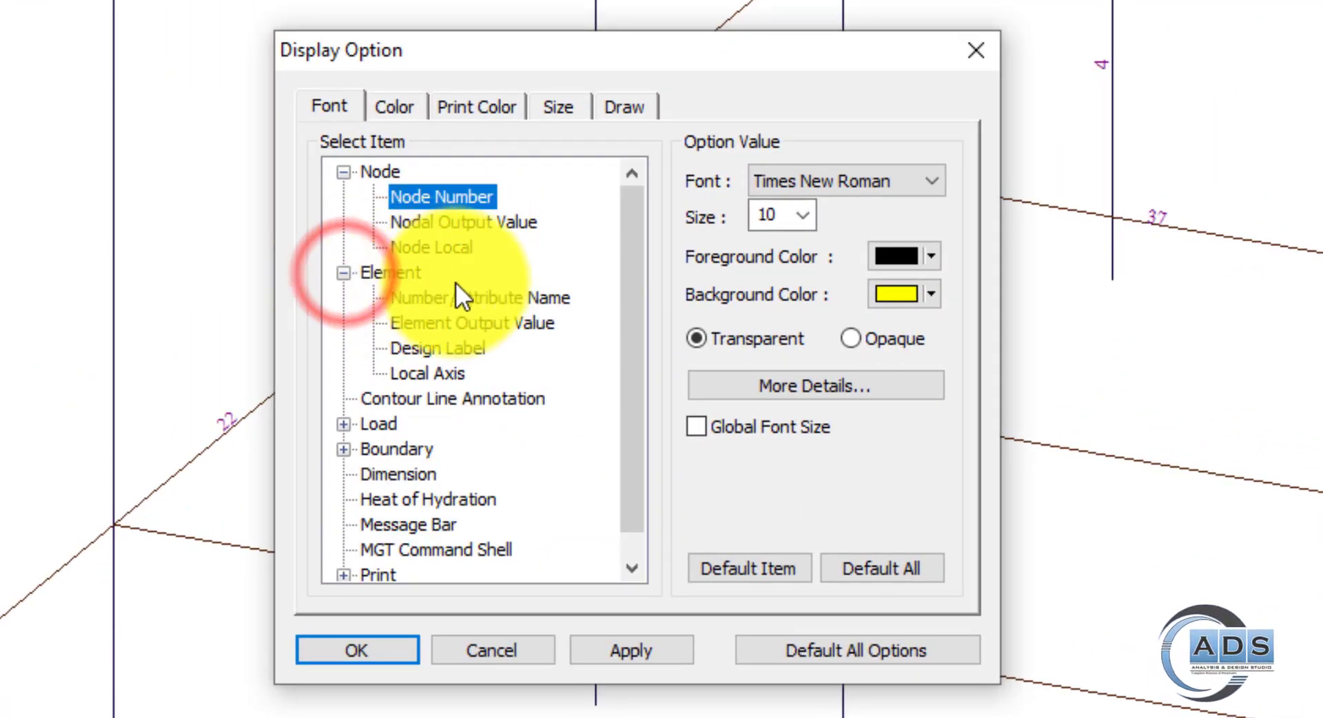
click(536, 300)
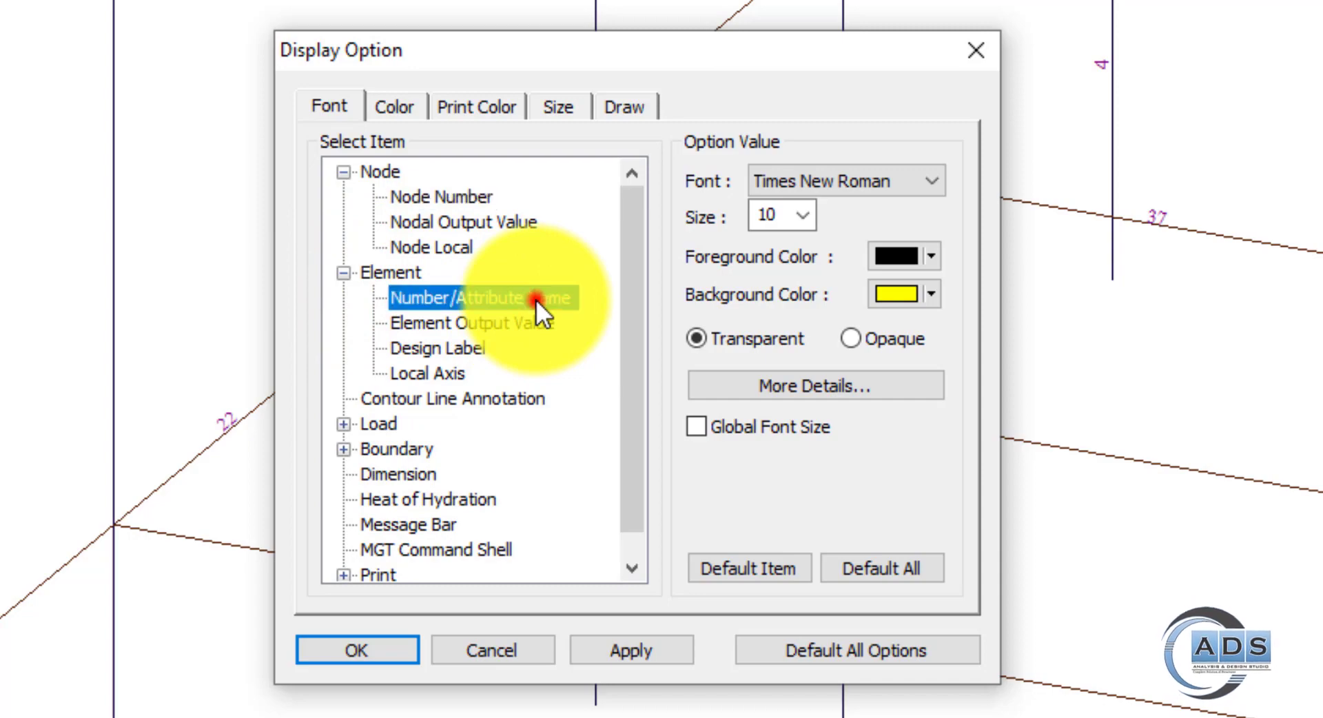
click(801, 215)
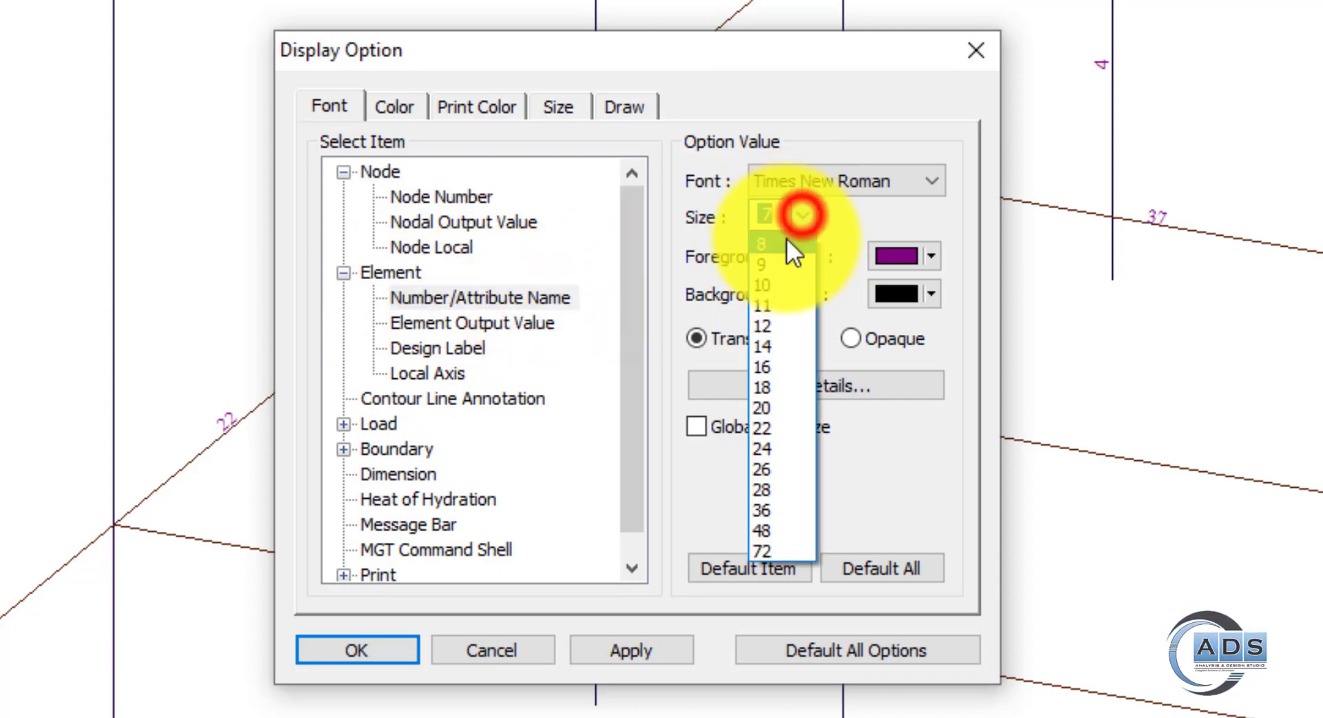
click(771, 284)
click(396, 651)
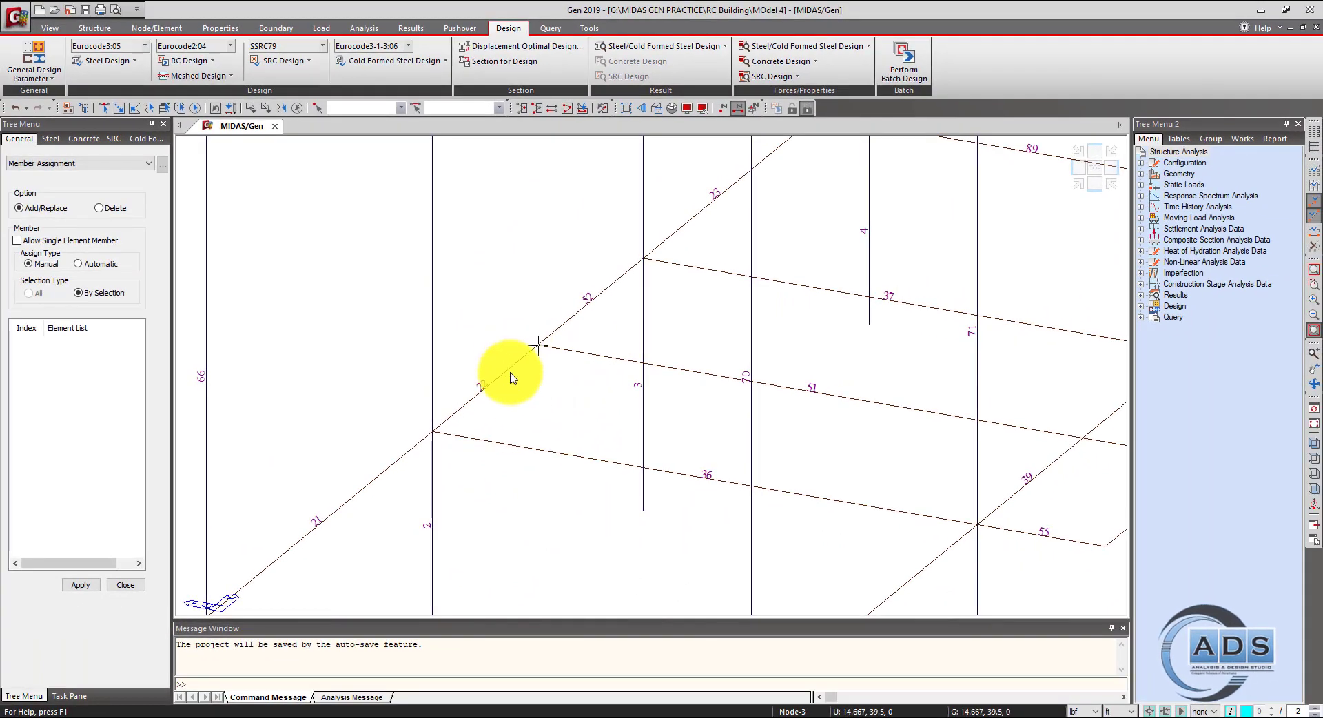
Highlight beam elements 22 and 52, which form one span between columns 2 and 3.
click(495, 385)
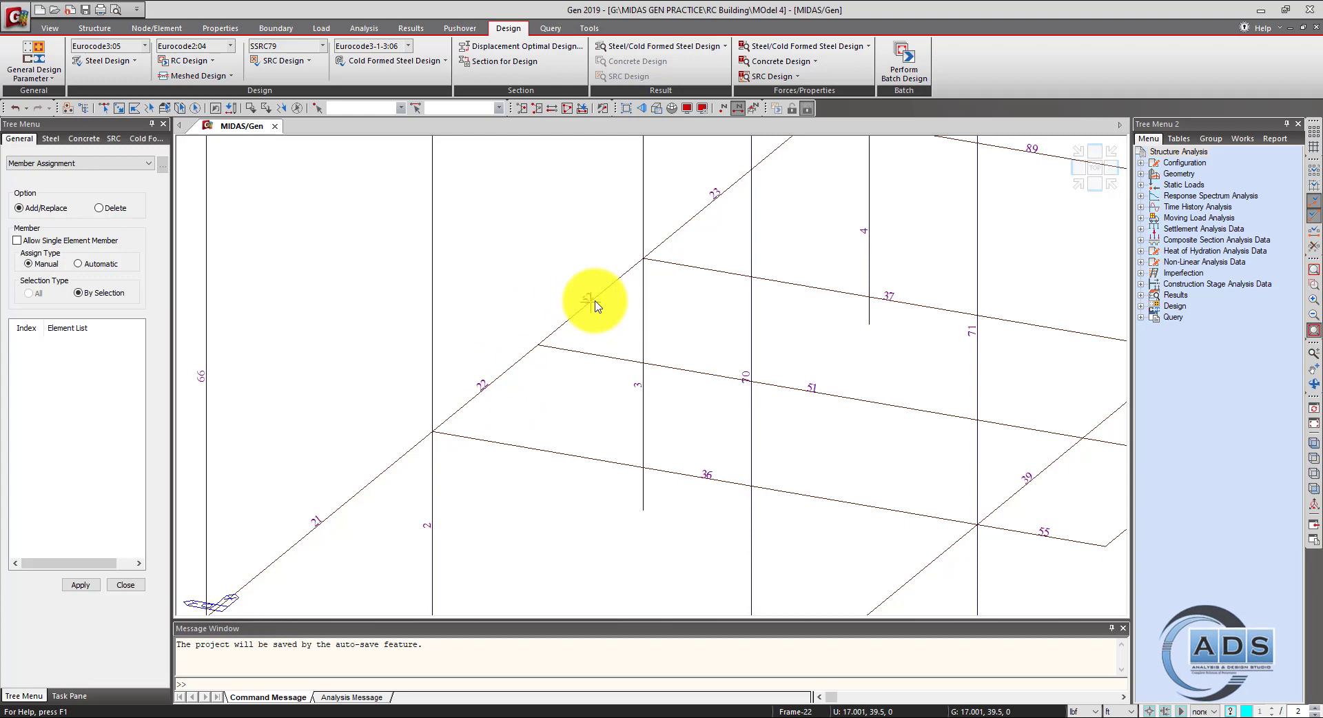
mouse_move(596, 306)
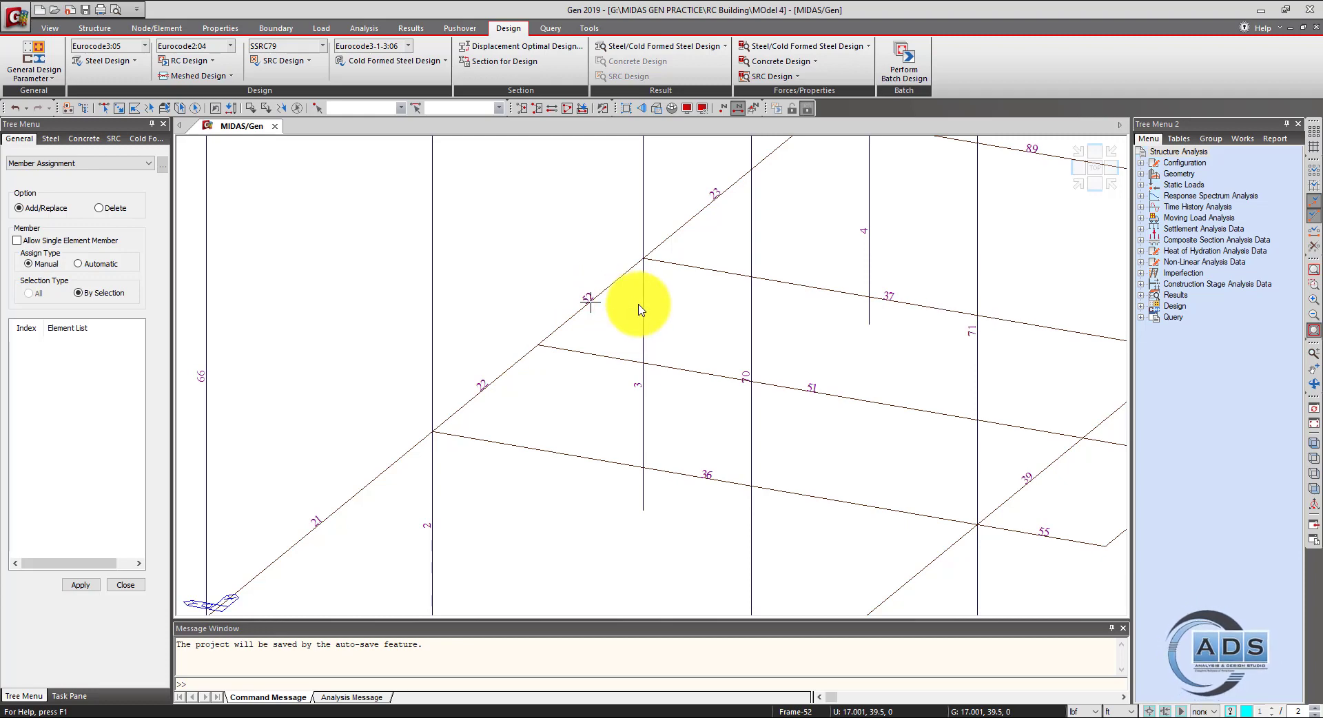
click(529, 384)
click(597, 319)
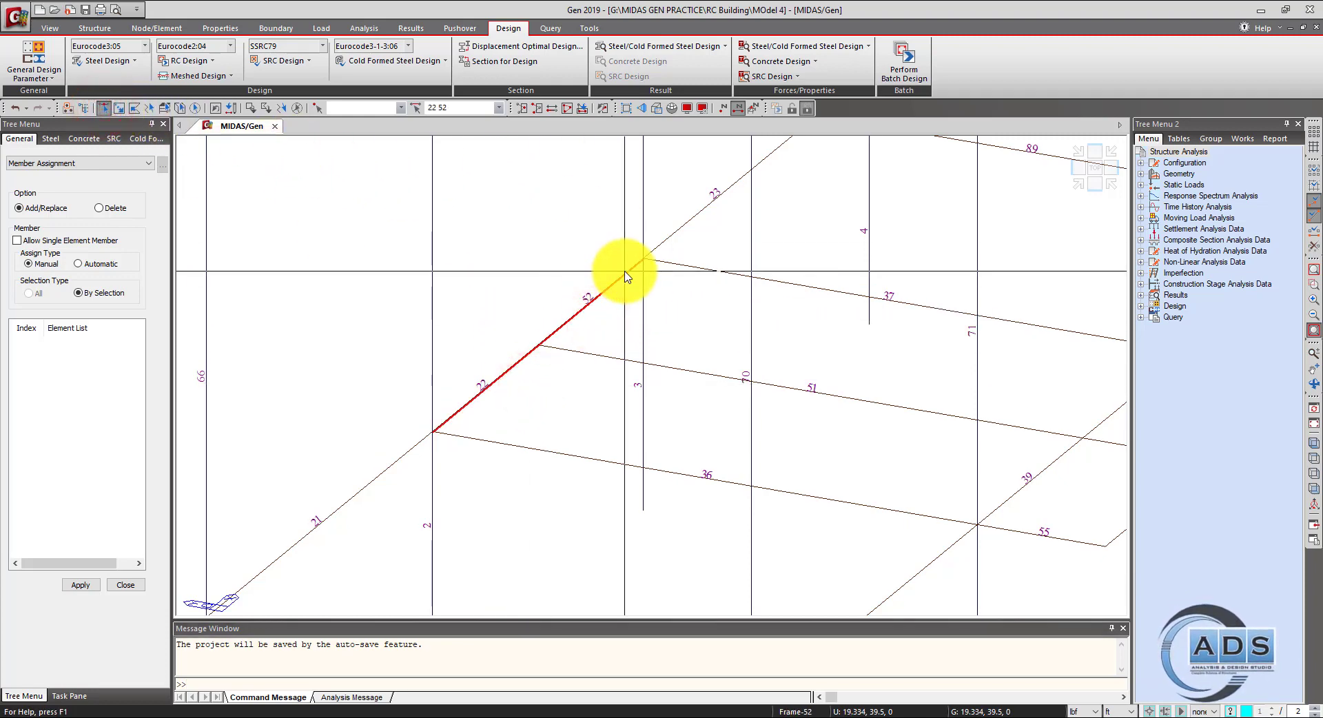
mouse_move(627, 277)
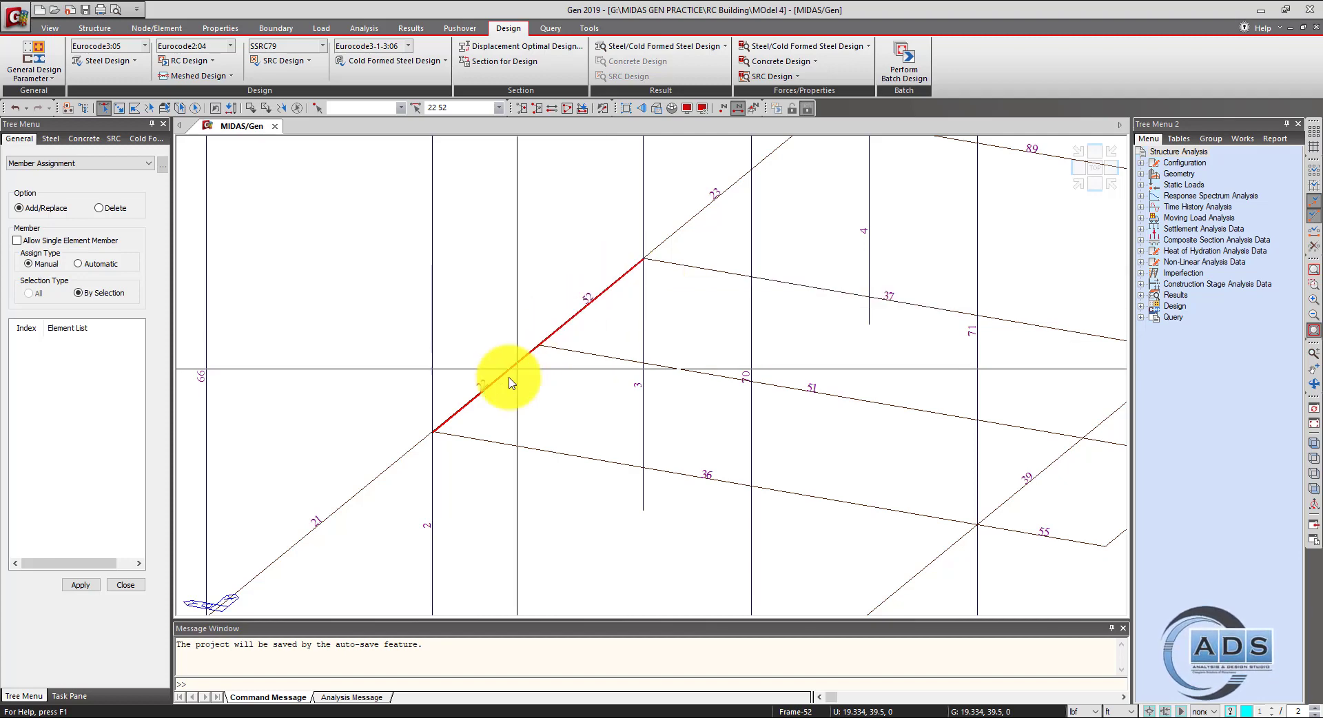
Highlight each beam segment with its supporting column: element 22 with column 2 and element 52 with column 3.
click(457, 466)
drag(519, 402, 484, 355)
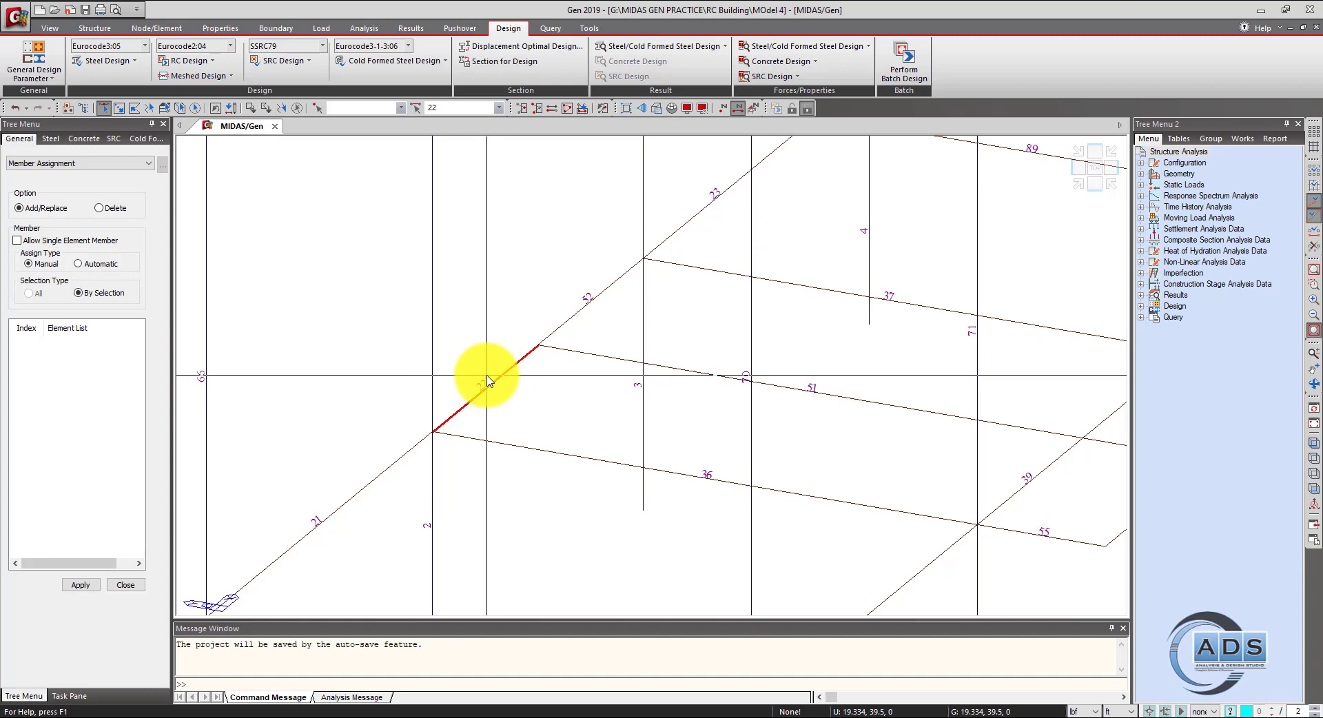
click(446, 518)
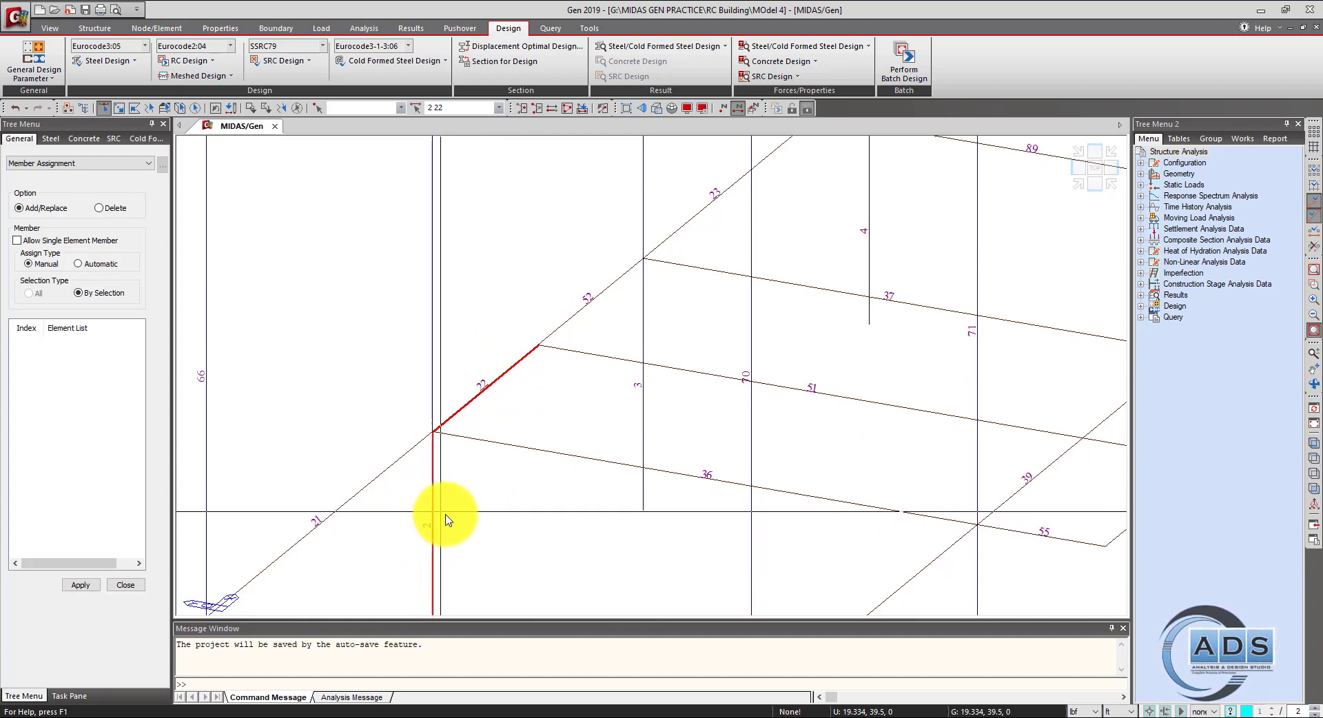
click(459, 514)
click(599, 309)
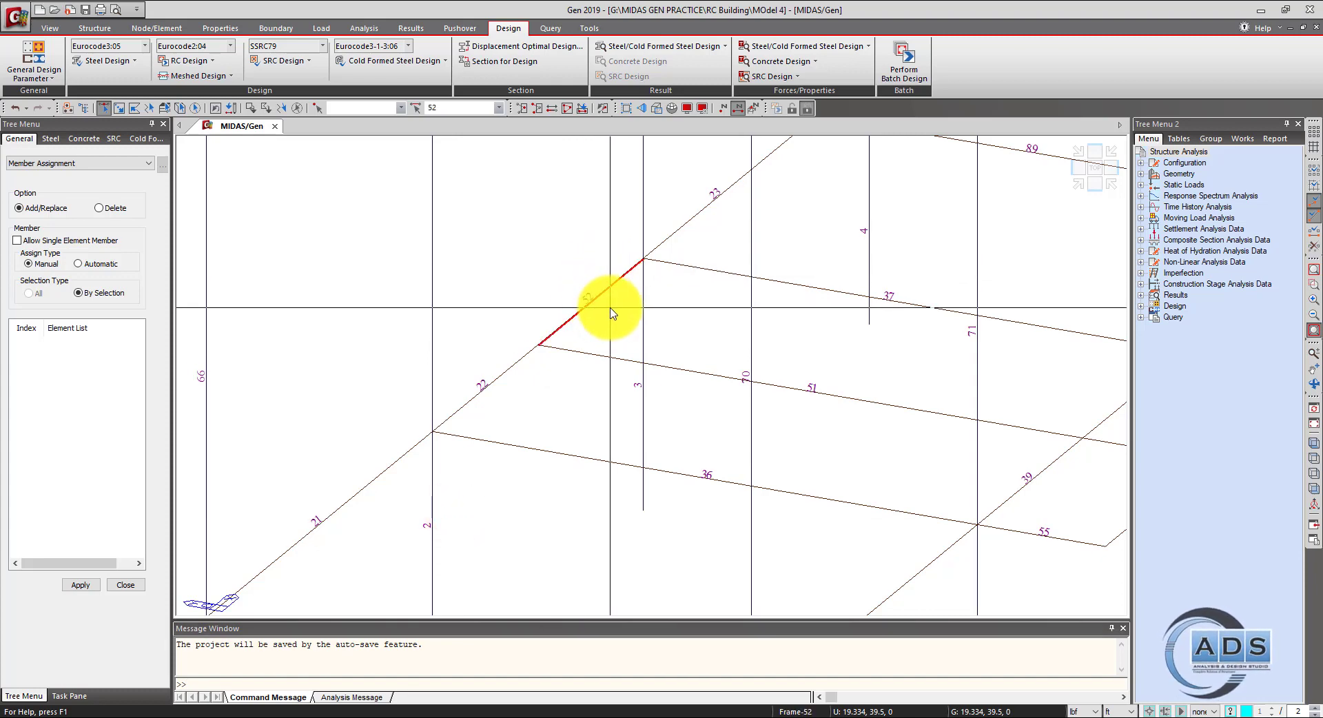
click(658, 310)
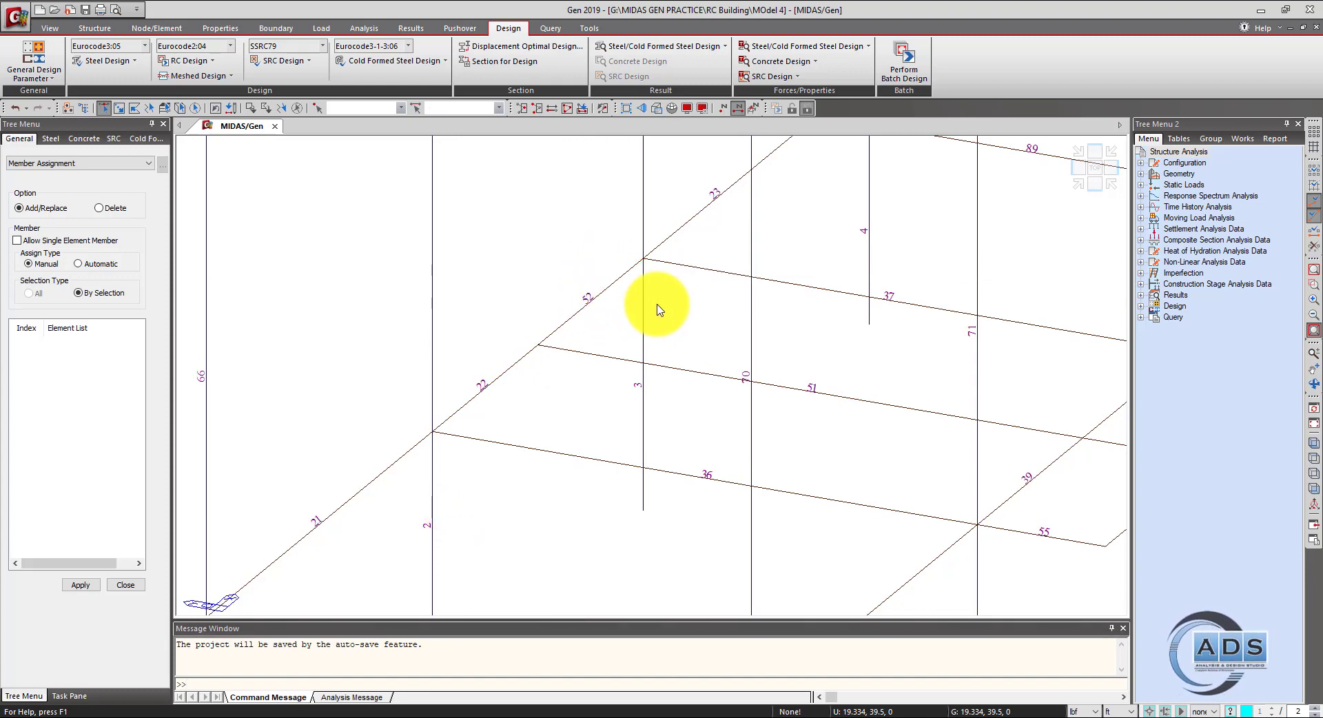
click(658, 313)
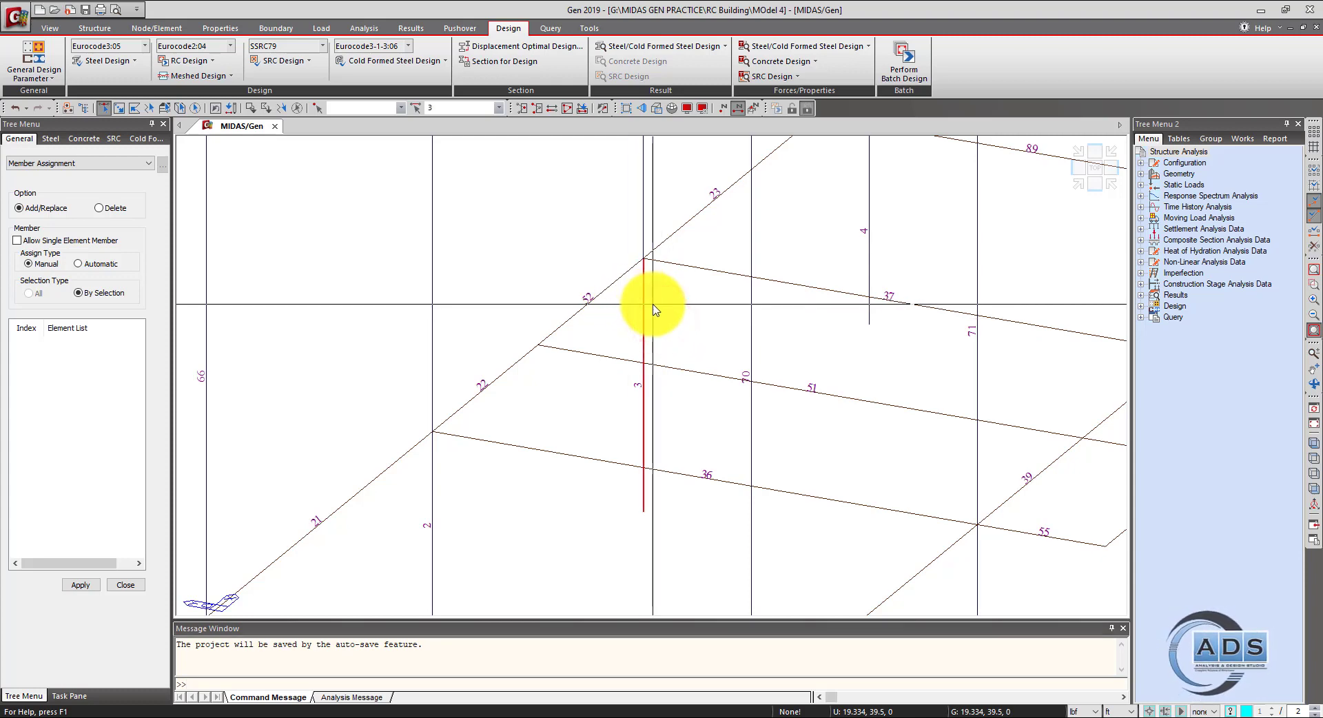
click(599, 311)
Highlight secondary beam 51 where it meets beam elements 22 and 52, and clear the selection.
ctrl+middle_drag(594, 357, 644, 383)
click(806, 394)
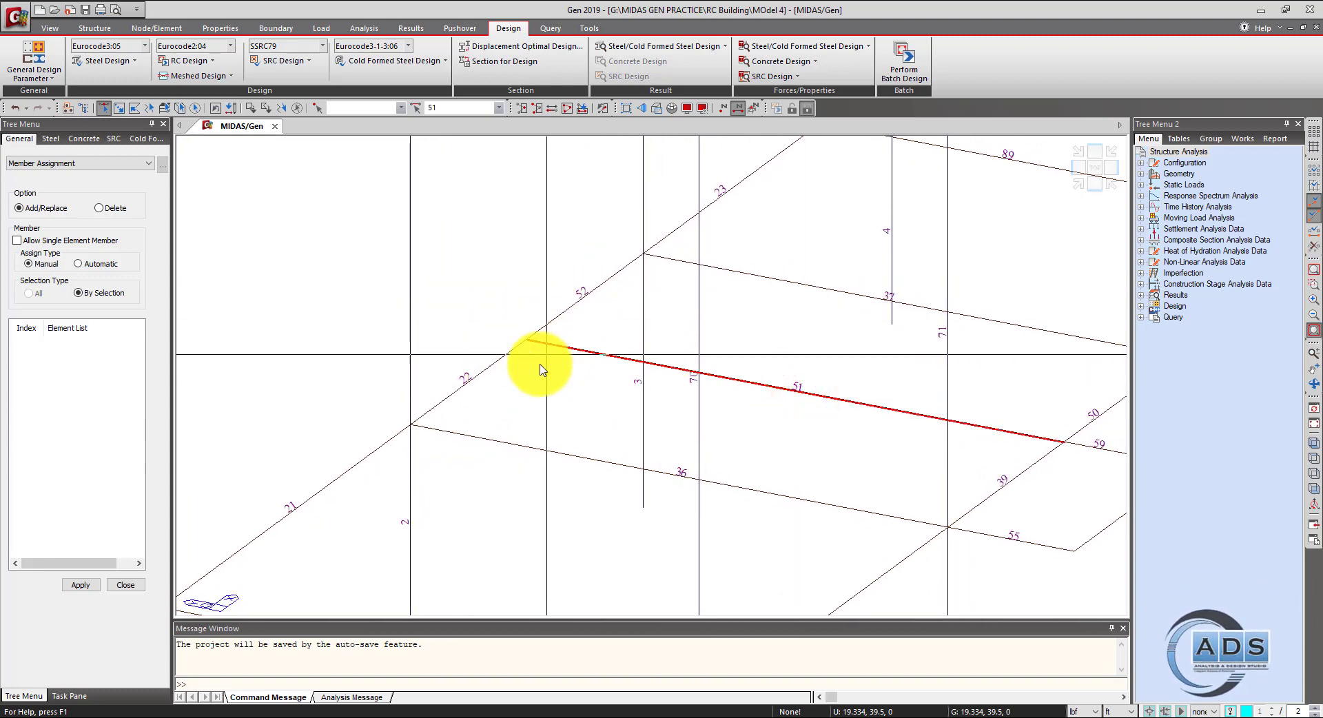
click(536, 386)
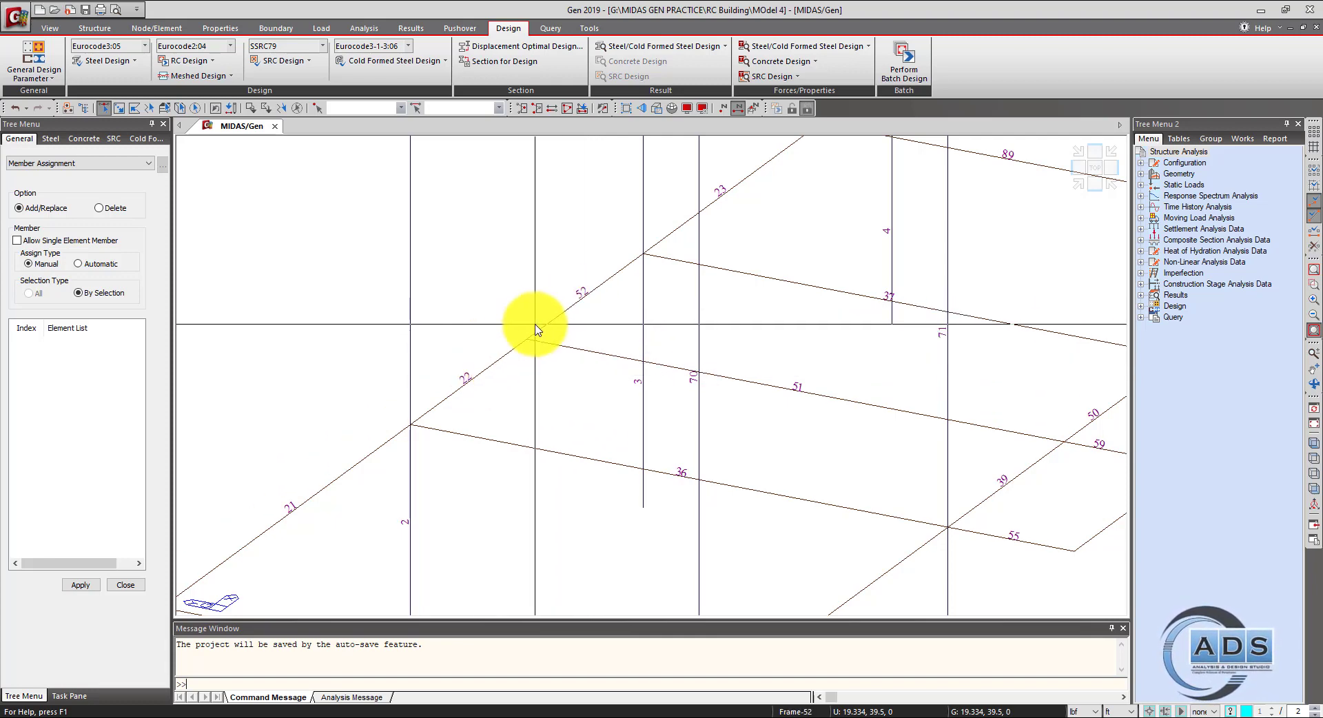
click(543, 312)
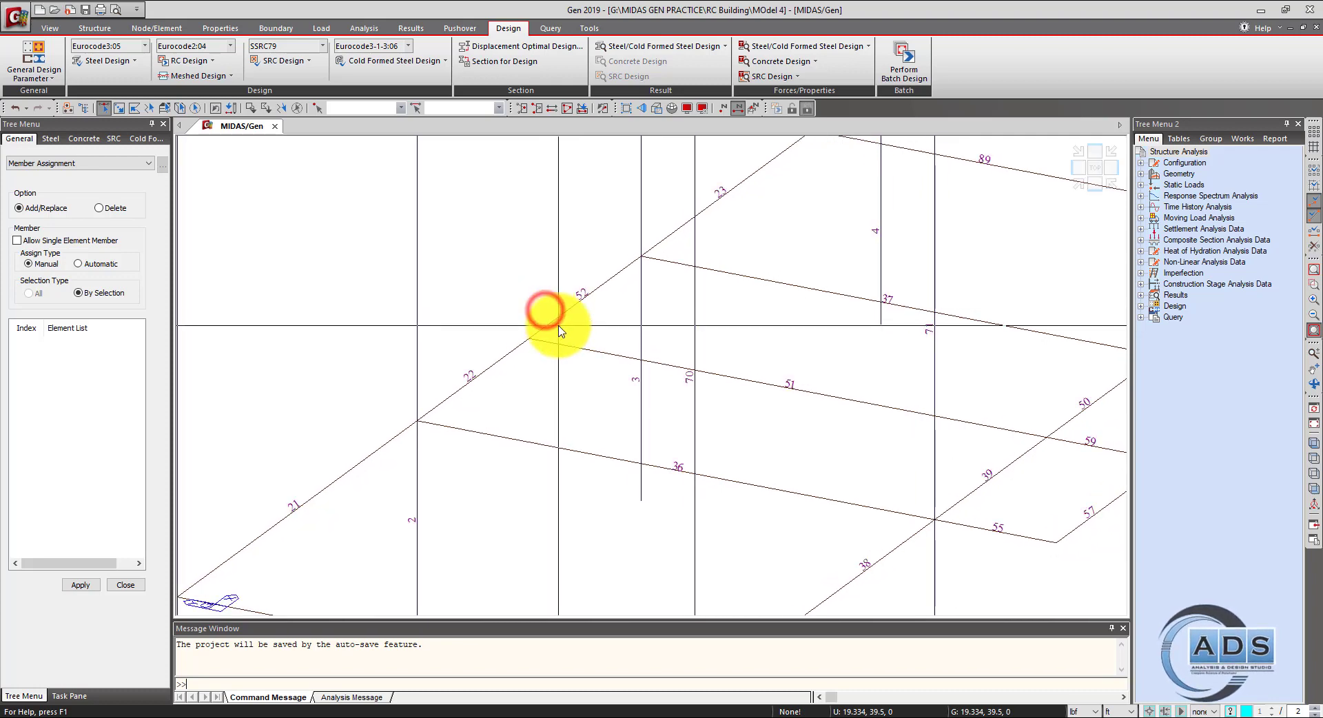
Highlight beam elements 22 and 52 together as the two segments of a single span.
click(571, 329)
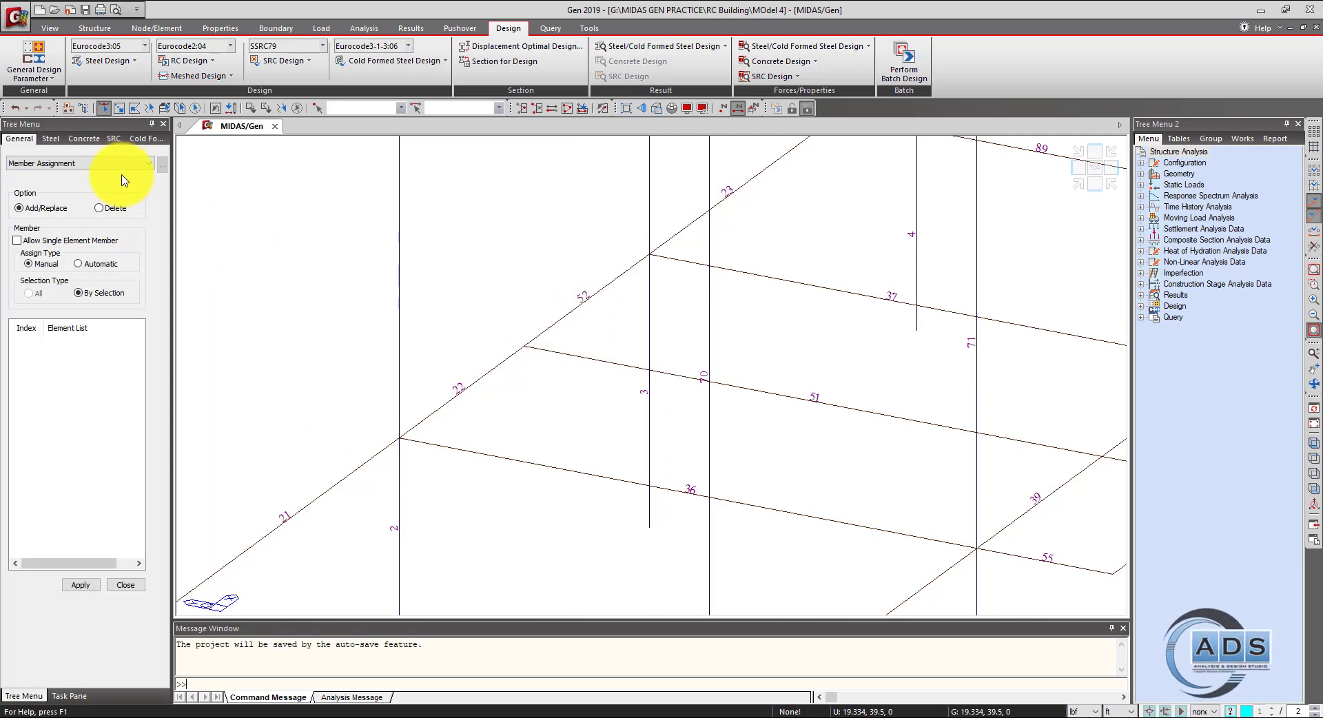
scroll(527, 331, up, 2)
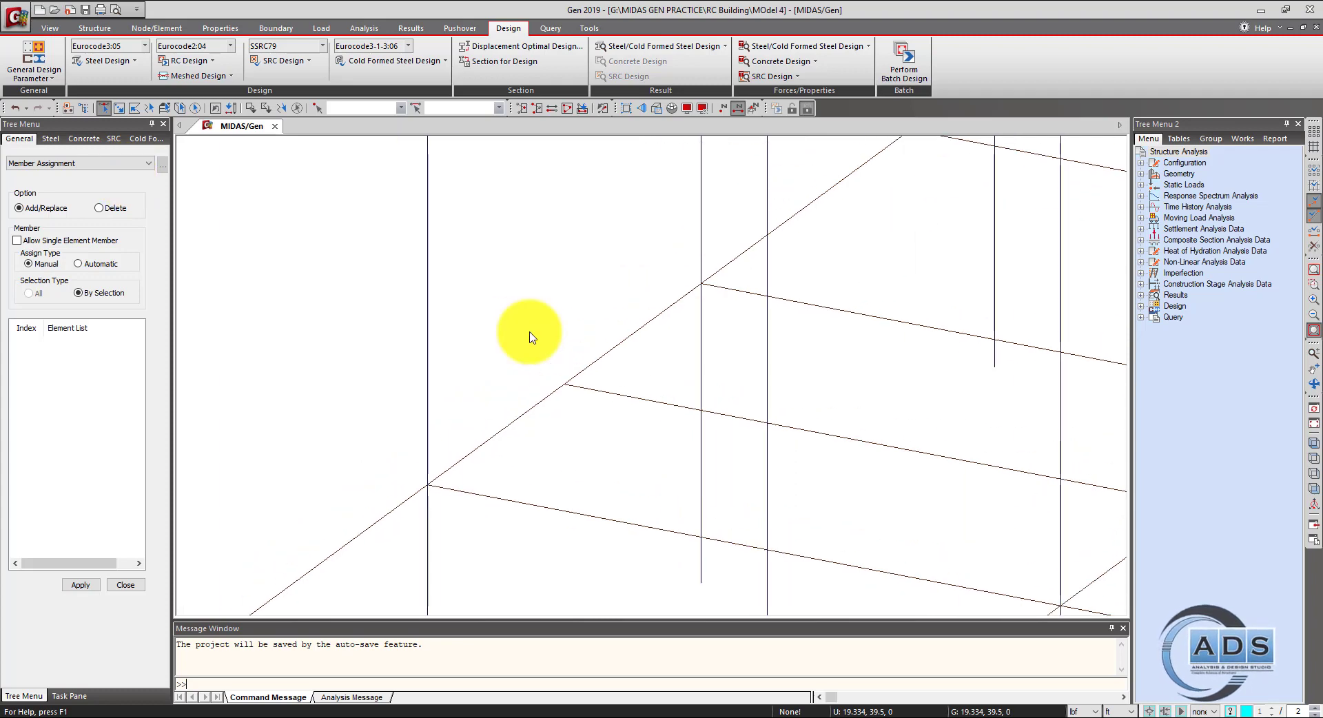
click(530, 332)
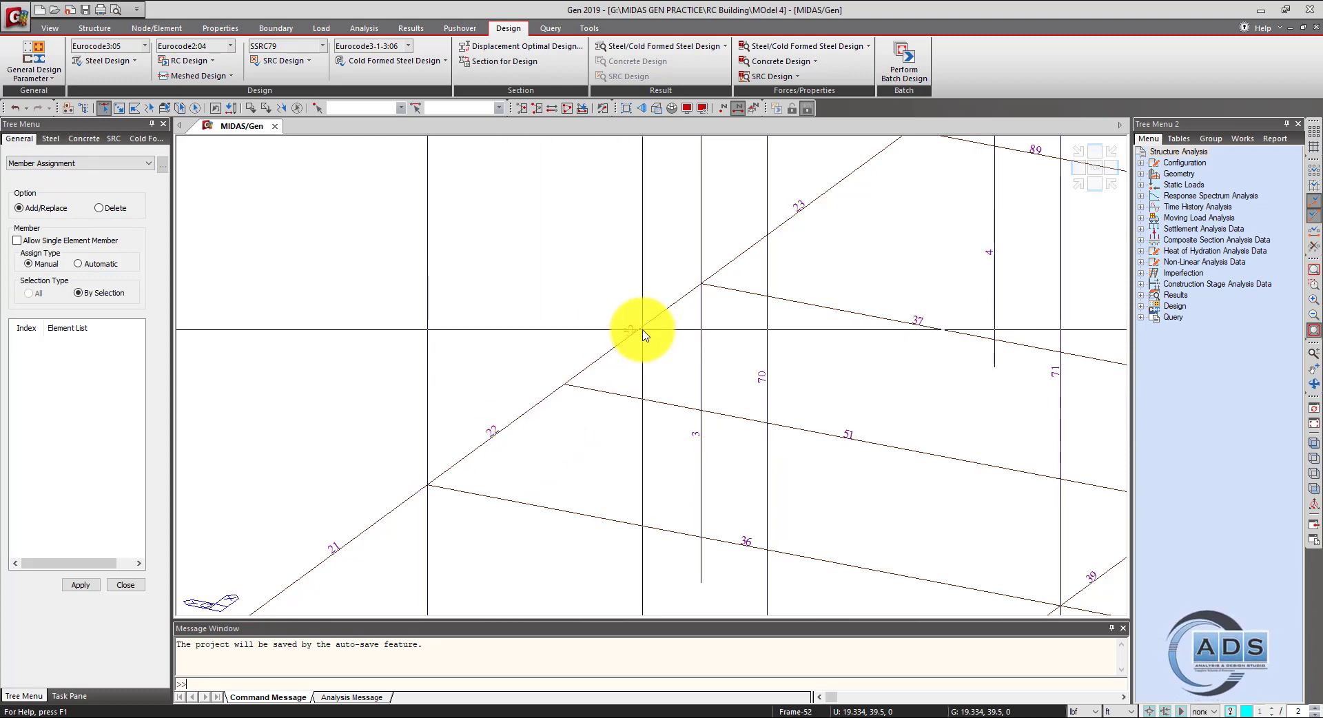
click(538, 406)
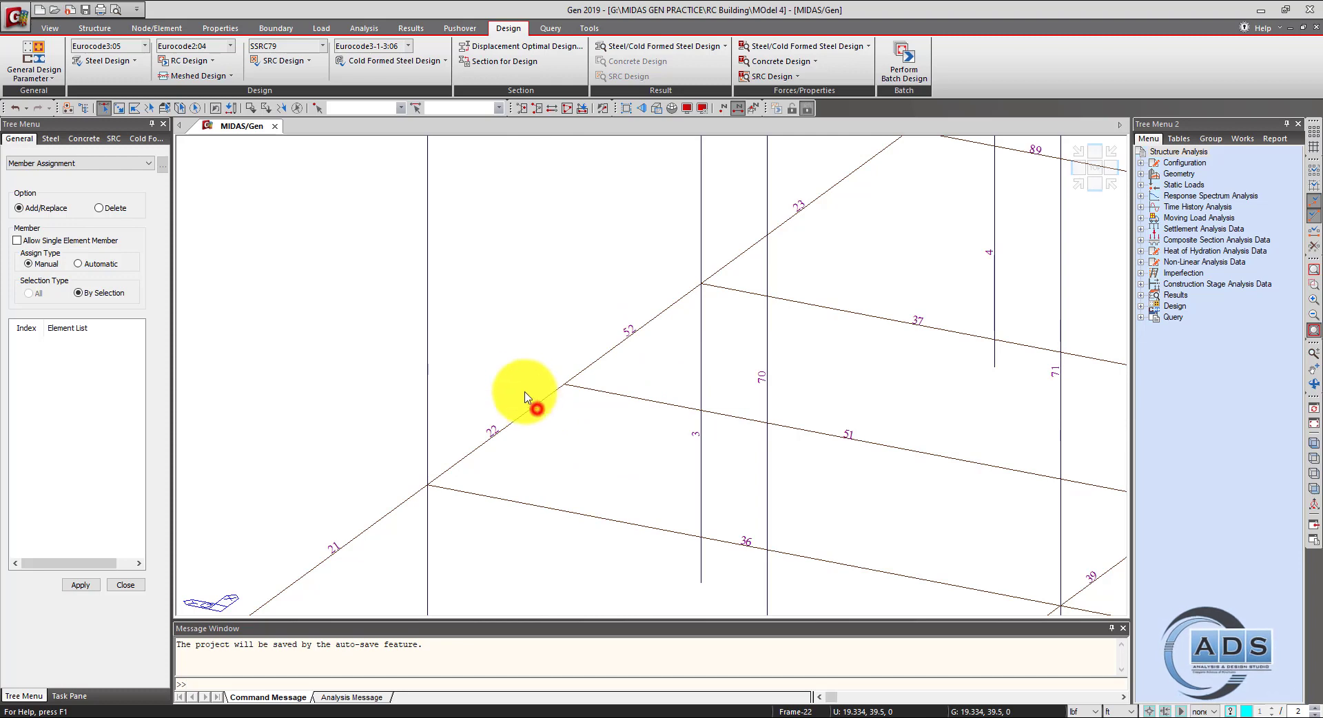
click(631, 355)
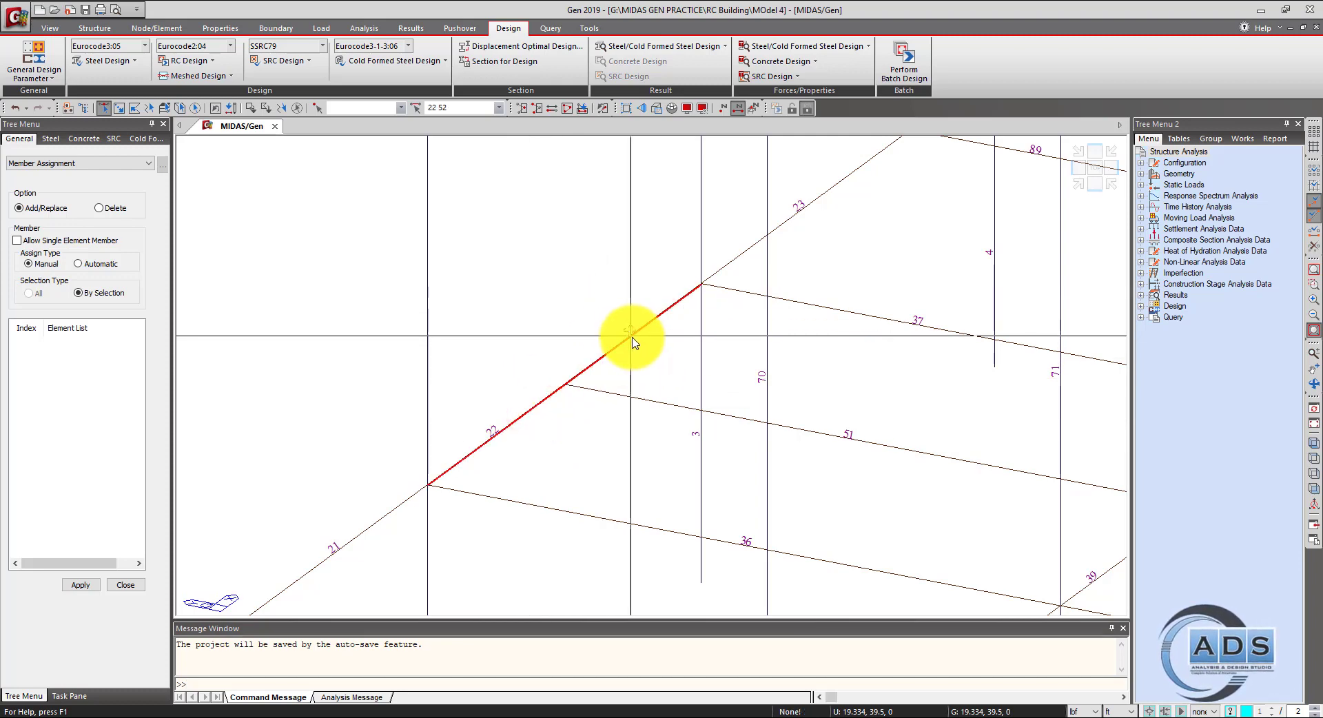
mouse_move(623, 363)
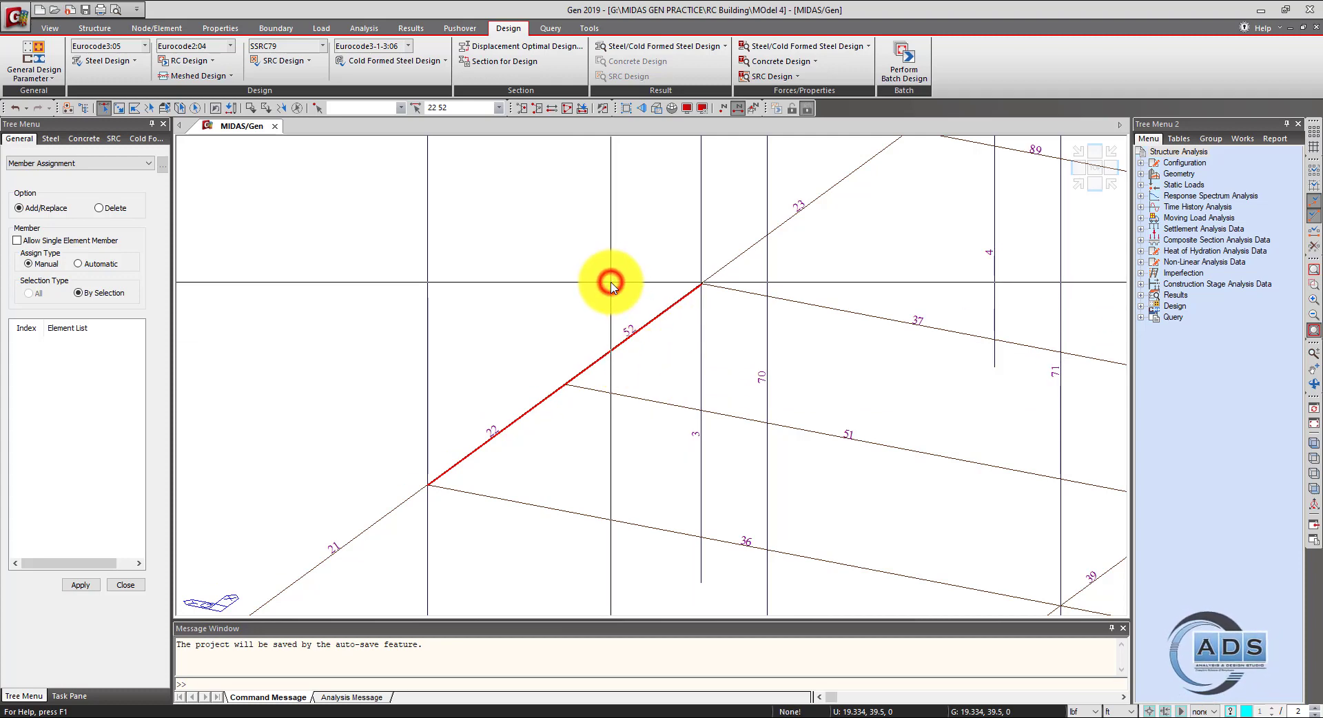
Apply Member Assignment with the Automatic assign type to all elements of the model.
scroll(610, 282, down, 5)
ctrl+middle_drag(607, 312, 952, 372)
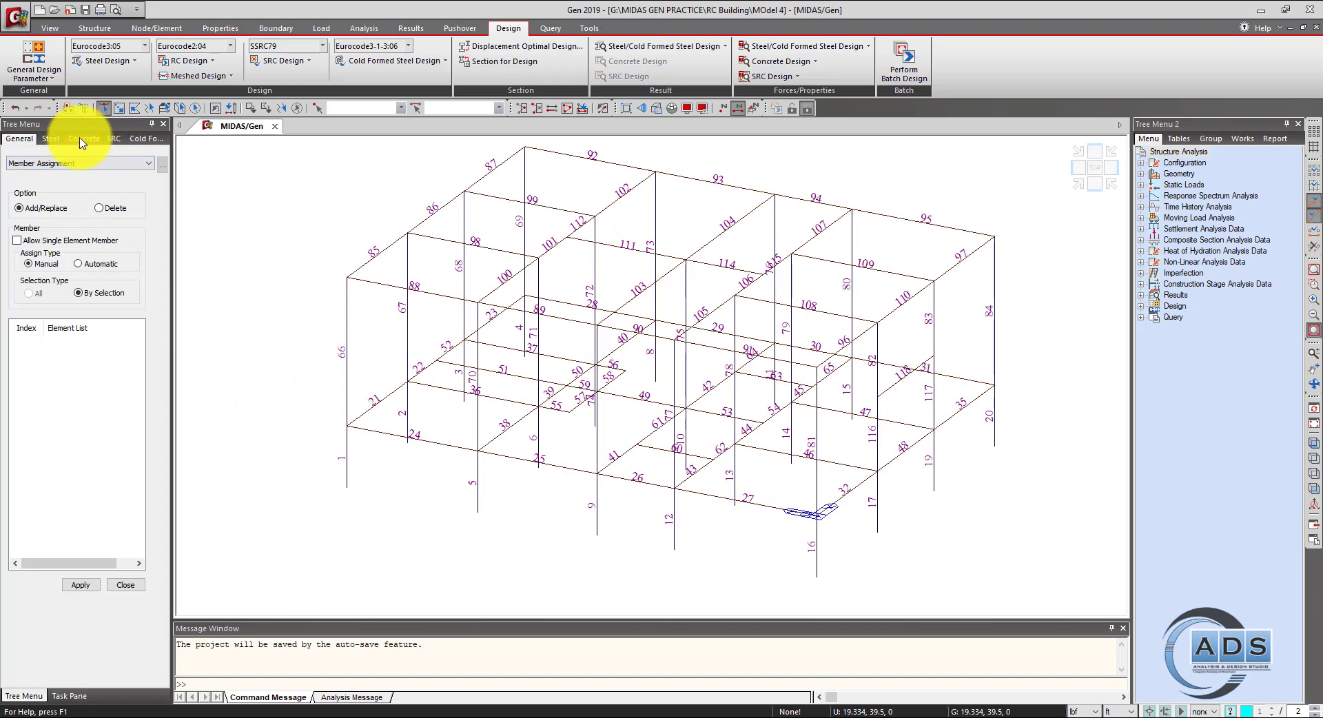
click(42, 77)
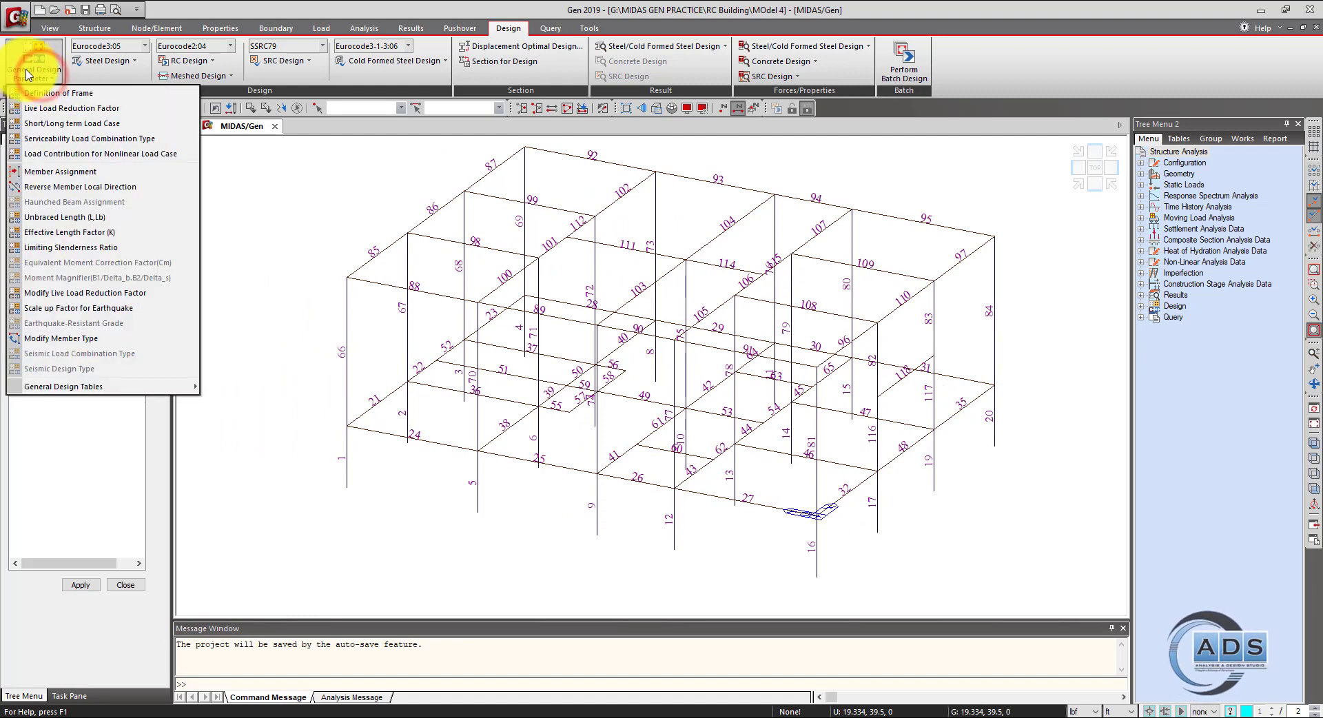
click(60, 171)
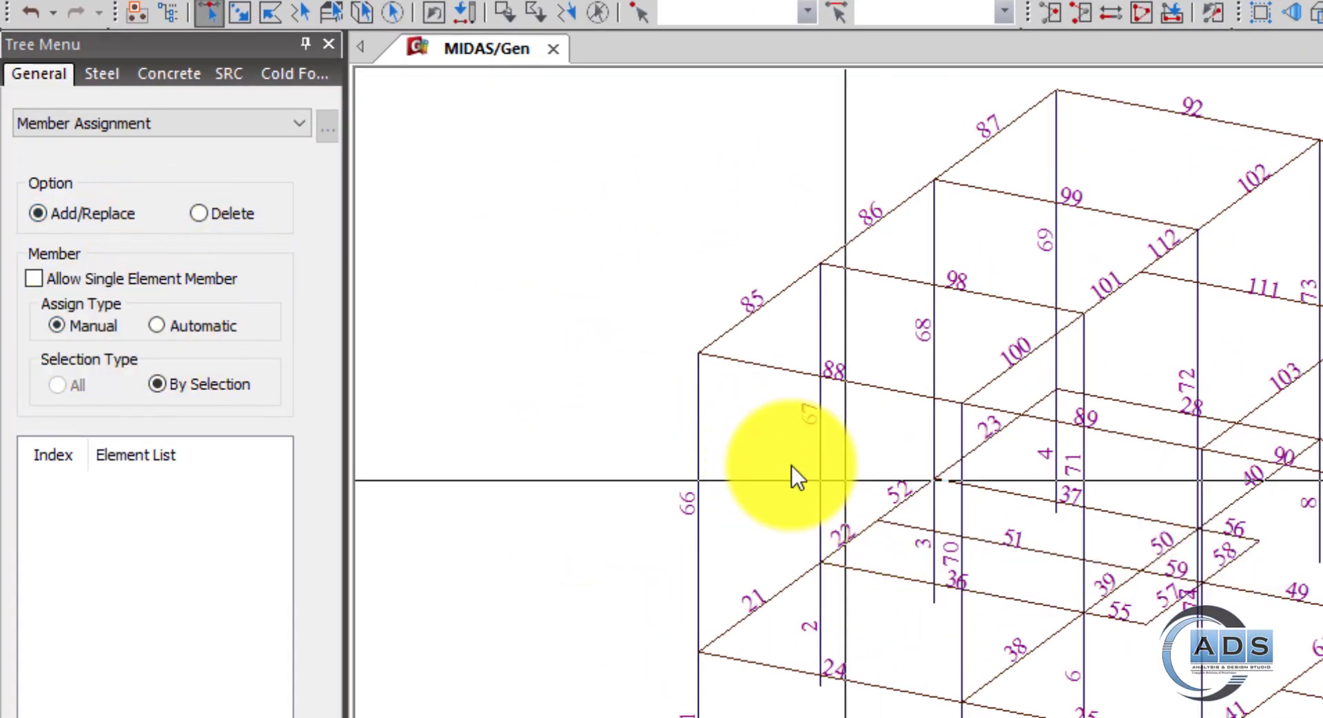
click(210, 321)
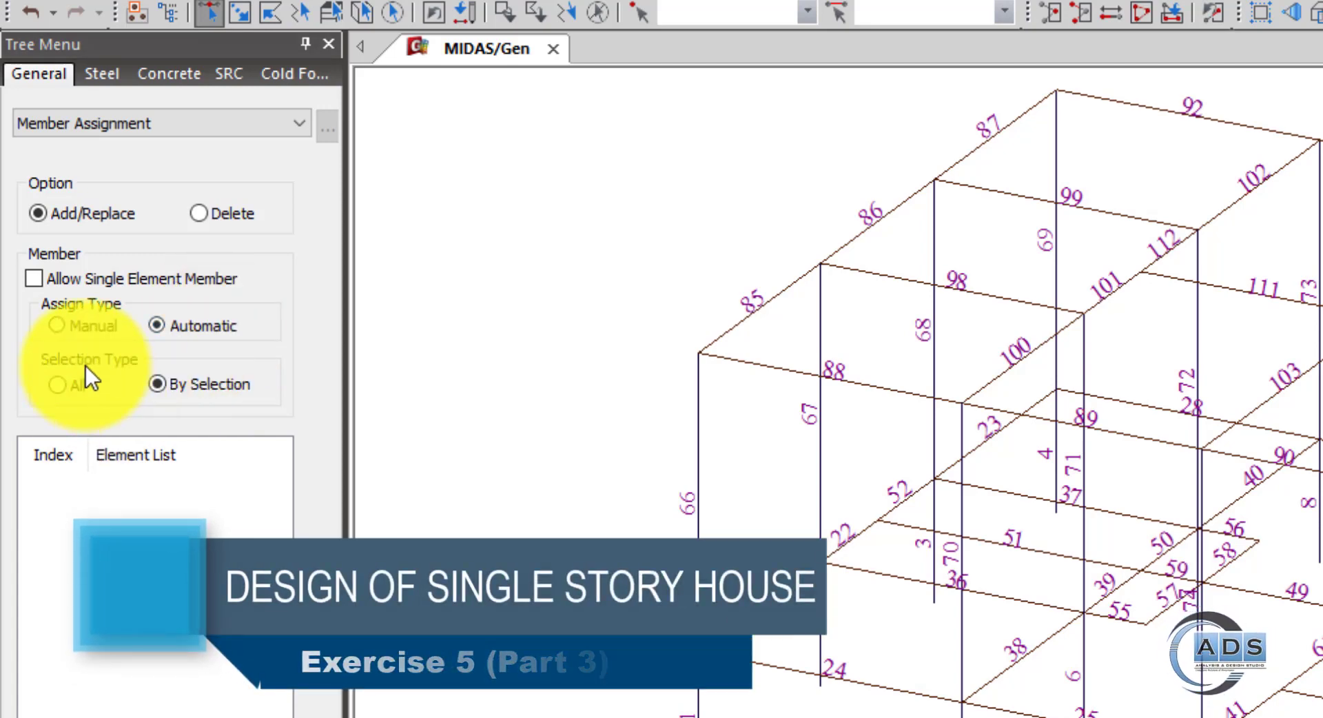
click(72, 387)
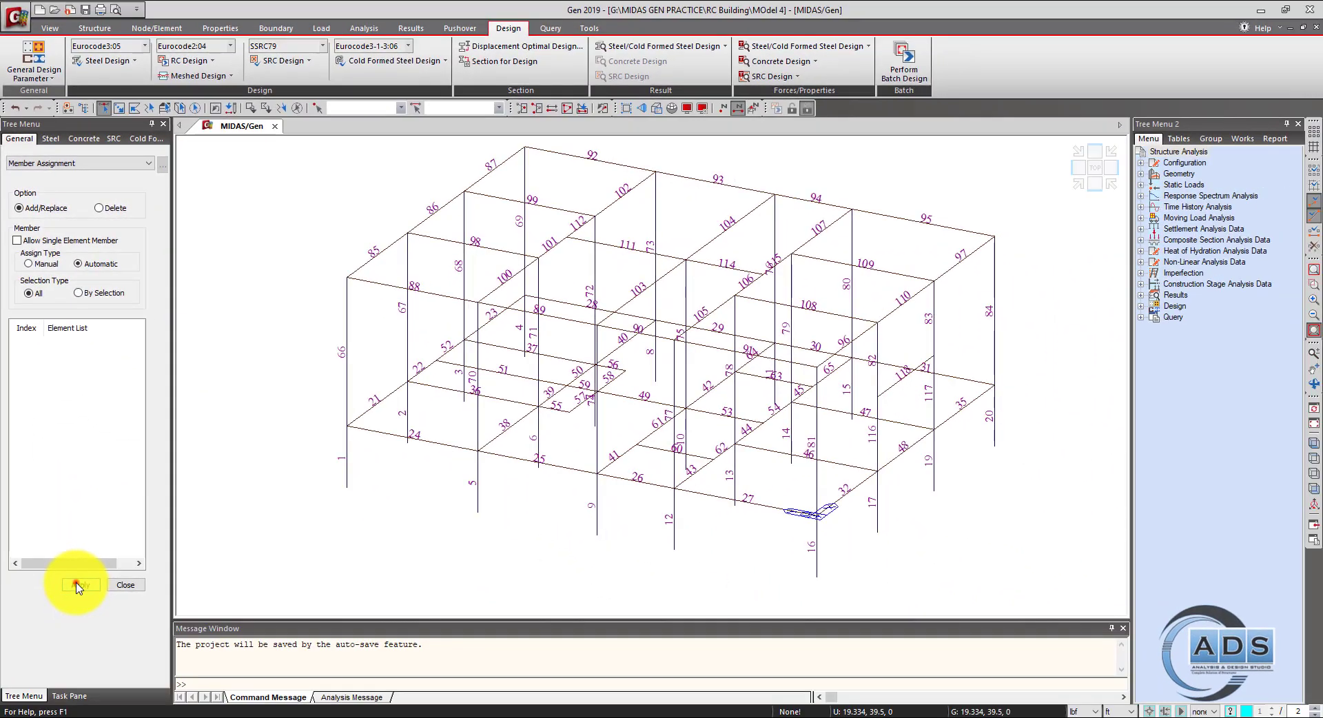
click(78, 585)
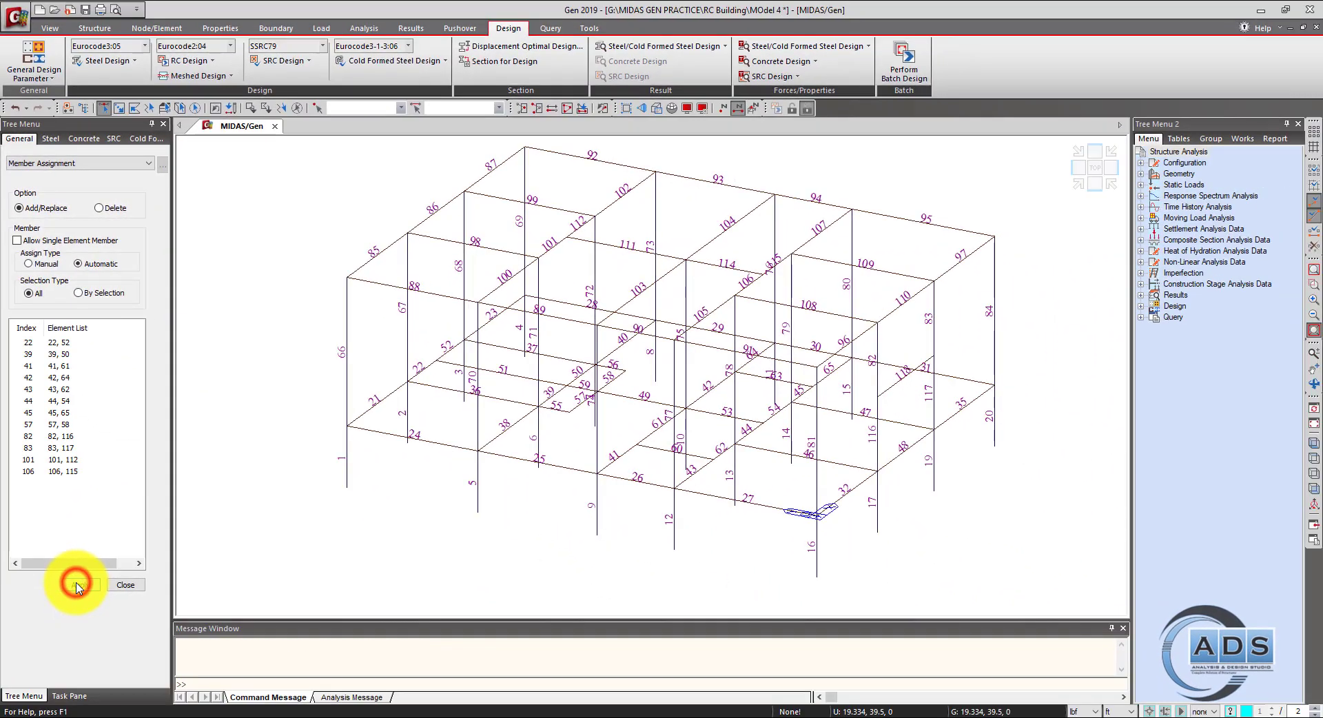
Check assigned member 22 from the member list against beam elements 22 and 52 in the model.
scroll(458, 393, up, 5)
click(69, 342)
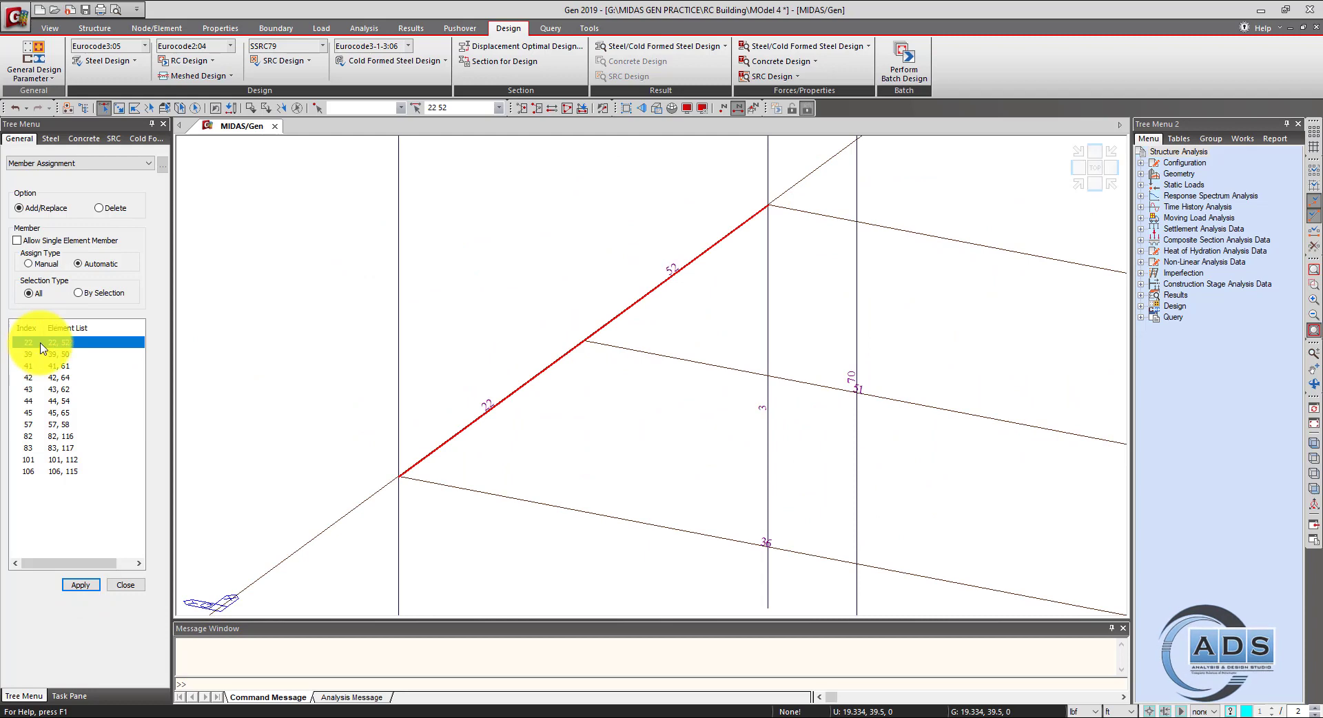
click(582, 437)
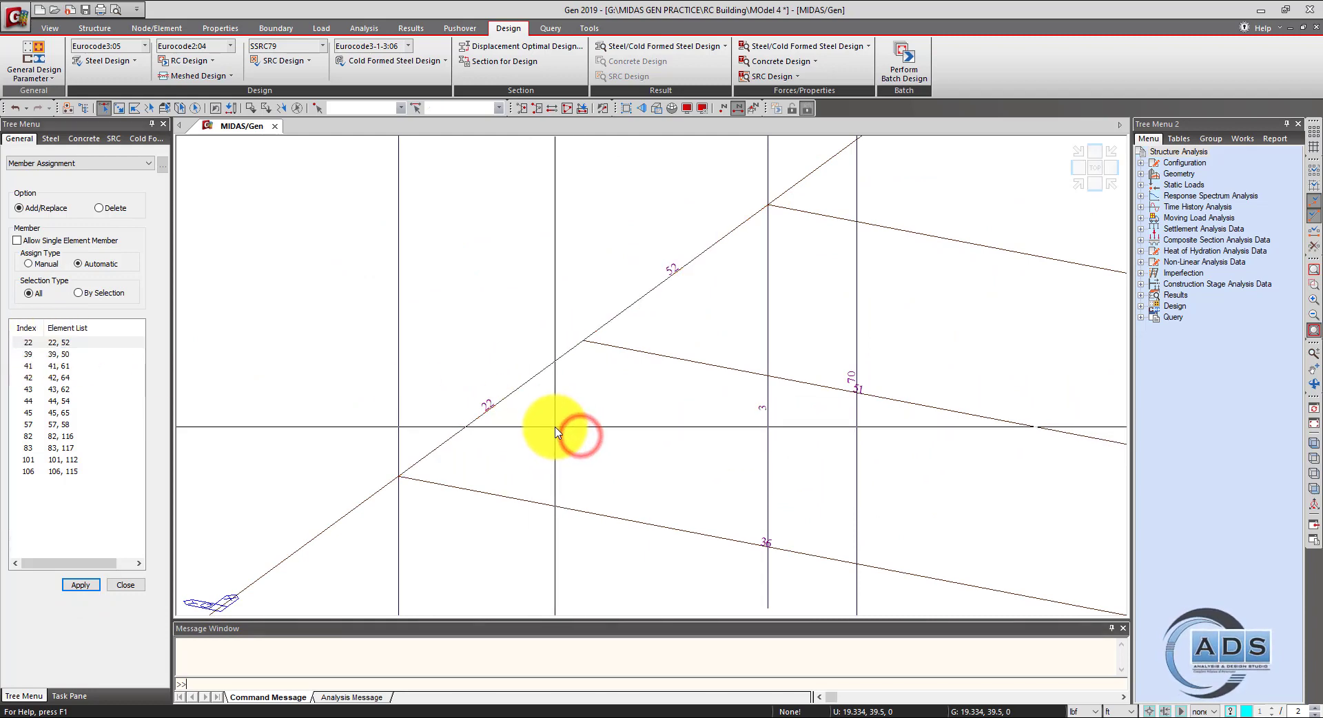
click(552, 393)
click(672, 276)
click(560, 359)
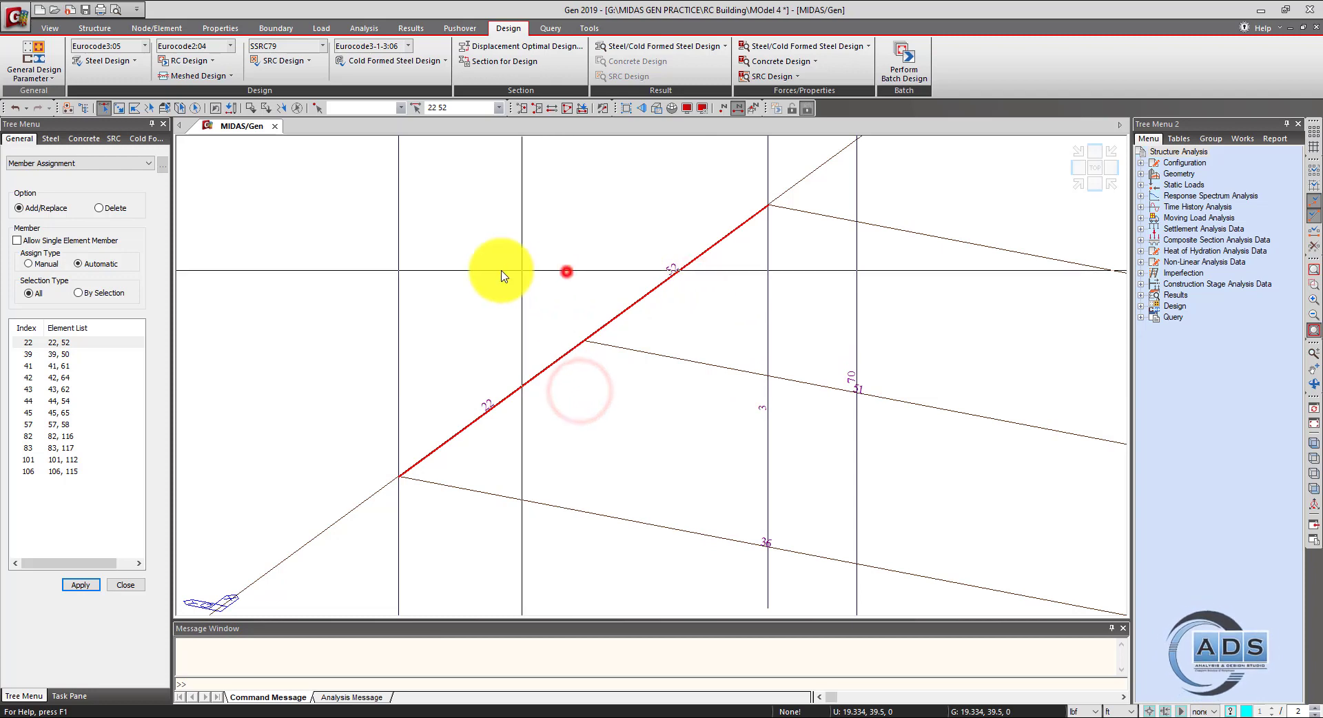
click(98, 342)
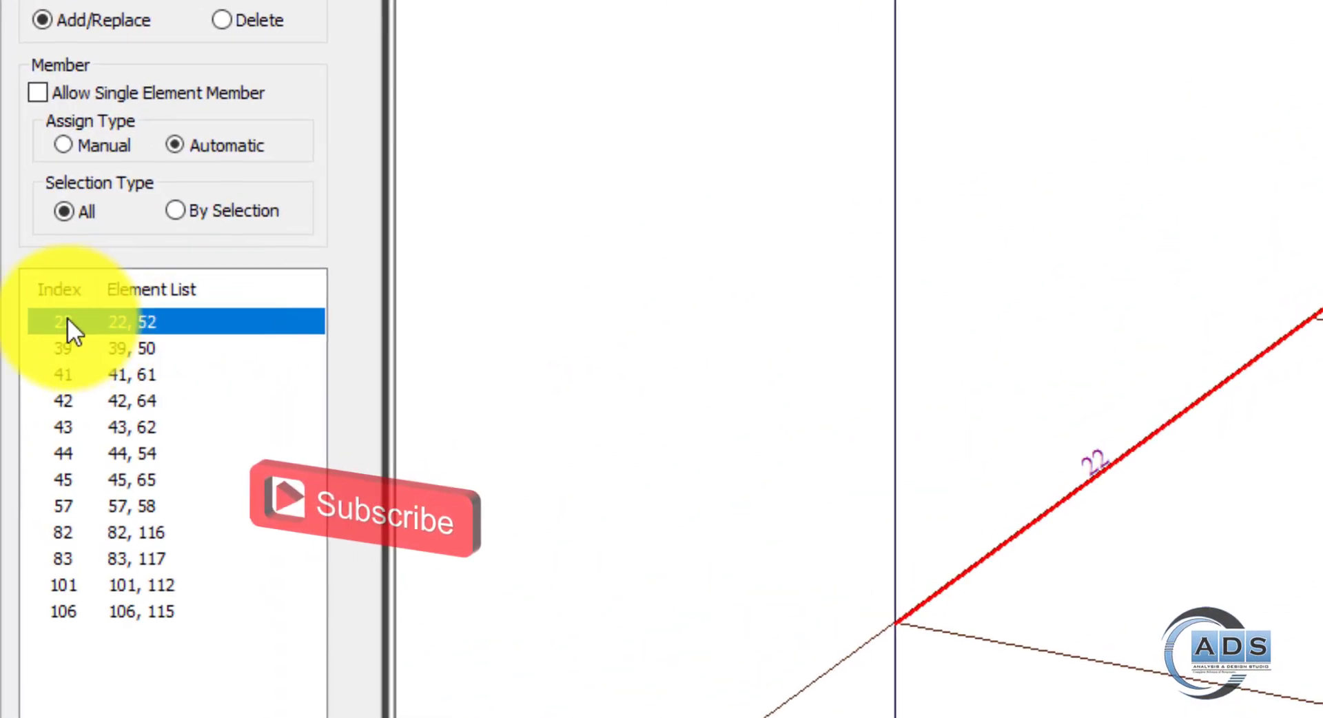
click(1118, 256)
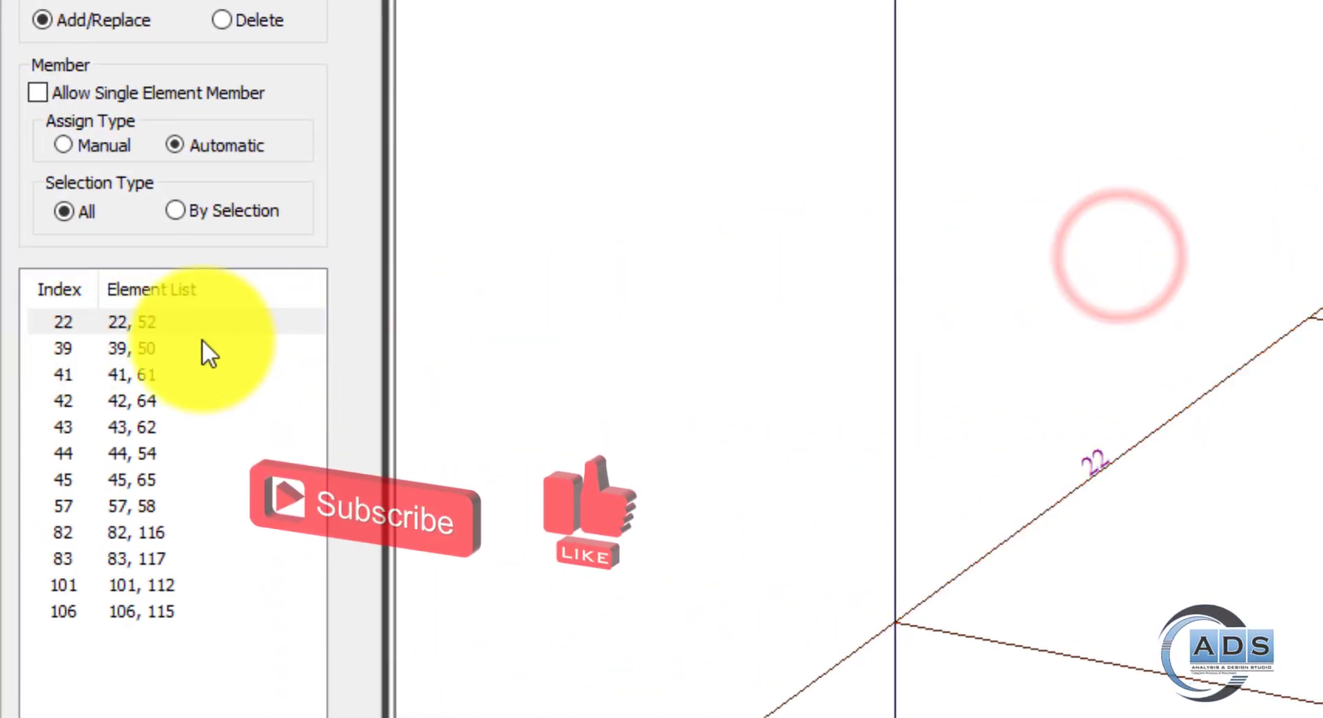
click(67, 321)
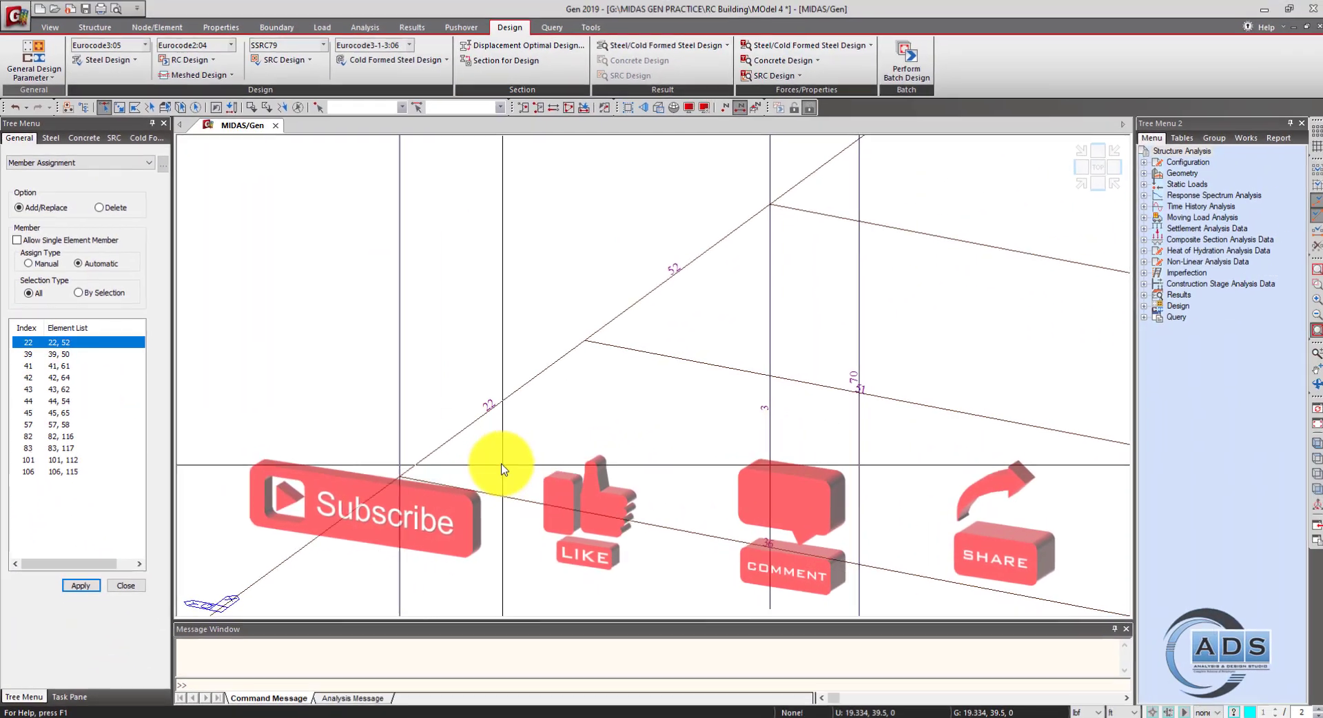
click(689, 298)
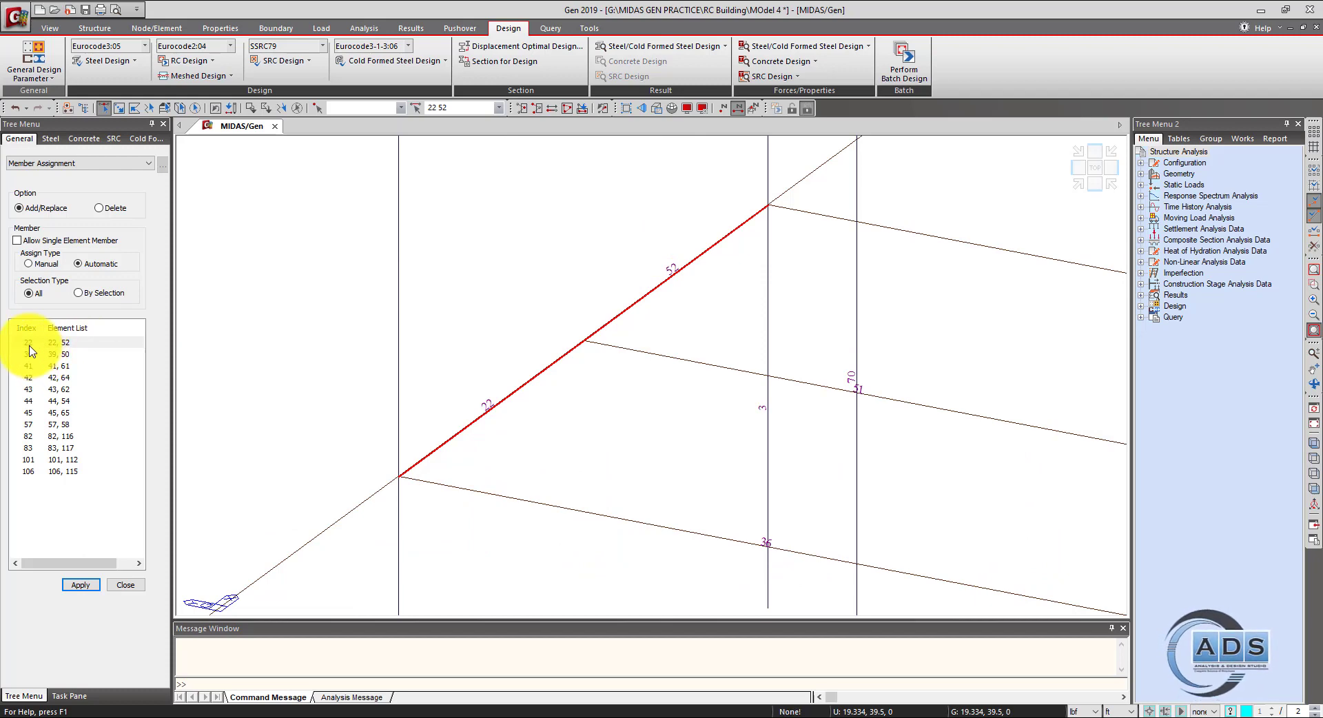
click(526, 319)
Highlight assigned members 39, 41 and 42 one after another in the model, and close Member Assignment.
scroll(525, 324, down, 3)
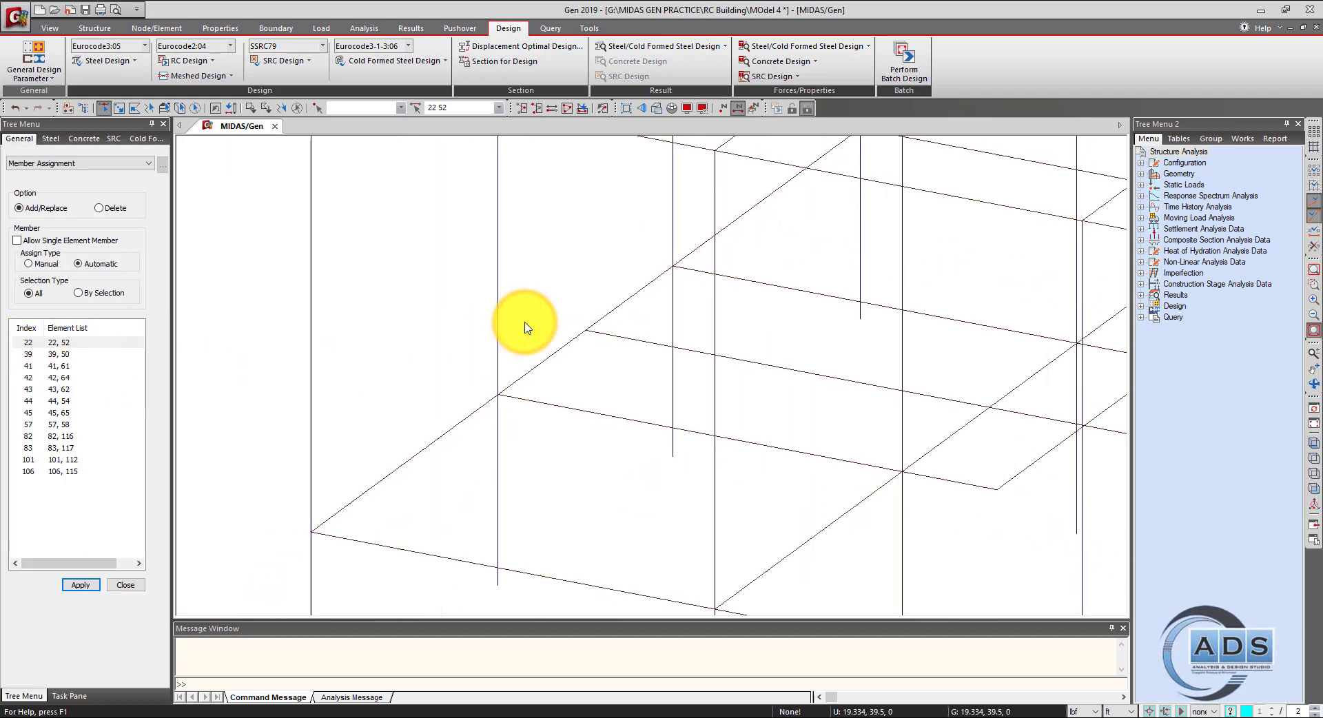
scroll(525, 324, down, 3)
click(81, 353)
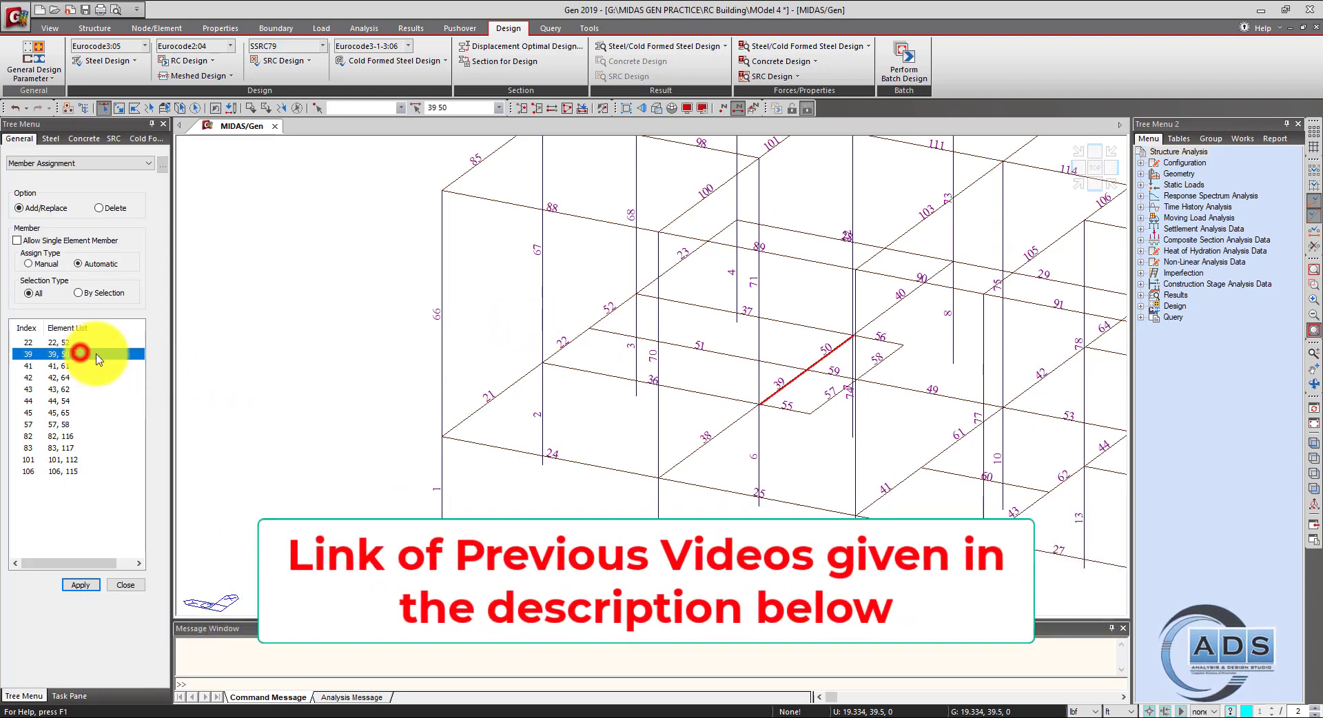
scroll(765, 372, up, 6)
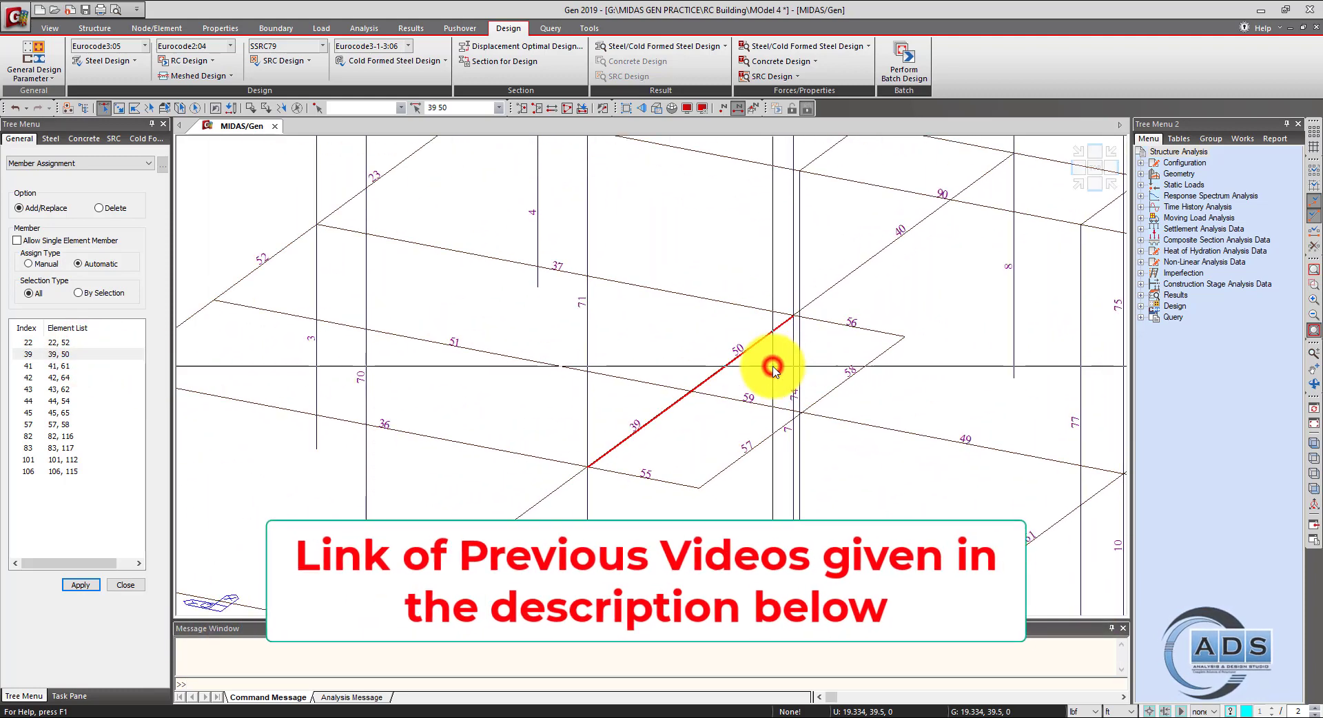
click(76, 365)
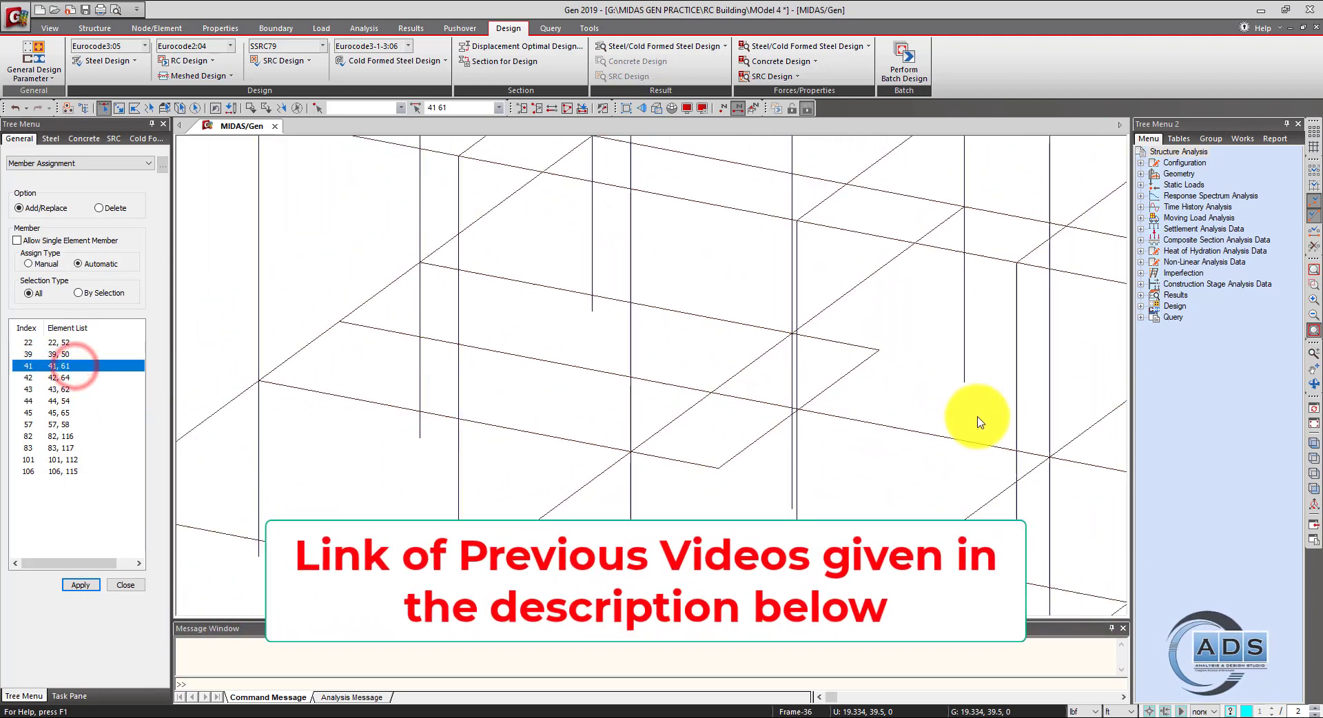
scroll(979, 422, down, 4)
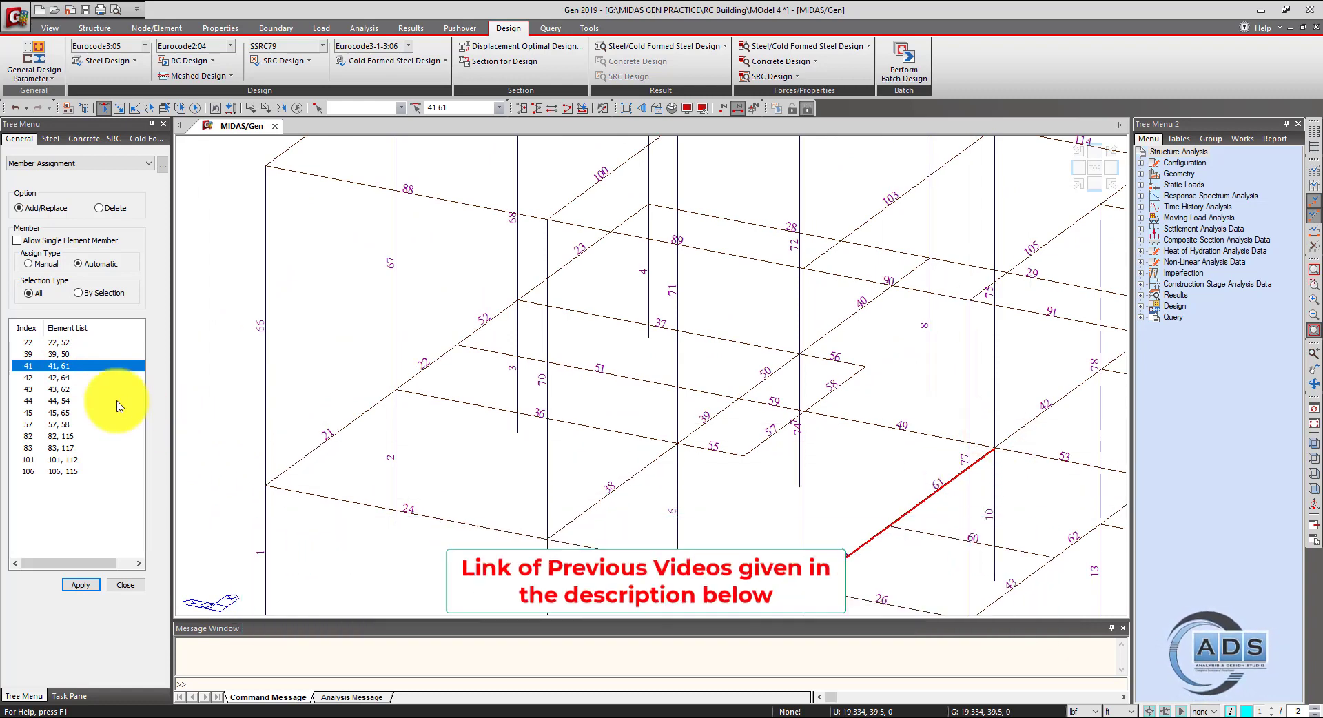
click(86, 378)
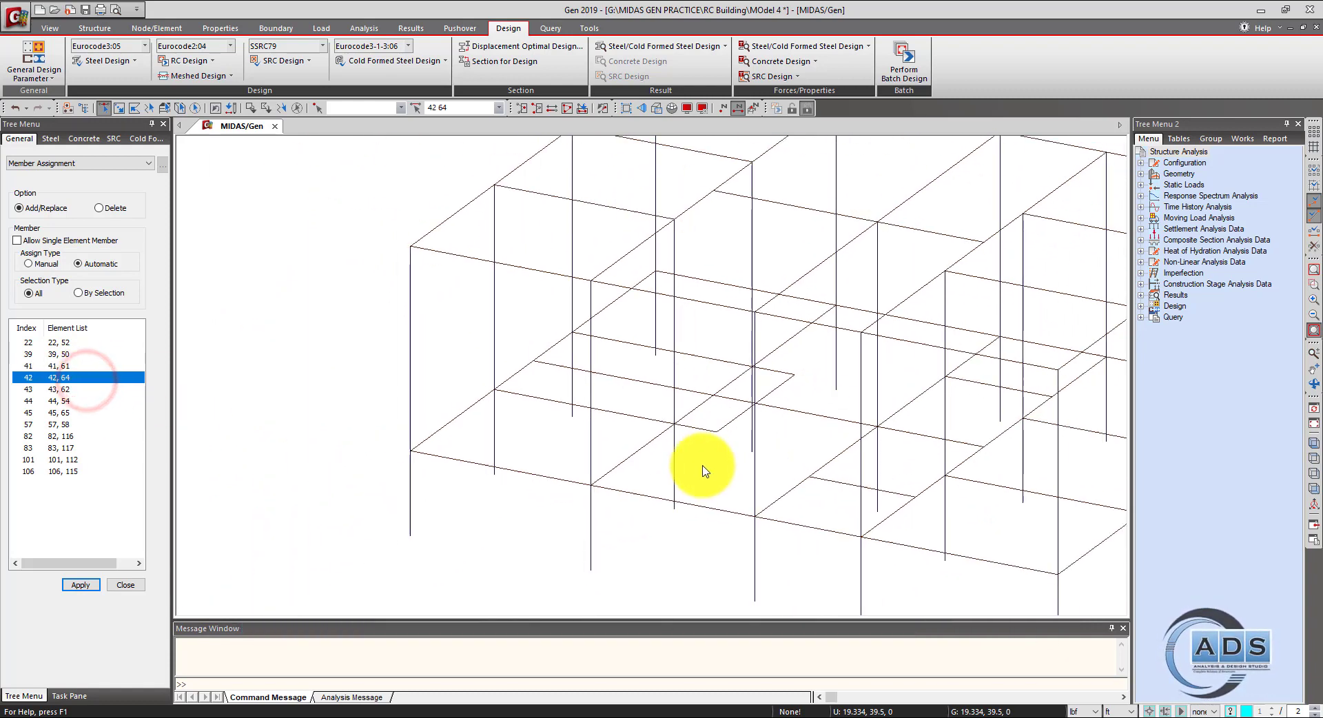
scroll(916, 413, down, 3)
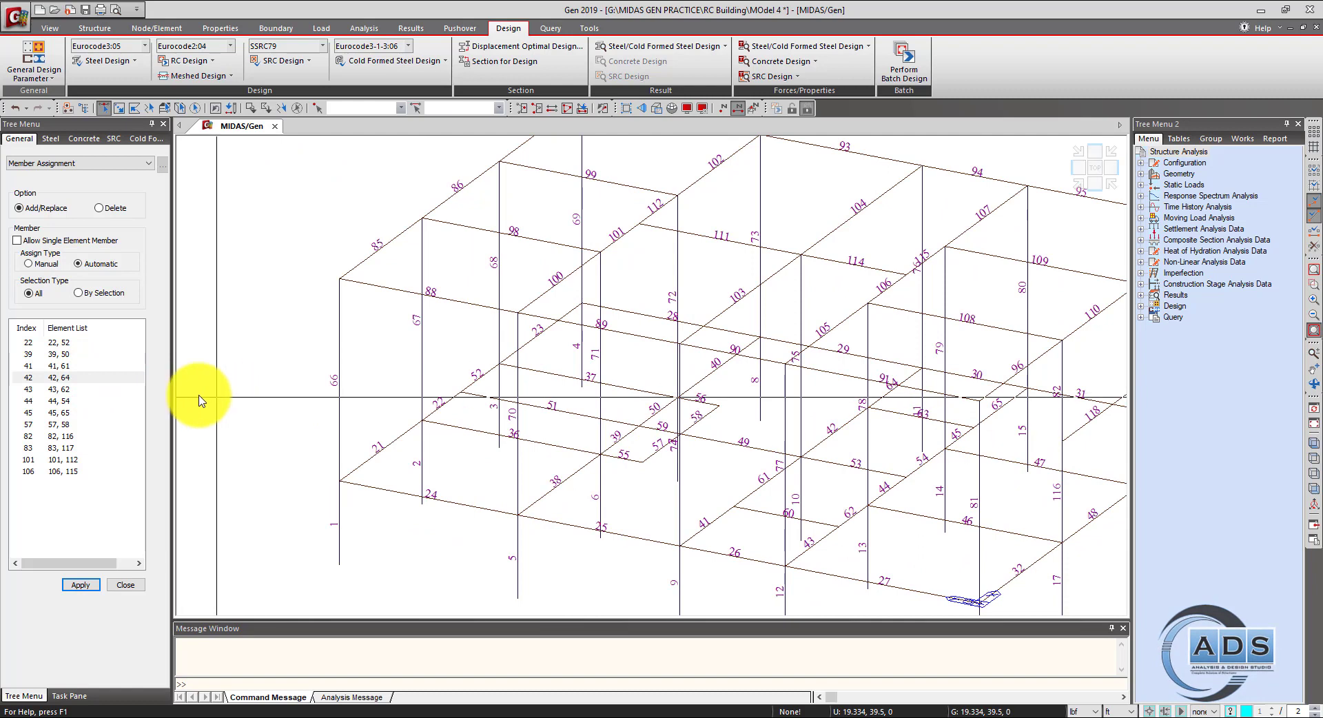
click(131, 585)
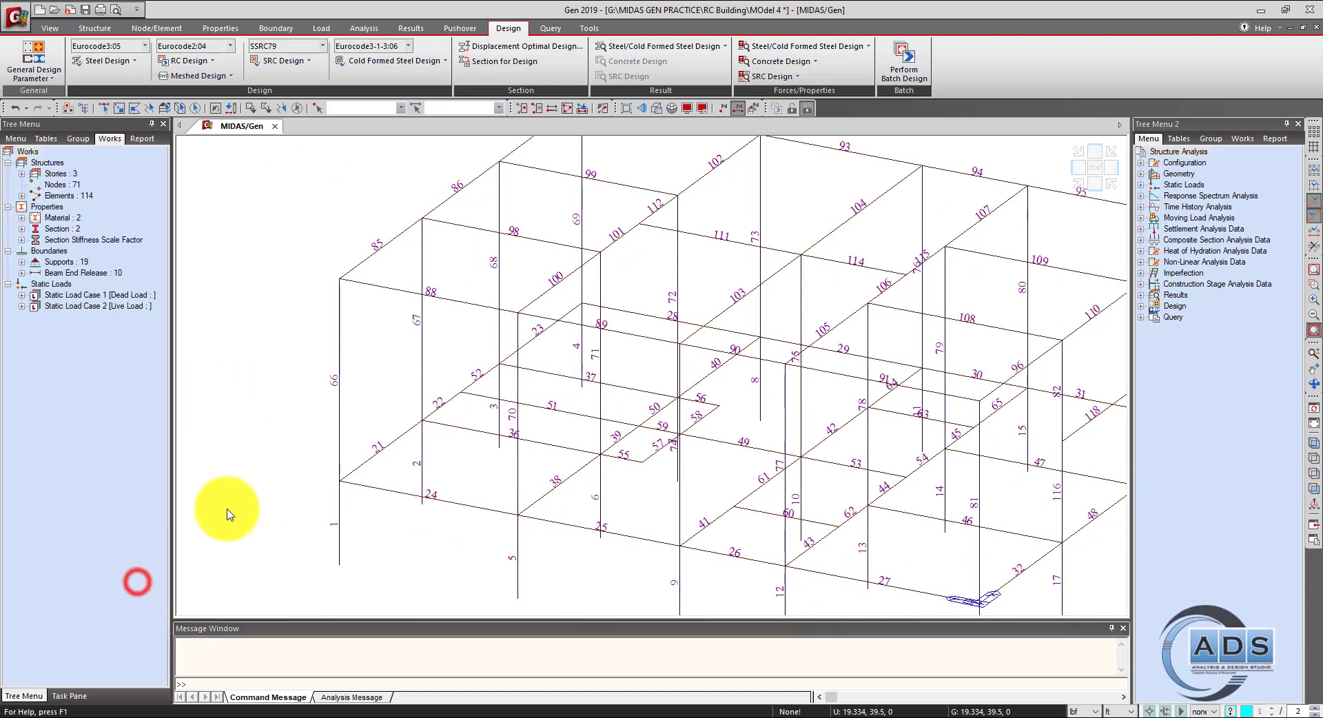
Turn off the element number labels in the model view.
click(741, 111)
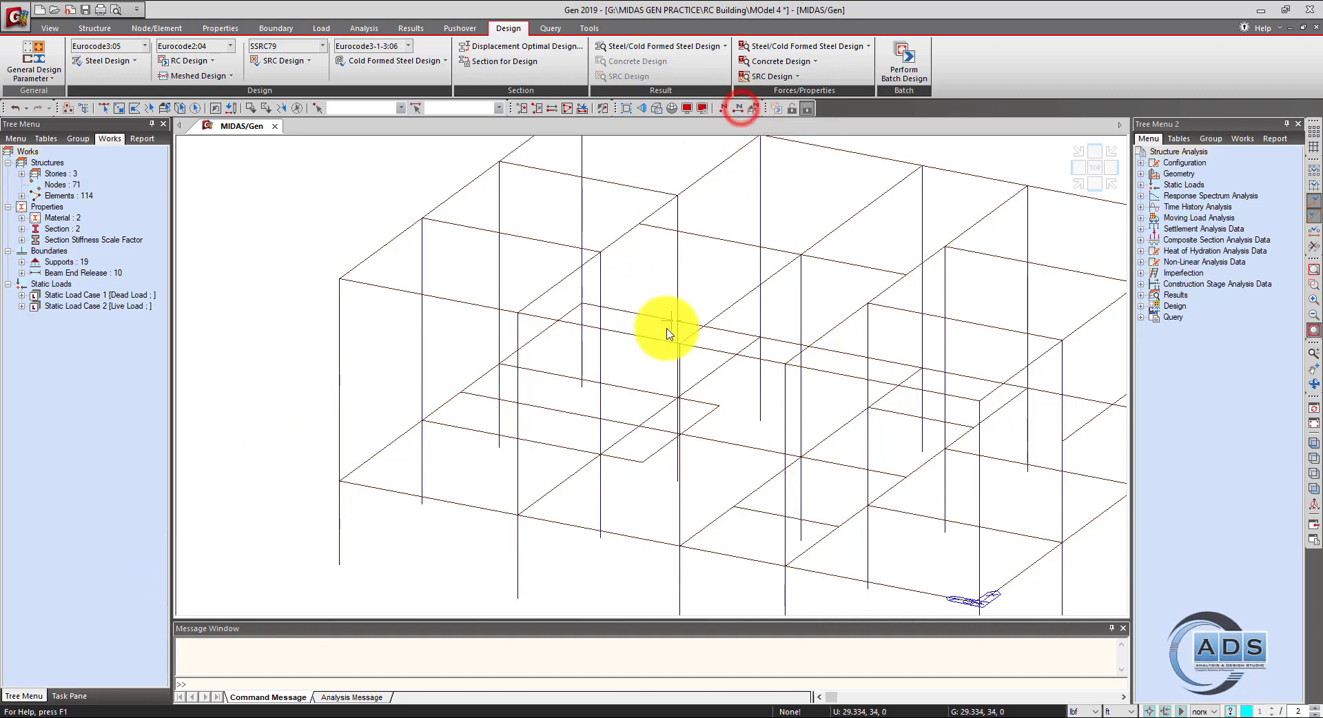
scroll(724, 346, down, 3)
drag(725, 346, 731, 386)
click(53, 84)
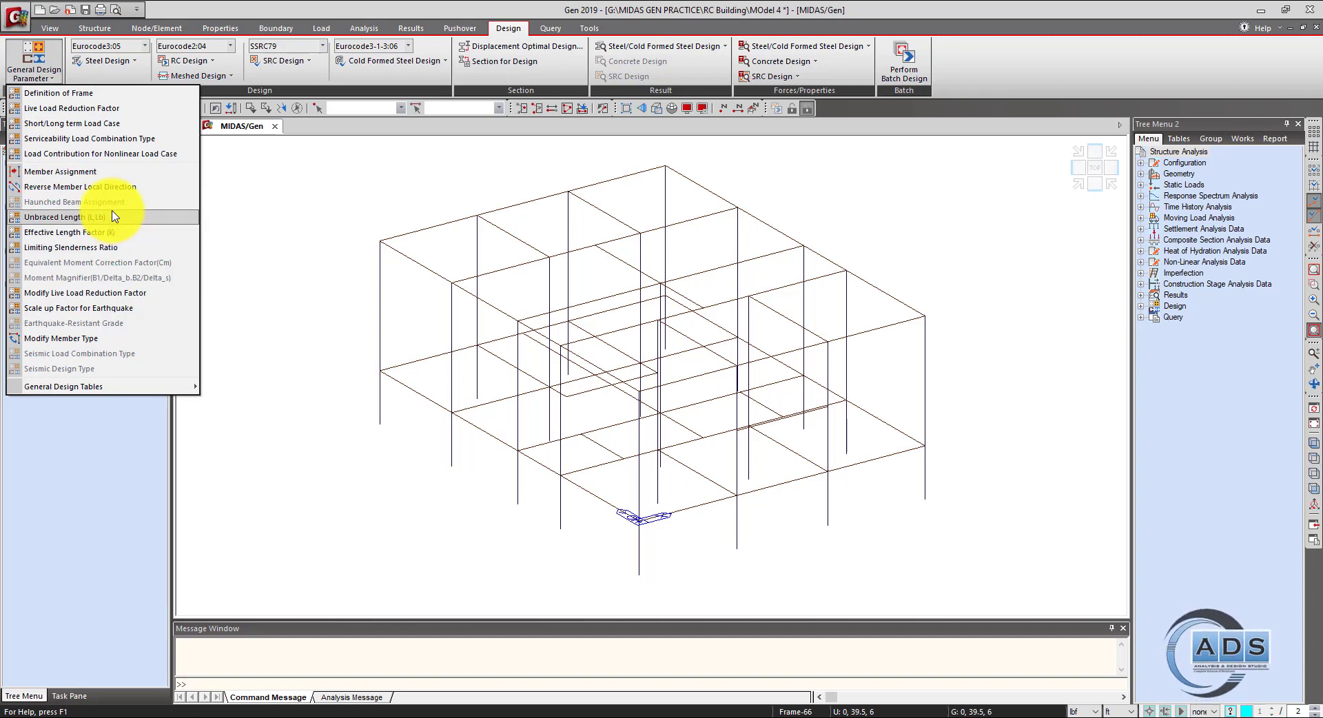
click(360, 8)
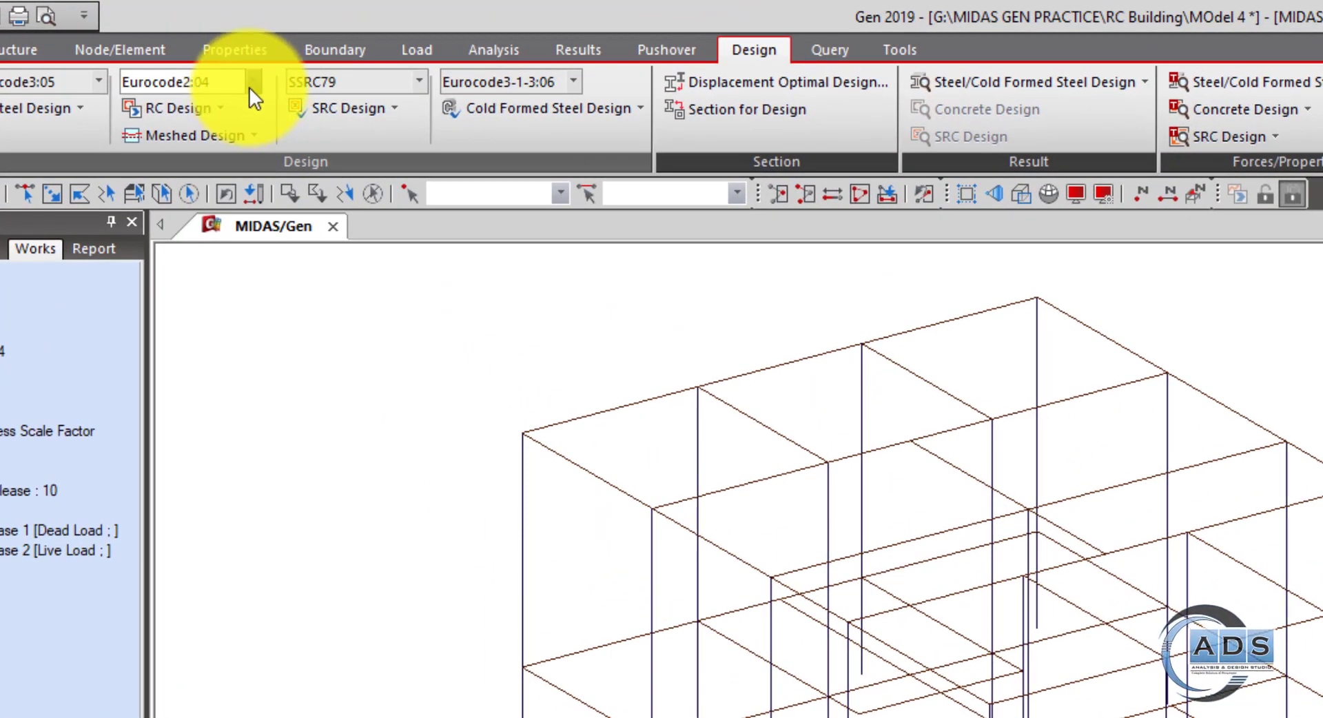
Set the concrete design code to ACI318-14 with Check Beam Deflection enabled and Torsion Design left off.
click(252, 82)
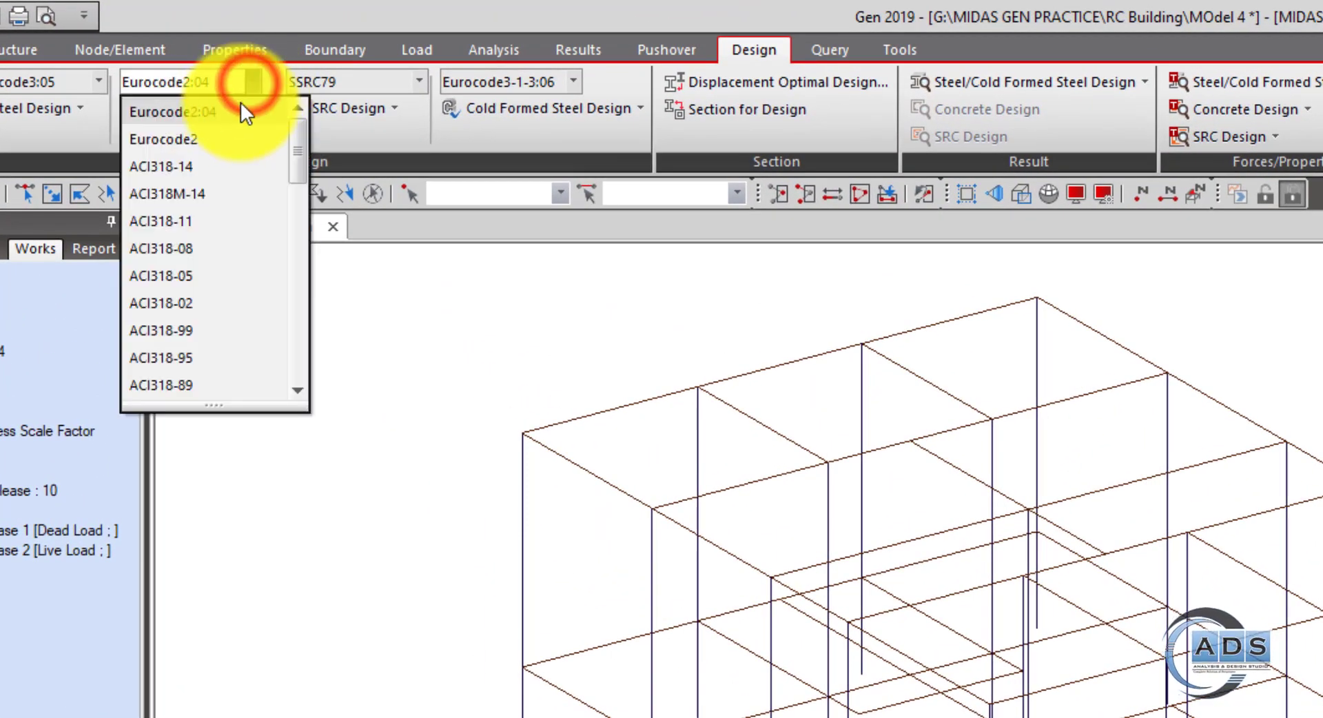
click(213, 167)
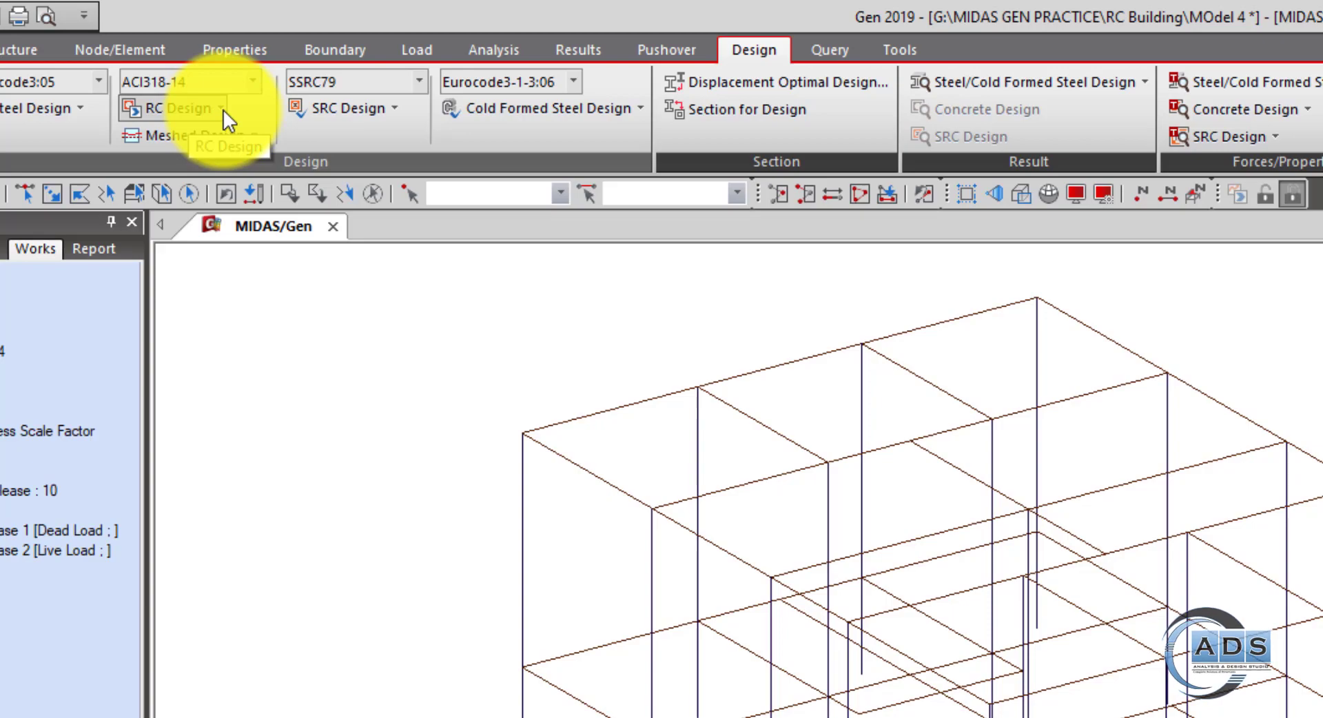
click(223, 110)
click(219, 135)
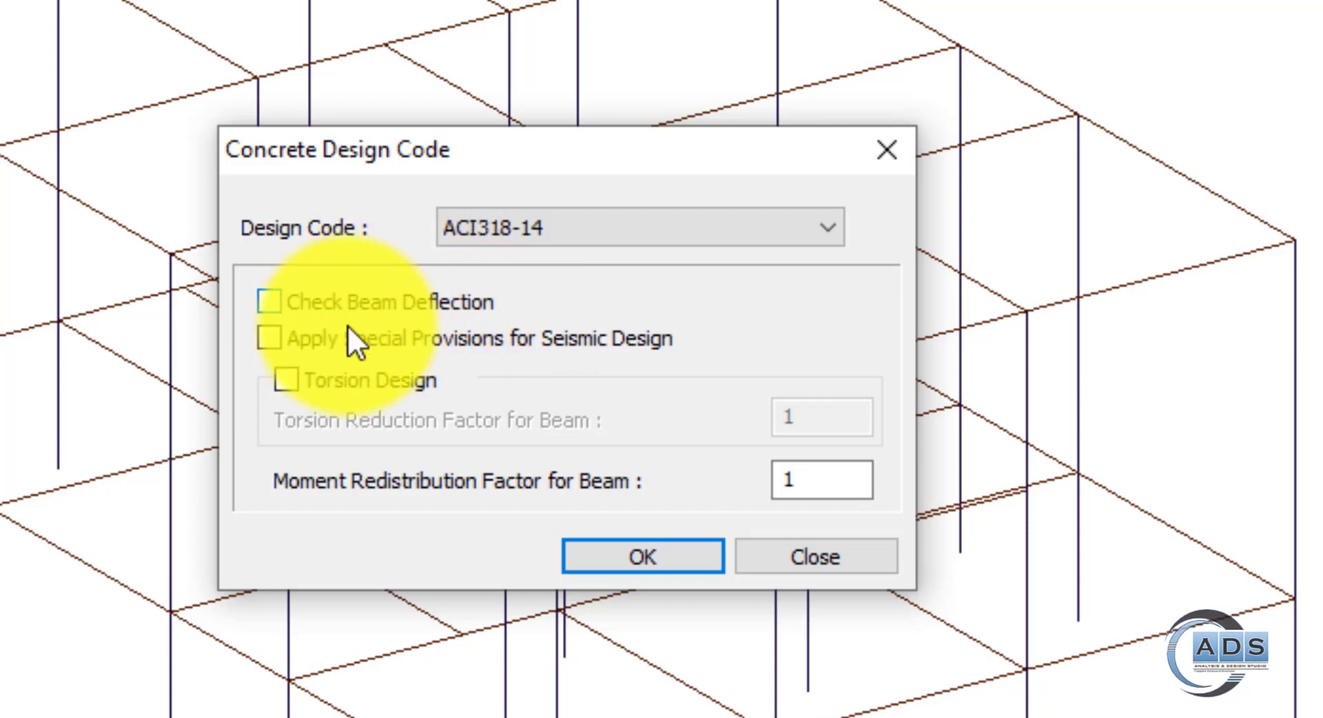
click(284, 300)
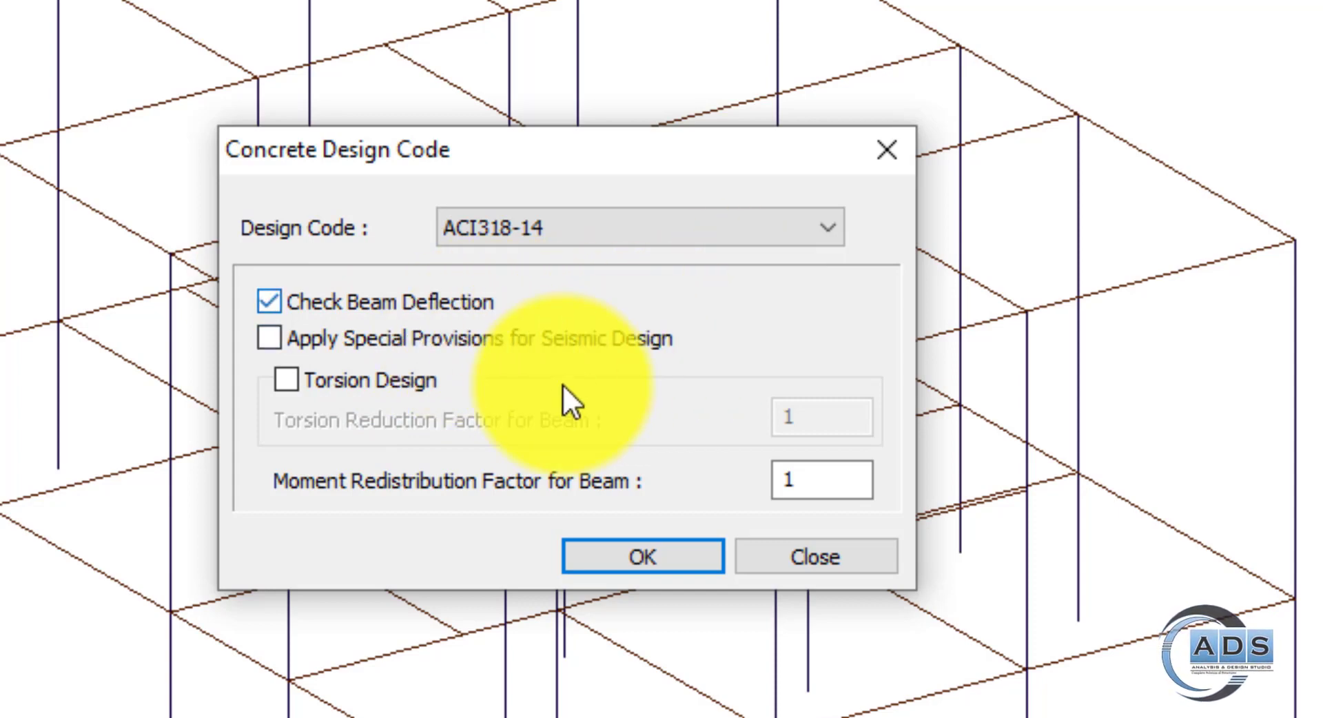
click(408, 379)
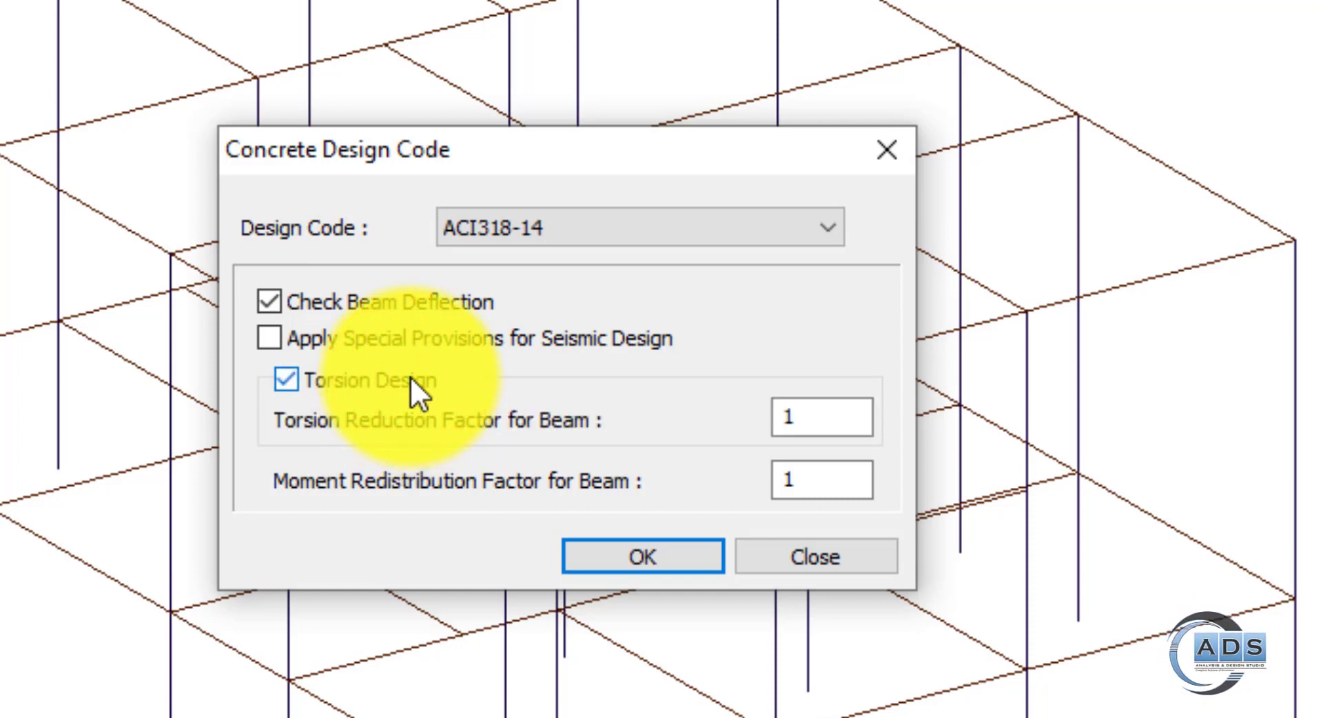
click(411, 376)
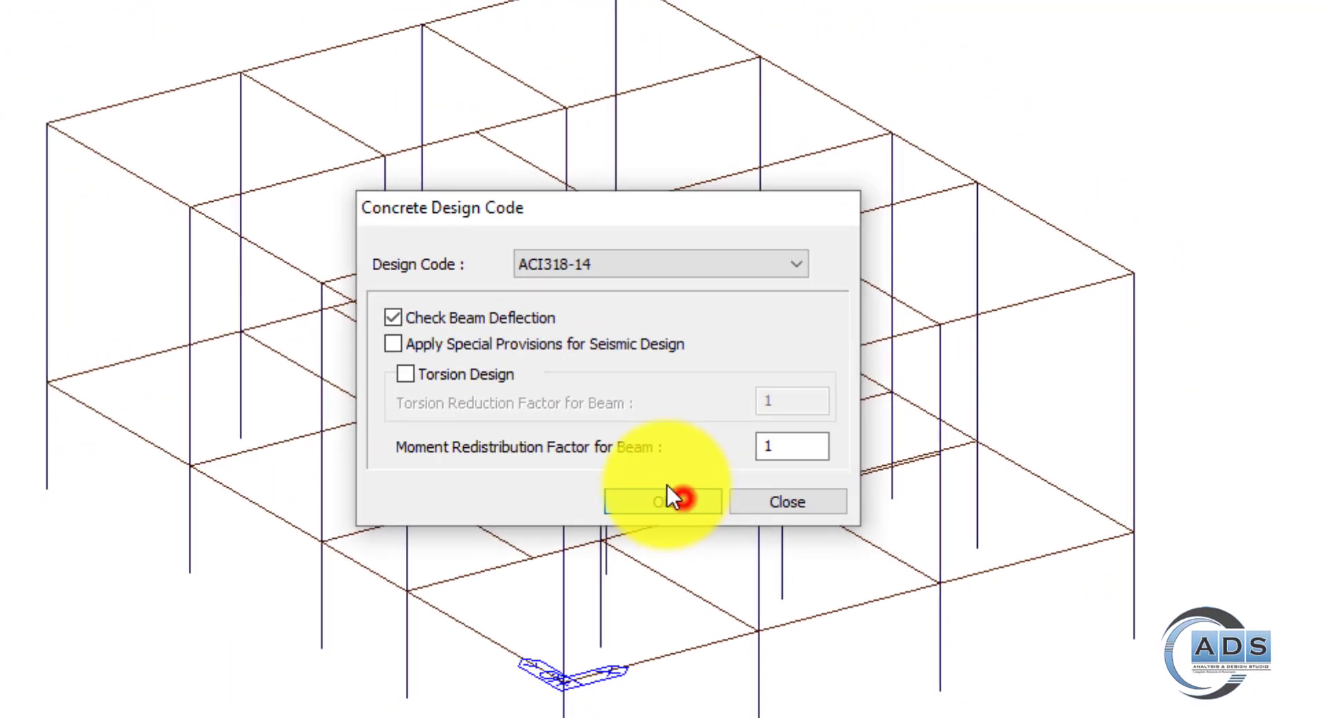
click(667, 555)
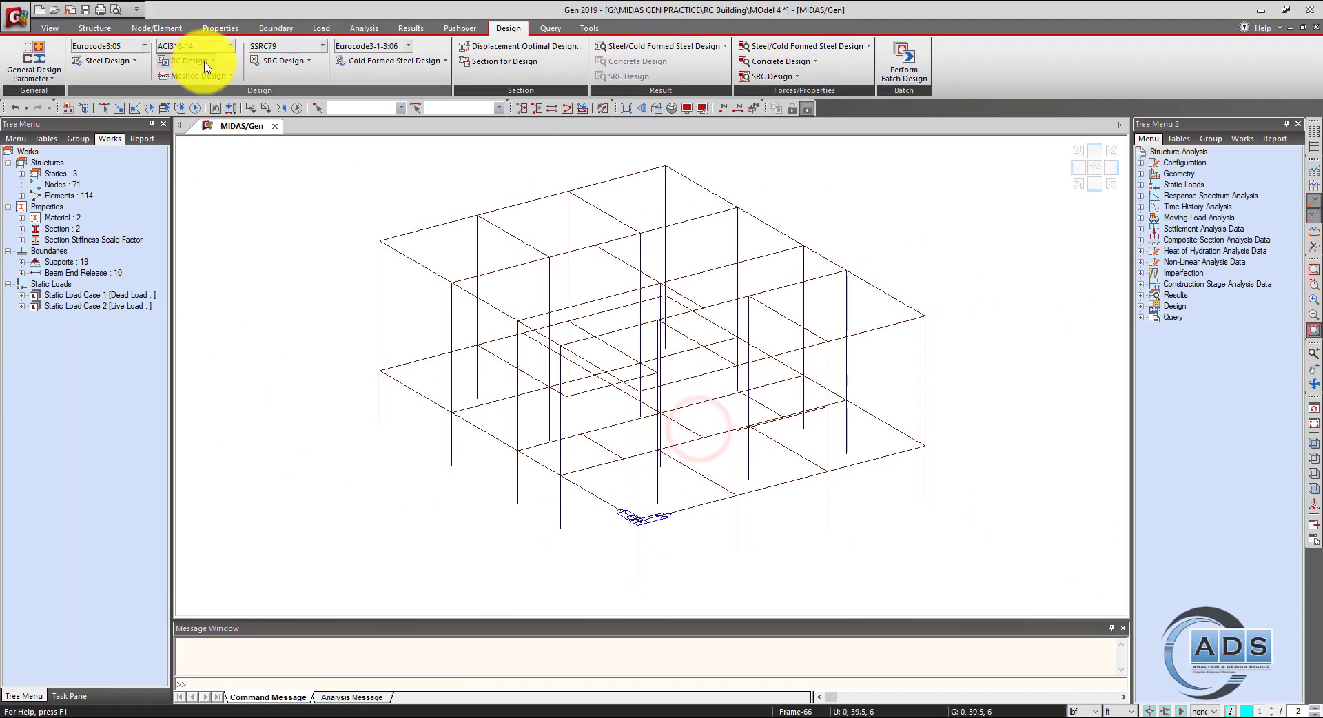
Review the ACI318-14 strength reduction factors for tensile control, compressive control, and shear and torsion, and accept them.
click(208, 64)
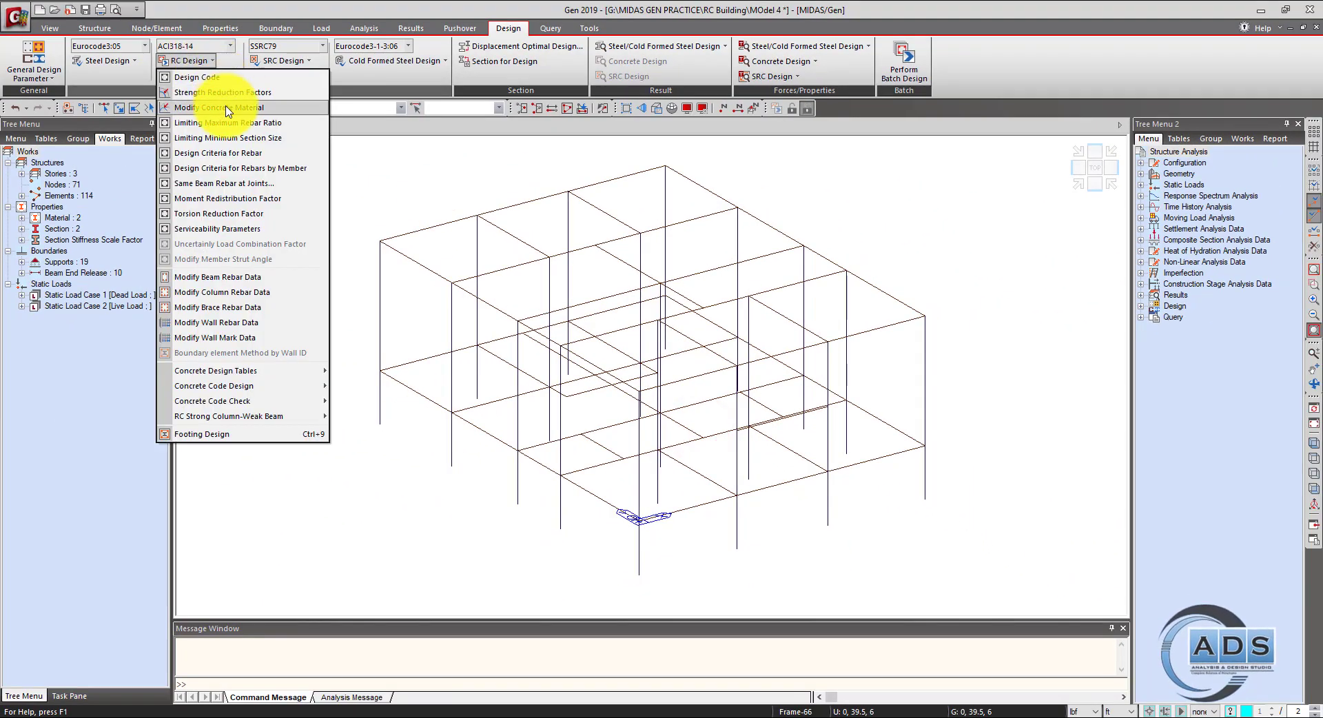
click(219, 92)
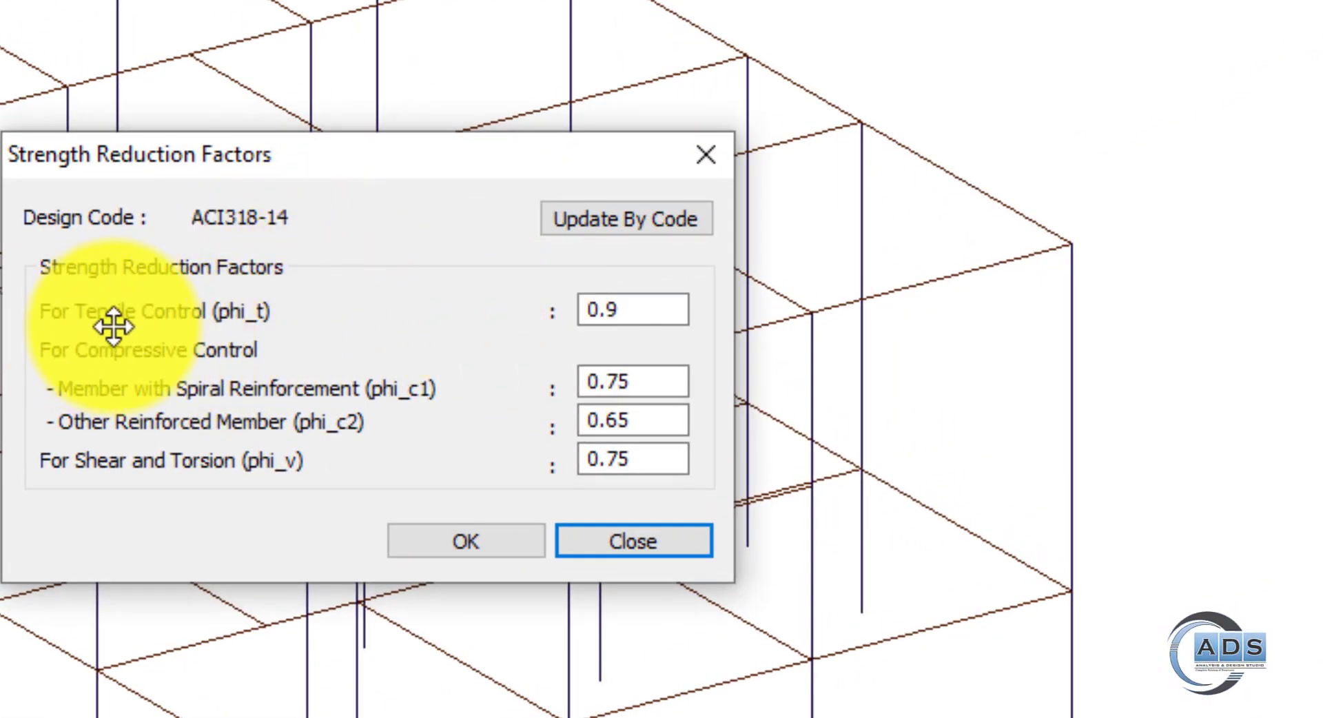
double_click(662, 313)
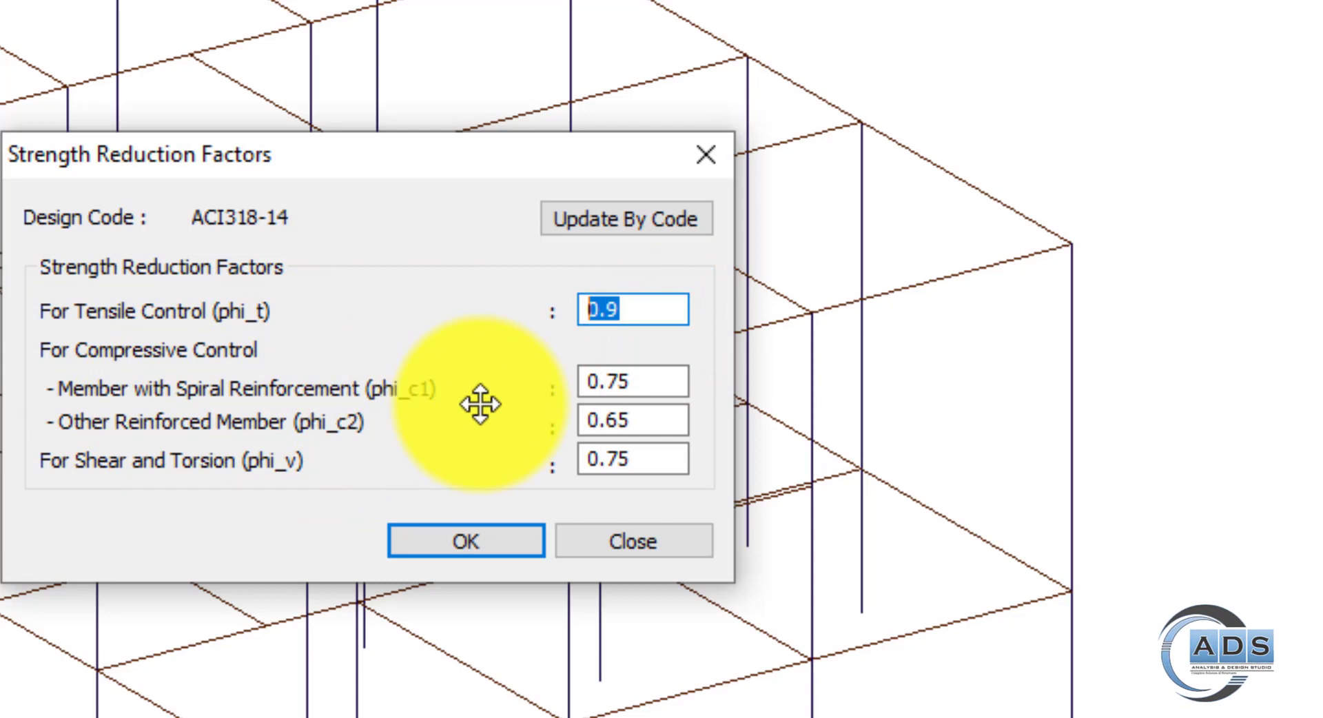
double_click(650, 380)
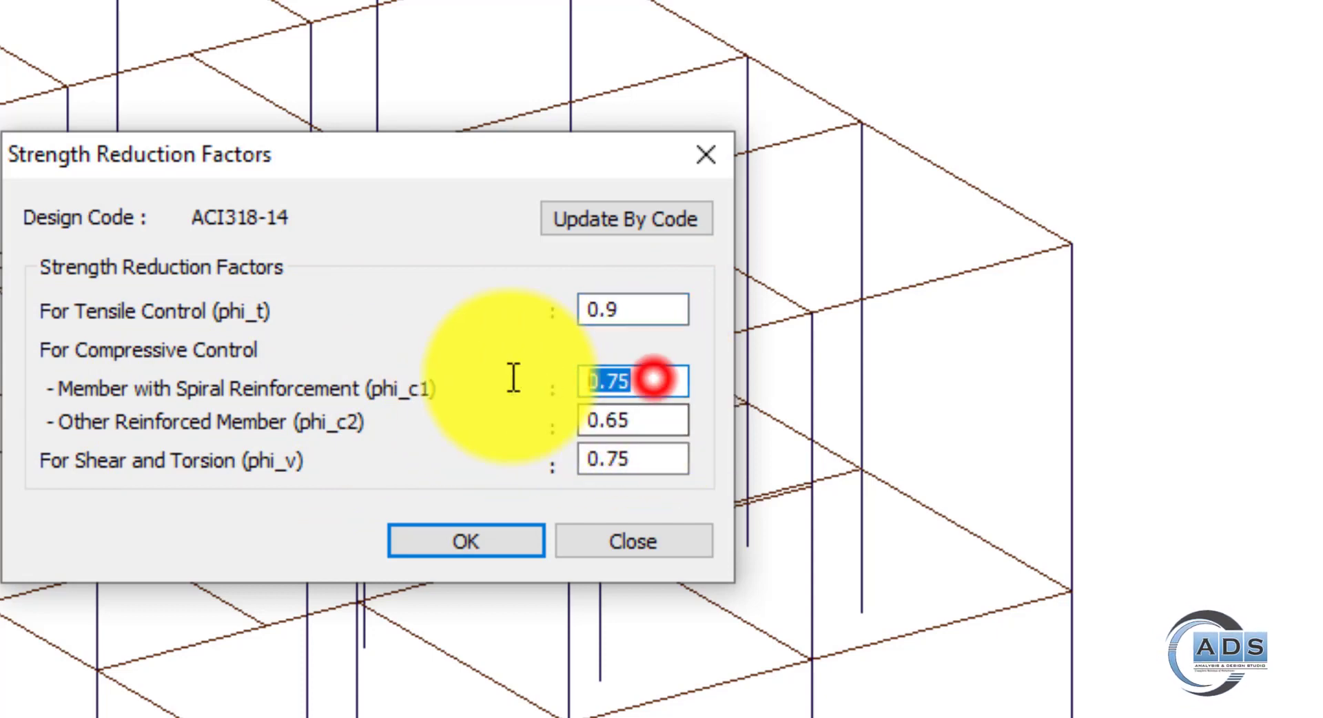
double_click(670, 421)
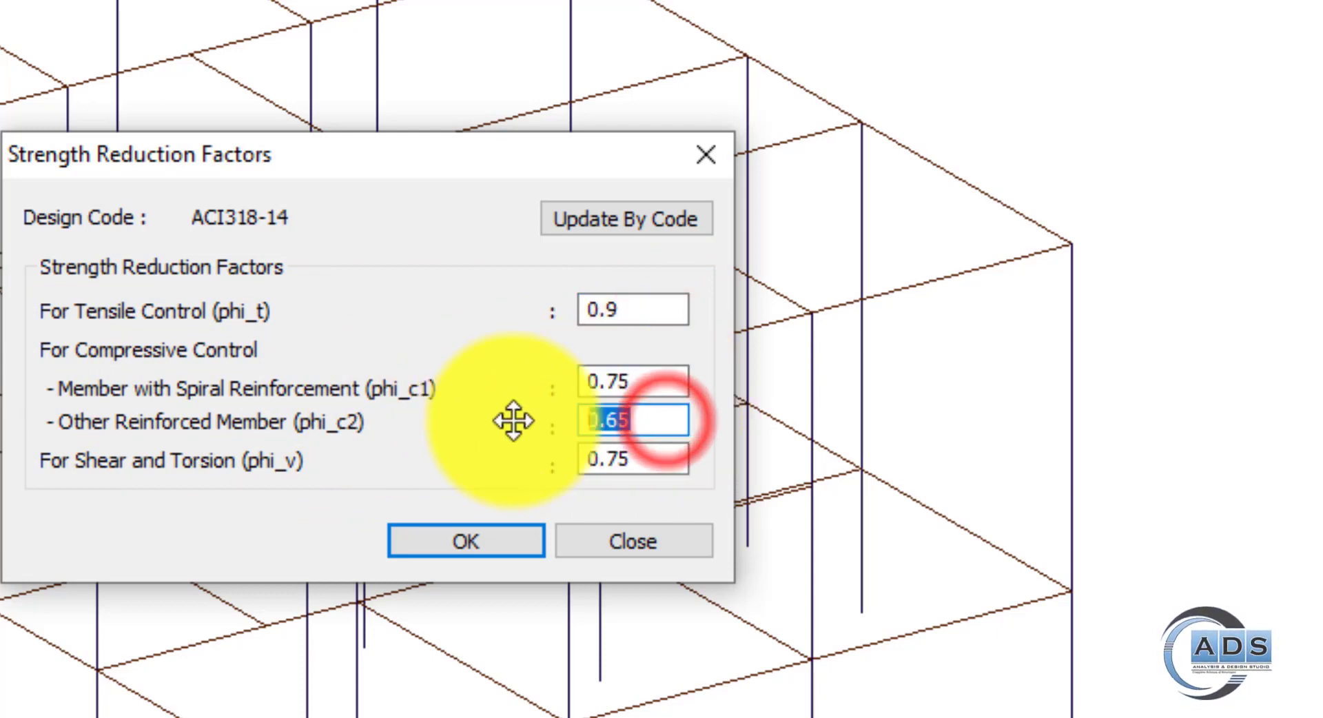
double_click(665, 461)
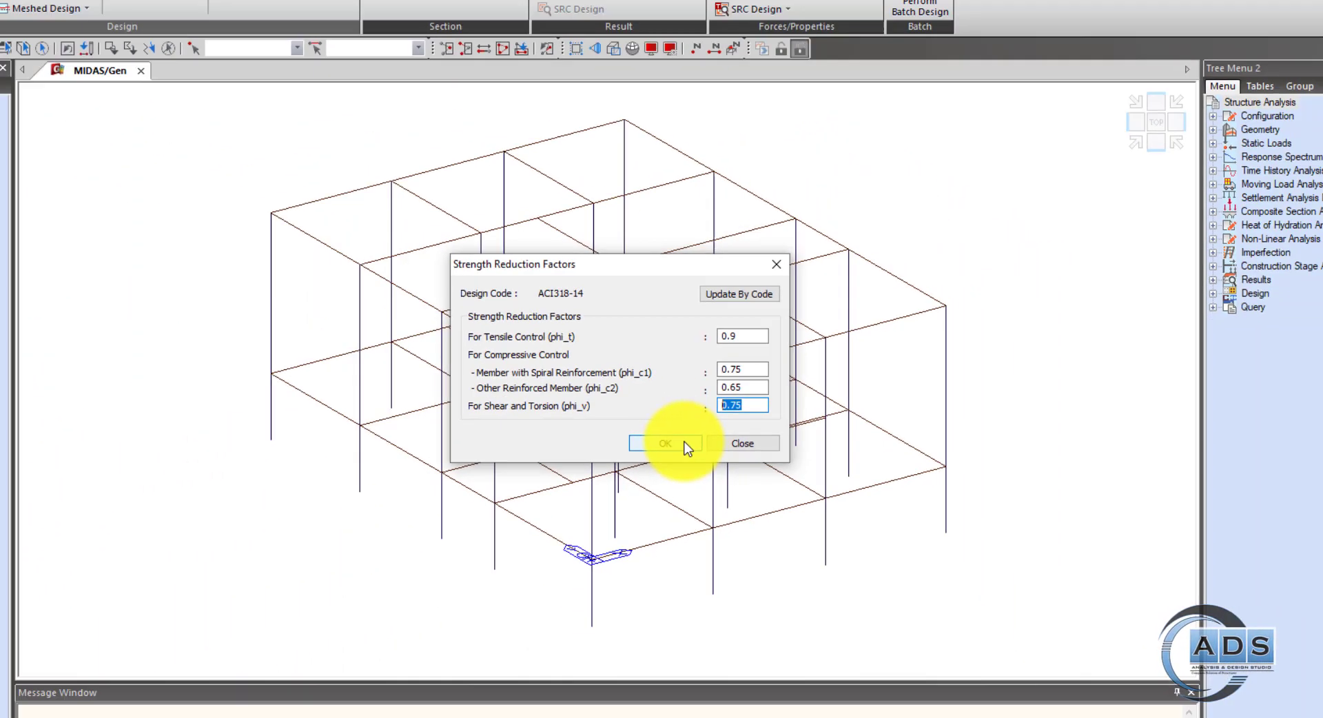
click(466, 541)
Assign ASTM(RC) rebar to the Grade C4000 concrete material, with Grade 60 for both main rebar and sub-rebar.
click(213, 61)
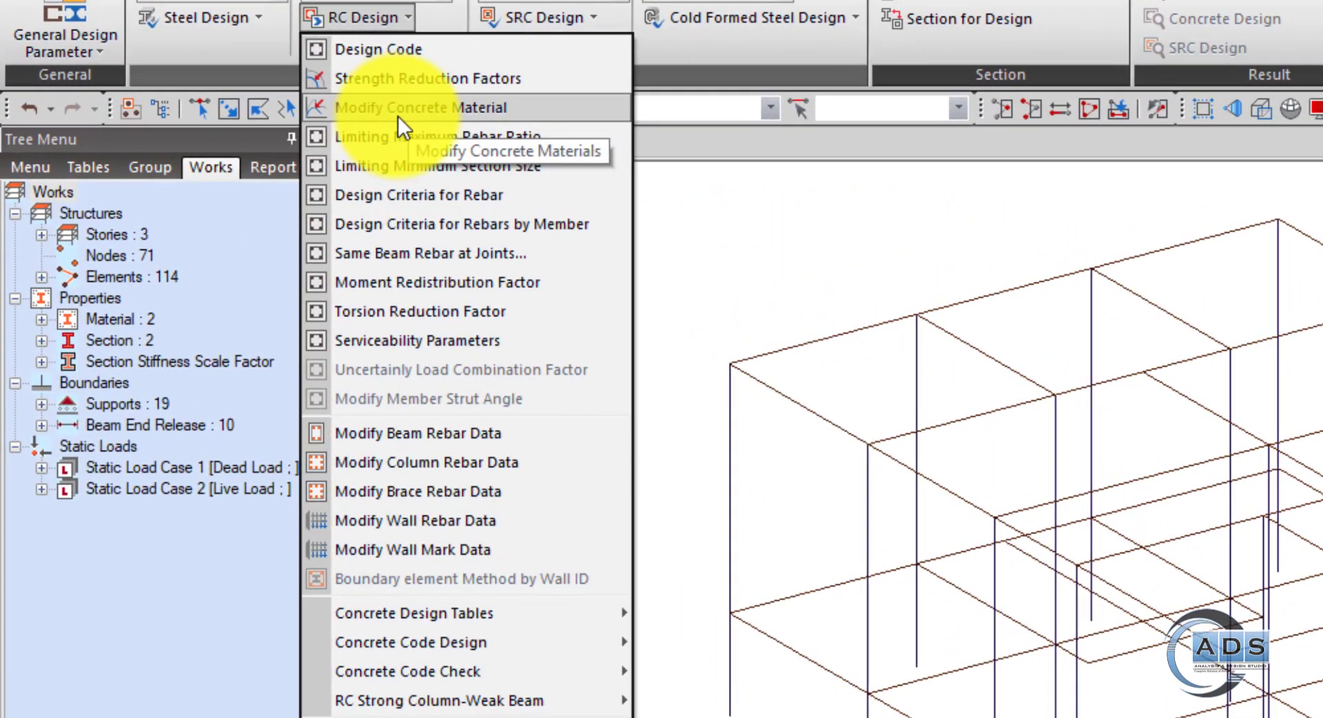
click(428, 113)
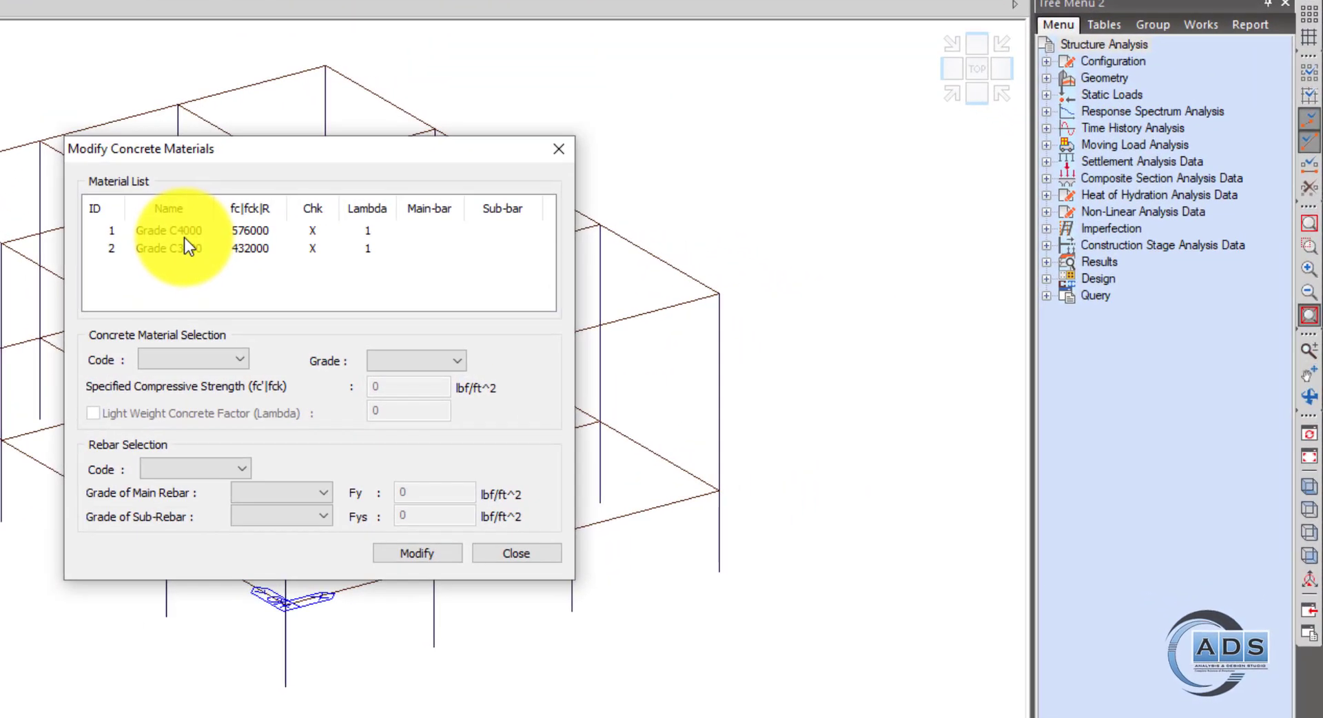
click(570, 275)
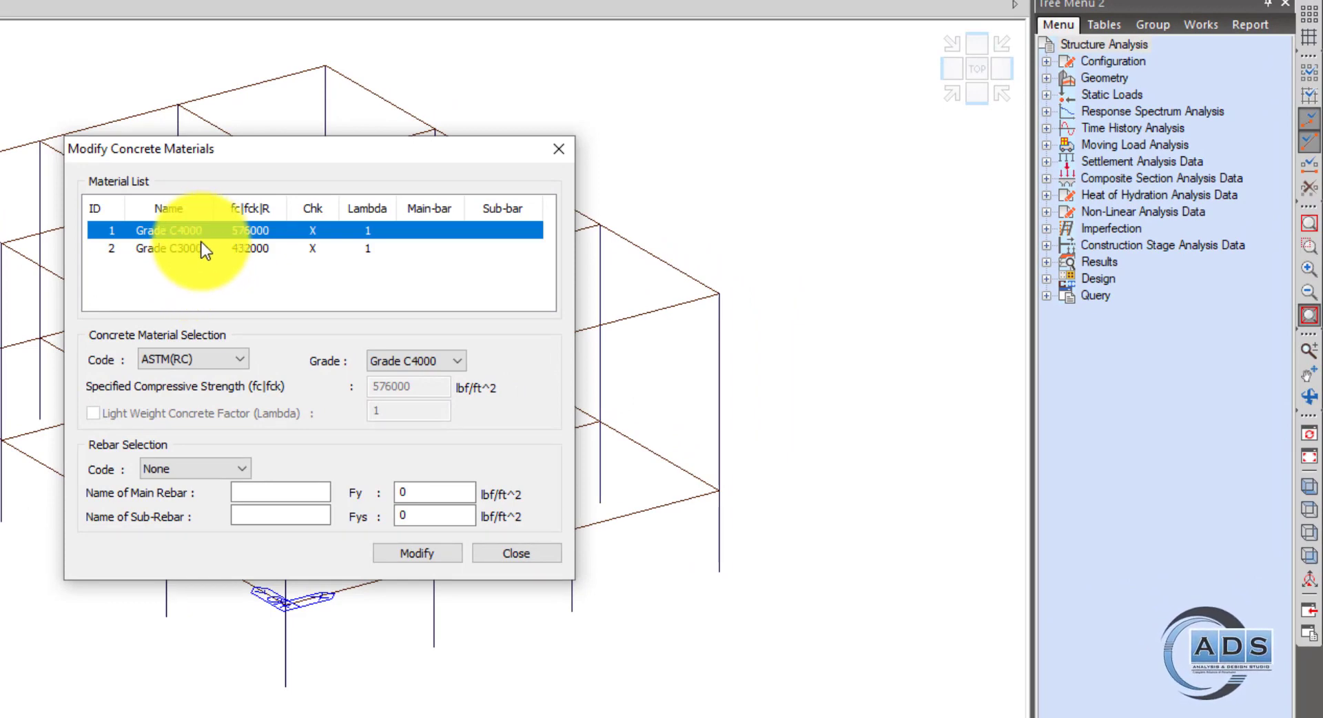
click(201, 242)
click(199, 230)
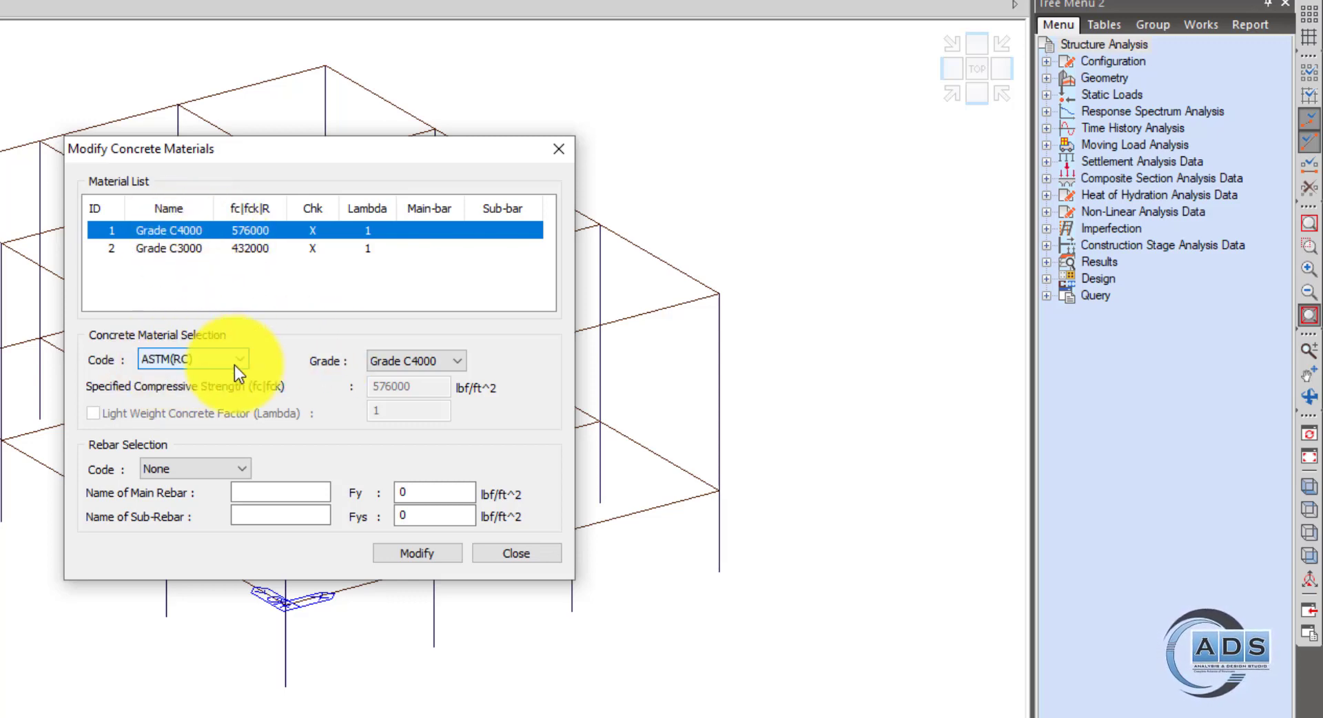
click(234, 466)
click(192, 498)
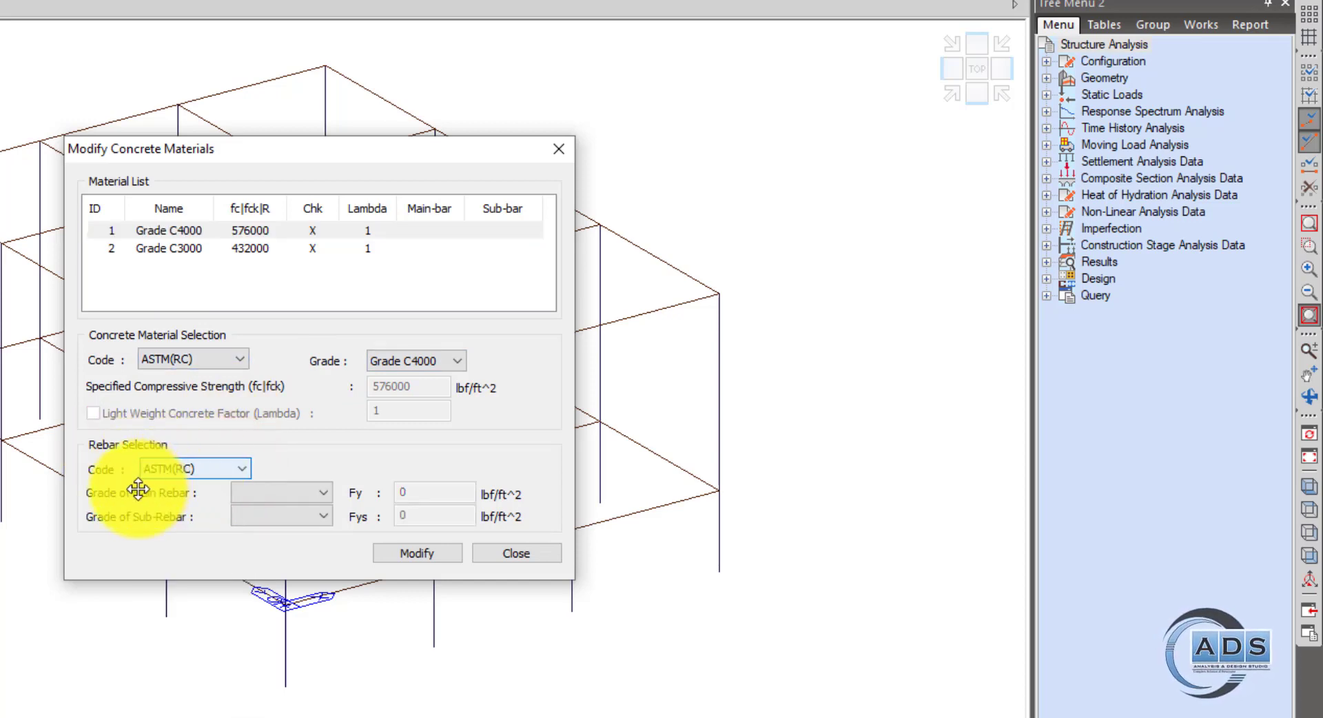
click(322, 493)
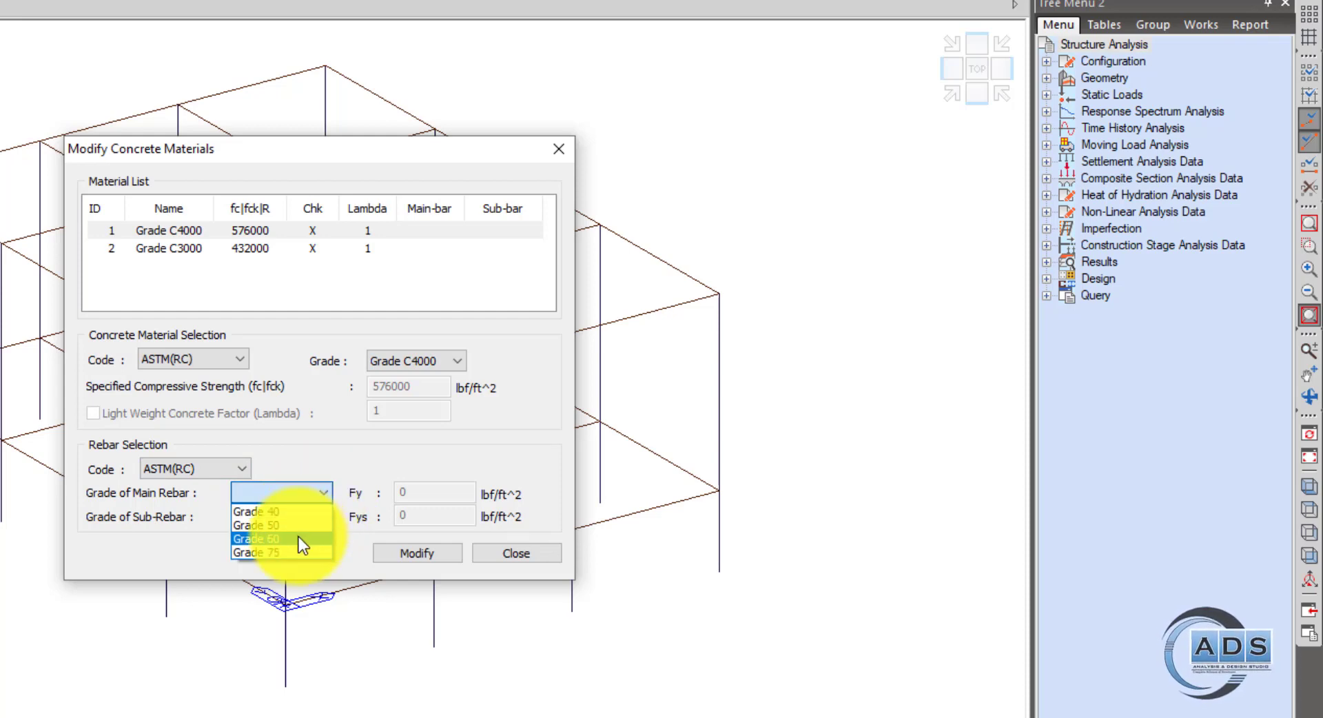
click(299, 538)
click(323, 517)
click(281, 560)
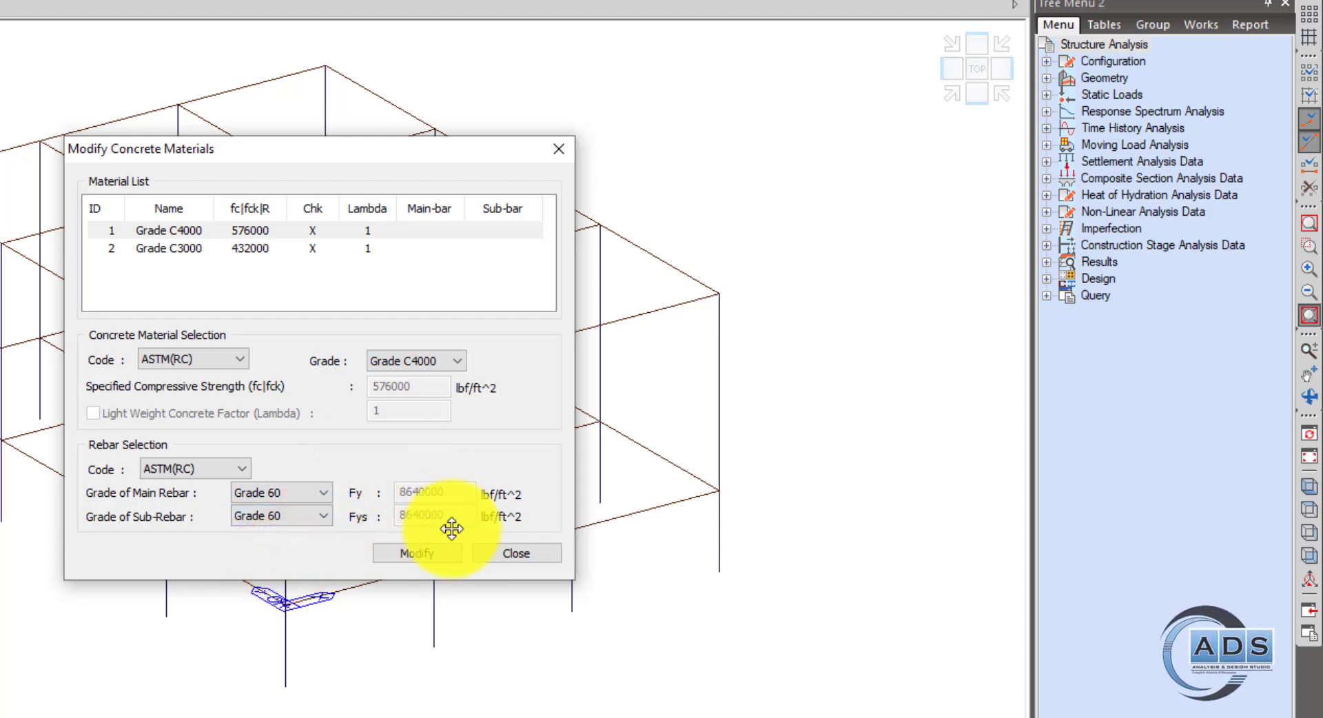
click(430, 553)
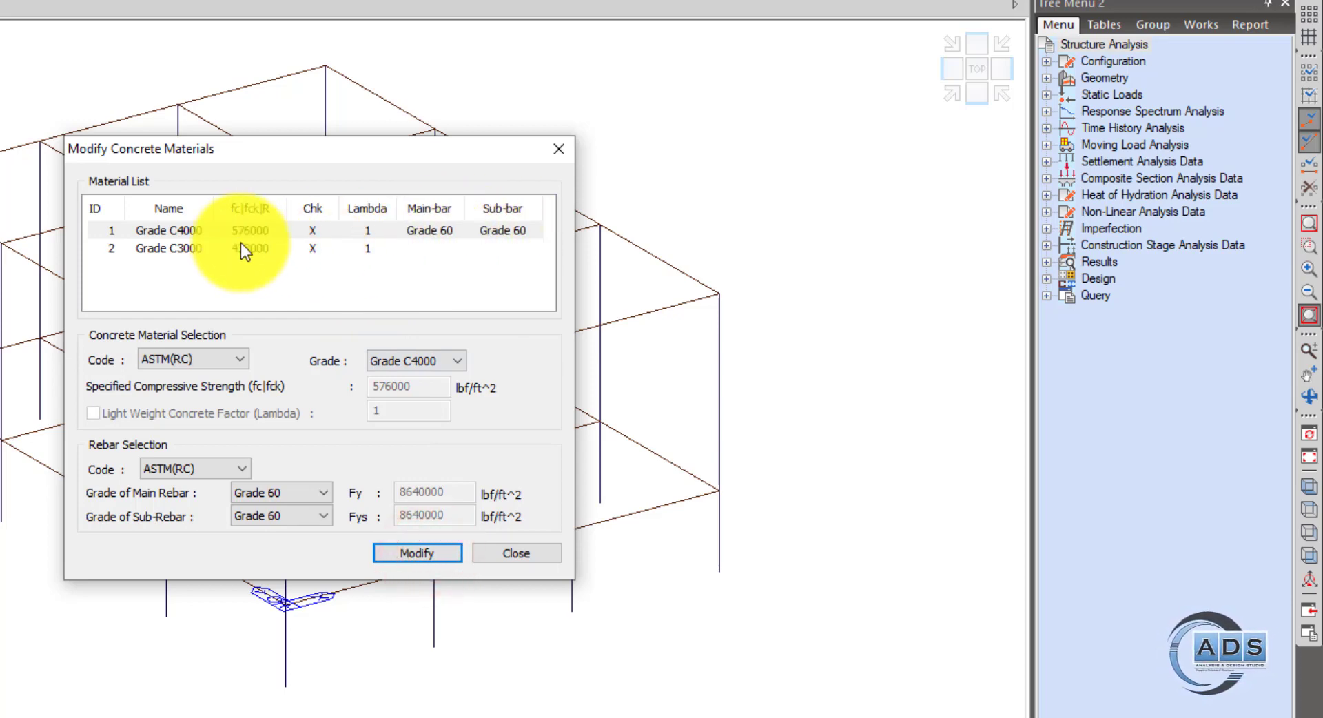
Assign ASTM(RC) rebar to the Grade C3000 concrete material, with Grade 60 for both main rebar and sub-rebar.
click(207, 248)
click(213, 467)
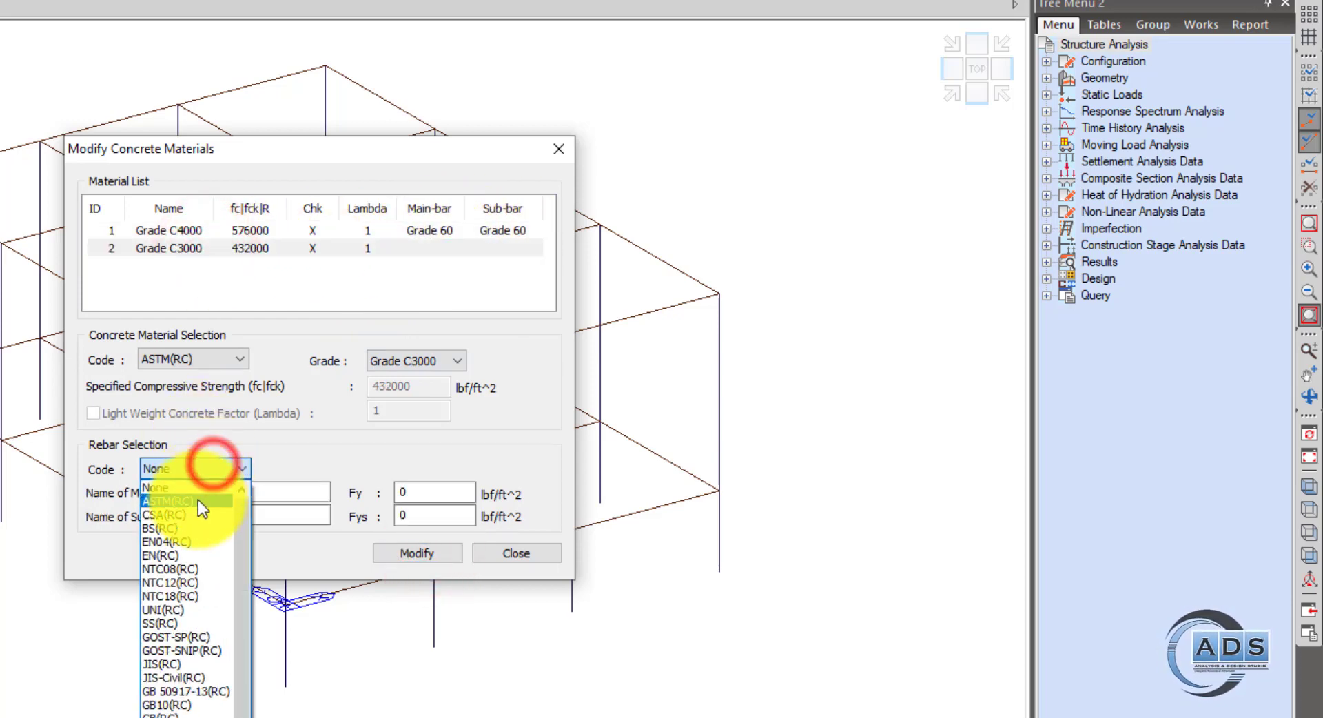
click(199, 497)
click(271, 492)
click(269, 538)
click(303, 516)
click(288, 560)
click(417, 553)
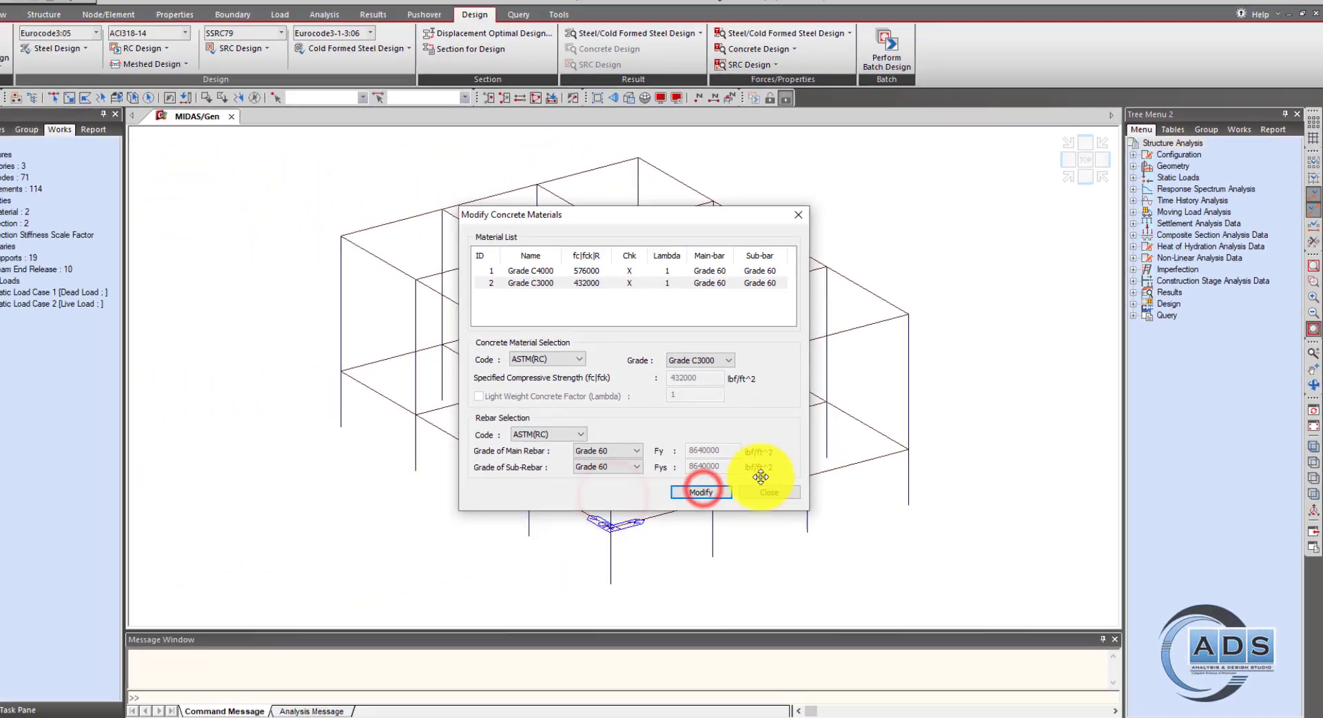
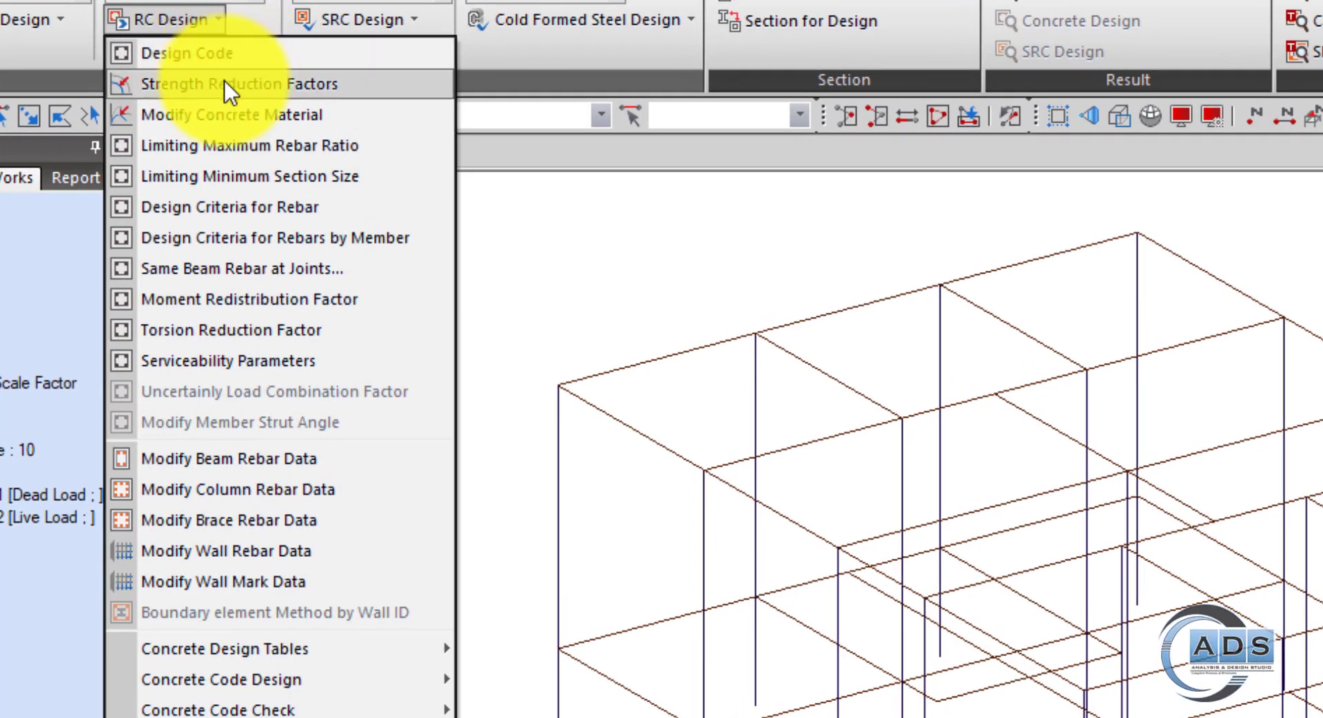
Set the beam main rebar sizes to P10 and P12 in Design Criteria for Rebars.
click(322, 209)
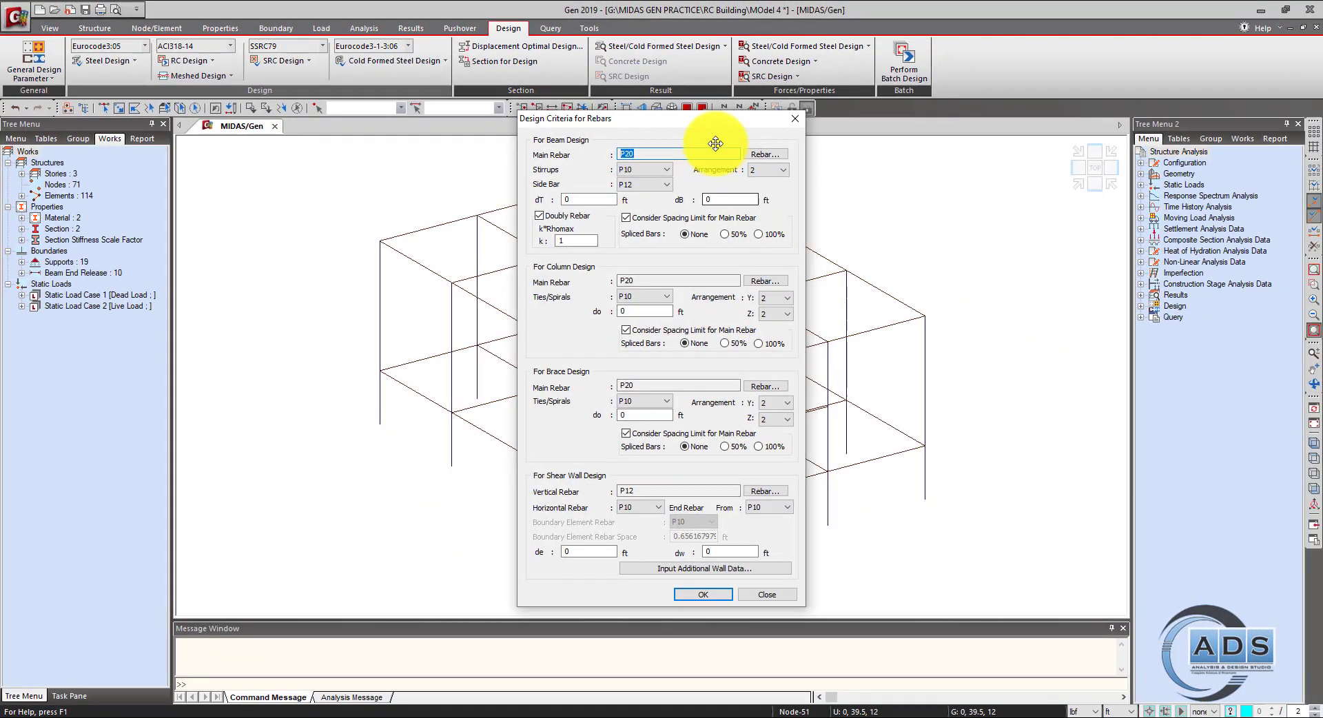
drag(716, 143, 724, 136)
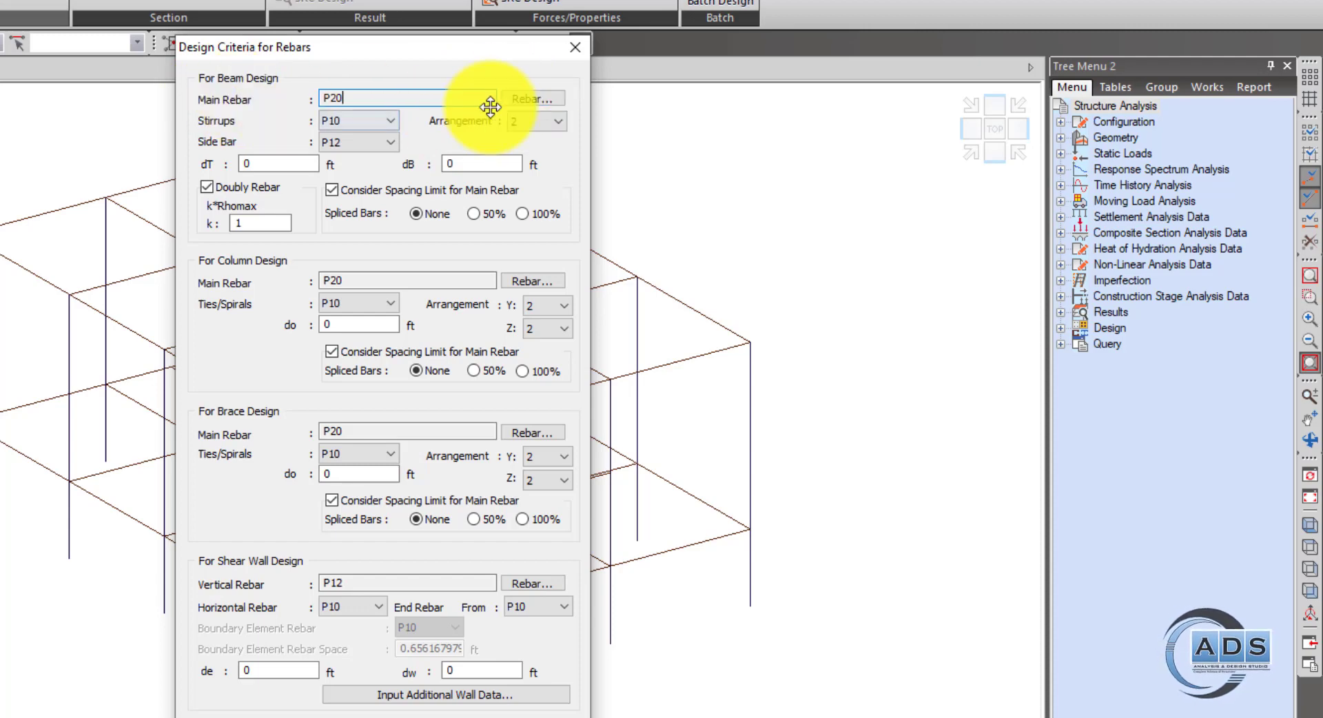
click(525, 98)
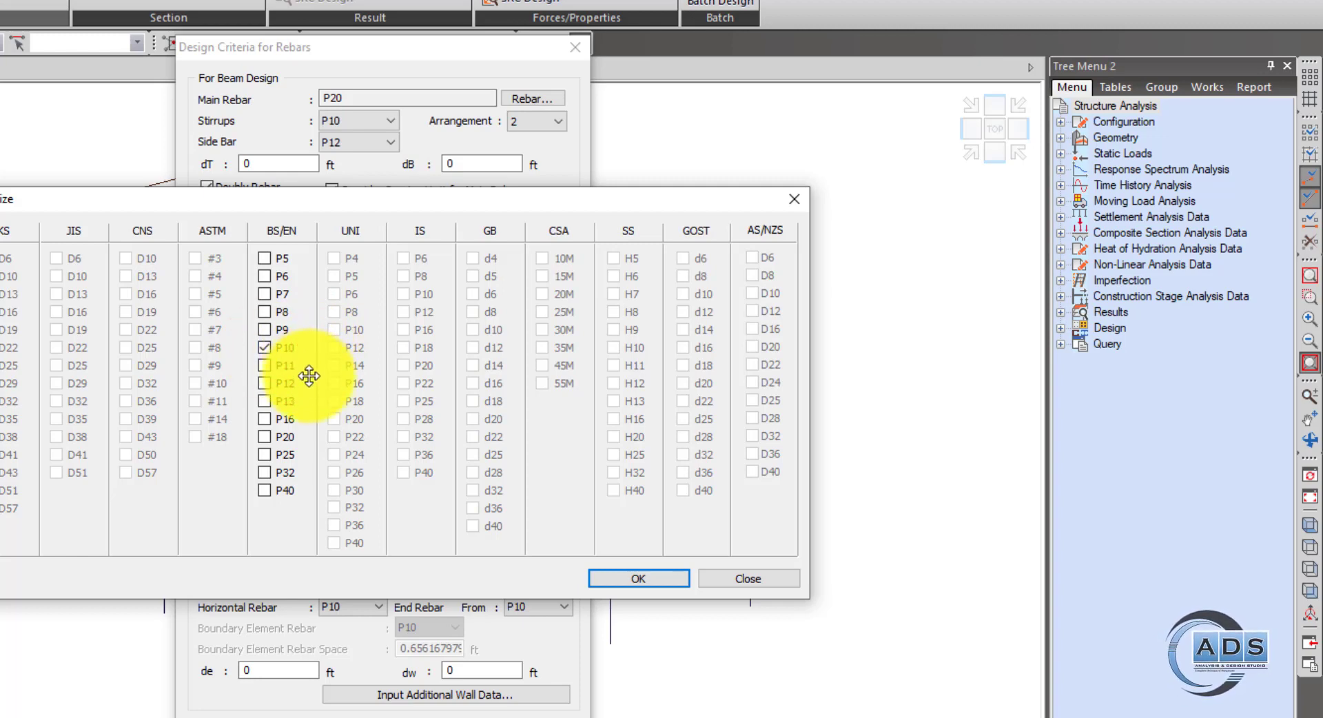
click(265, 384)
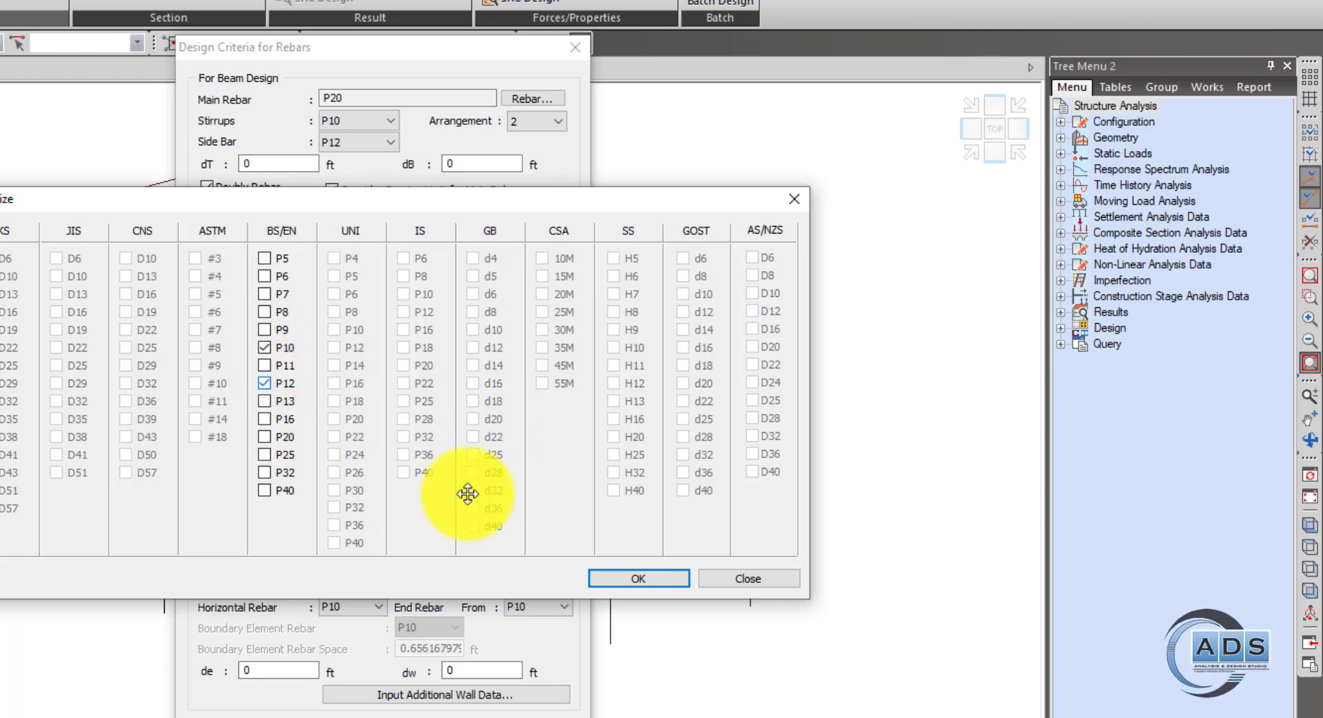
click(670, 581)
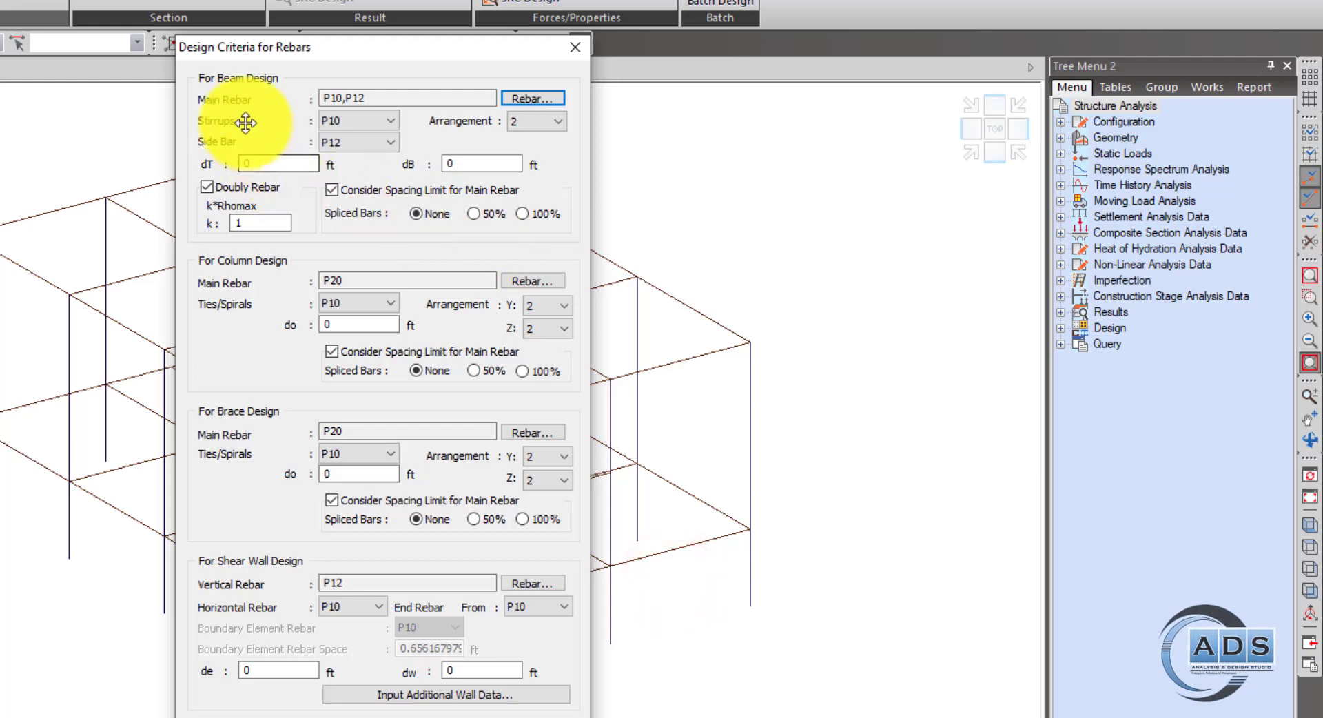
Set the beam side bar size to P10 and keep the rebar arrangement at 2.
click(380, 142)
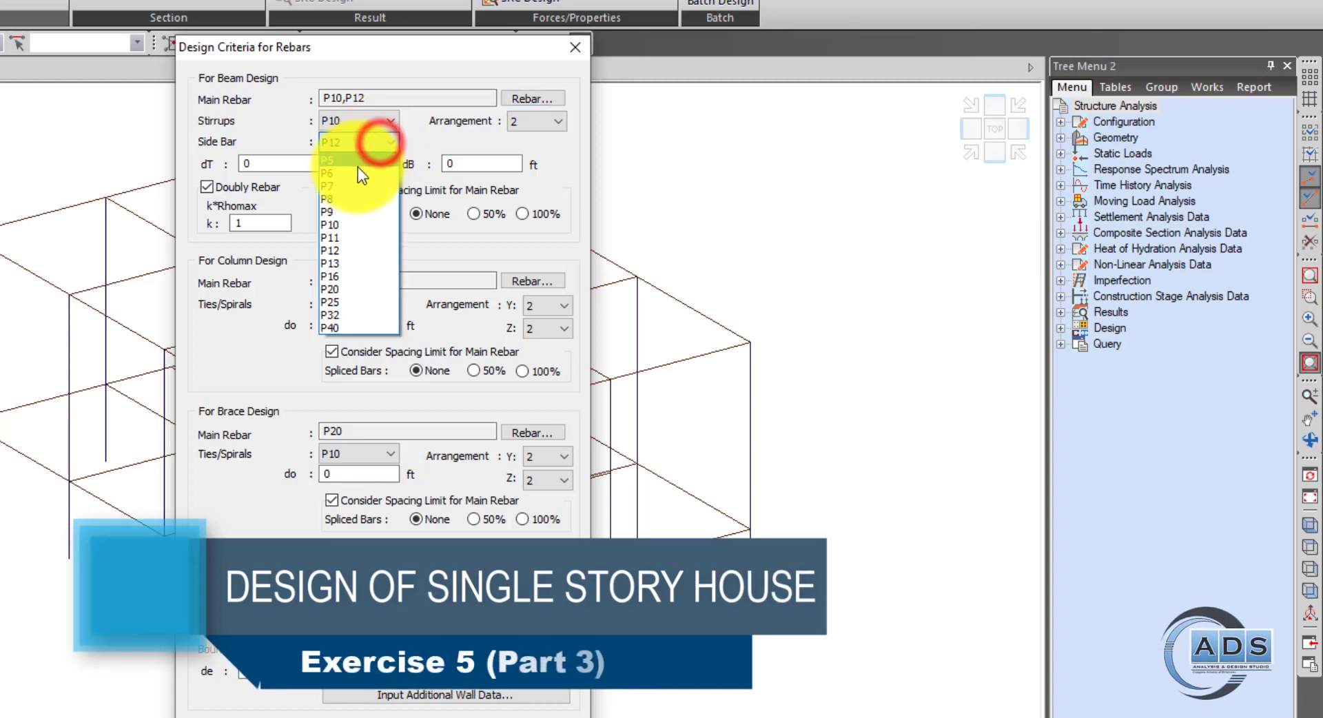
click(346, 224)
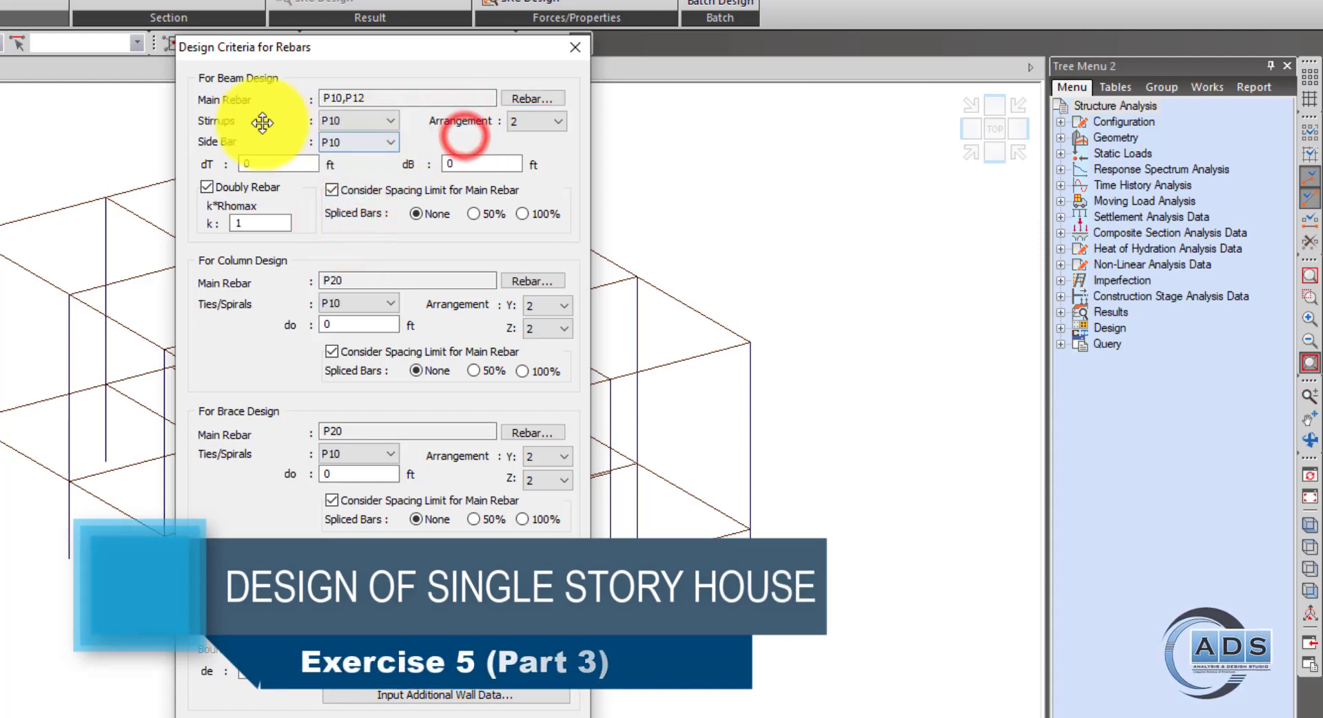
click(554, 123)
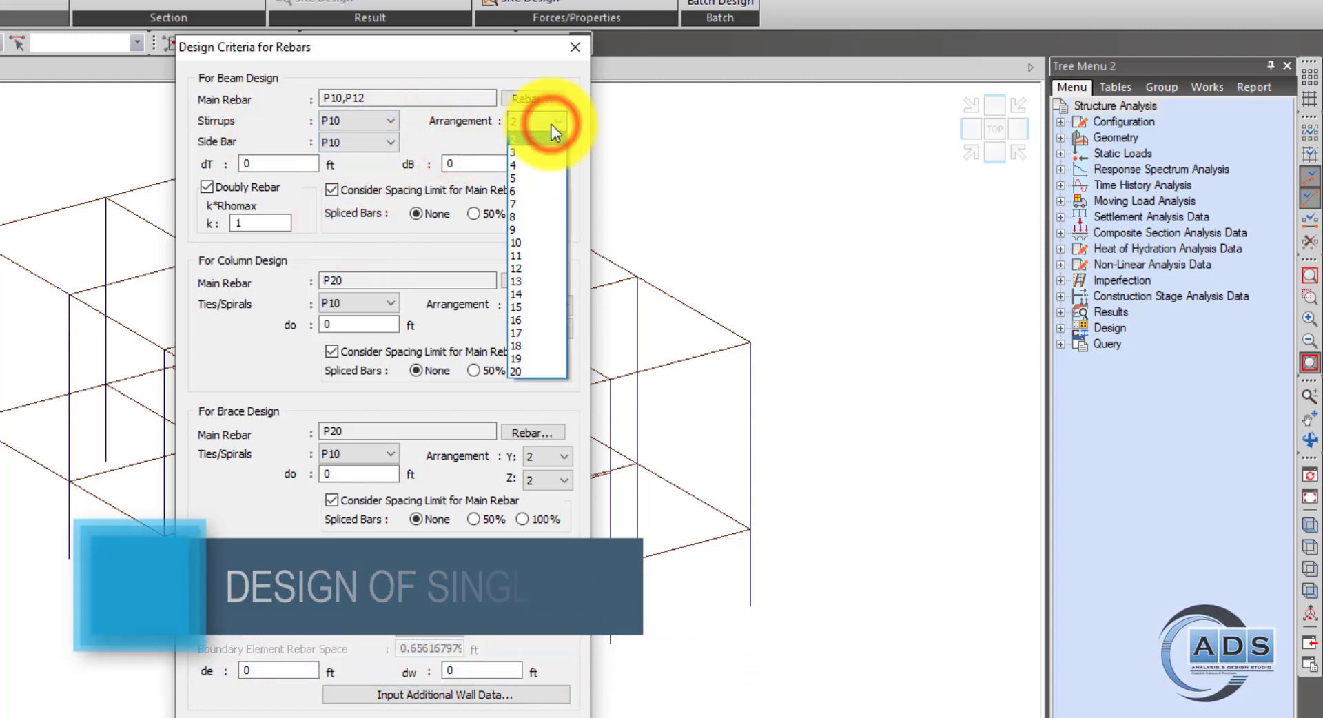
click(551, 124)
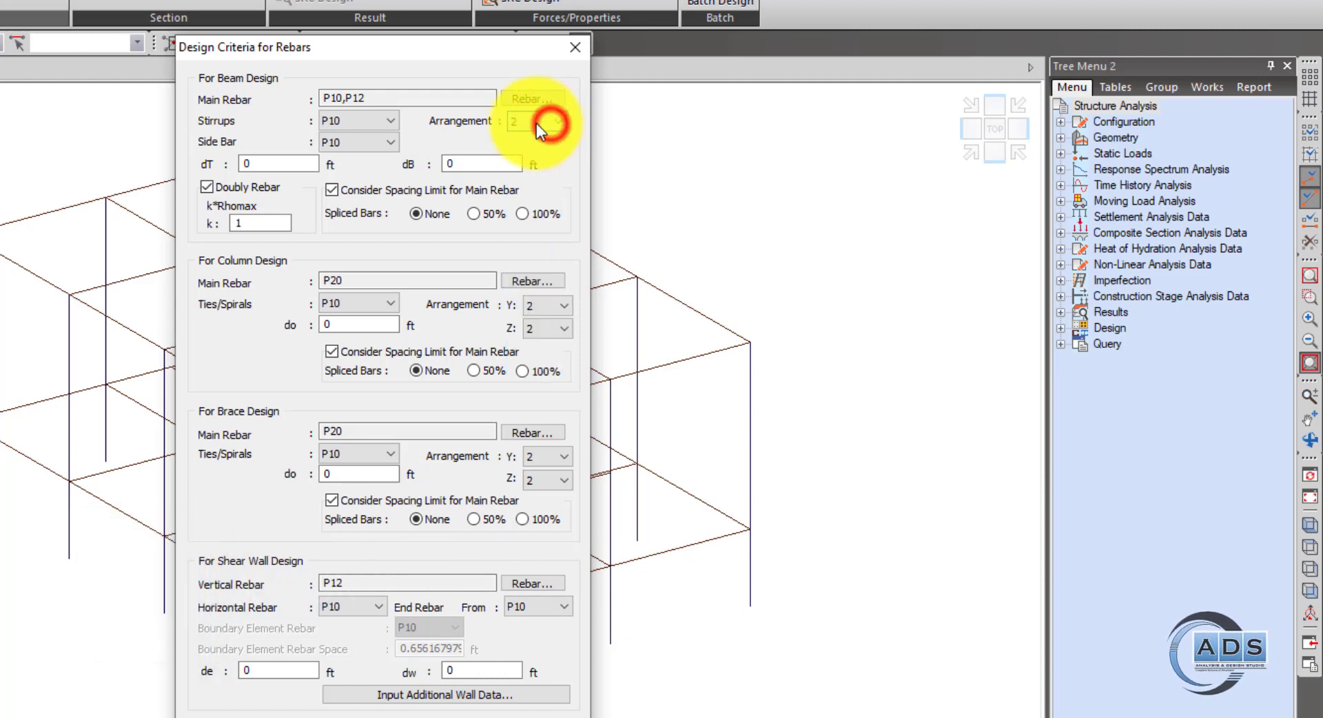
Check the dT and dB distances in the beam rebar design criteria.
click(281, 163)
double_click(283, 164)
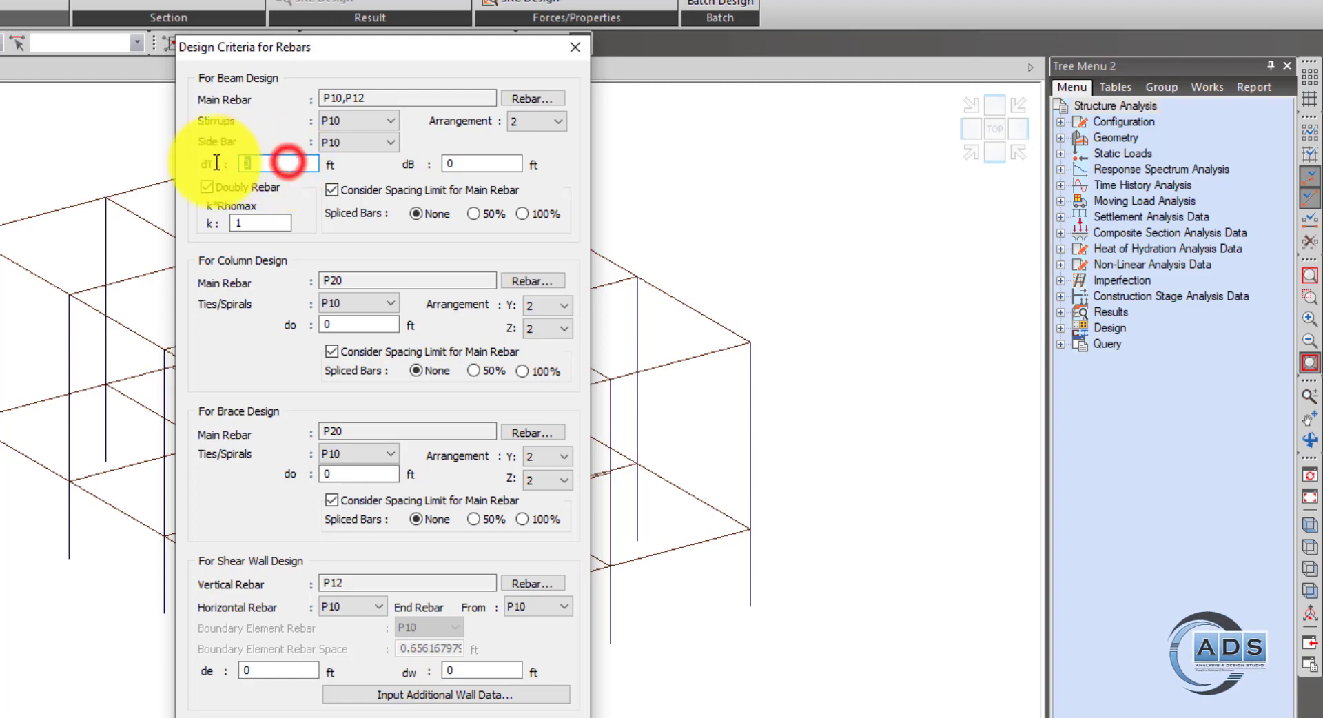
double_click(455, 164)
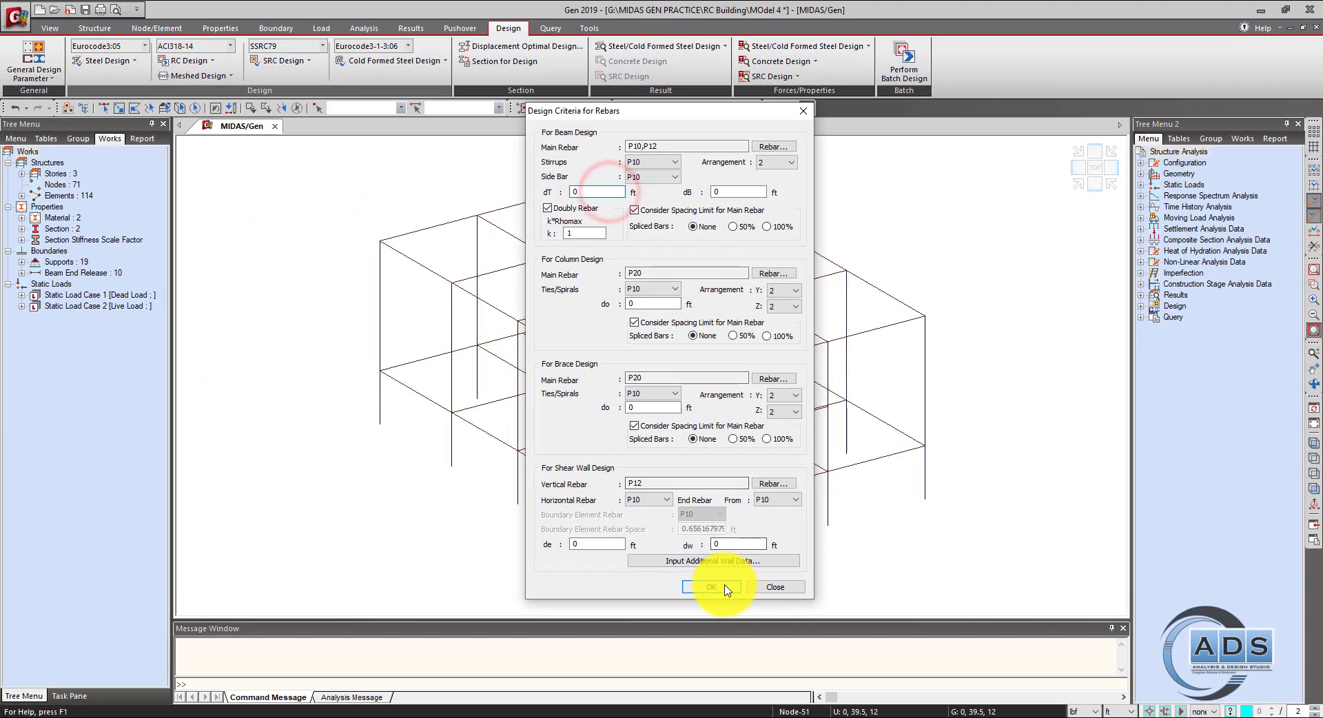
Accept the rebar design criteria and switch the model's length unit to inches.
click(724, 587)
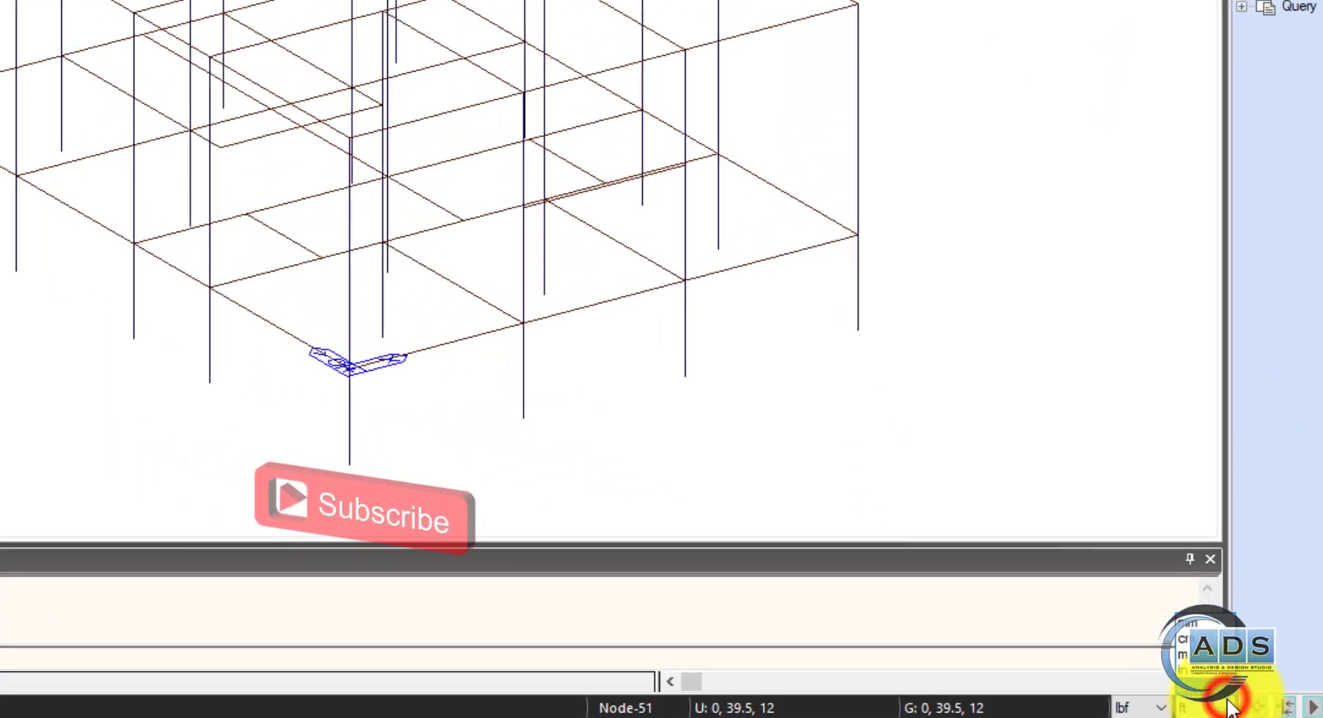
click(1128, 711)
click(1269, 662)
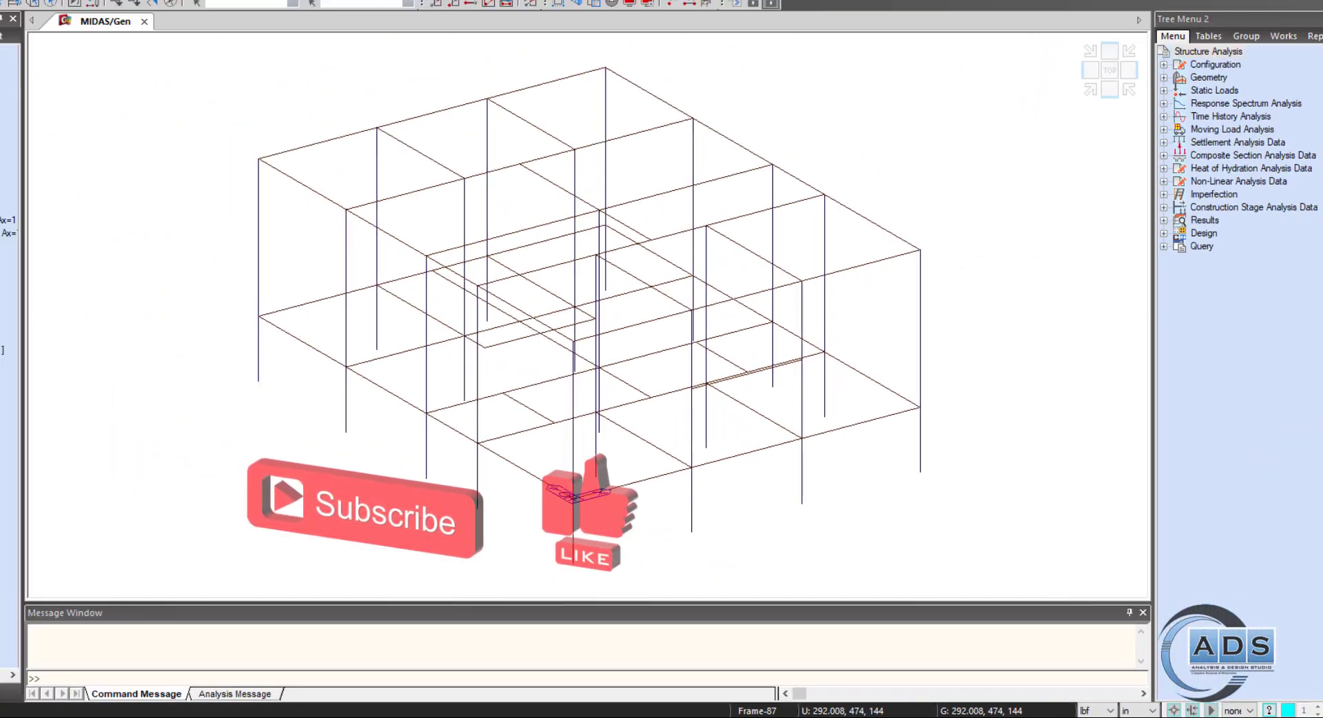
Set both dT and dB for beam design to 2.5 in in the Design Criteria for Rebars.
click(207, 59)
click(253, 147)
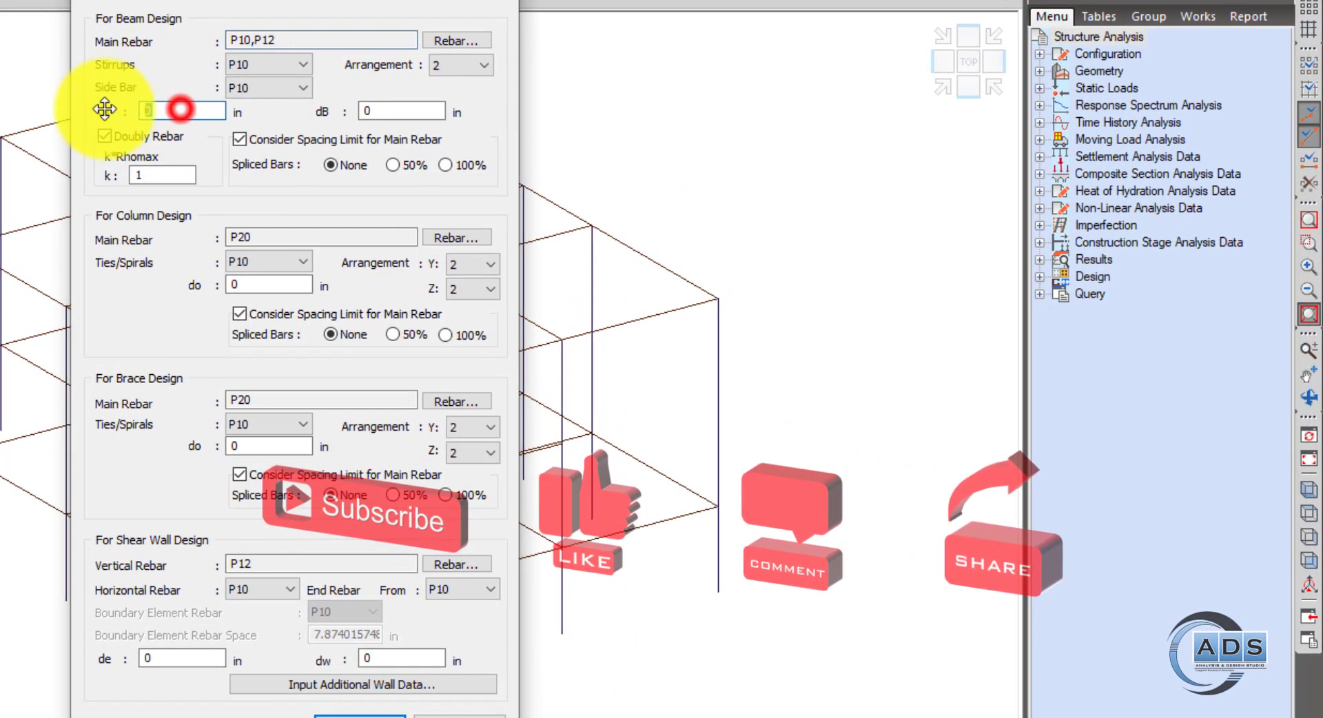
click(586, 199)
text(2.5)
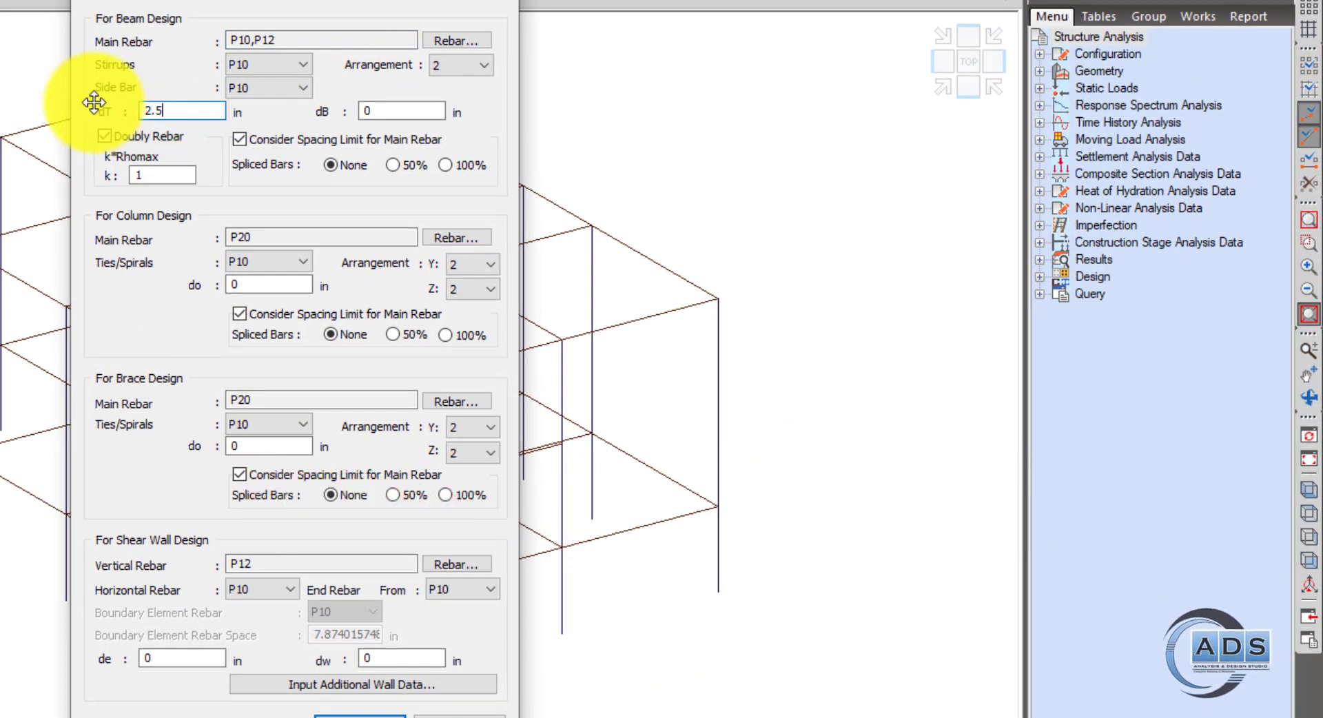
click(422, 111)
text(2.5)
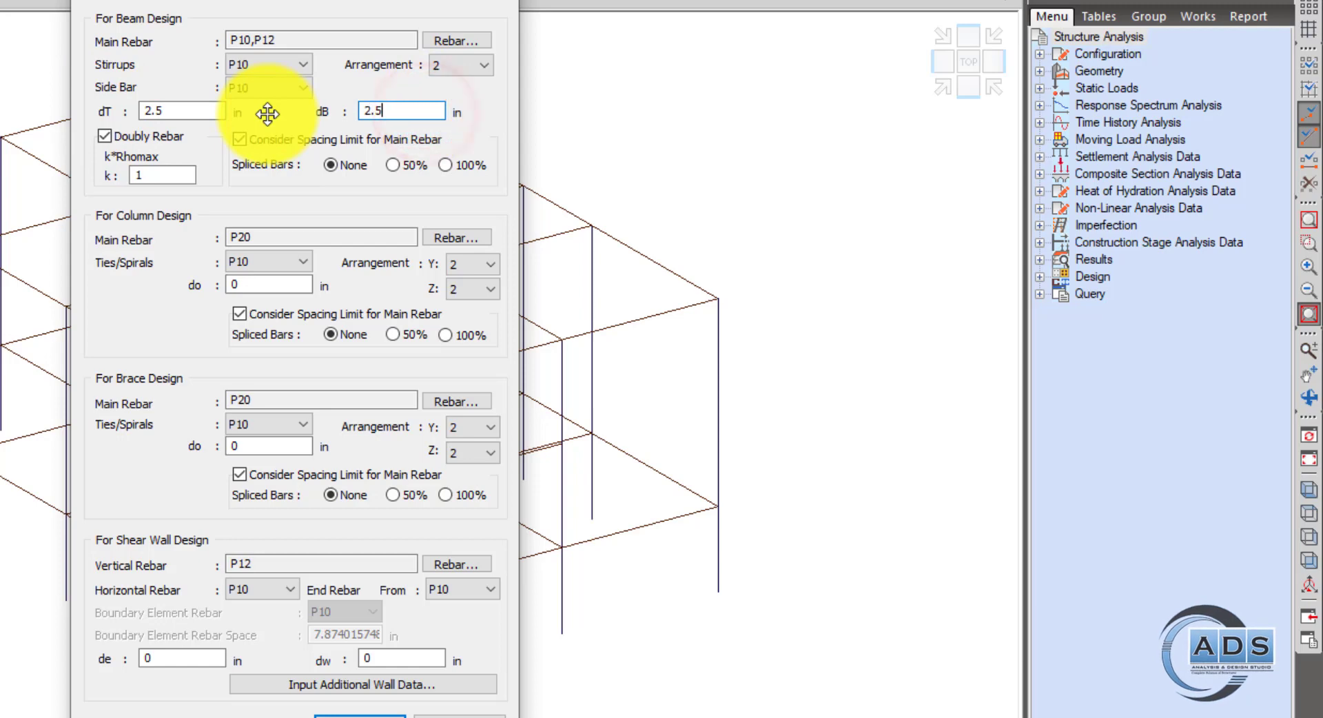
click(283, 127)
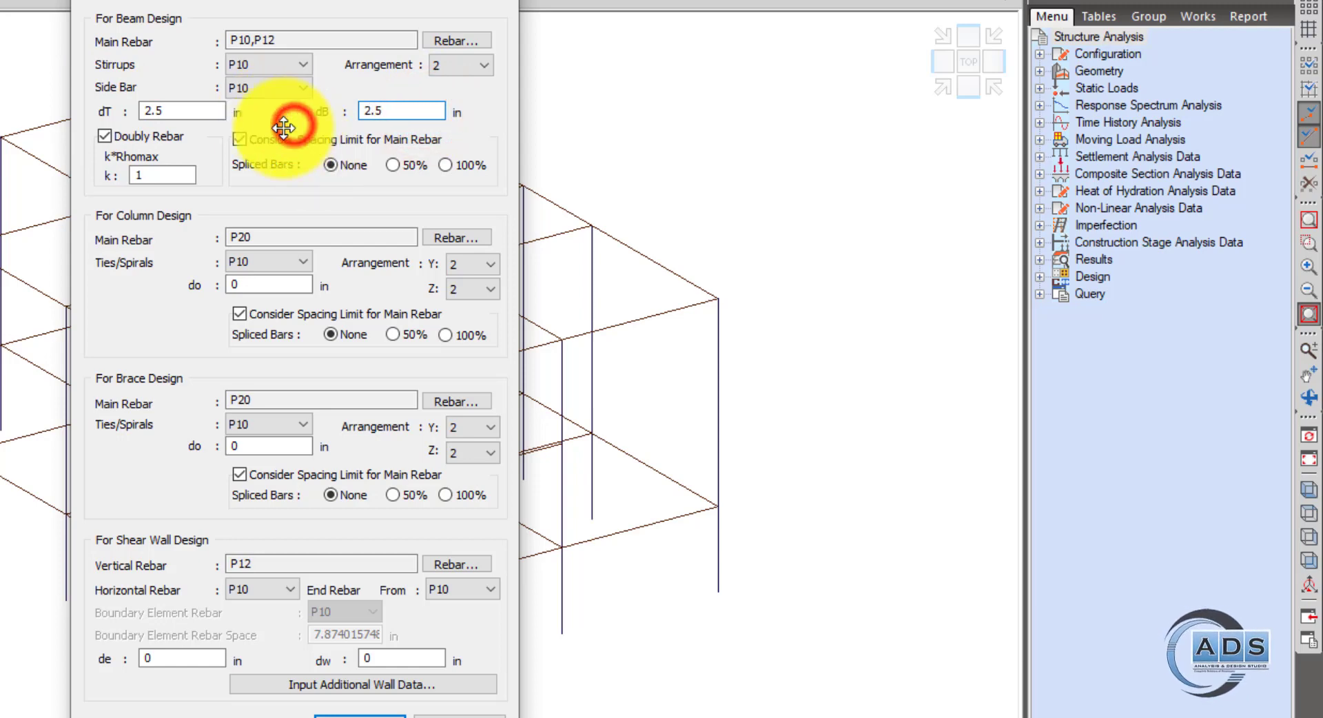
click(145, 250)
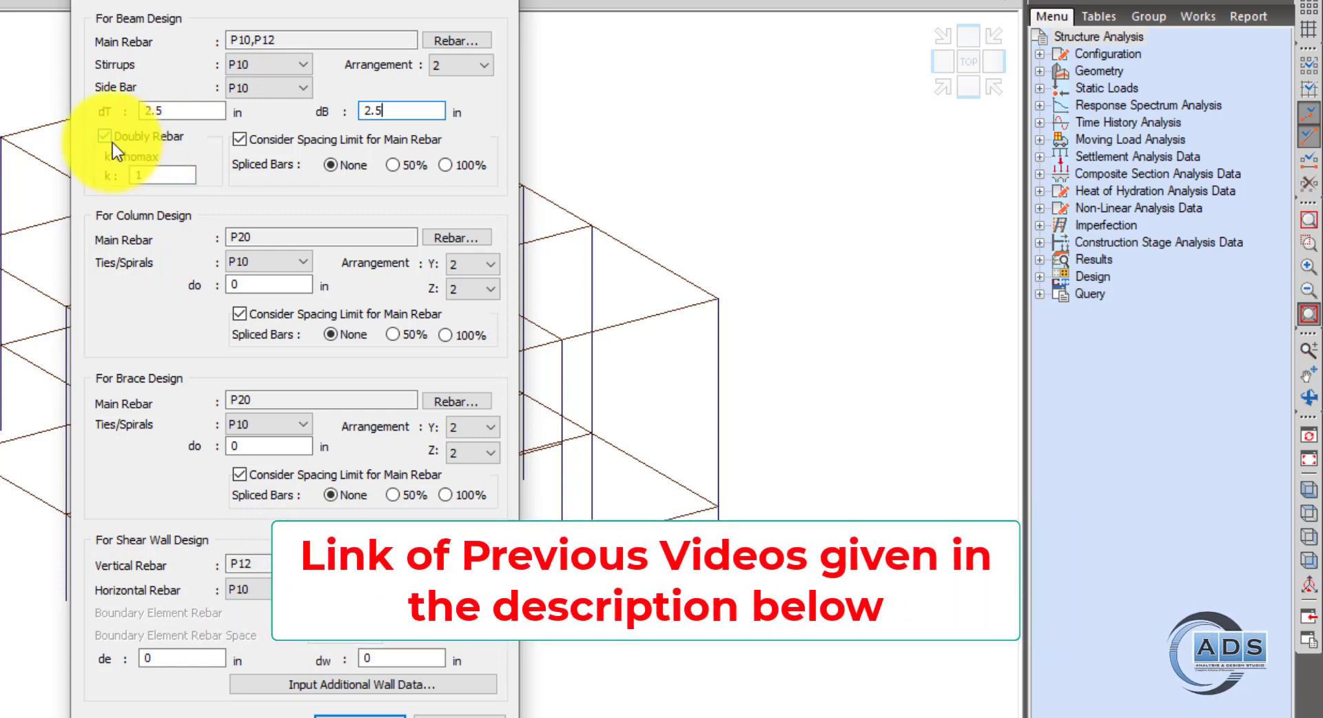
click(110, 141)
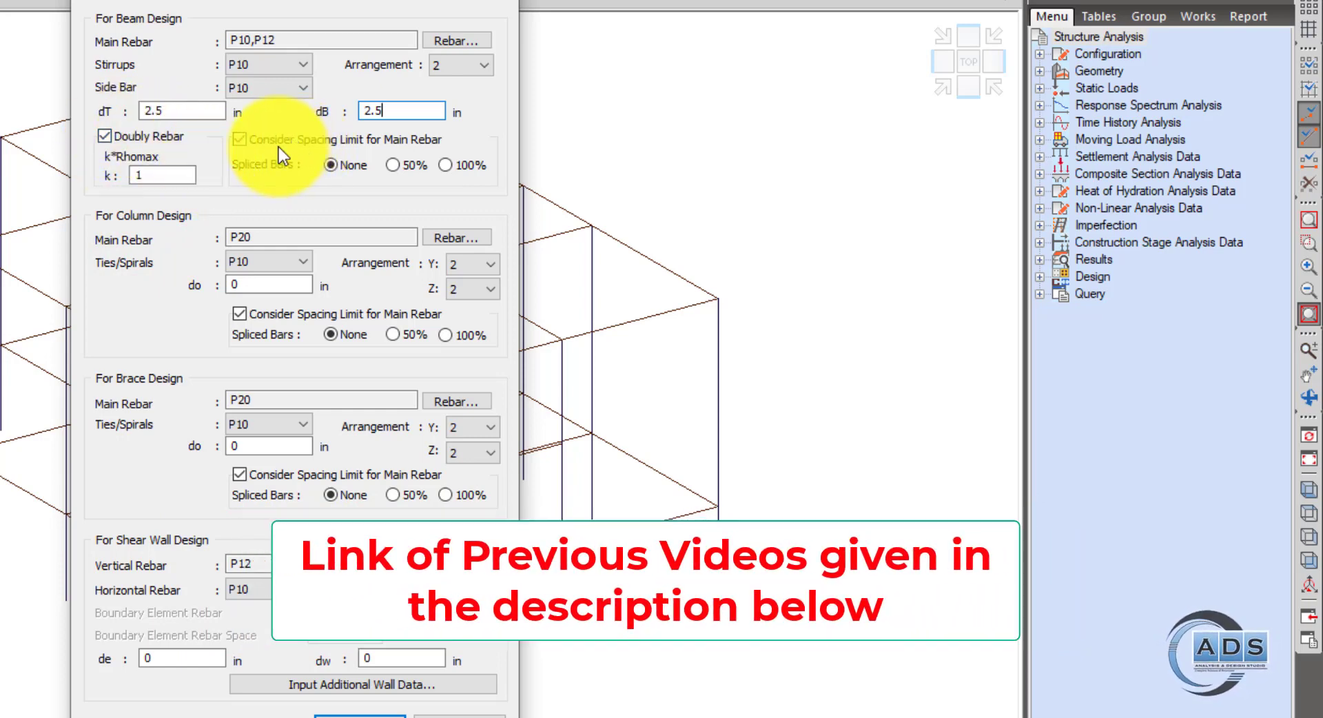
click(206, 198)
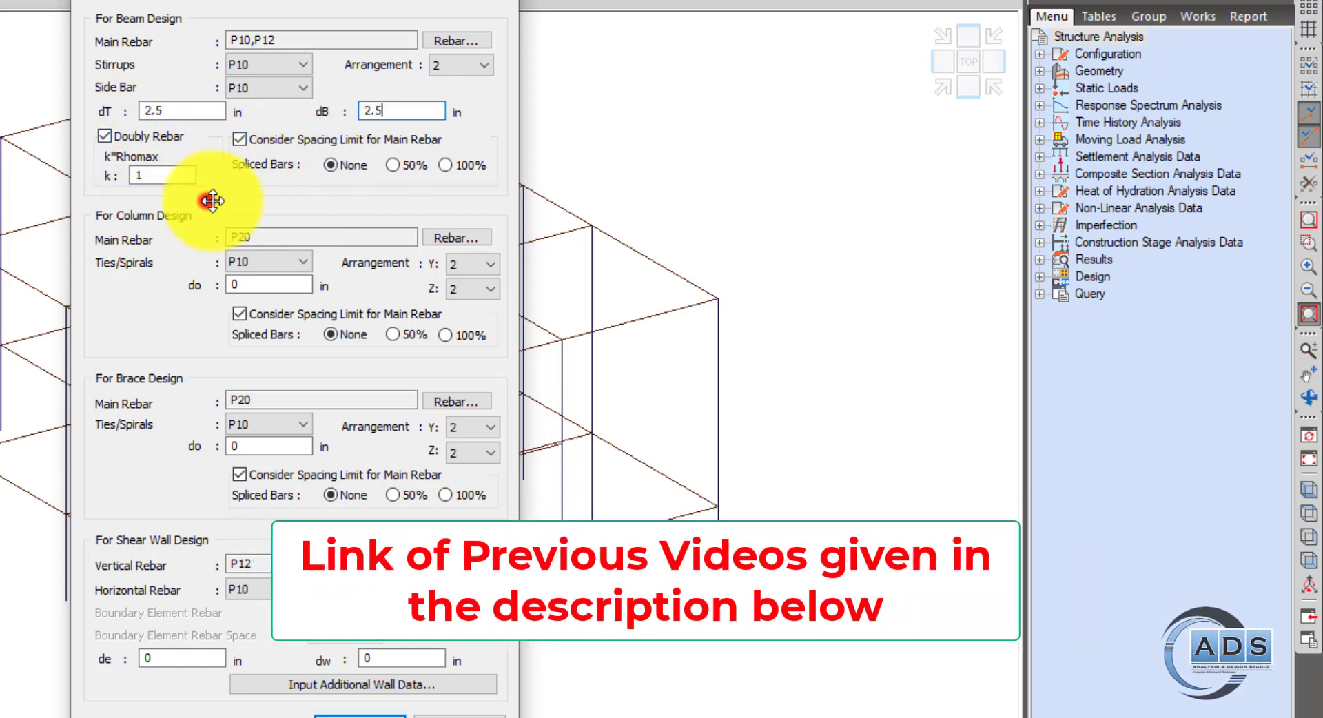
Change the column main rebar size to P12 only, deselecting P20.
click(470, 242)
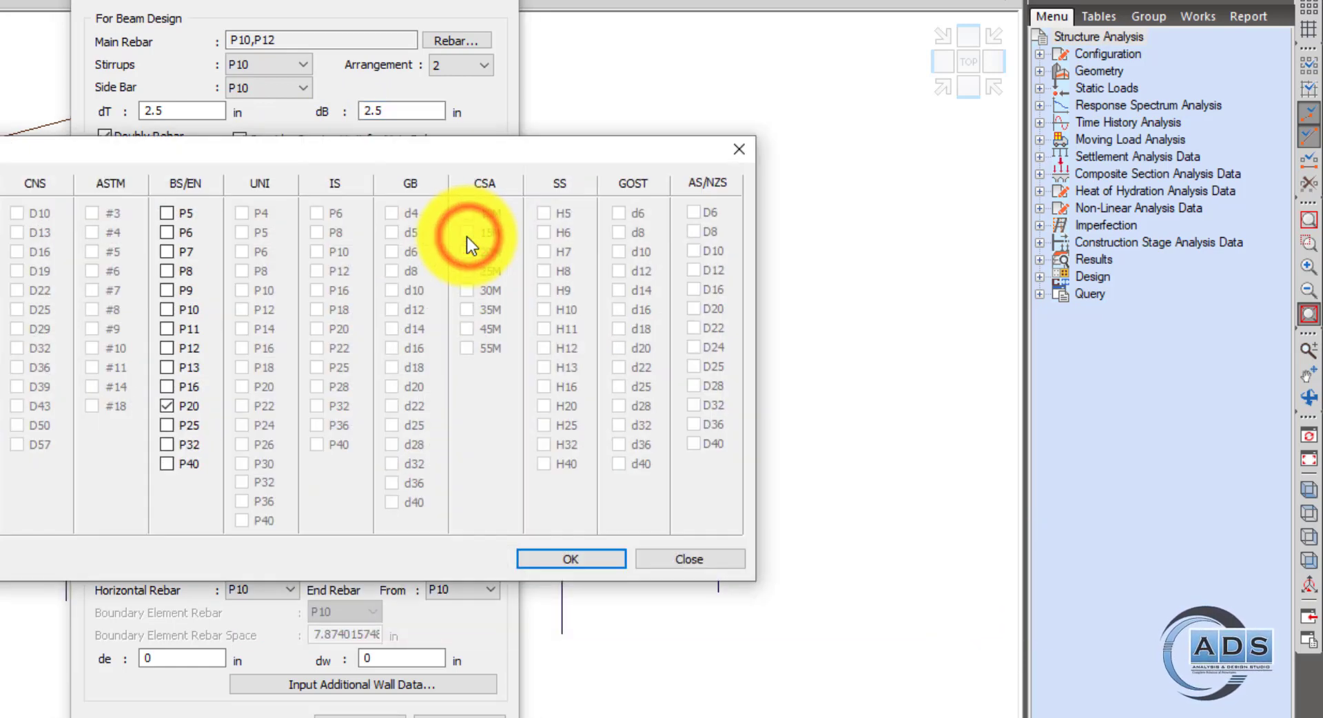
click(171, 404)
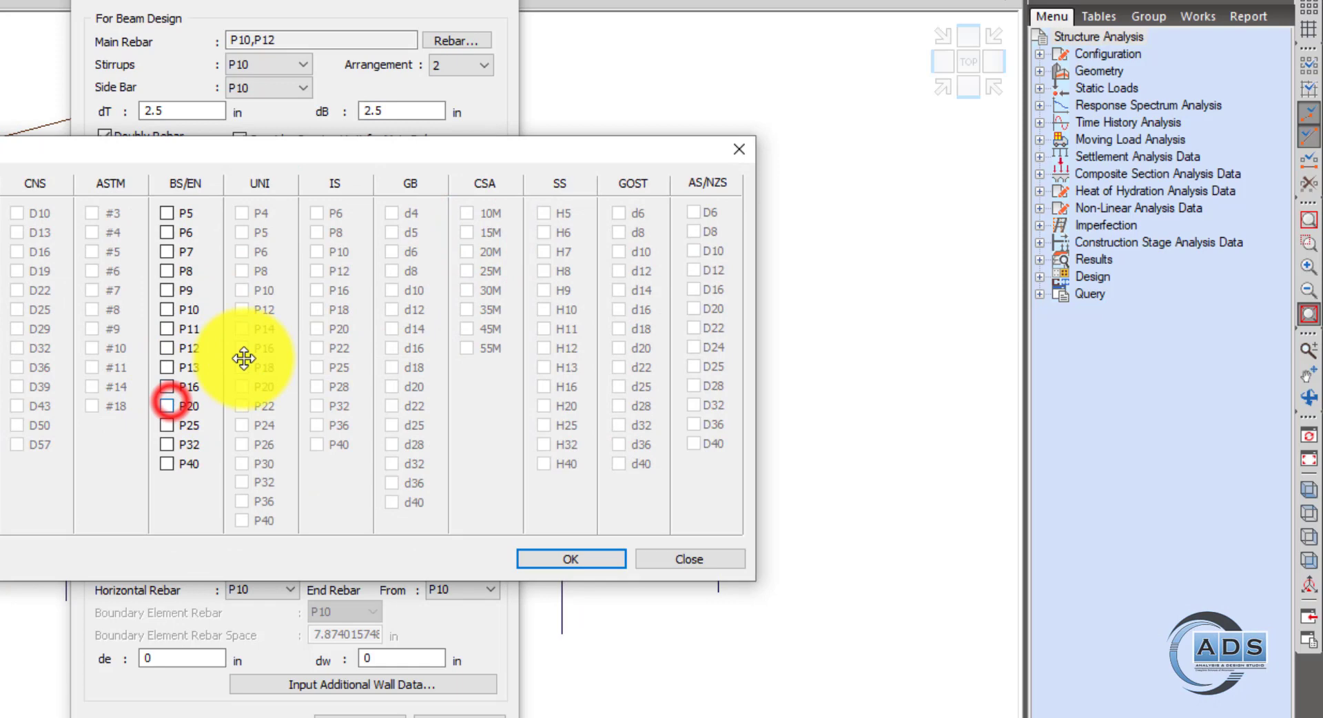
click(172, 350)
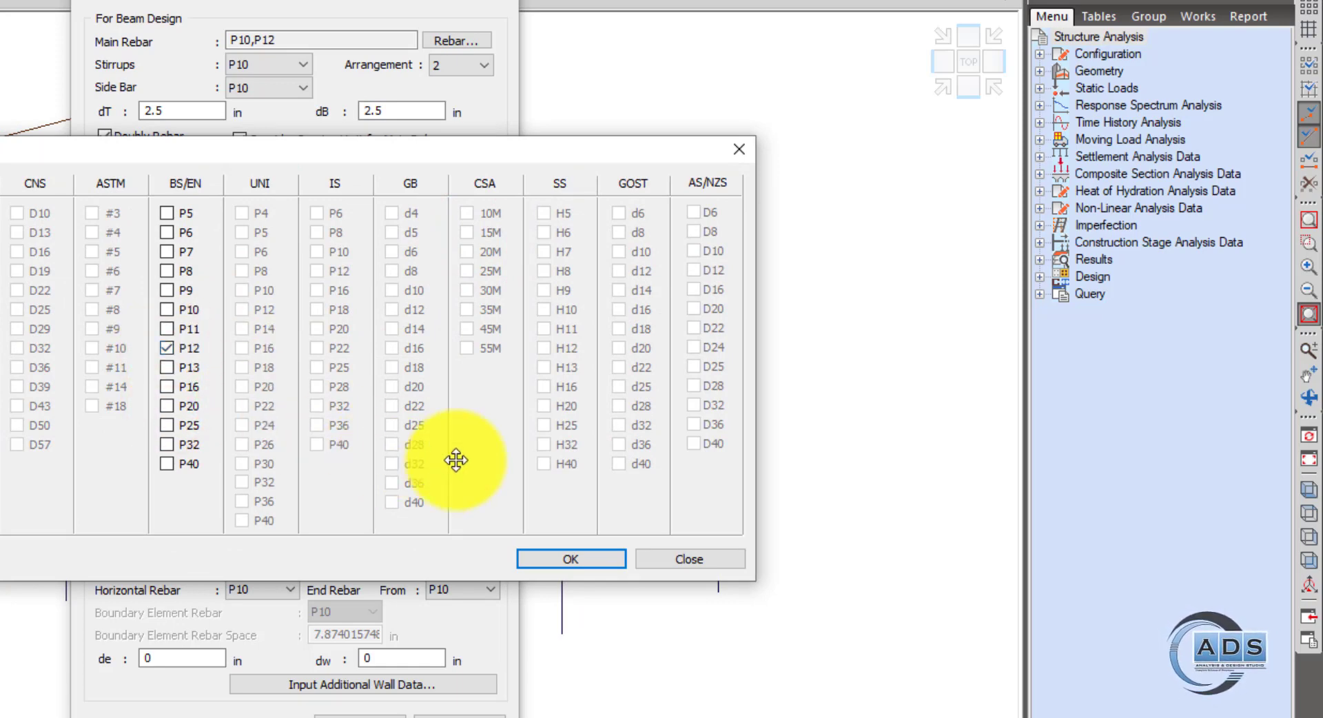
click(578, 557)
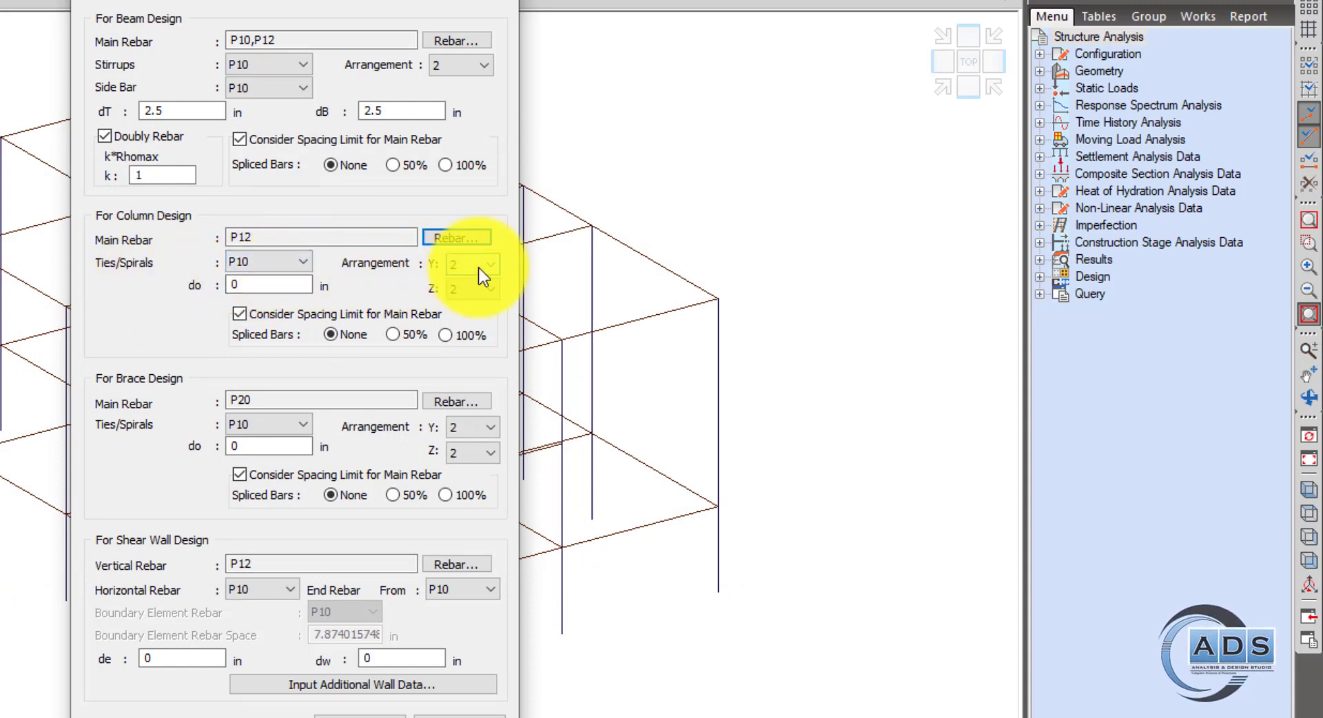
Set the column do distance to 1.5 in and accept the rebar design criteria.
double_click(292, 287)
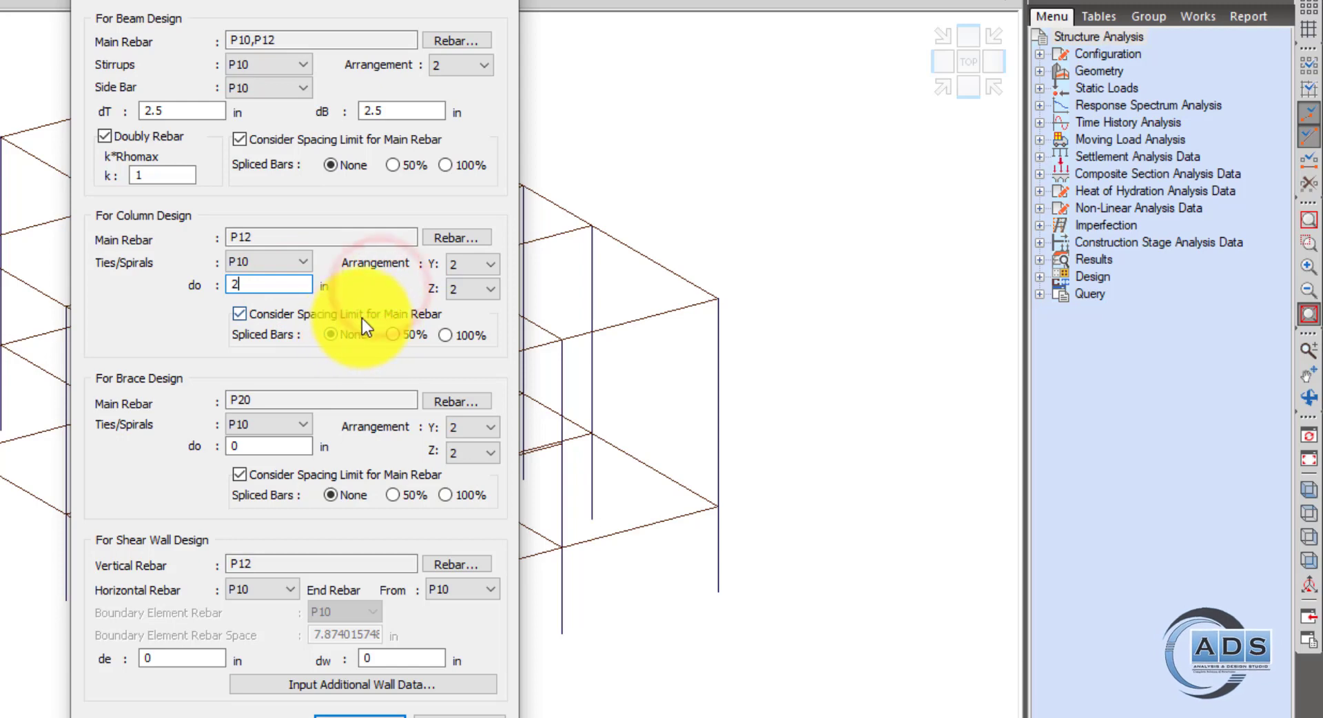
double_click(270, 285)
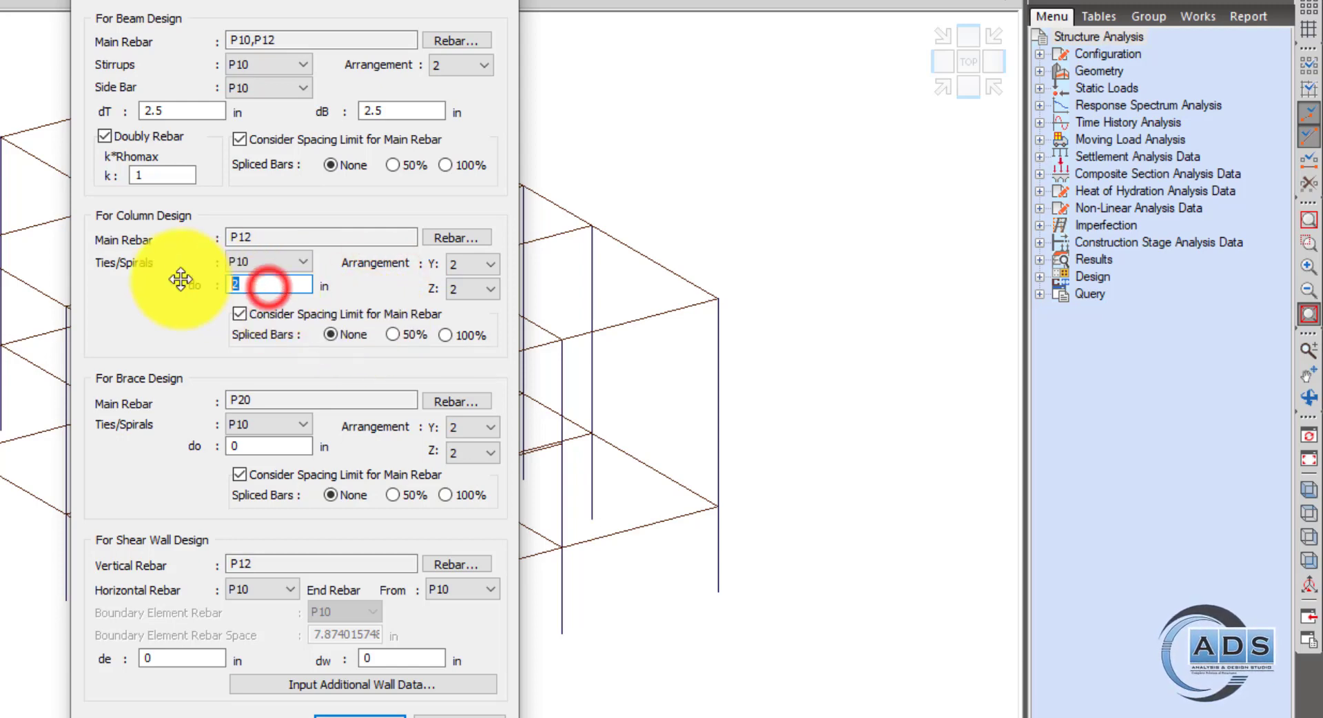
text(1.5)
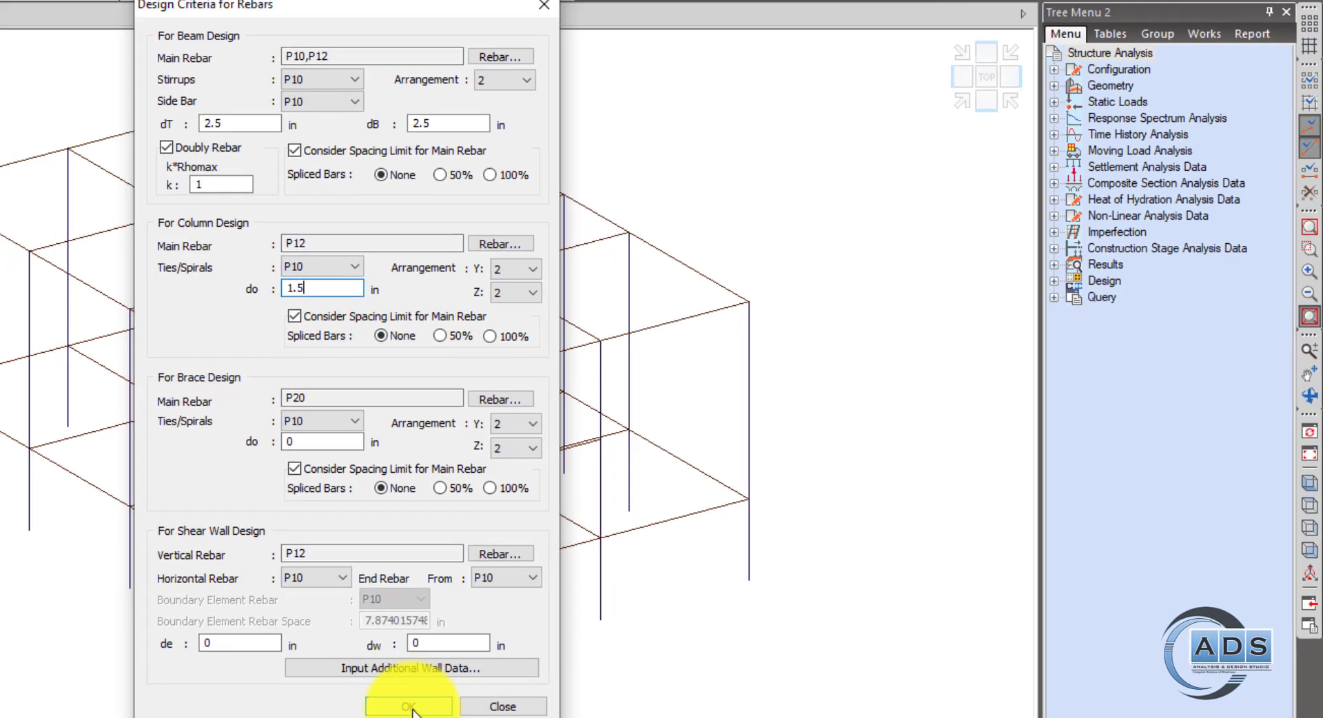
click(360, 715)
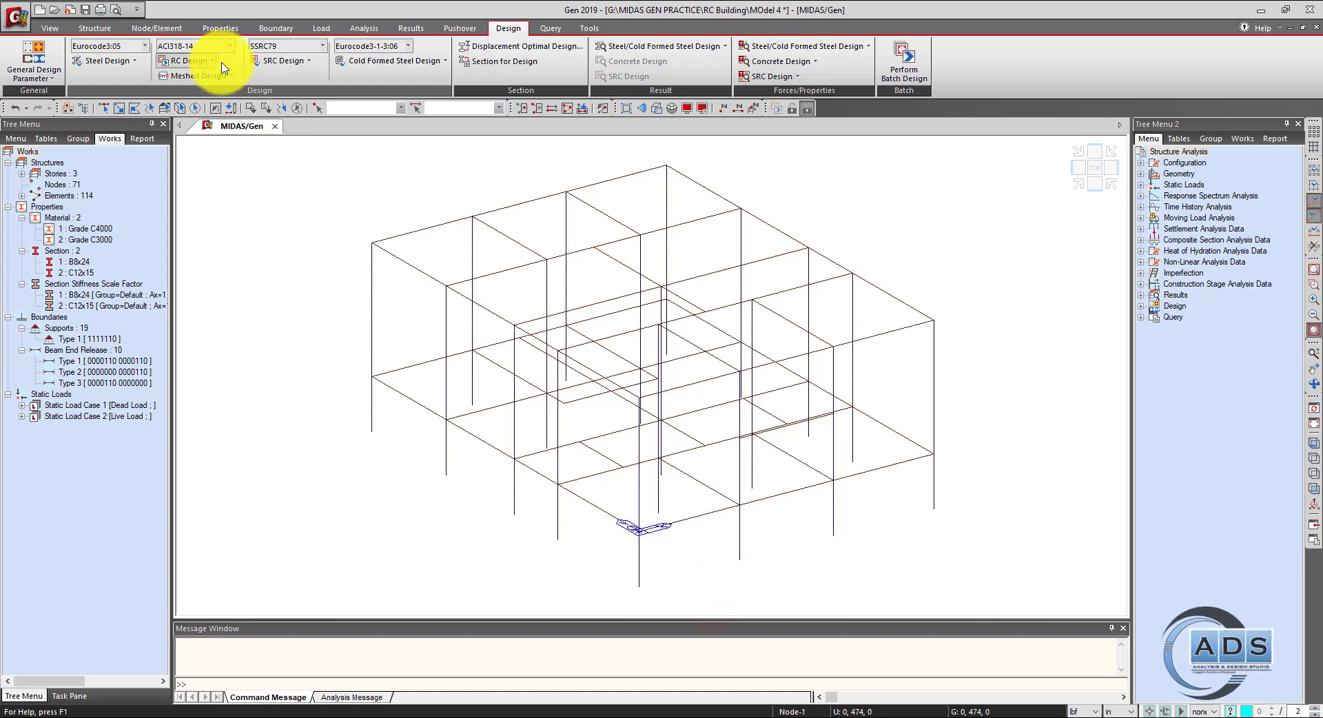
Run a batch design with Concrete Beam Design and Concrete Column Design selected.
click(905, 63)
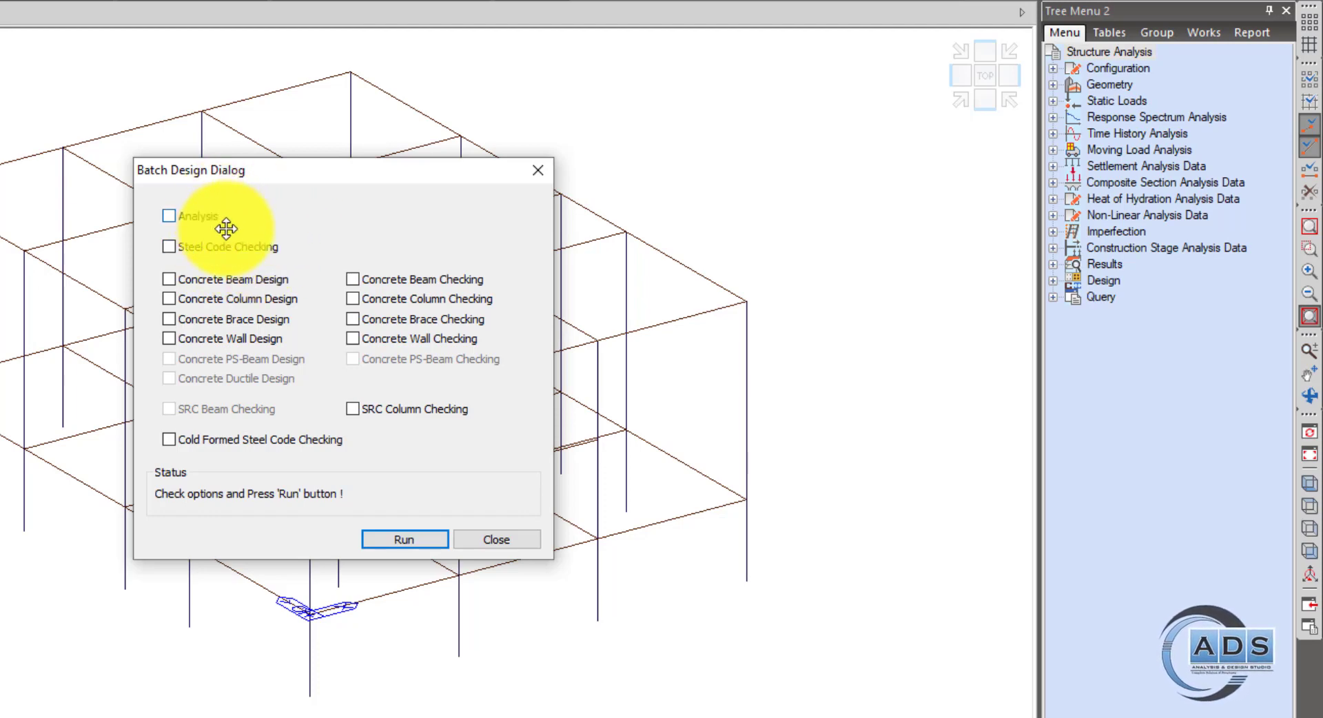
click(170, 281)
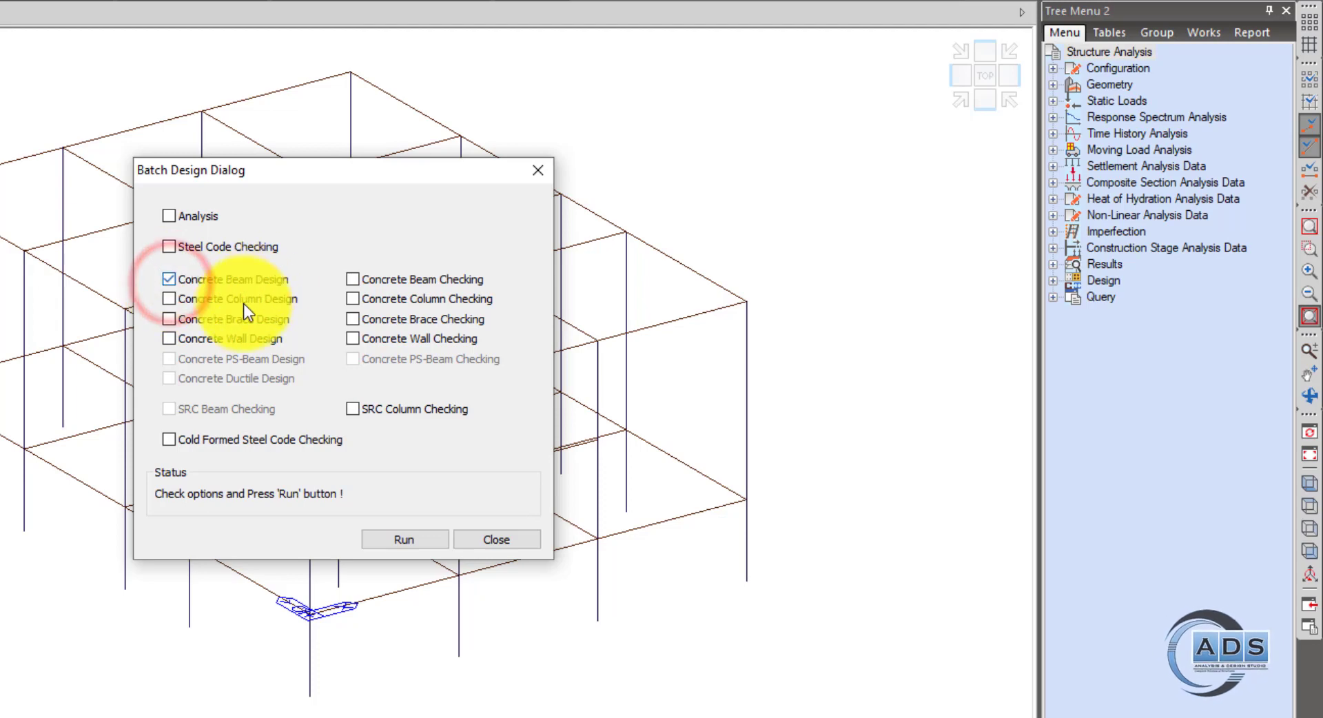
click(168, 298)
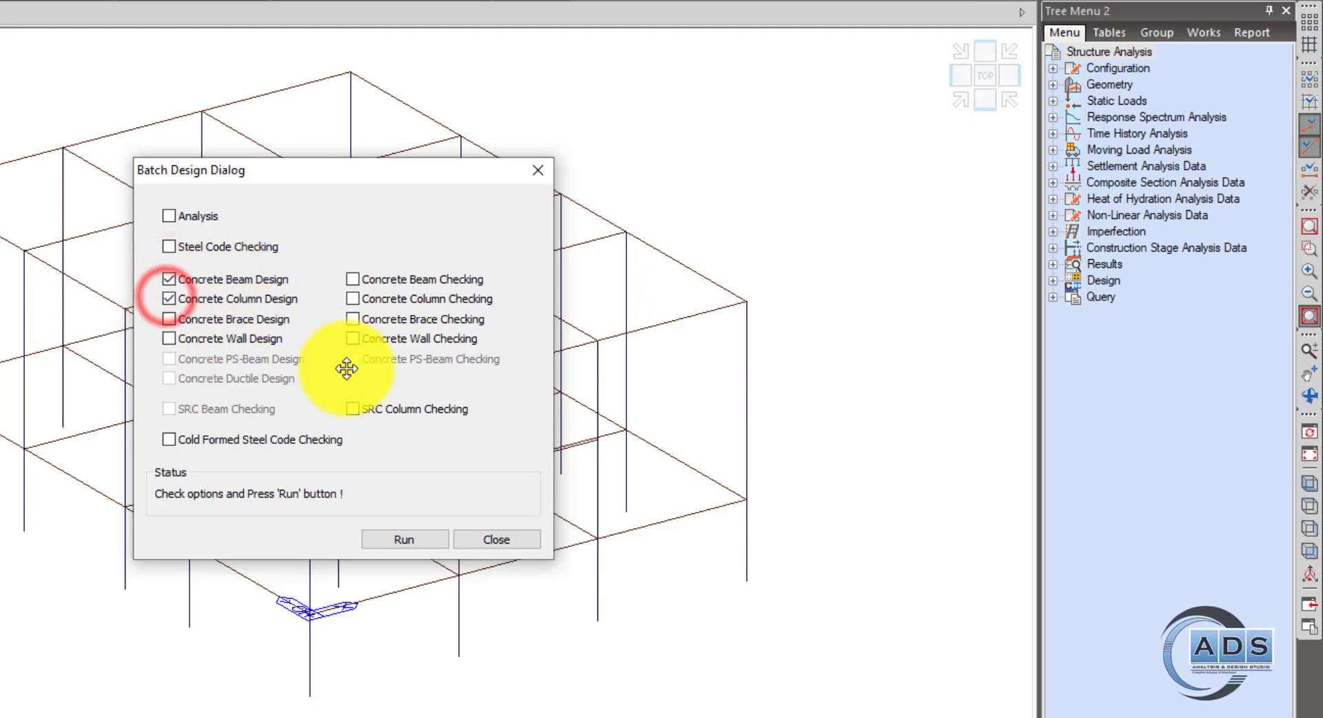
click(406, 539)
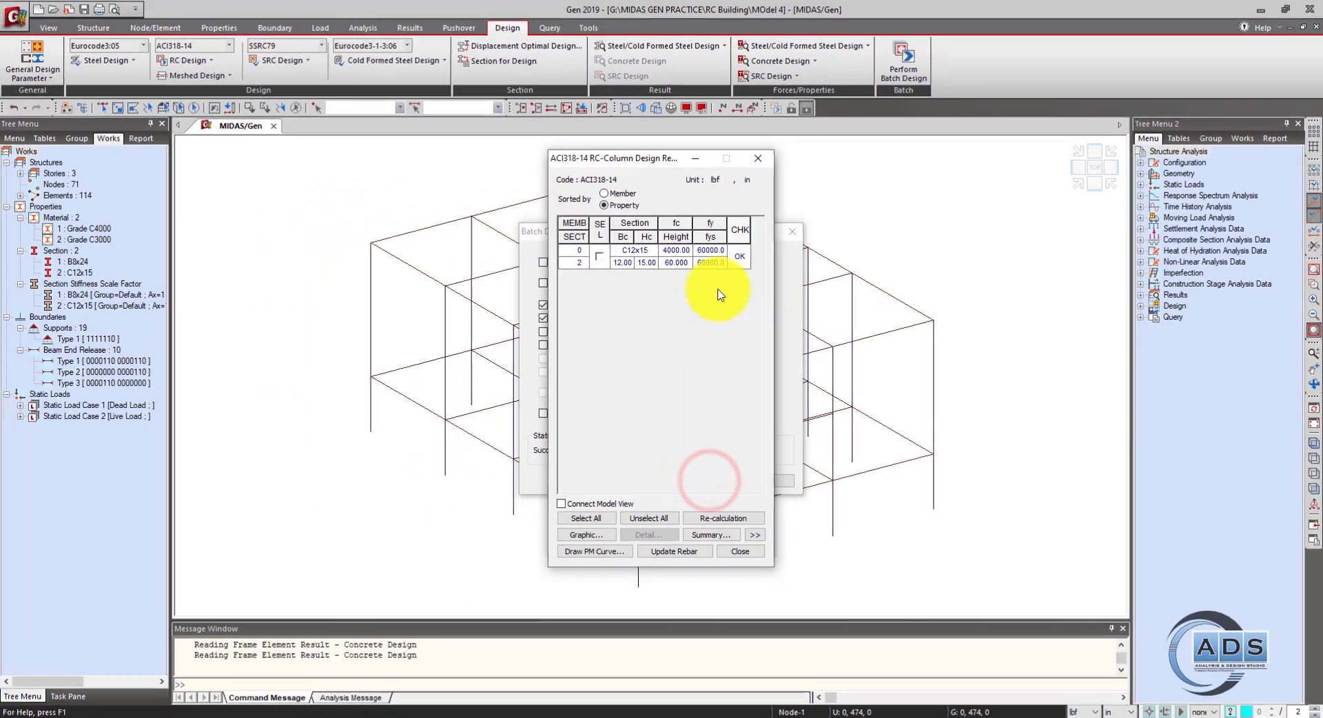
Arrange the column results, beam results and Batch Design windows apart so the model stays visible between them.
drag(663, 166, 317, 196)
drag(610, 175, 1117, 185)
drag(682, 235, 878, 235)
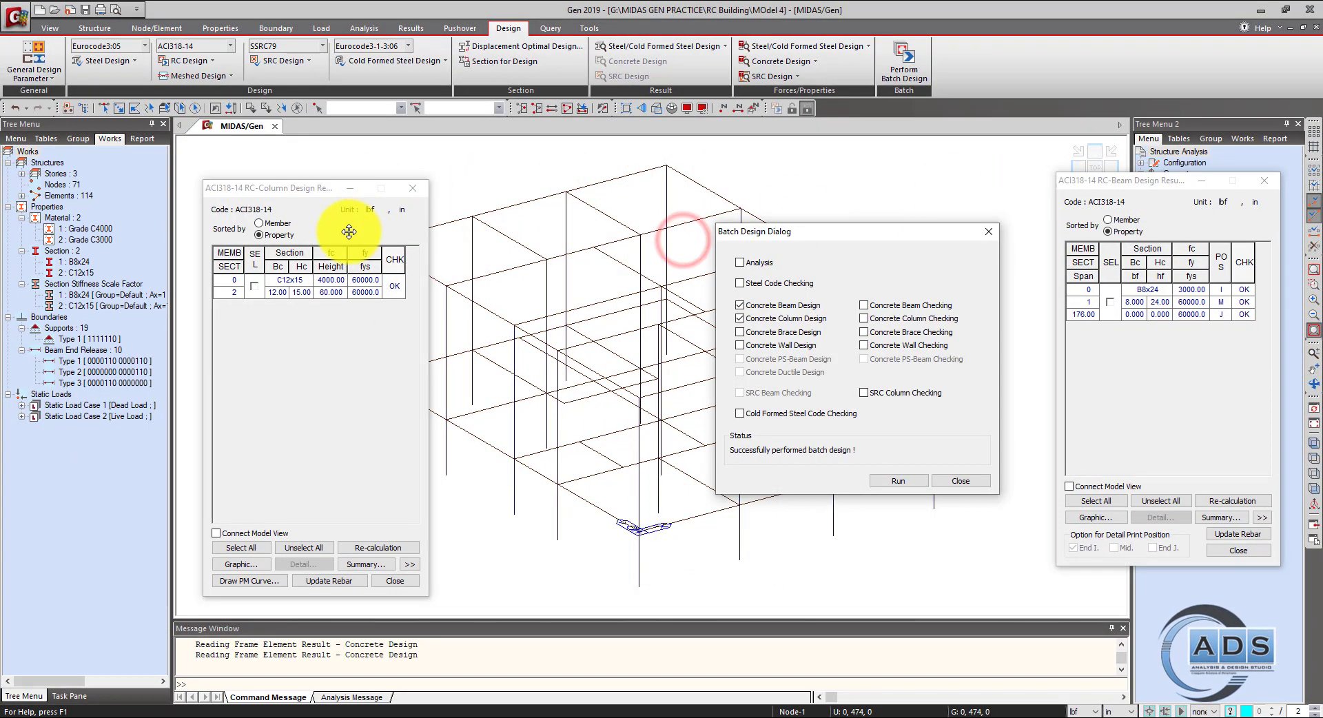
drag(280, 189, 186, 154)
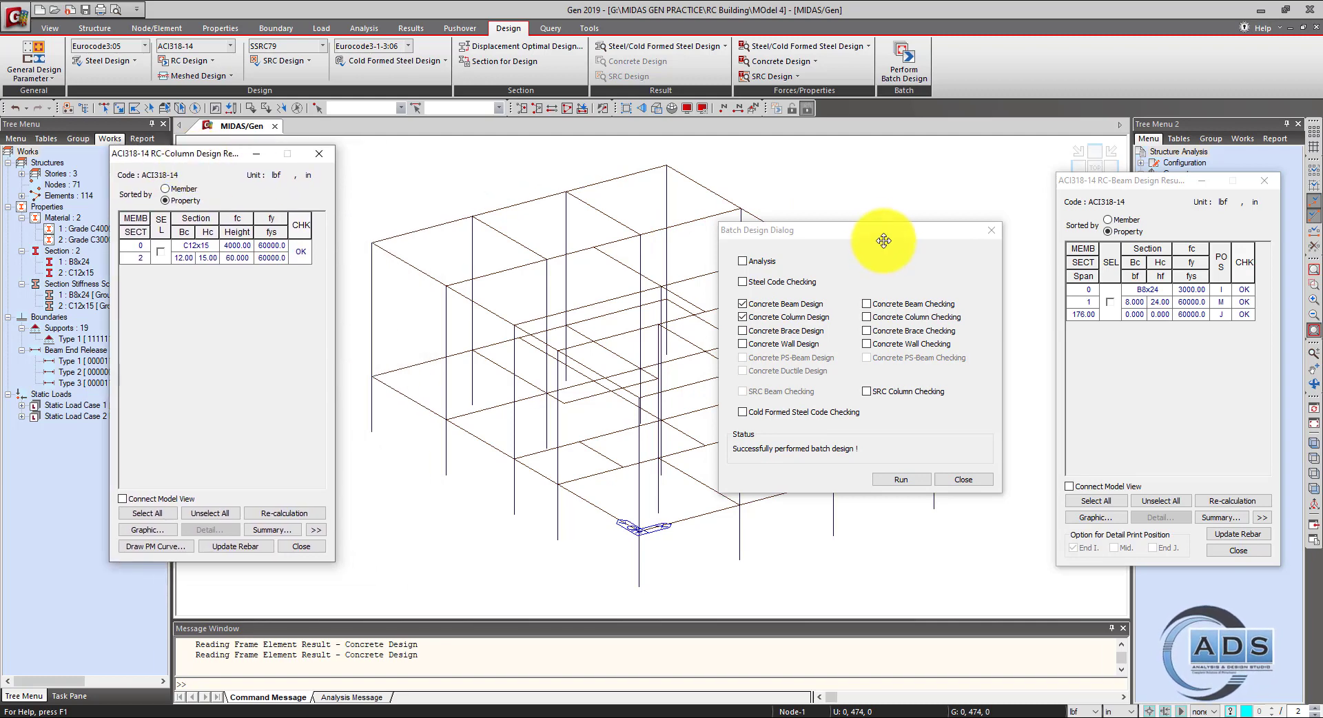
drag(882, 235, 943, 687)
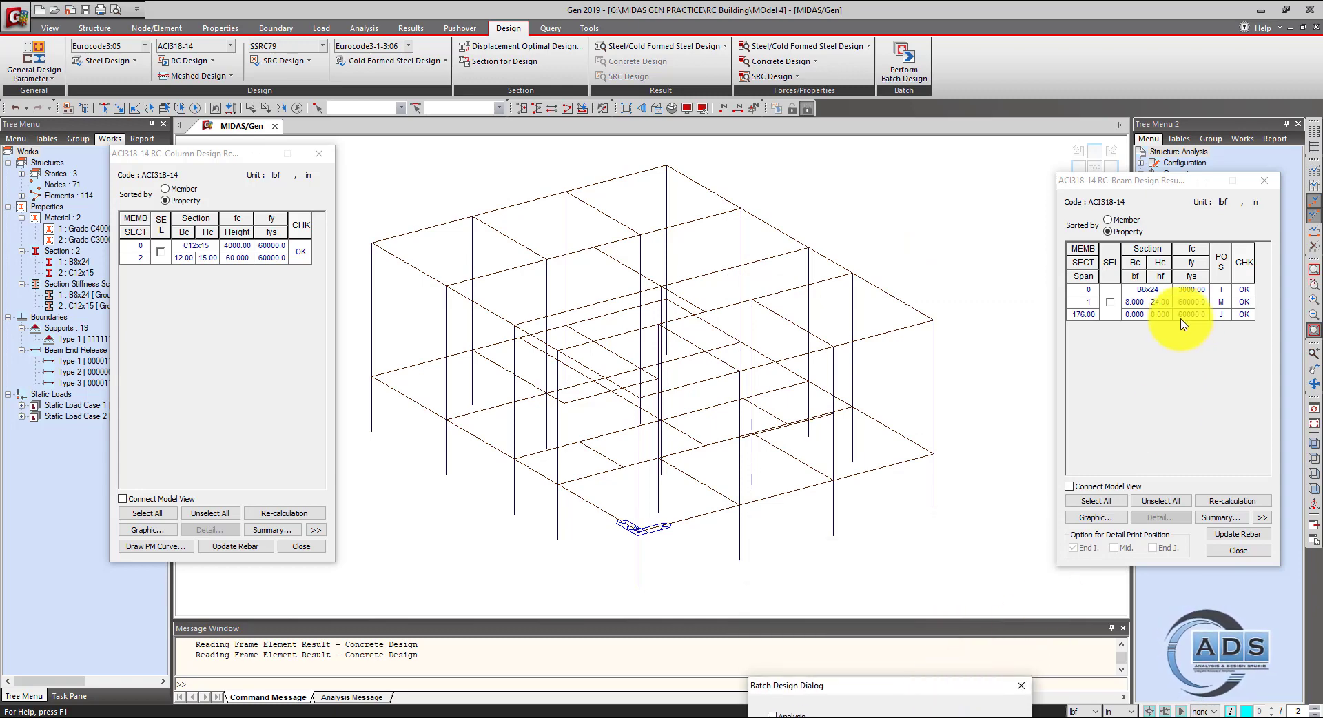
Connect the RC beam design results to the model view and sort them by member.
drag(1160, 181, 1102, 145)
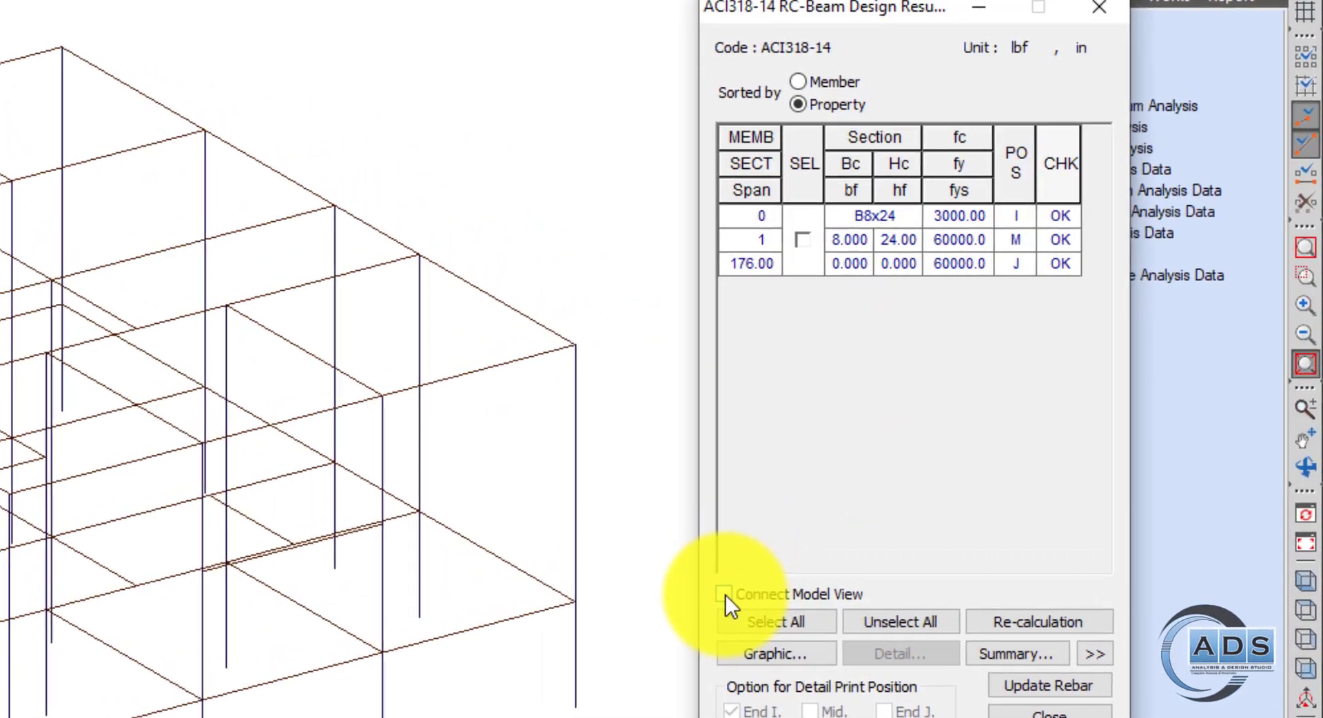
click(1012, 450)
click(840, 81)
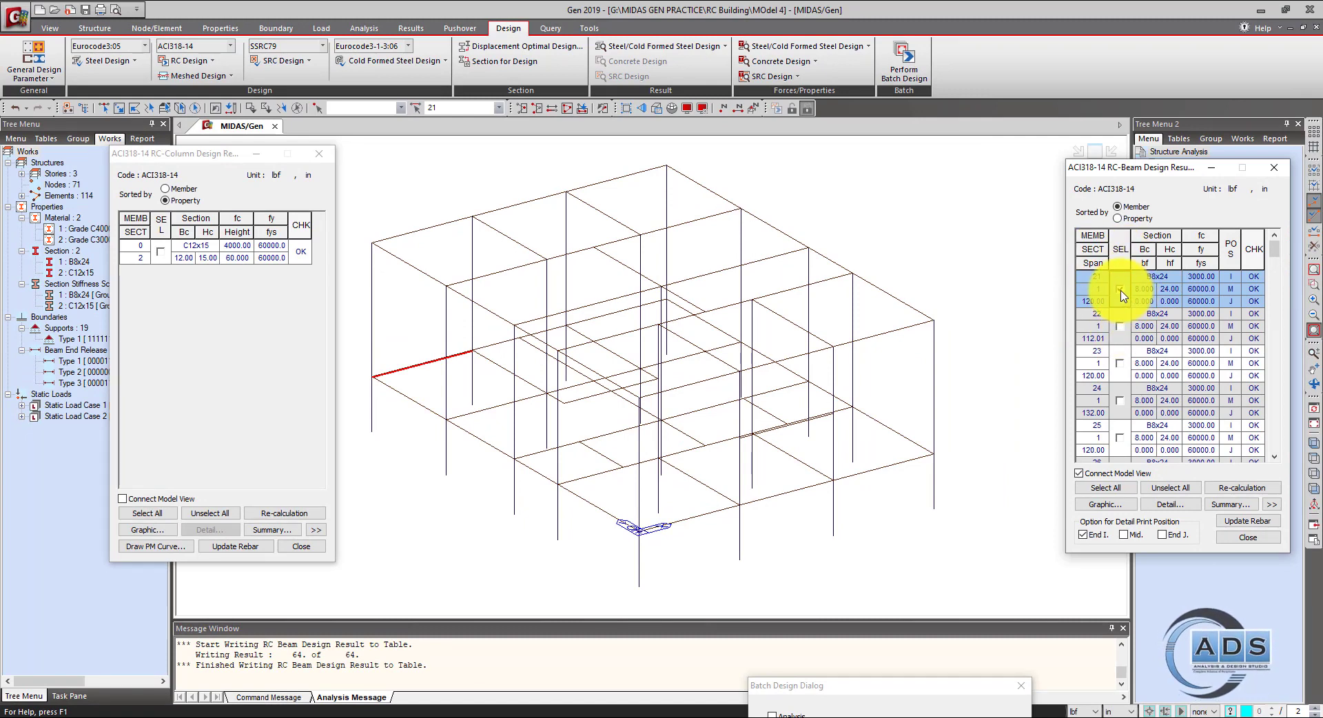
Open the graphic design report of beam member 21 and print it to the PDF file beam design.
click(1126, 508)
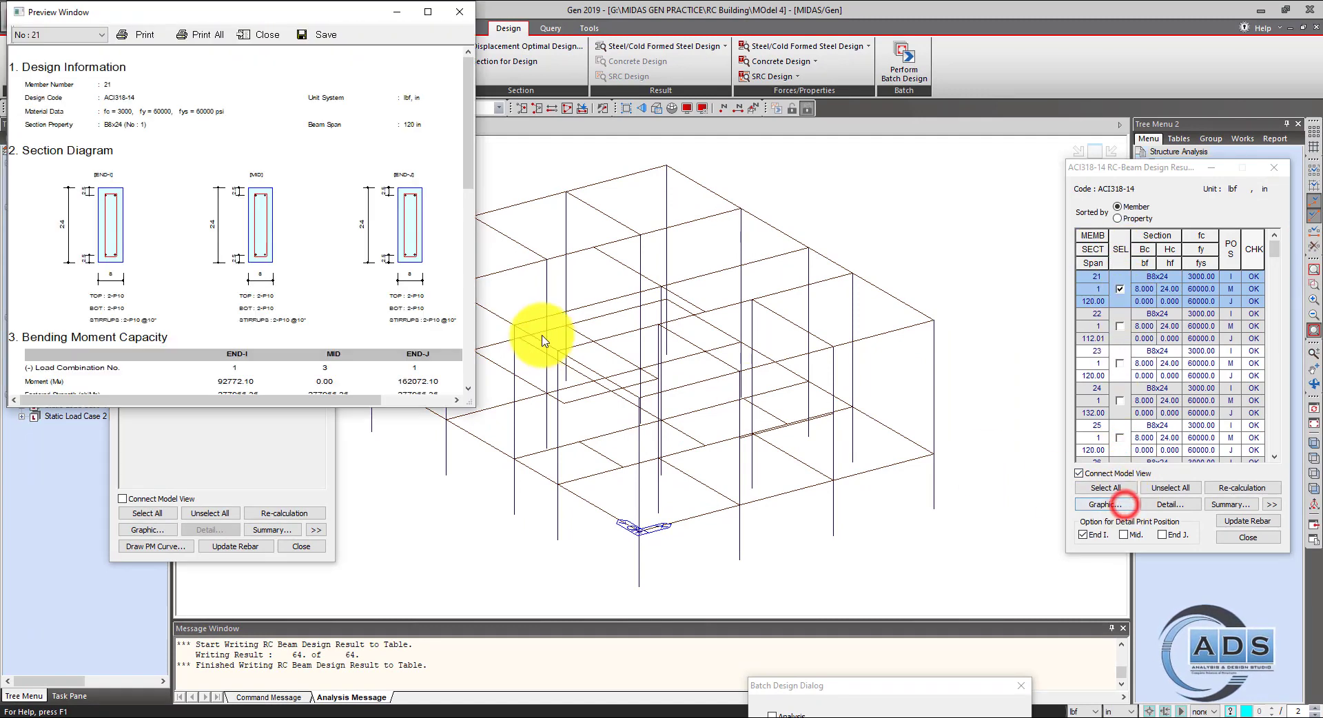
click(428, 12)
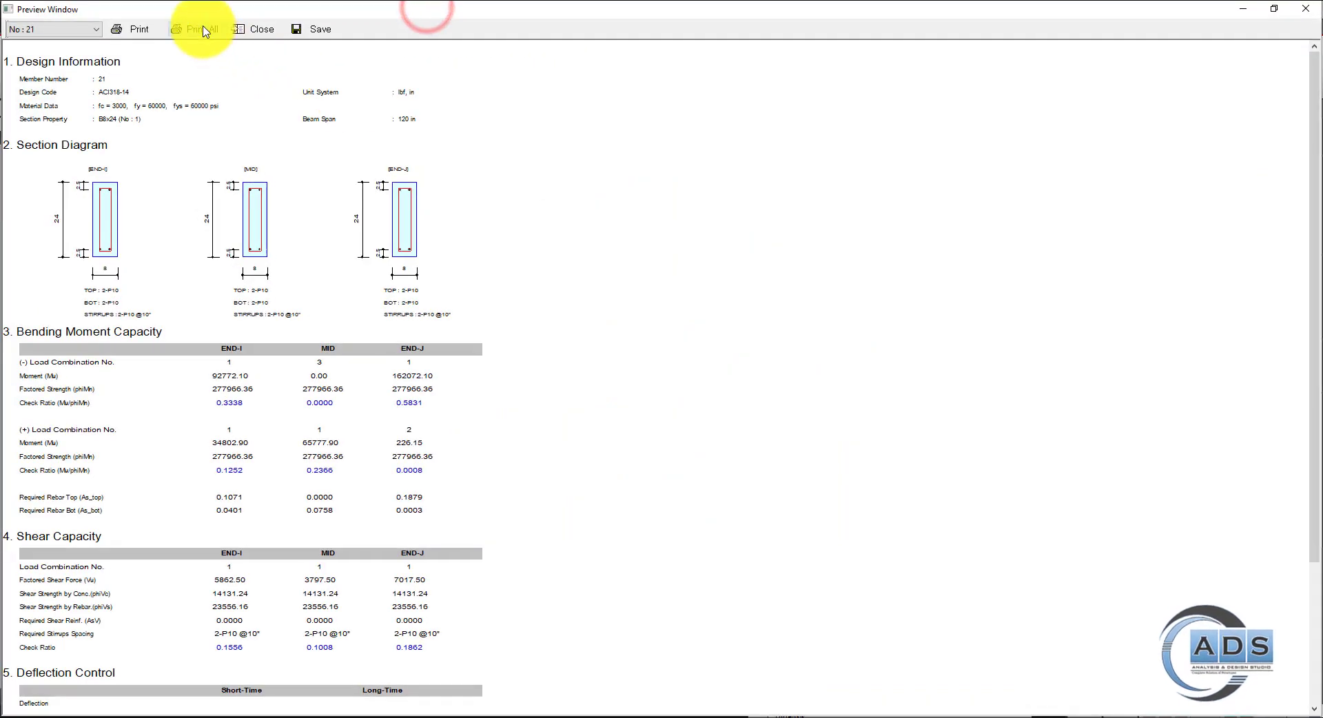
click(142, 30)
click(726, 456)
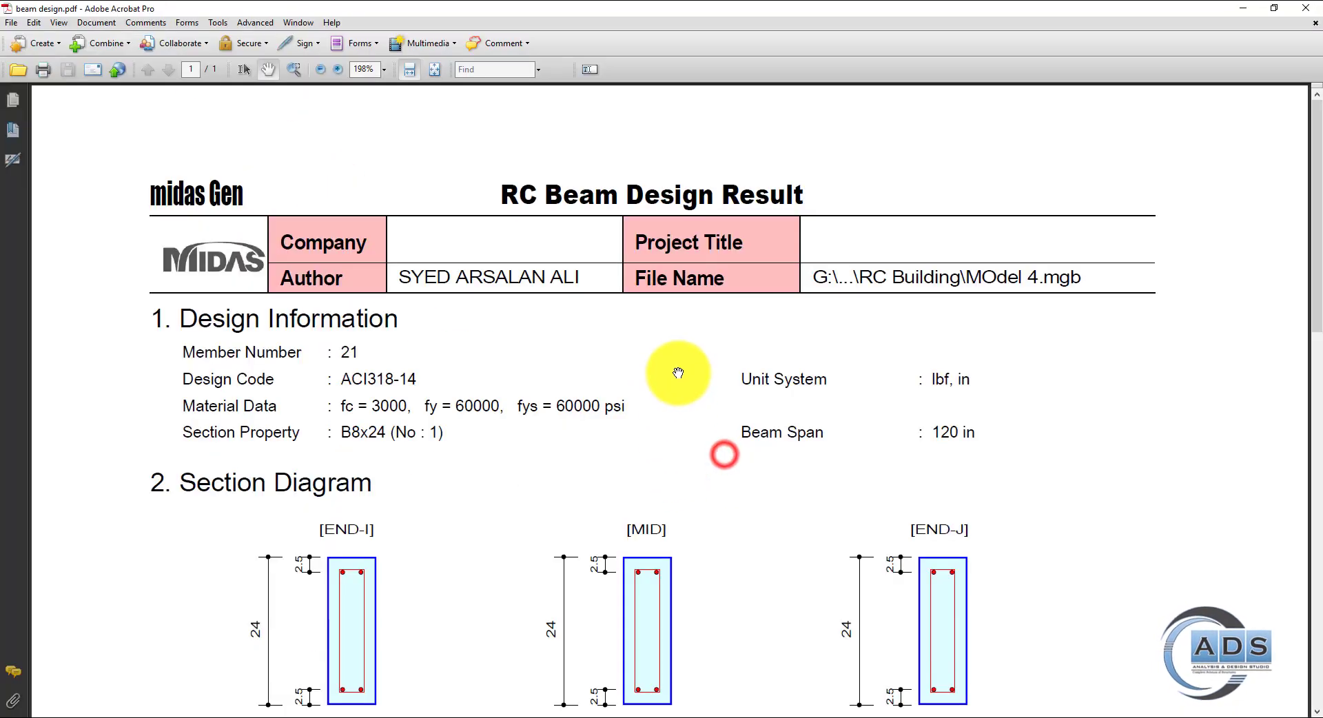
Examine the design information, section diagrams, bending moment capacity and shear capacity in the beam design PDF.
scroll(700, 400, down, 3)
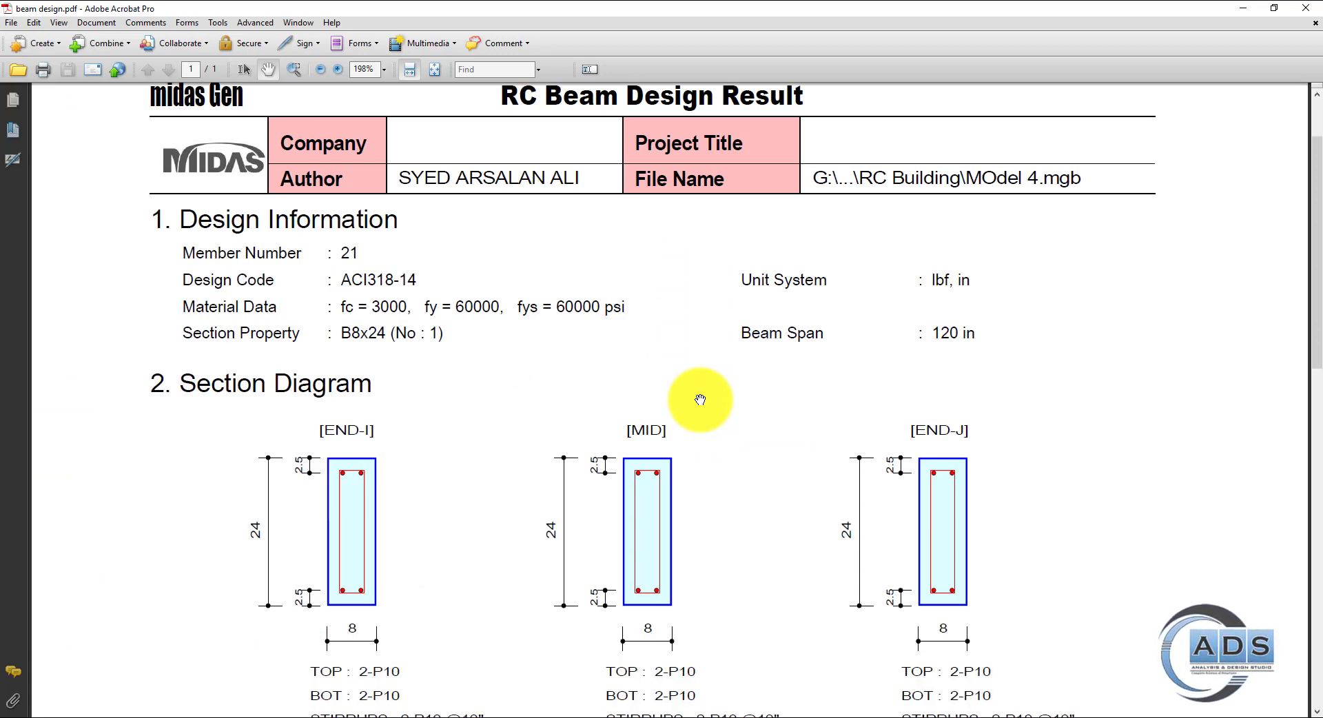
scroll(693, 390, down, 3)
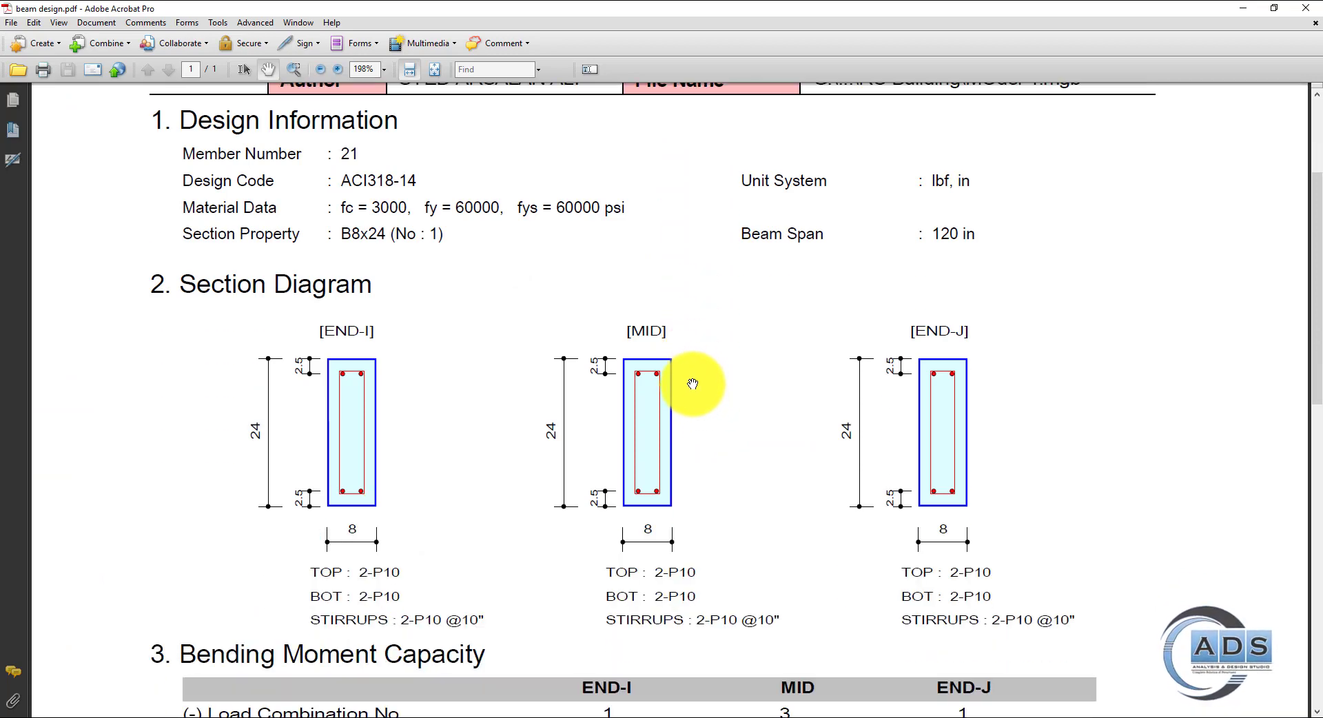
scroll(692, 383, up, 2)
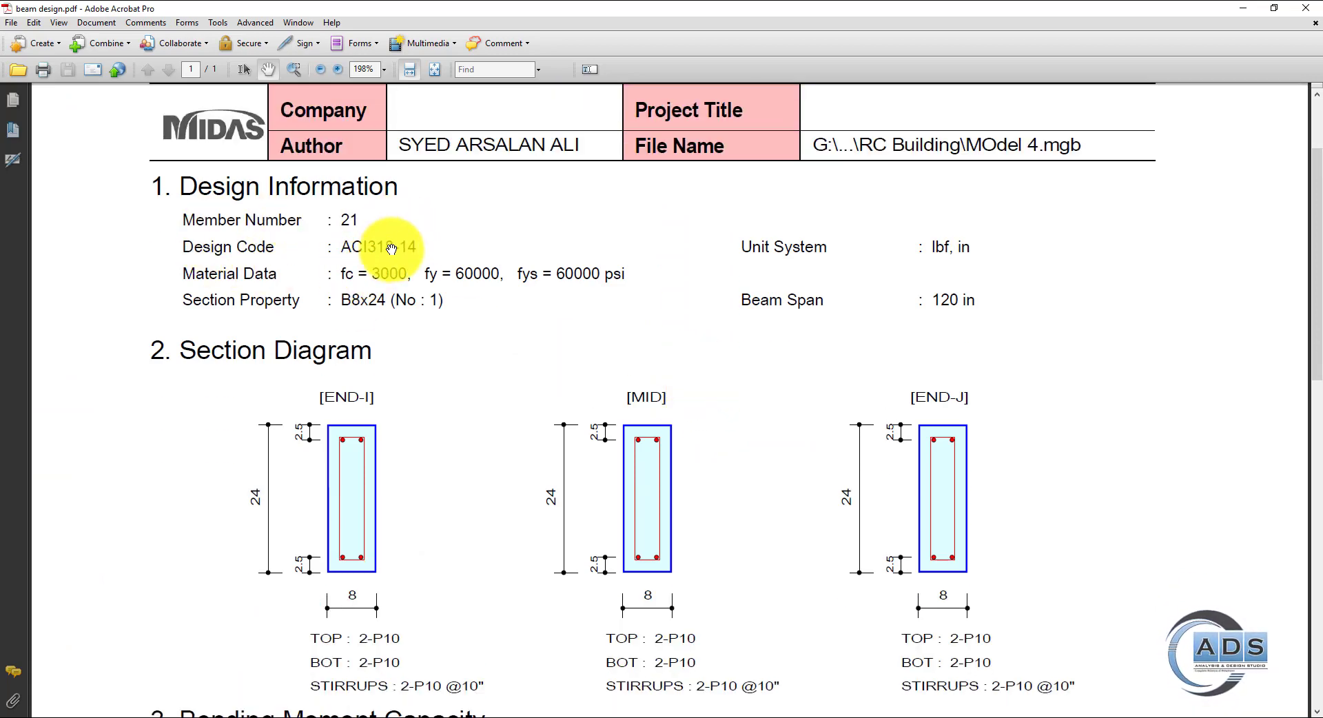
scroll(803, 388, down, 4)
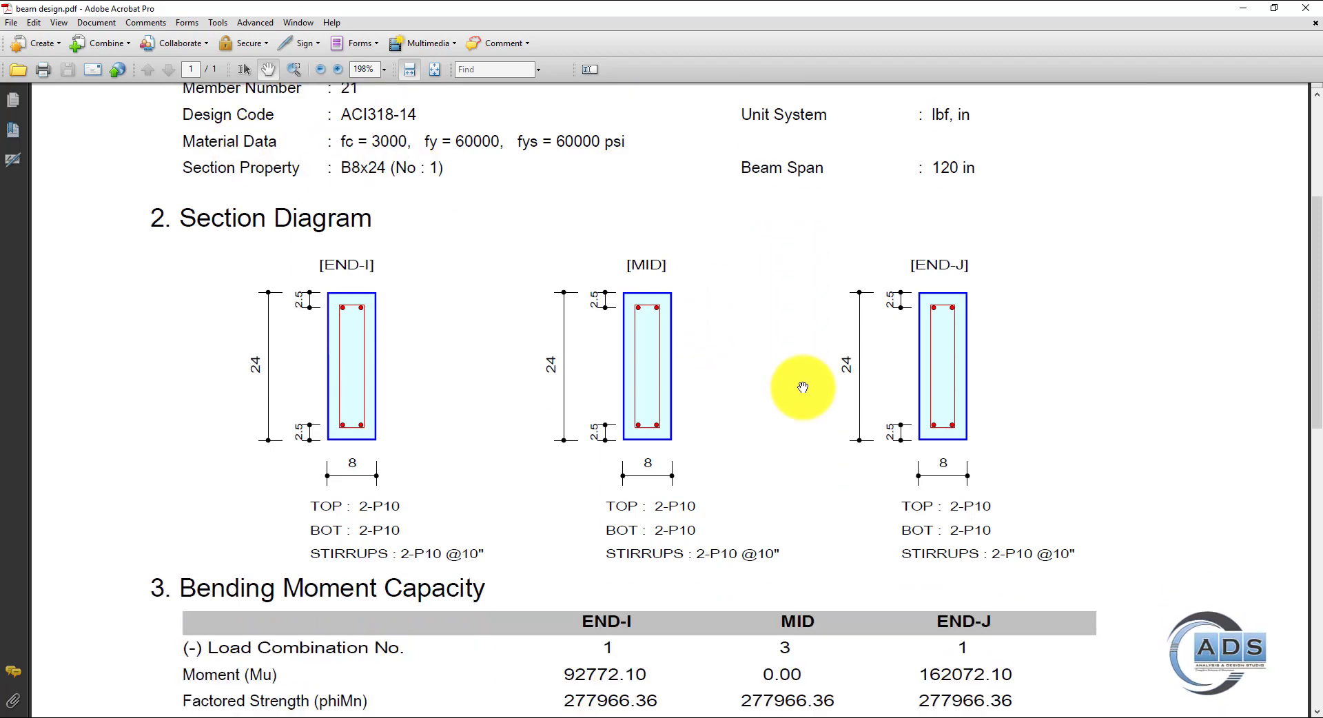
scroll(799, 385, down, 10)
ctrl+scroll(720, 317, down, 2)
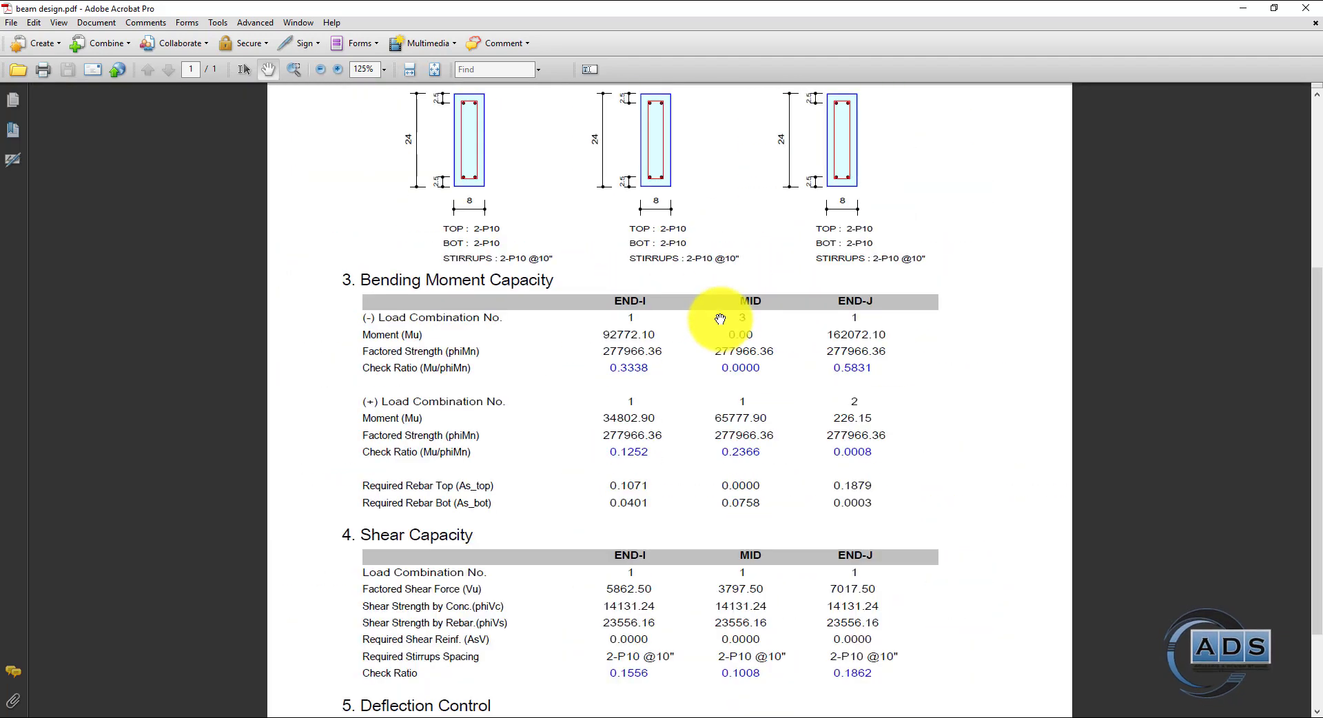
scroll(720, 321, down, 4)
ctrl+scroll(721, 327, up, 1)
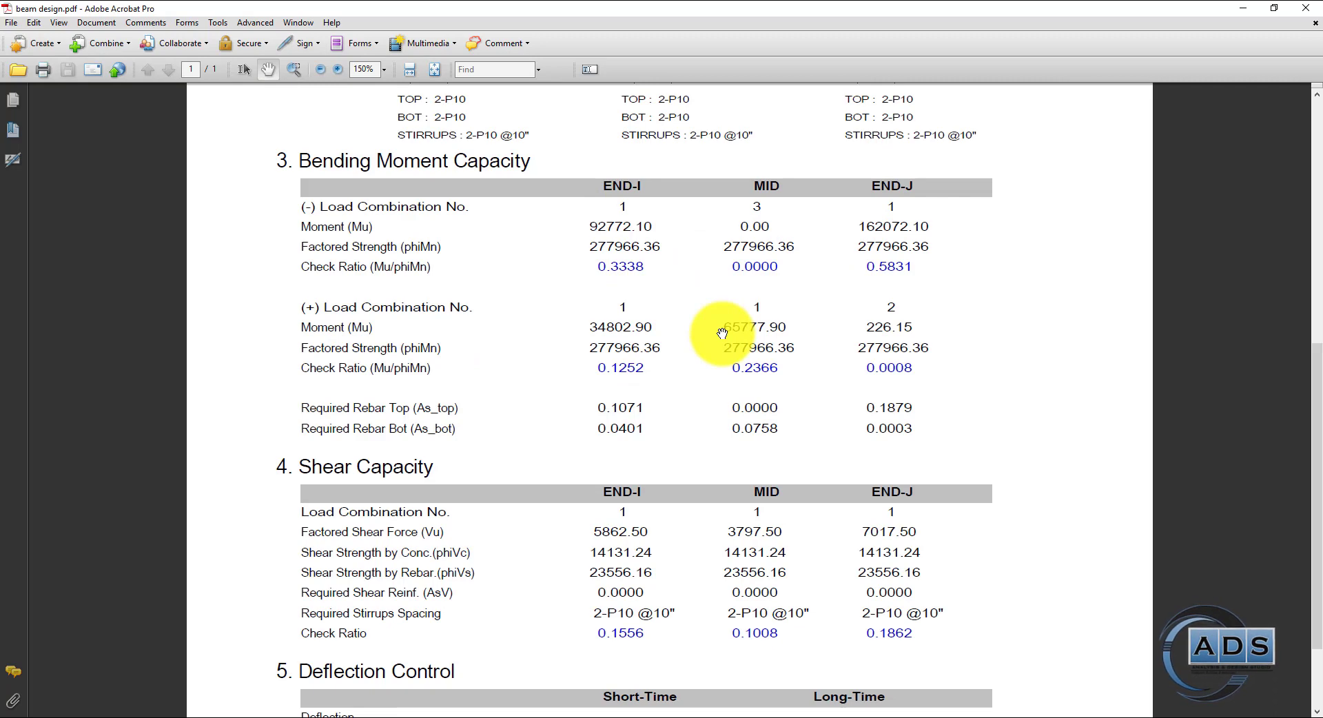
Examine the shear capacity and deflection control sections at the end of the beam design PDF.
scroll(722, 334, down, 4)
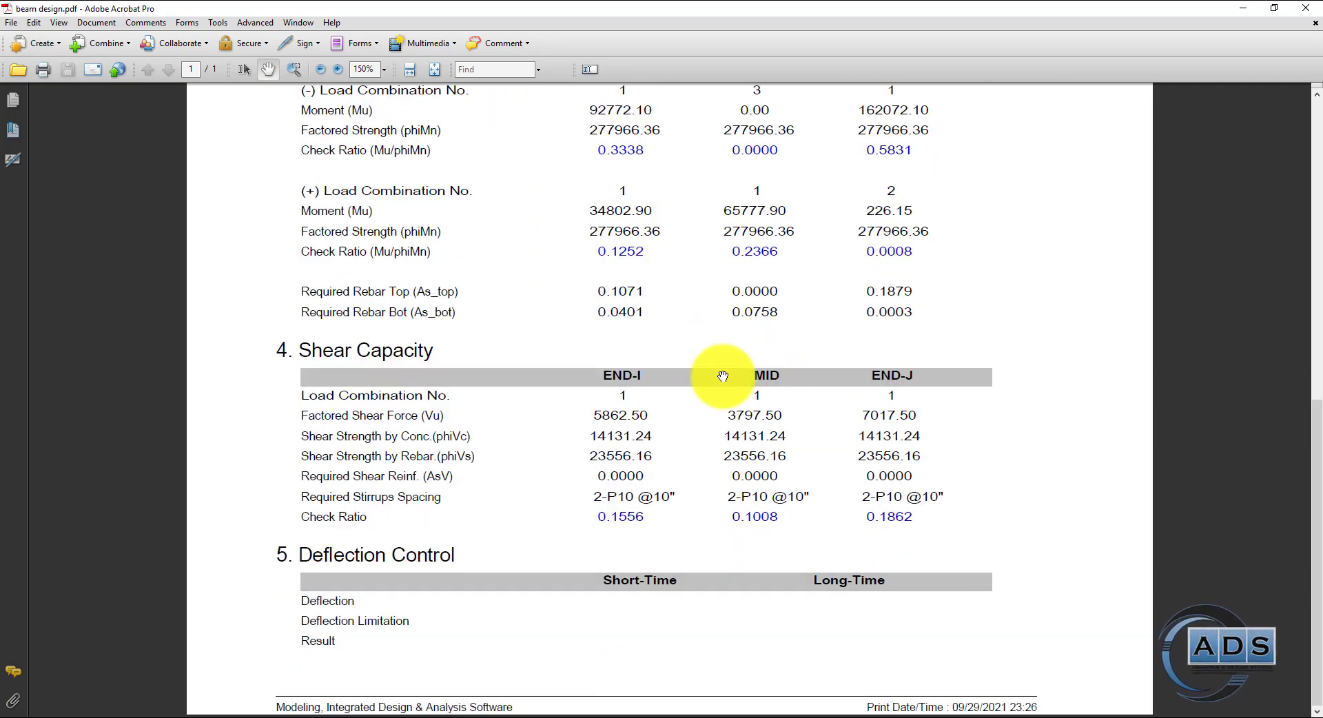
scroll(723, 375, up, 15)
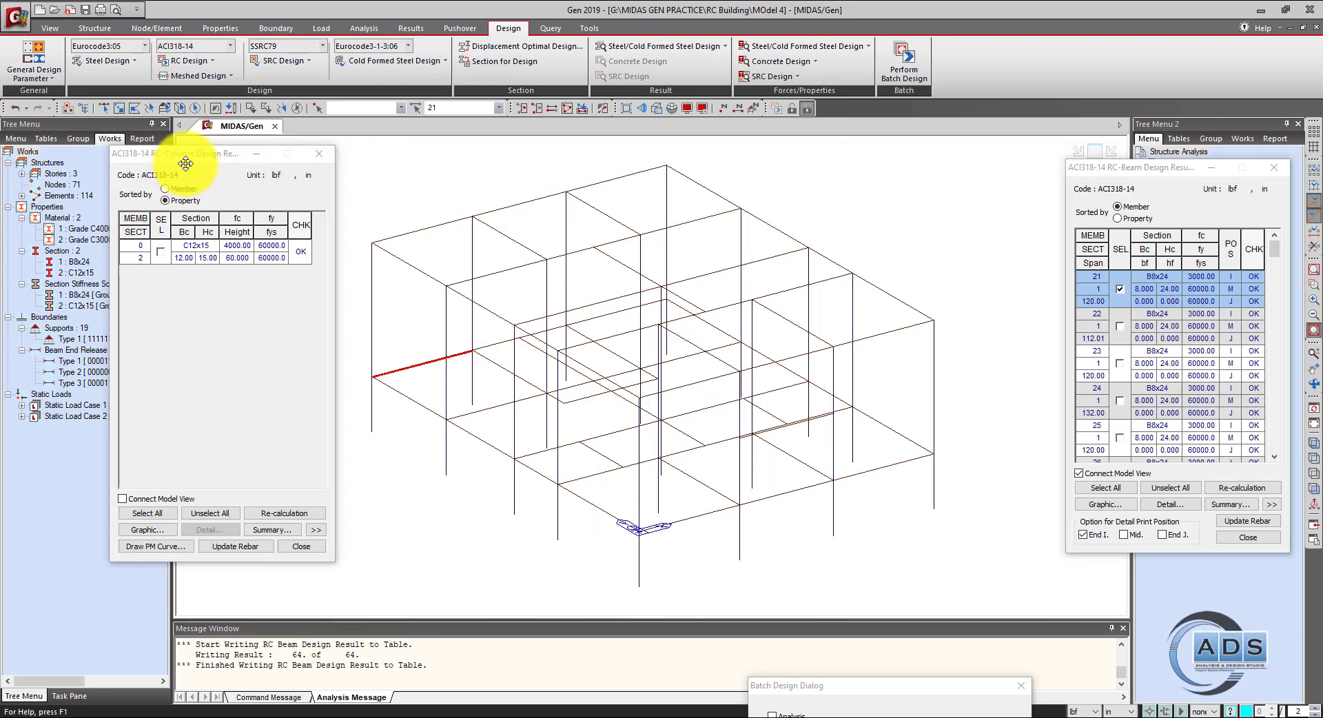
Sort the RC column design results by member, connect them to the model view and select column member 1.
drag(185, 163, 286, 180)
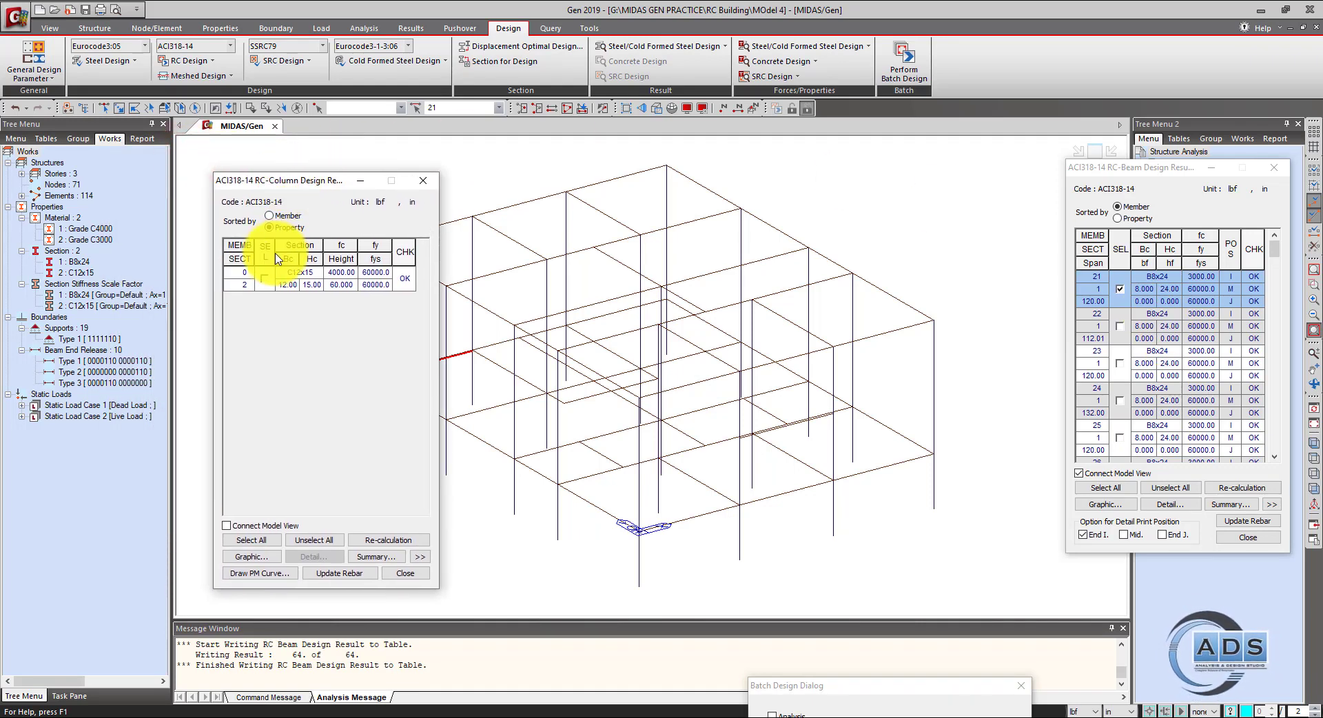
click(285, 217)
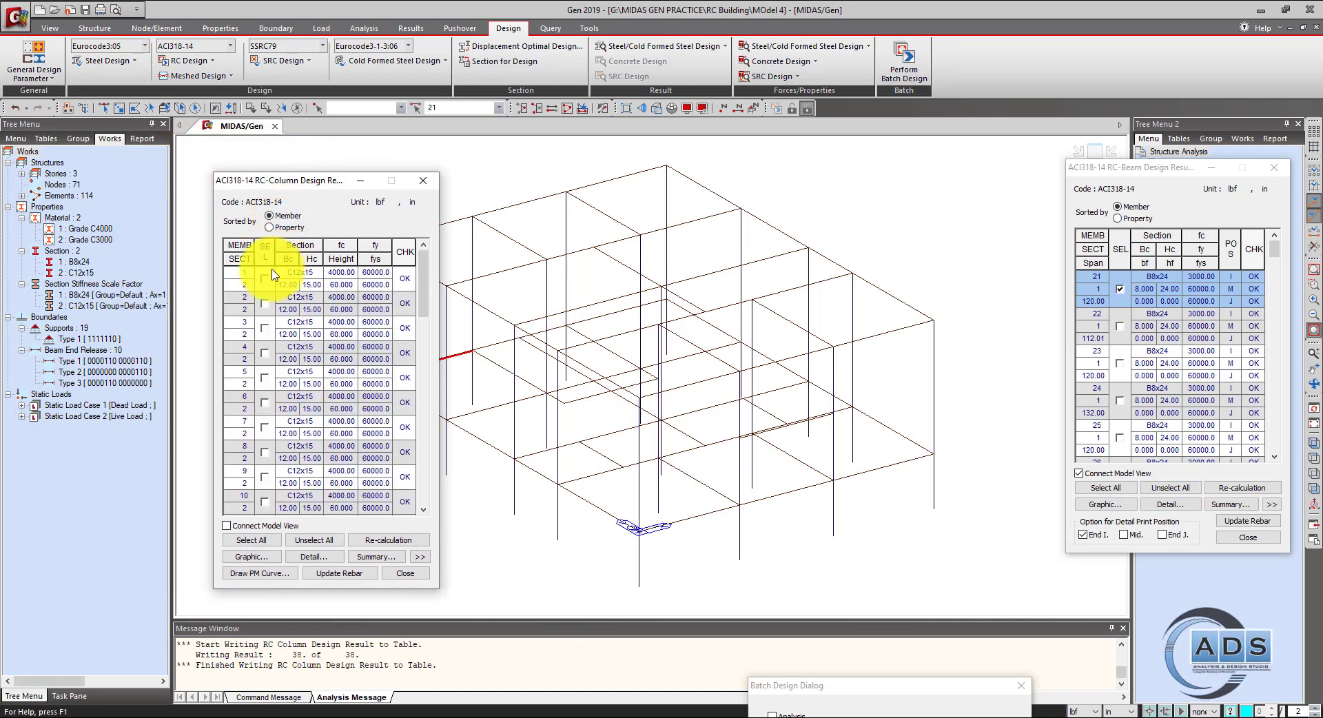
drag(318, 190, 237, 199)
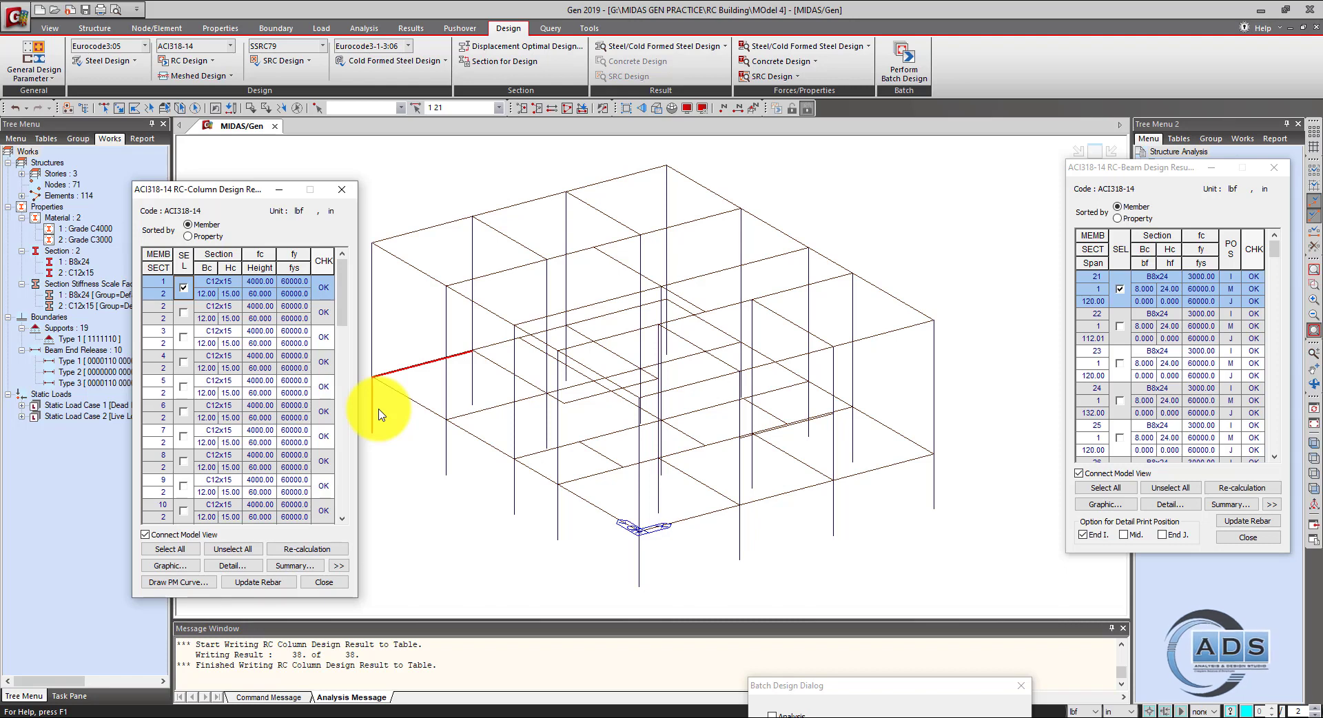
Open the graphic design report of column member 1 full size to review its capacity checks and P-M diagram, and close it.
click(178, 566)
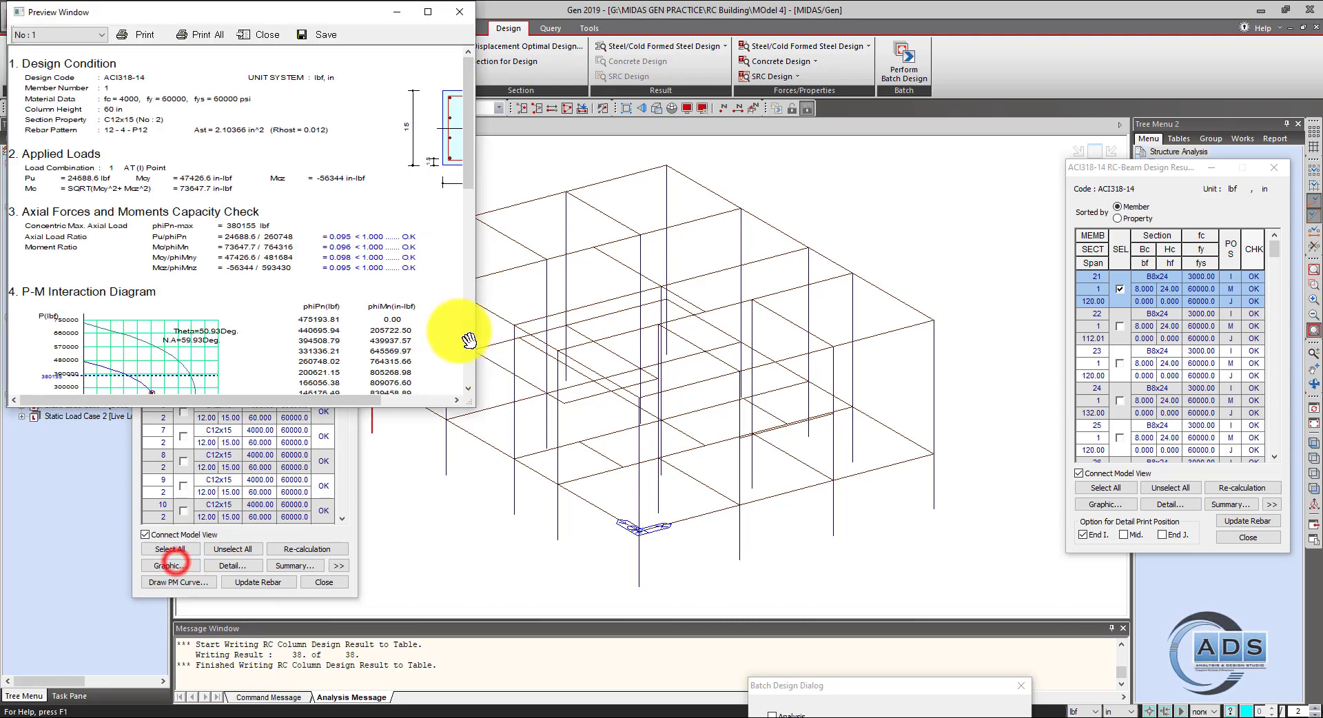
click(424, 12)
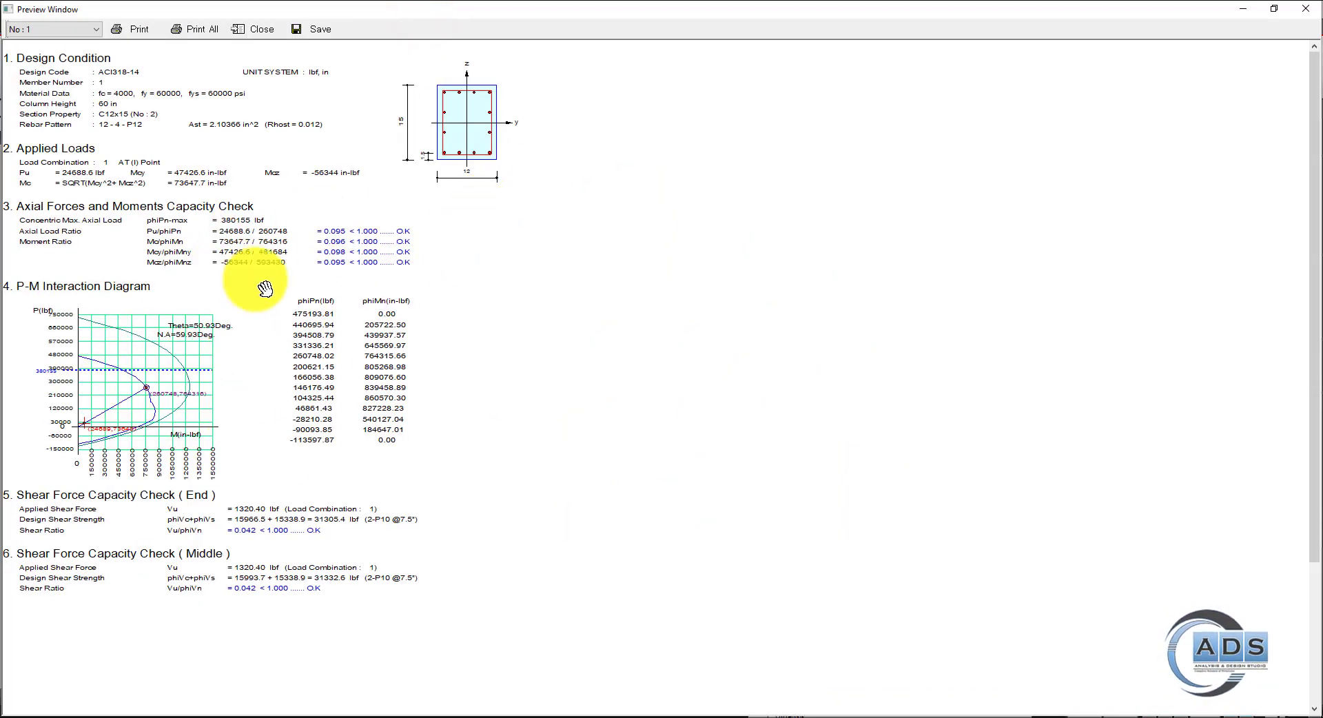
click(1308, 10)
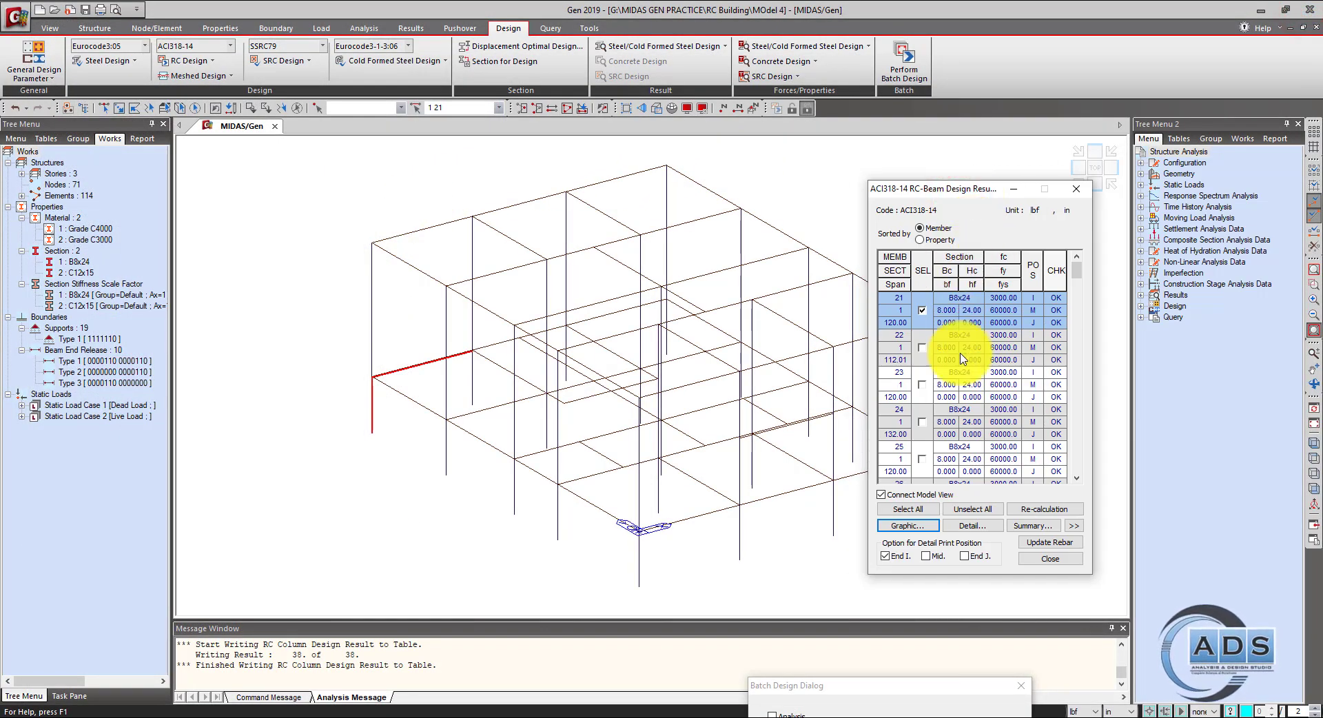
Open beam member 21's graphic report full size and capture its Bending Moment Capacity table with Snipping Tool.
click(914, 528)
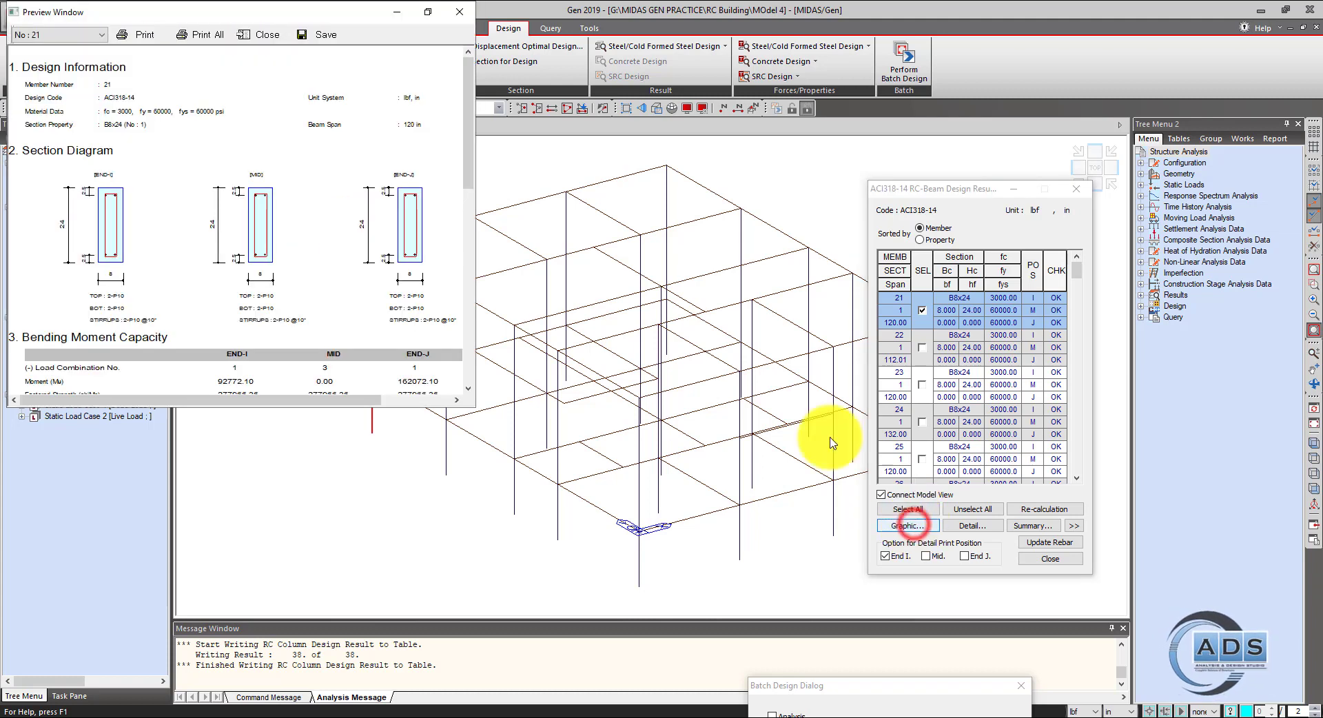
double_click(317, 11)
click(814, 192)
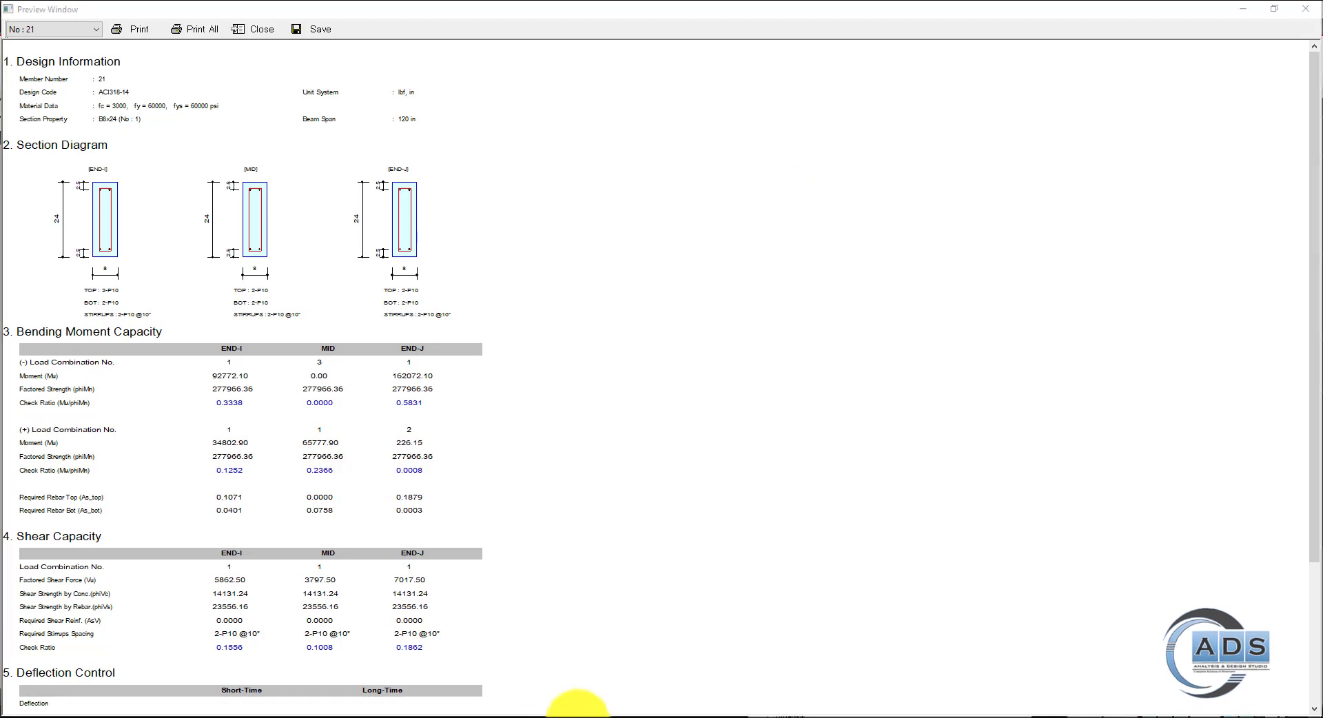
click(153, 432)
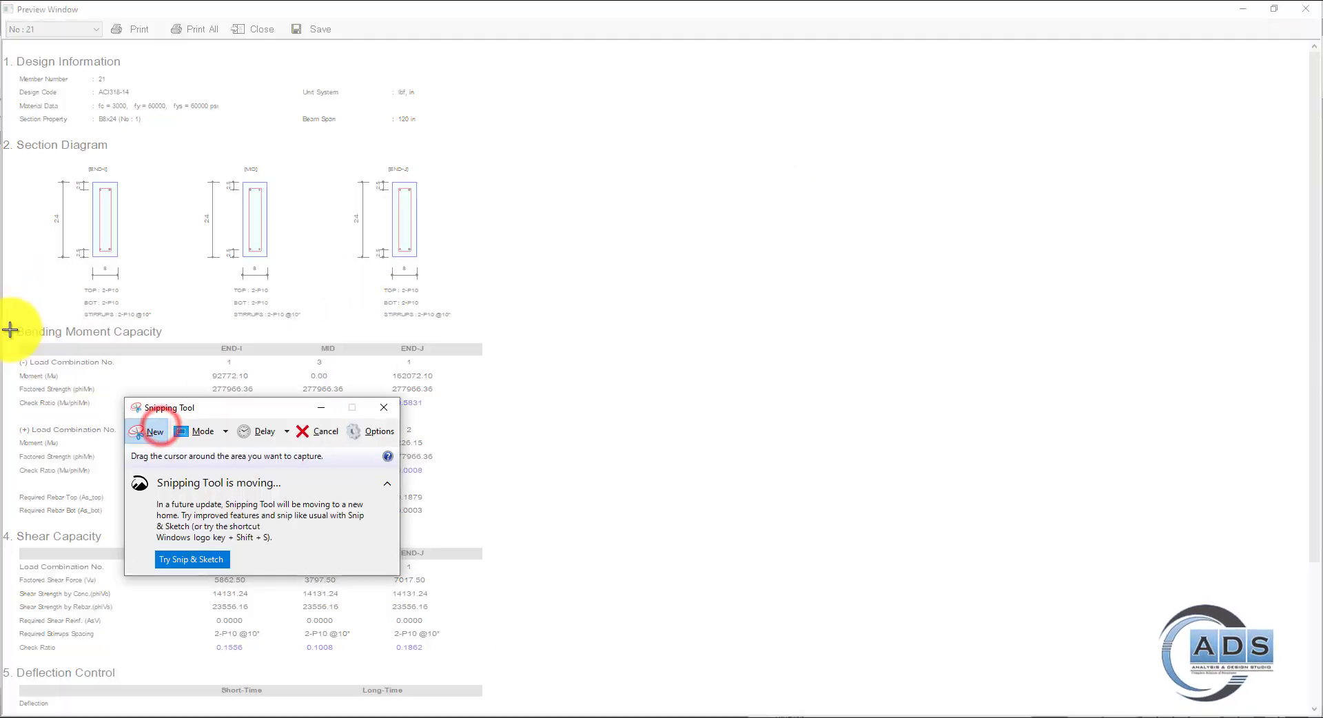
drag(2, 320, 502, 454)
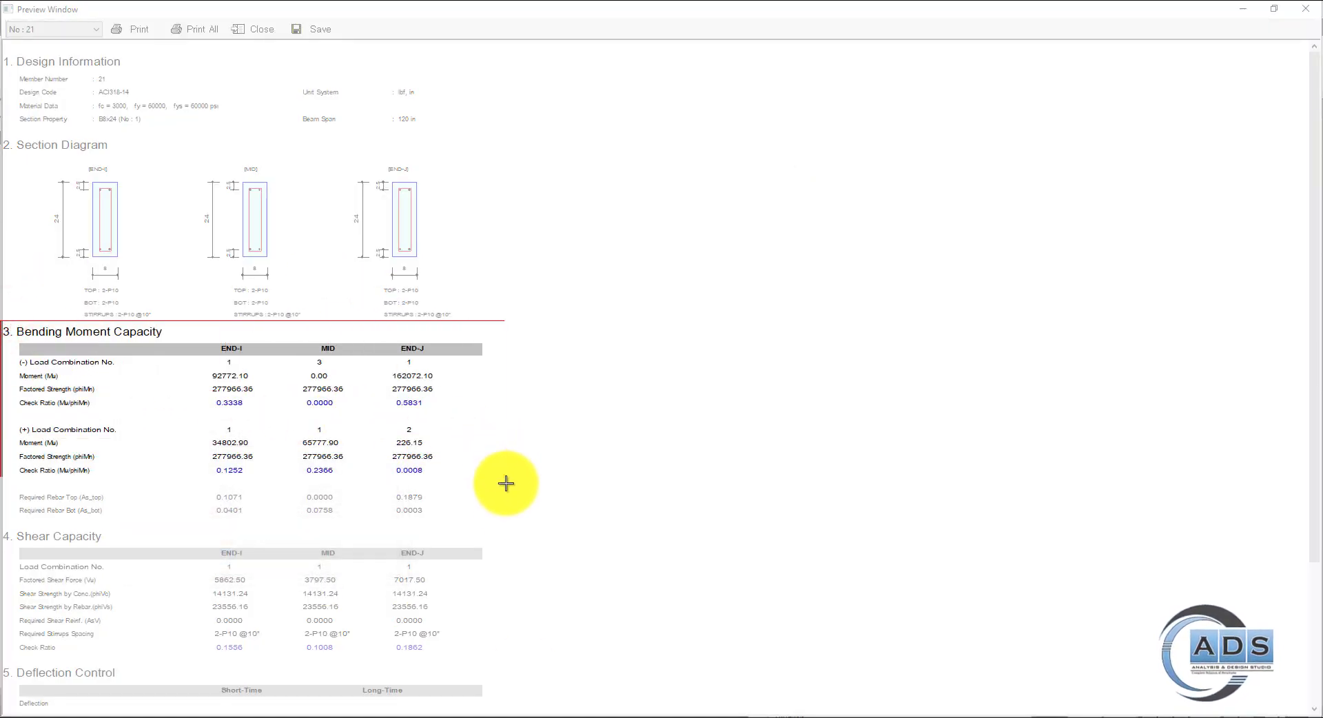
drag(512, 526, 512, 527)
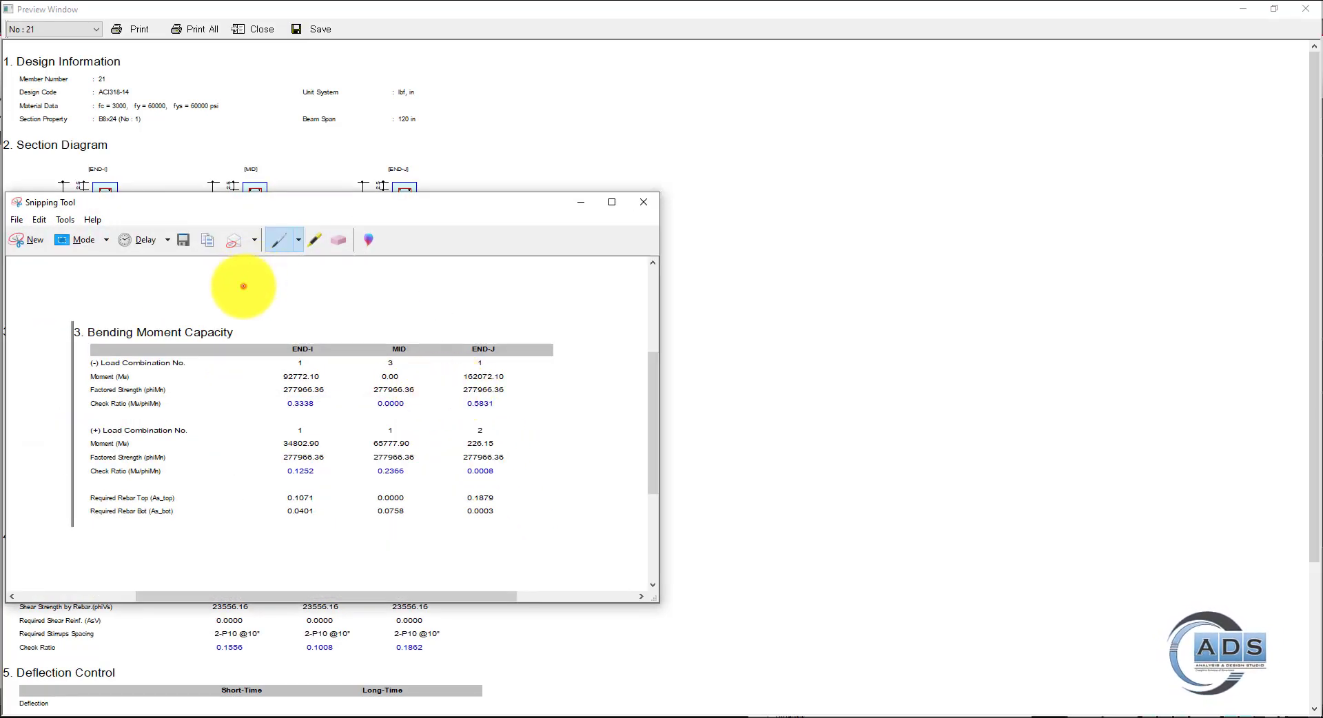
Annotate the captured table with 21, underline the Mu and phiMn labels, and circle the negative moment values.
drag(275, 273, 283, 290)
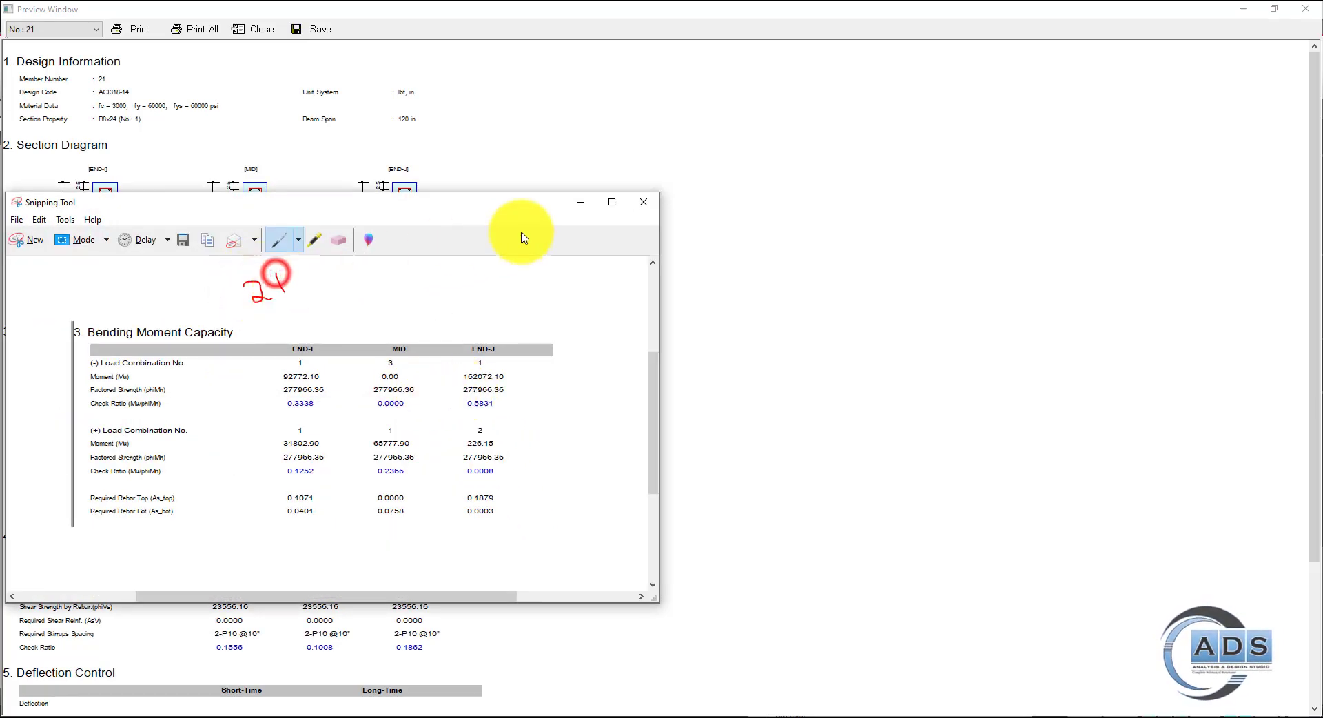
click(581, 203)
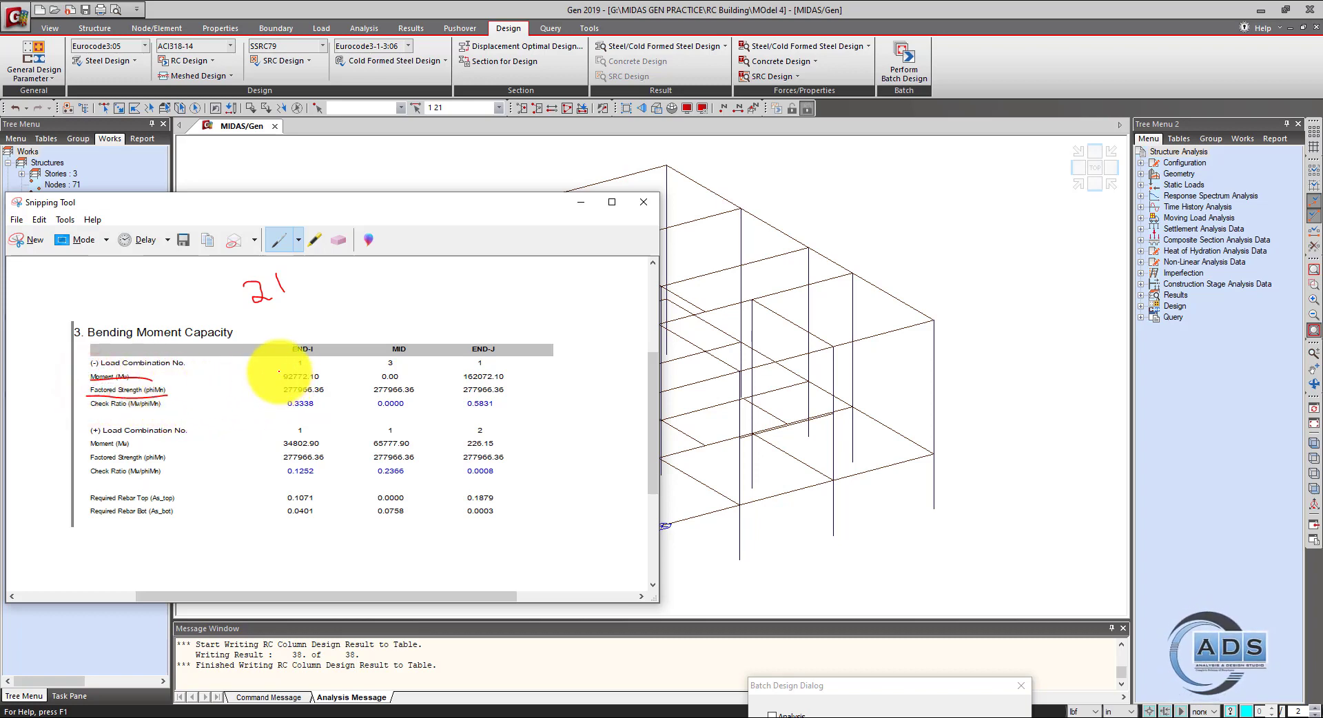
drag(279, 372, 510, 370)
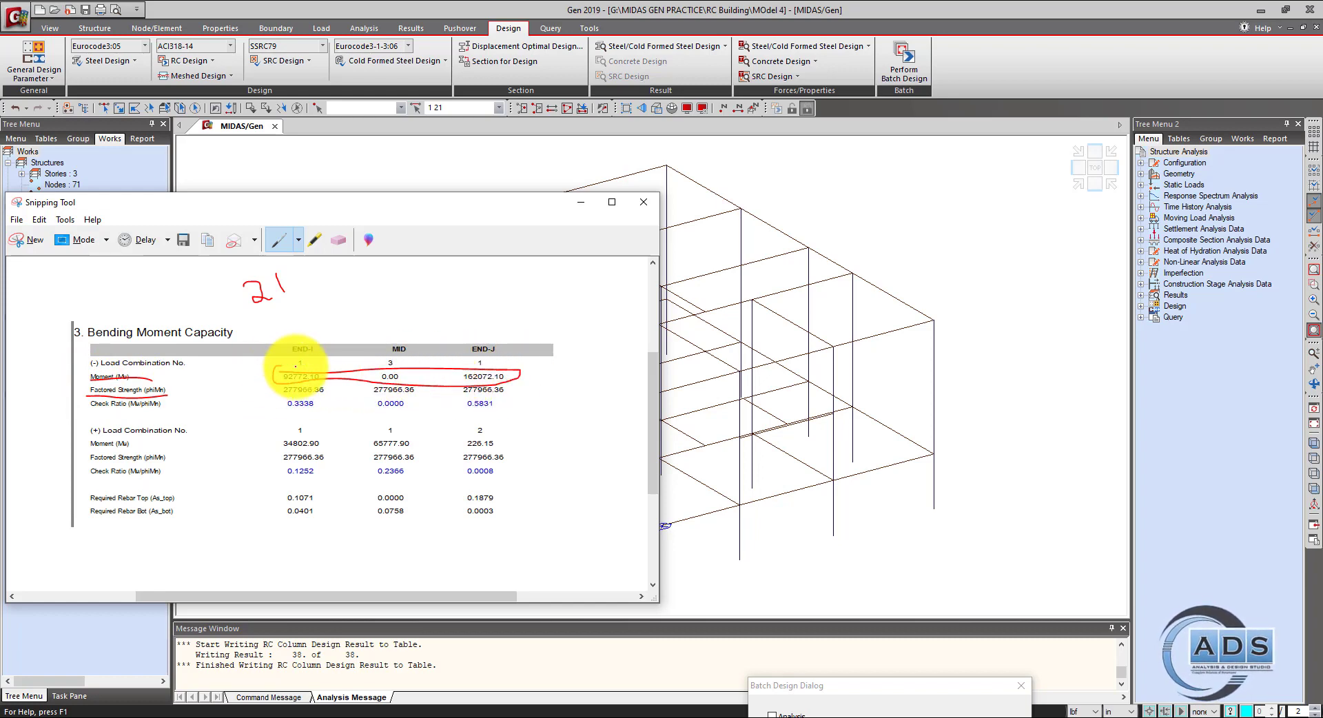
Bring the Batch Design dialog into view over the model and close it.
click(892, 219)
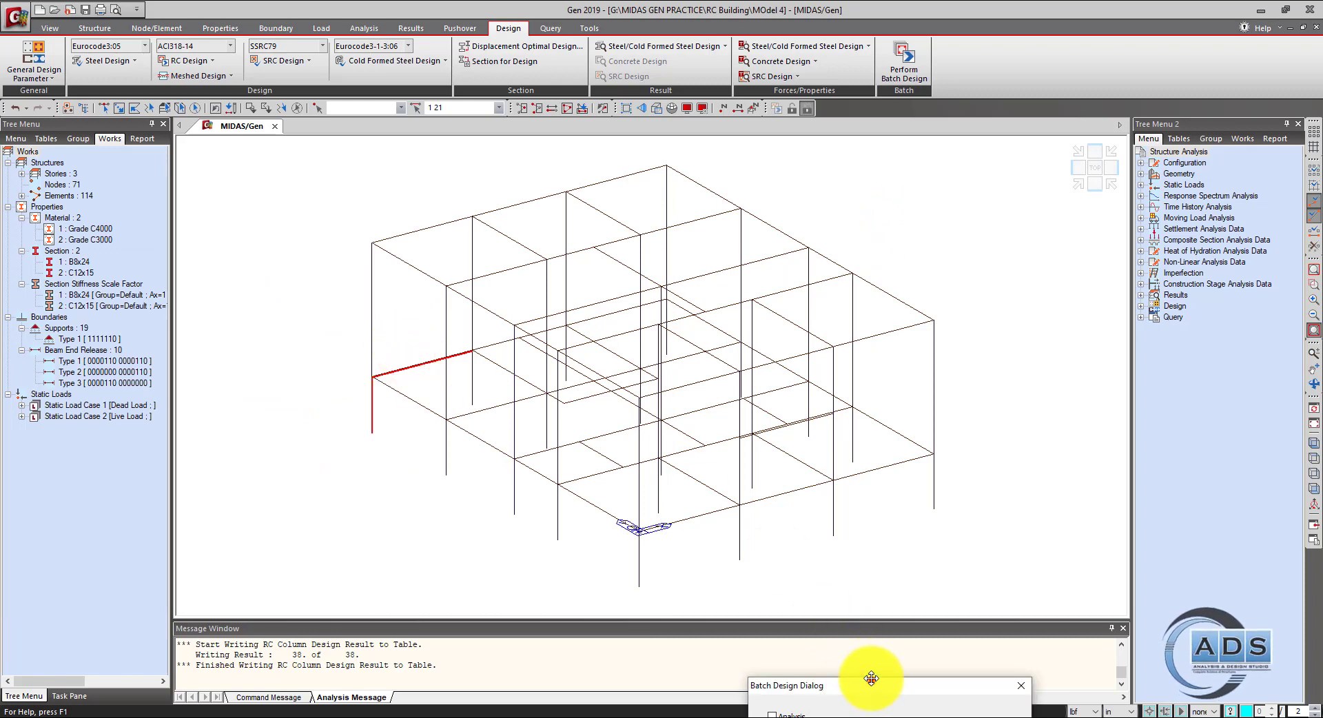
drag(871, 680, 800, 362)
click(945, 366)
Clear the member selection and show the element numbers on the model.
scroll(423, 378, up, 6)
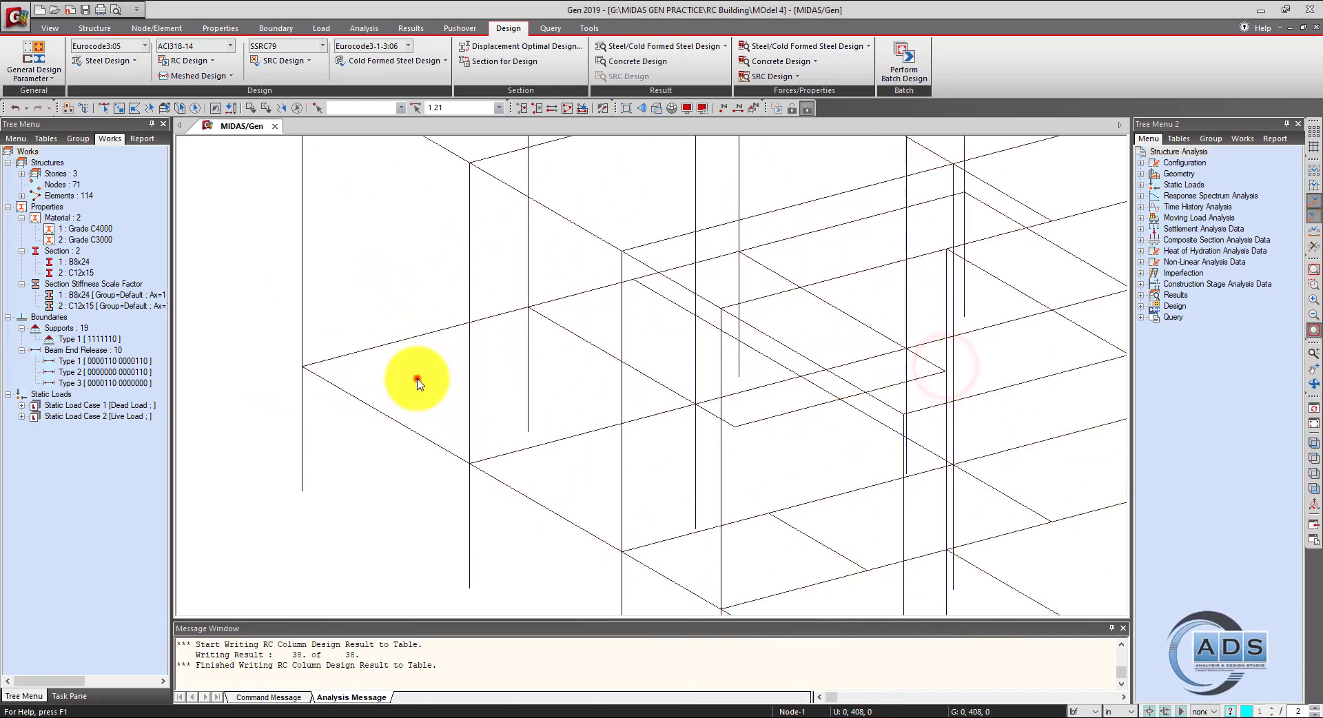
click(488, 385)
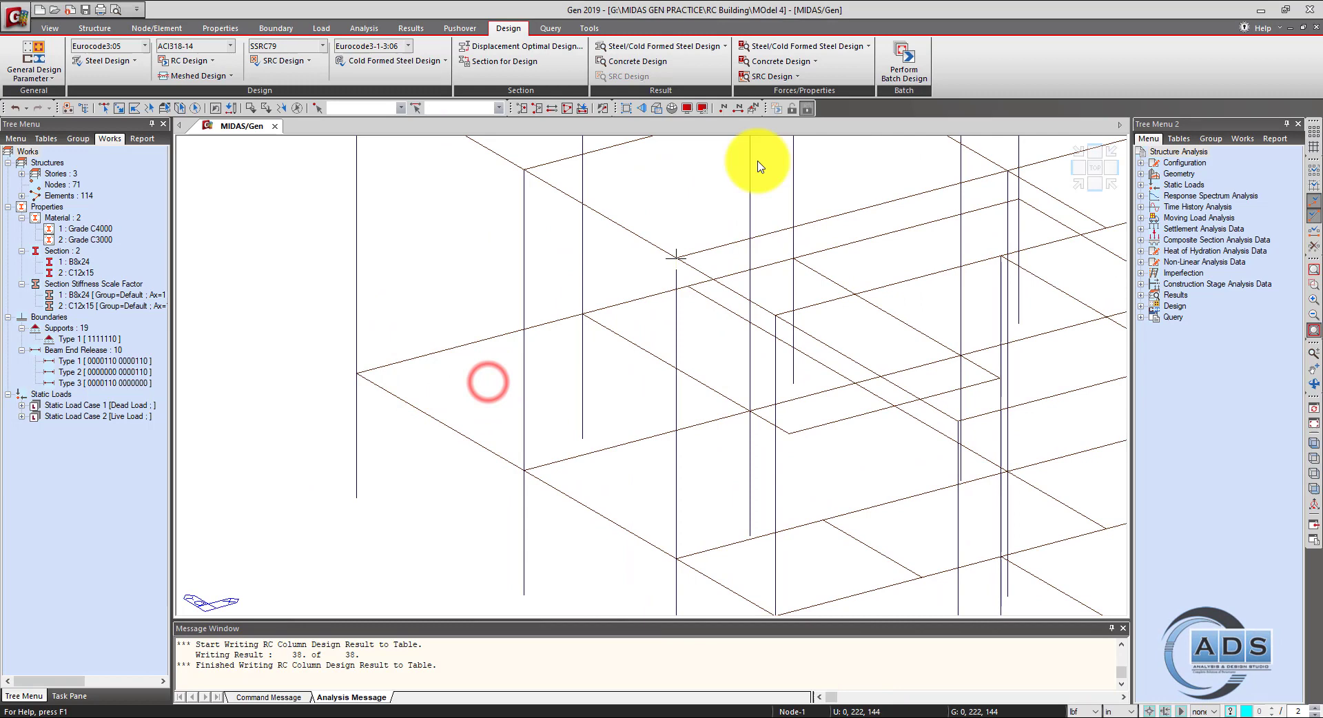
click(740, 109)
middle_drag(561, 348, 581, 380)
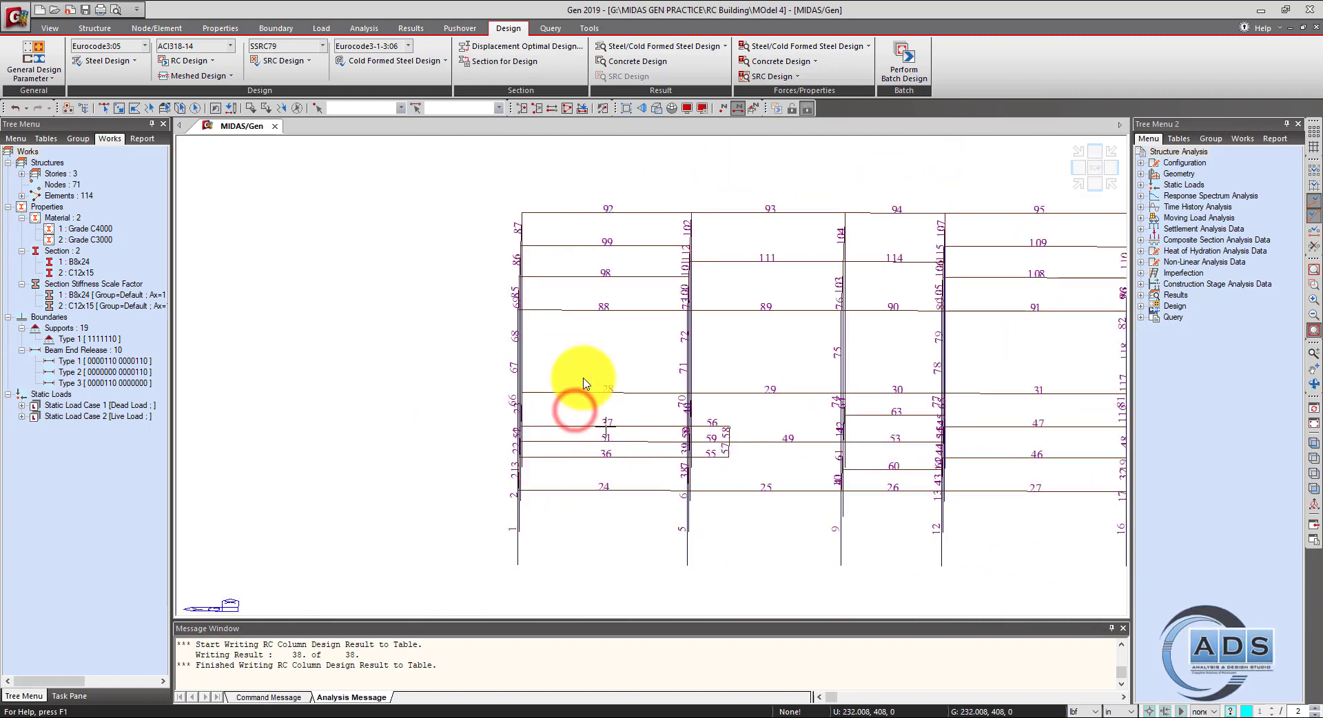
Activate only the end frame containing columns 1 to 4 and beam 21, and show it in elevation.
click(104, 111)
drag(478, 198, 590, 606)
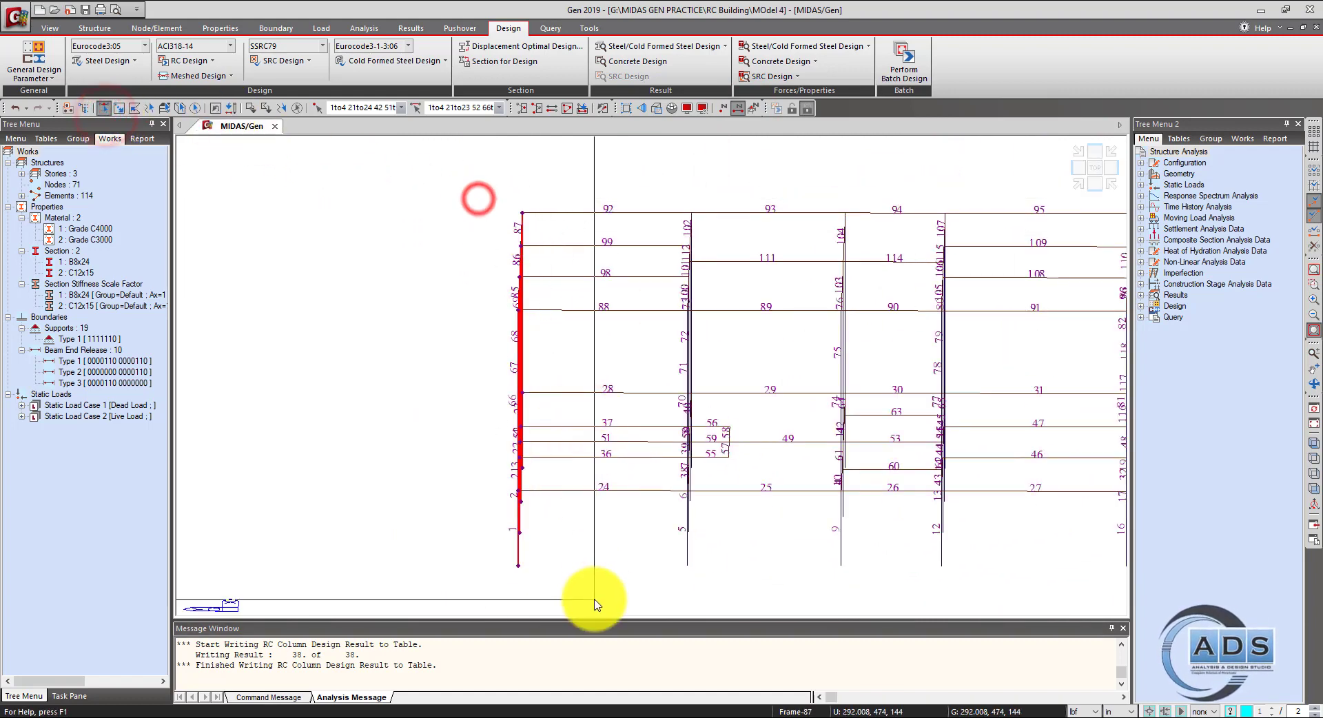
click(523, 109)
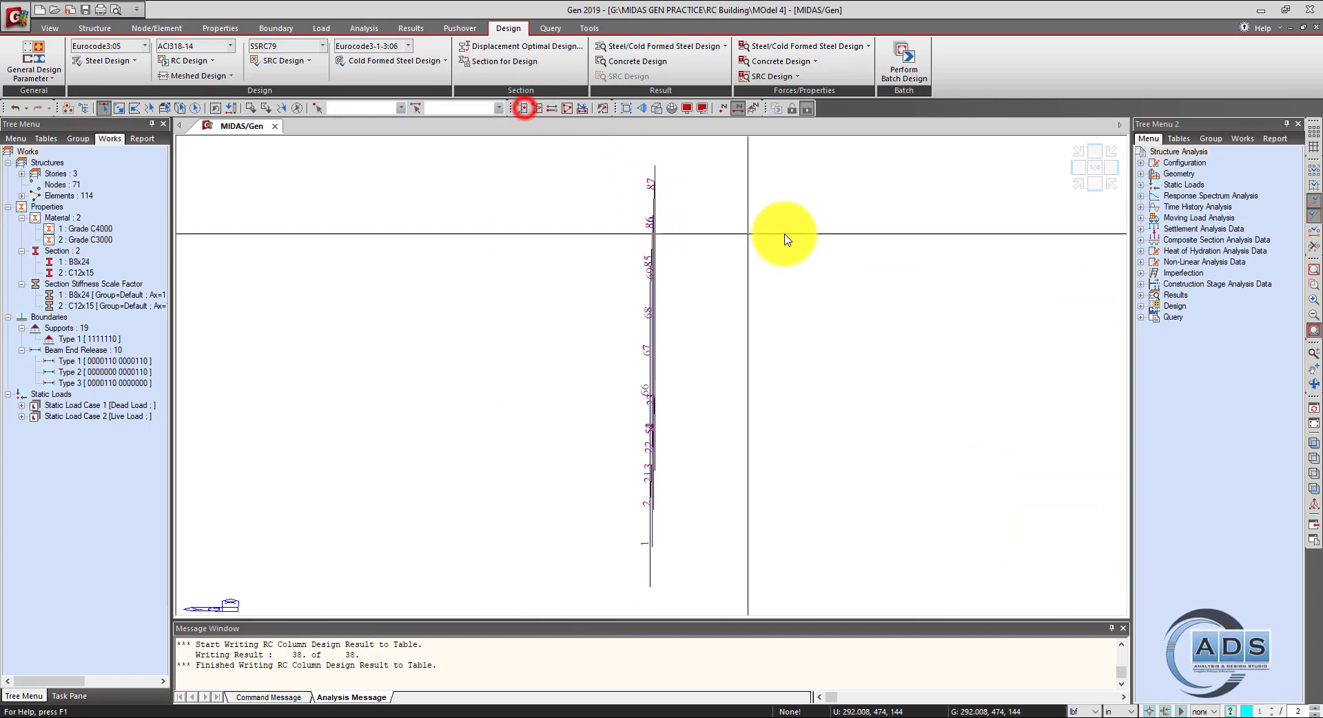
click(1076, 171)
drag(466, 494, 429, 395)
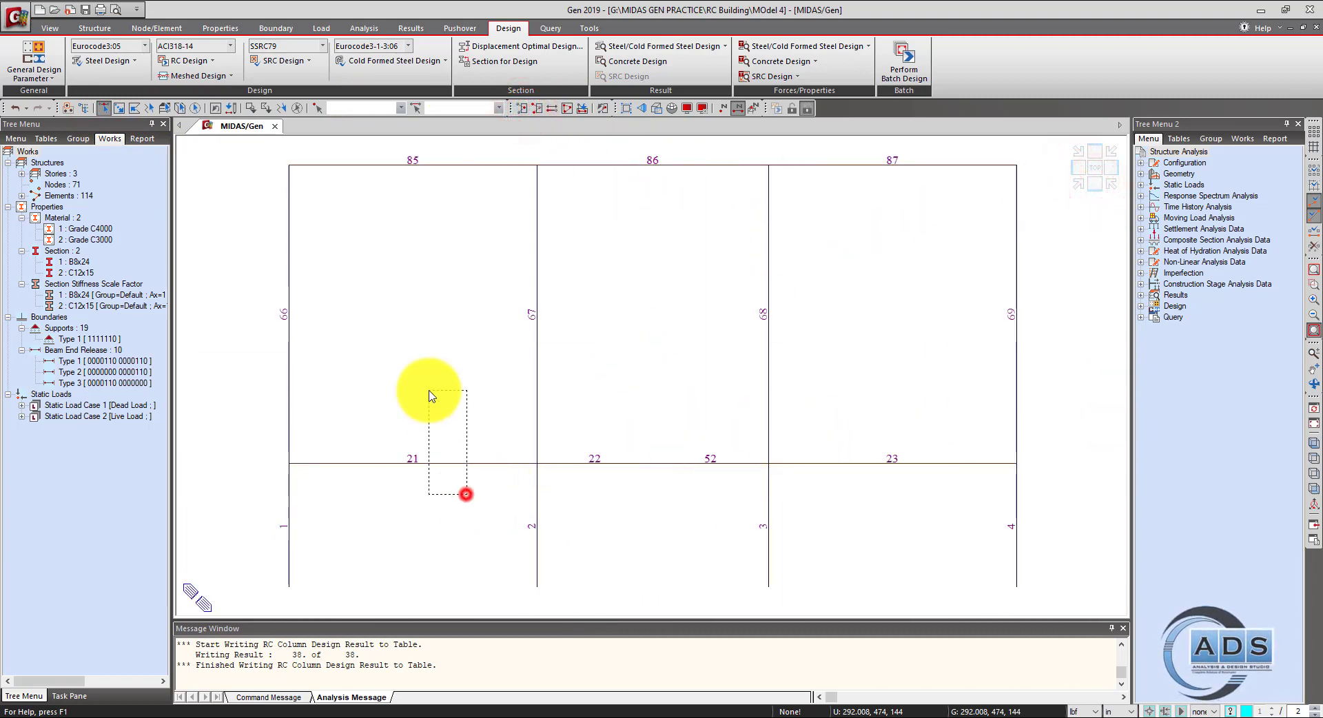
click(437, 381)
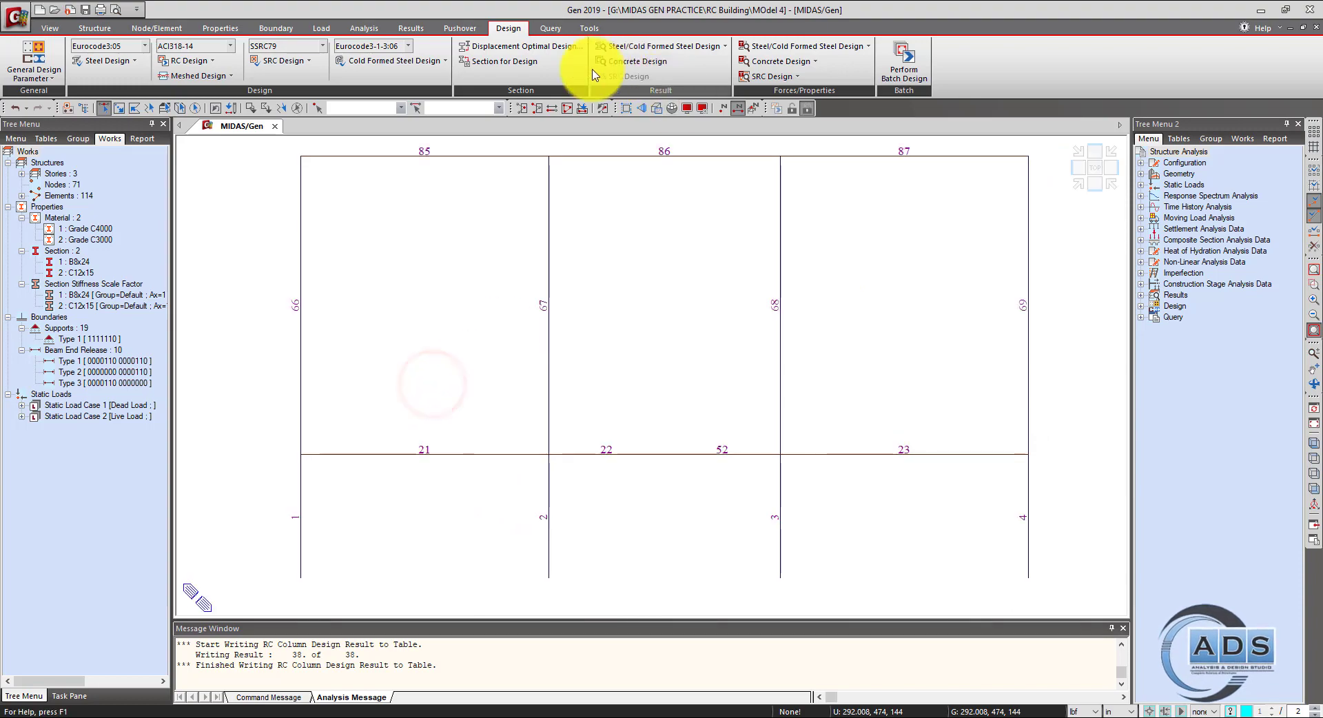
Open the Beam Diagrams force results and circle the negative load combination number at END-J in the captured table.
click(412, 29)
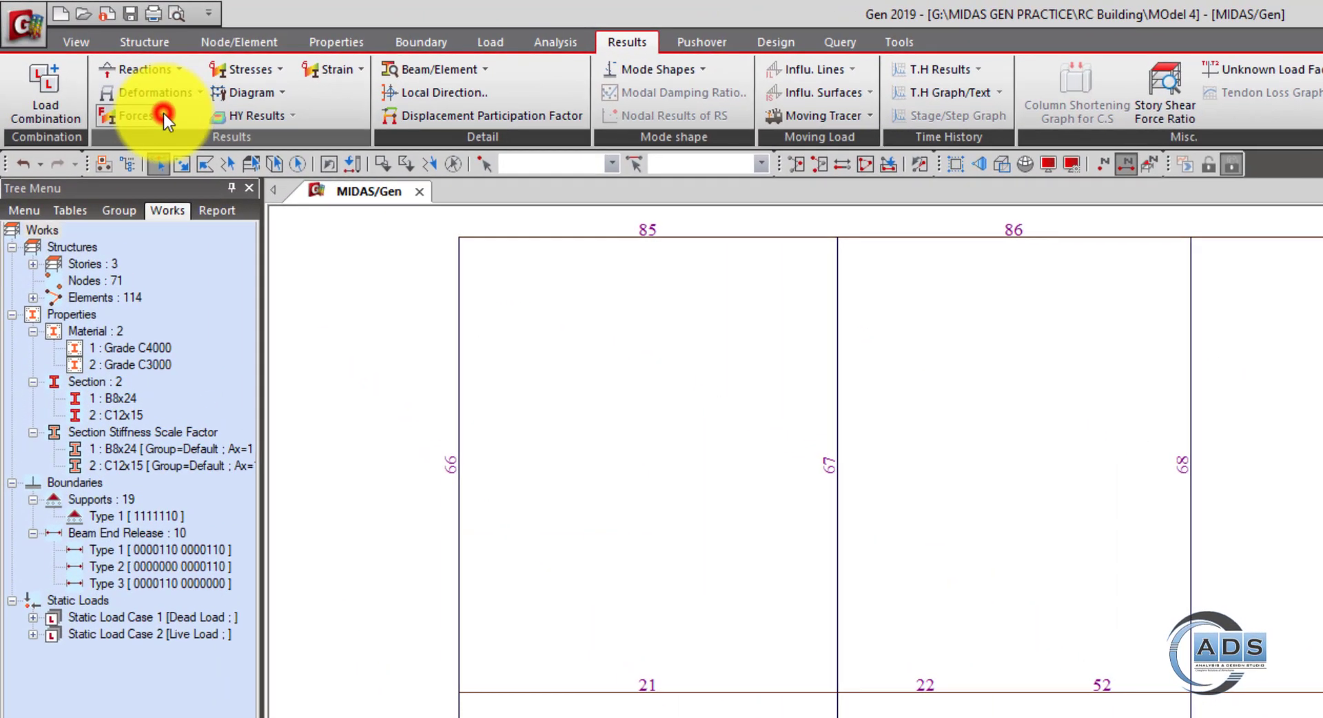
click(106, 76)
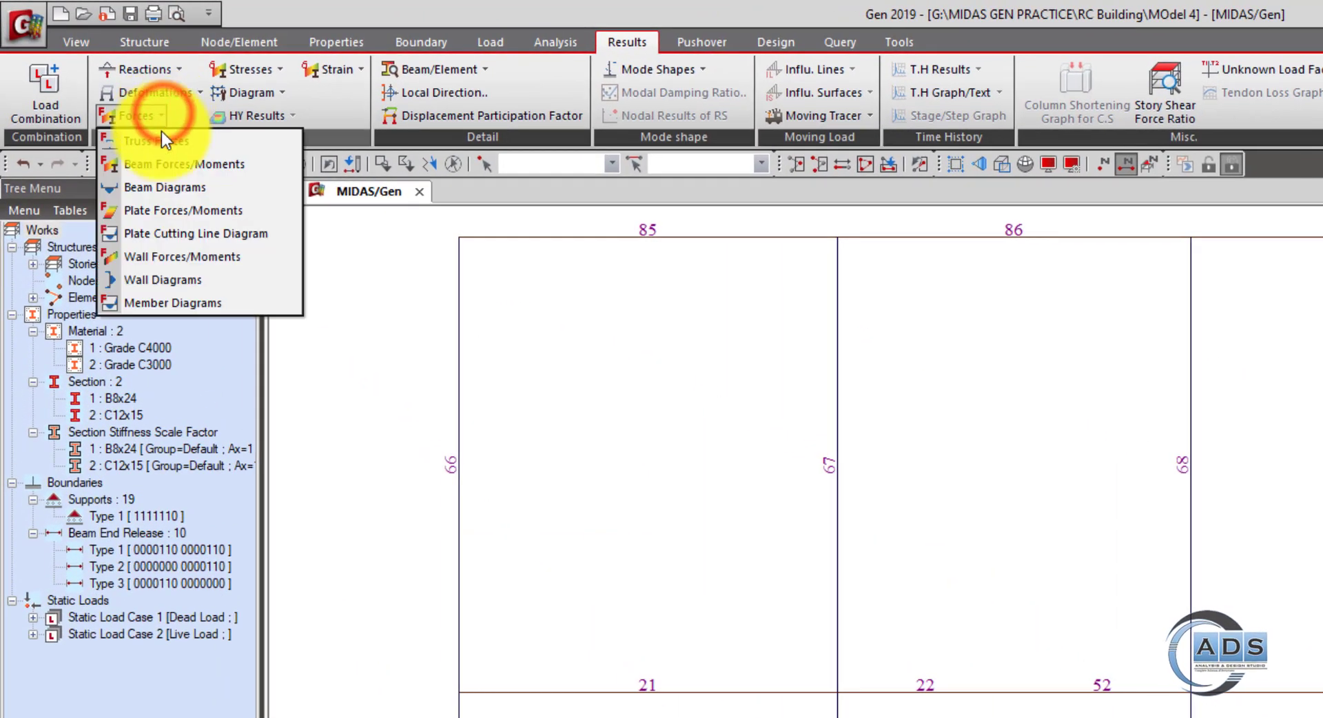
click(159, 186)
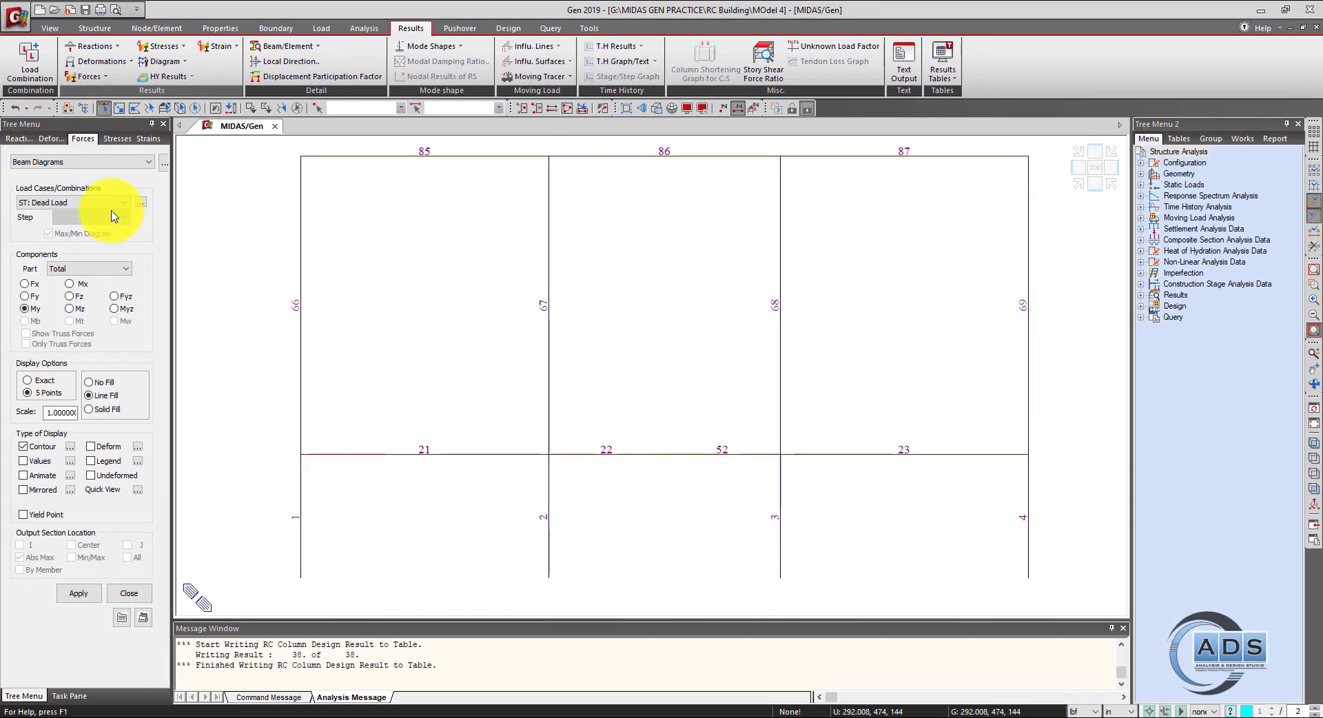
click(603, 715)
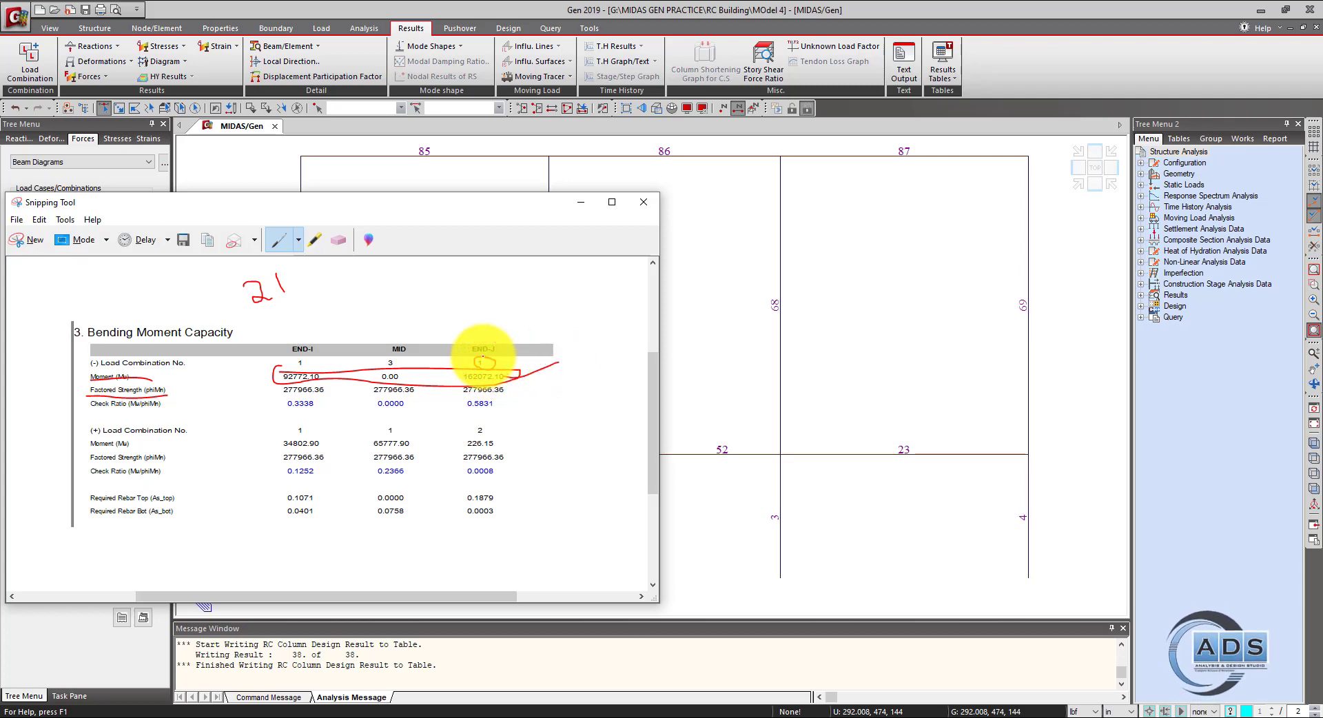
click(582, 205)
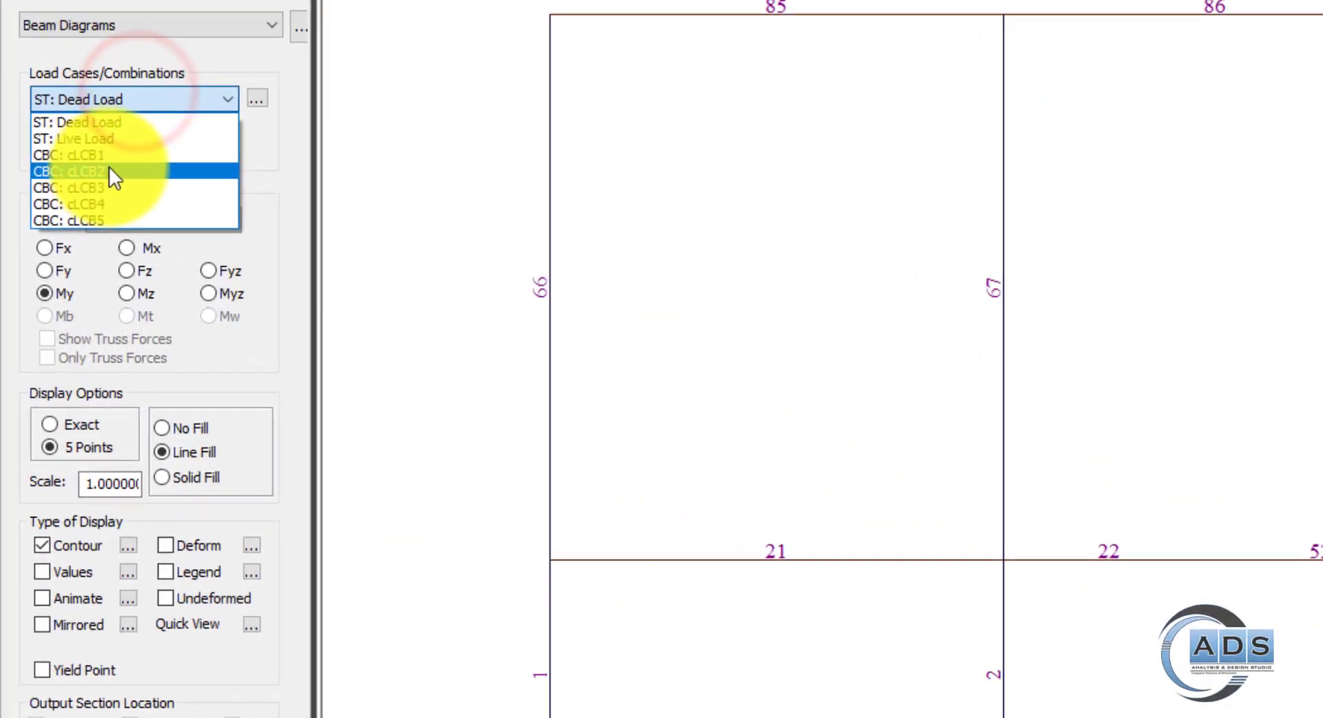
Display the My beam diagram for load combination cLCB1 as a solid-filled contour.
click(61, 234)
click(121, 146)
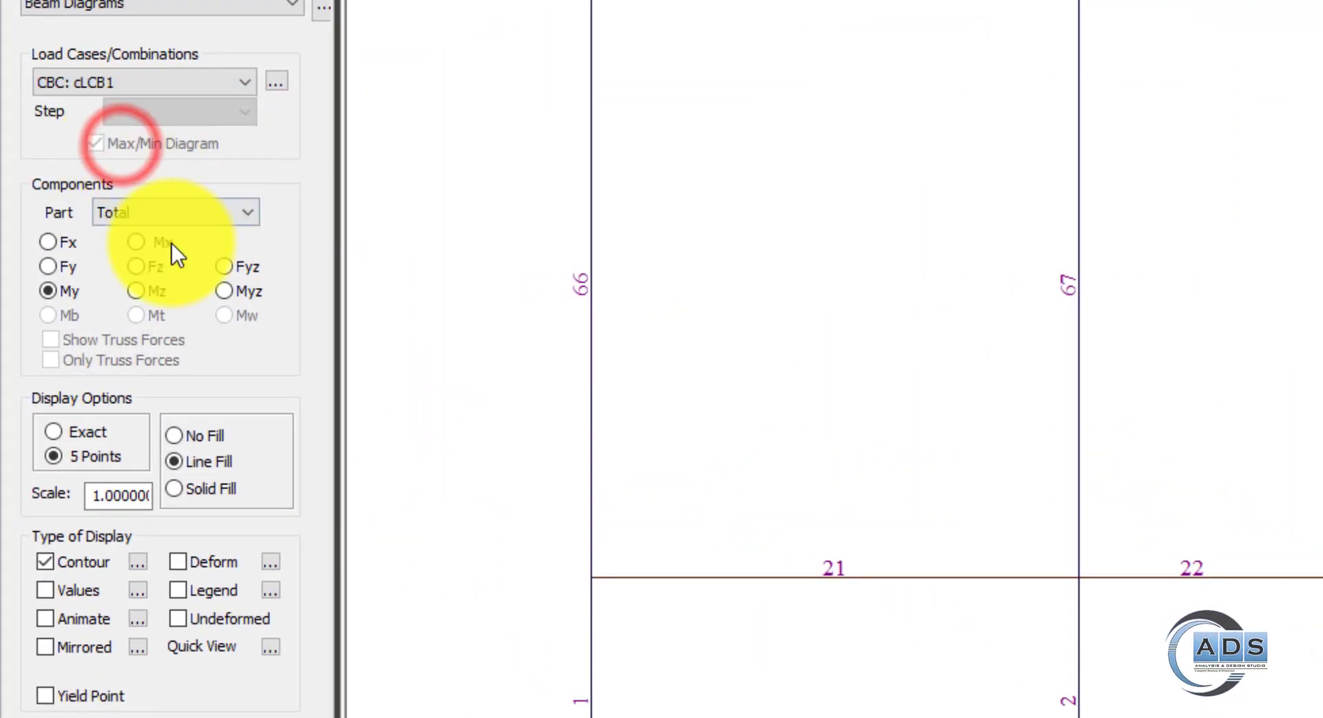
click(50, 291)
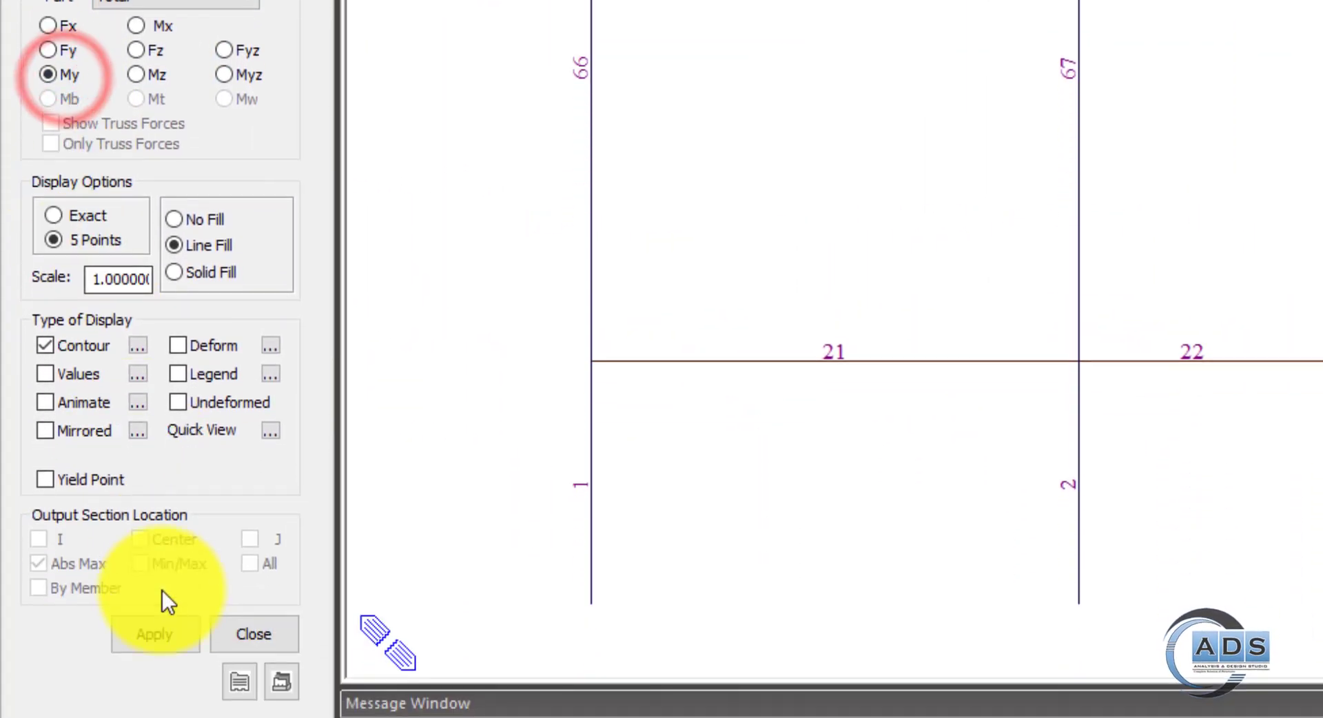
click(163, 628)
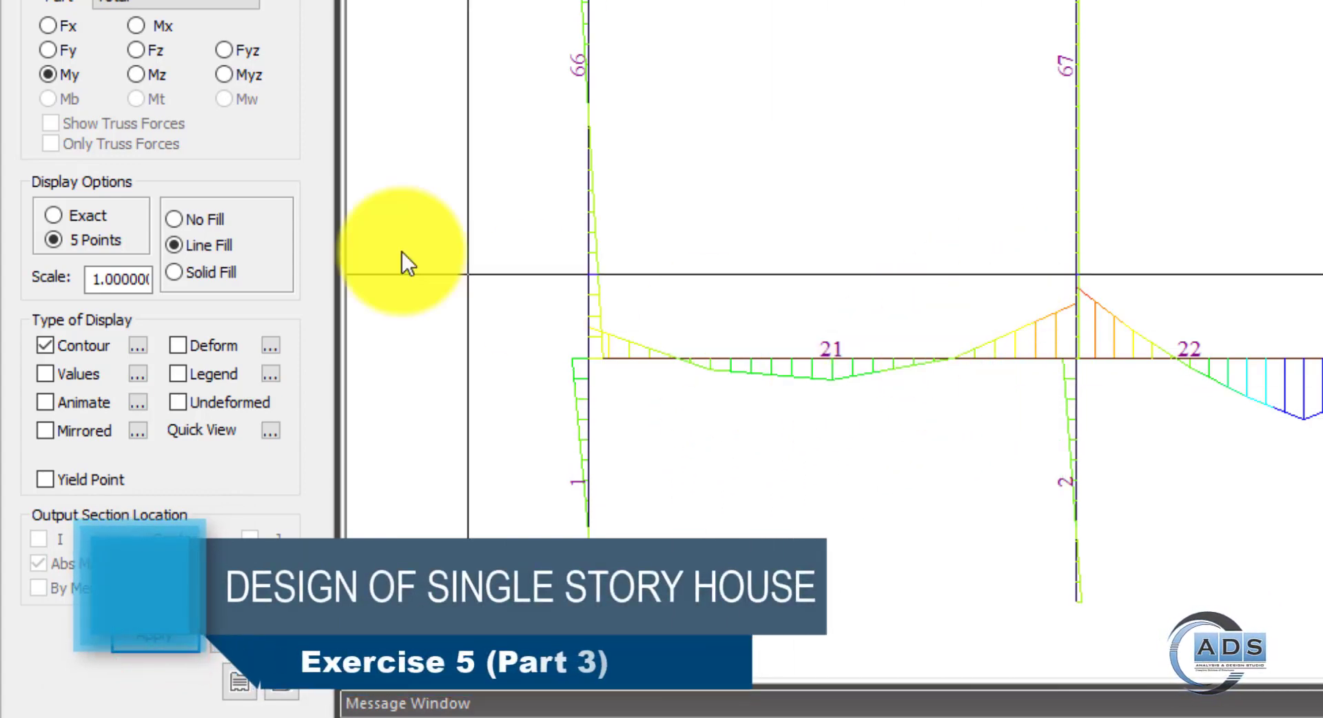
click(166, 646)
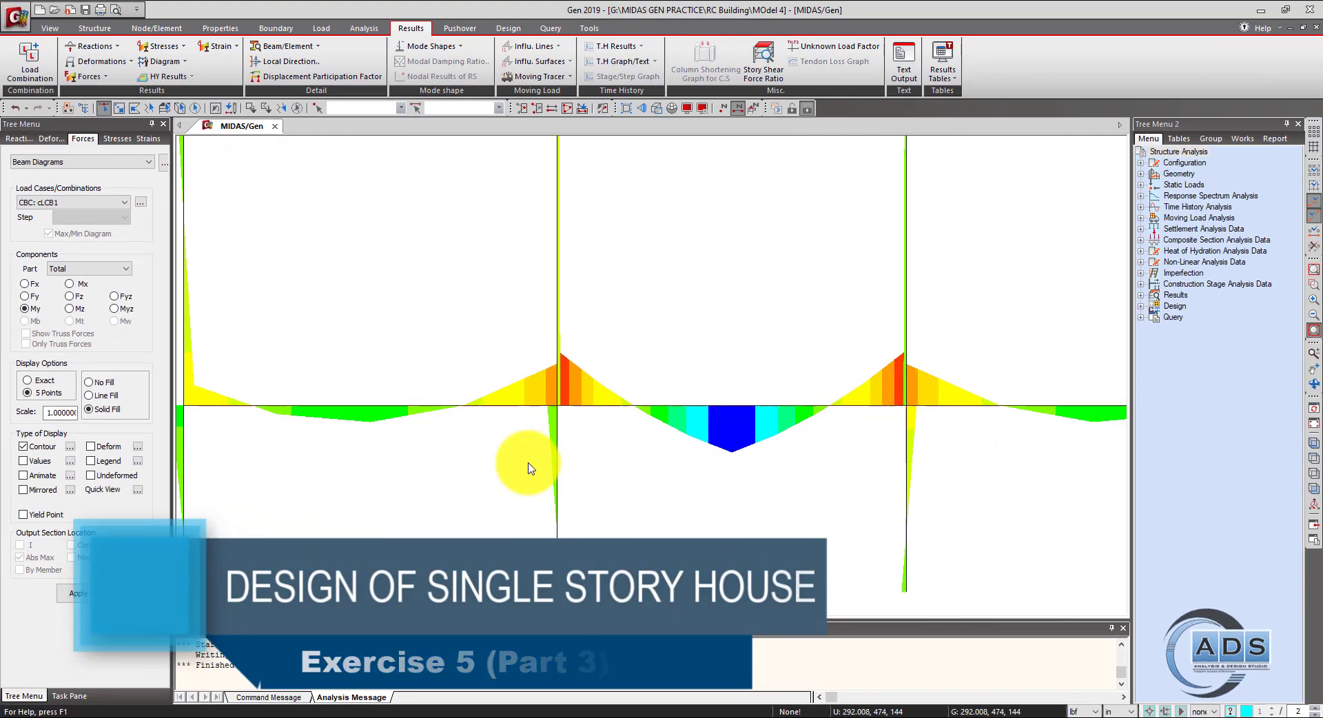
Centre the diagram on beam 21 and display the moment values on it.
scroll(531, 468, up, 1)
middle_drag(526, 461, 694, 460)
scroll(715, 460, down, 1)
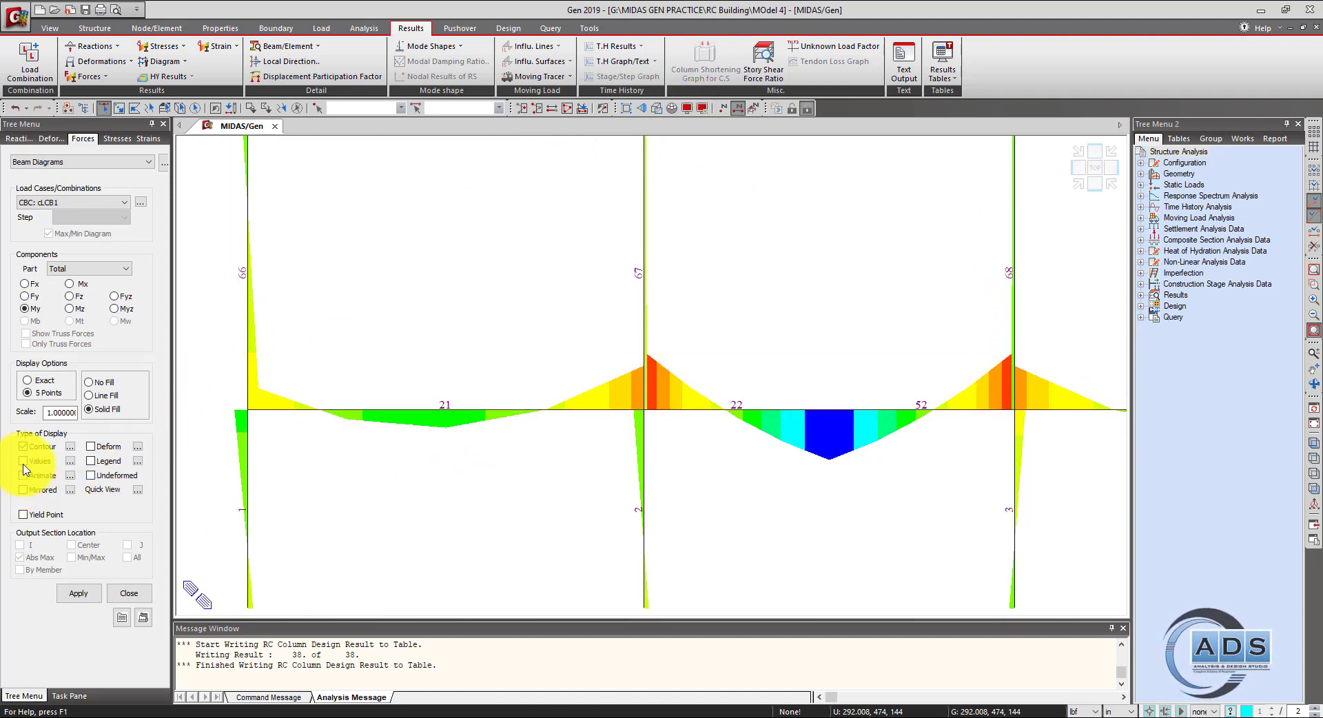
click(75, 594)
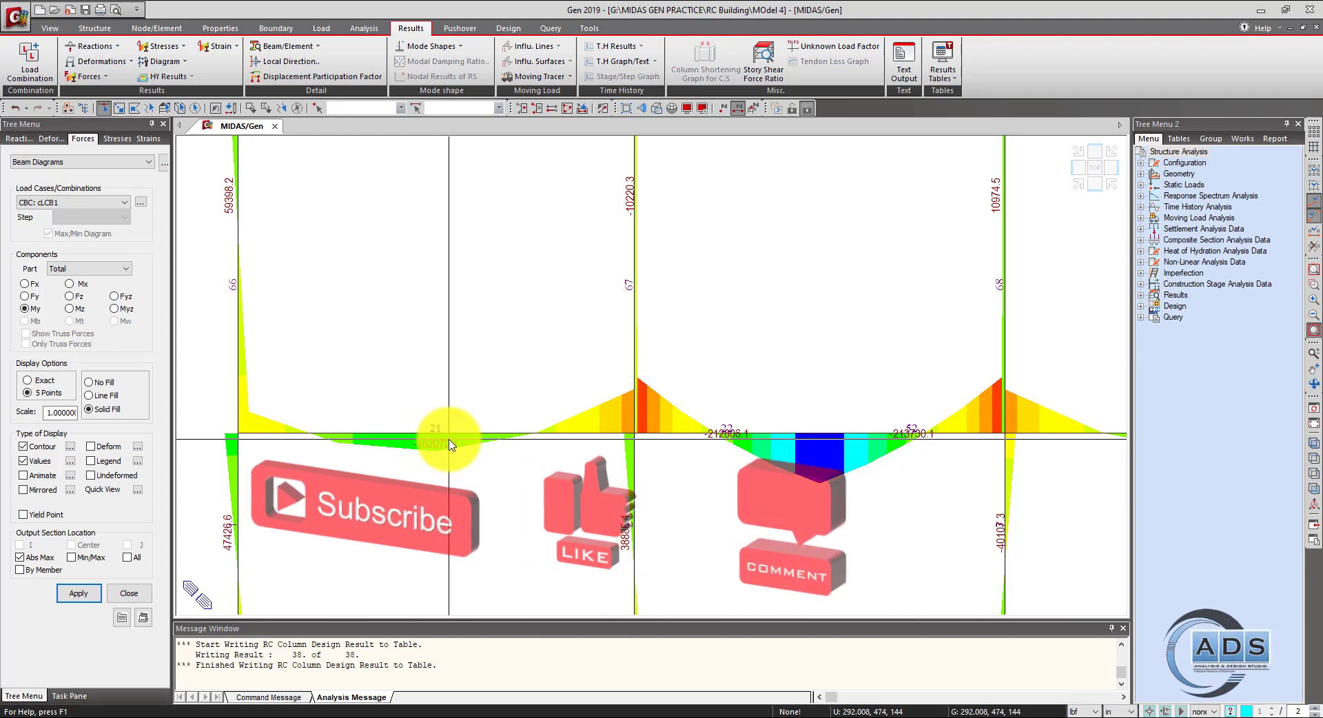
Enlarge the element number labels to font size 12 in the display options.
click(702, 109)
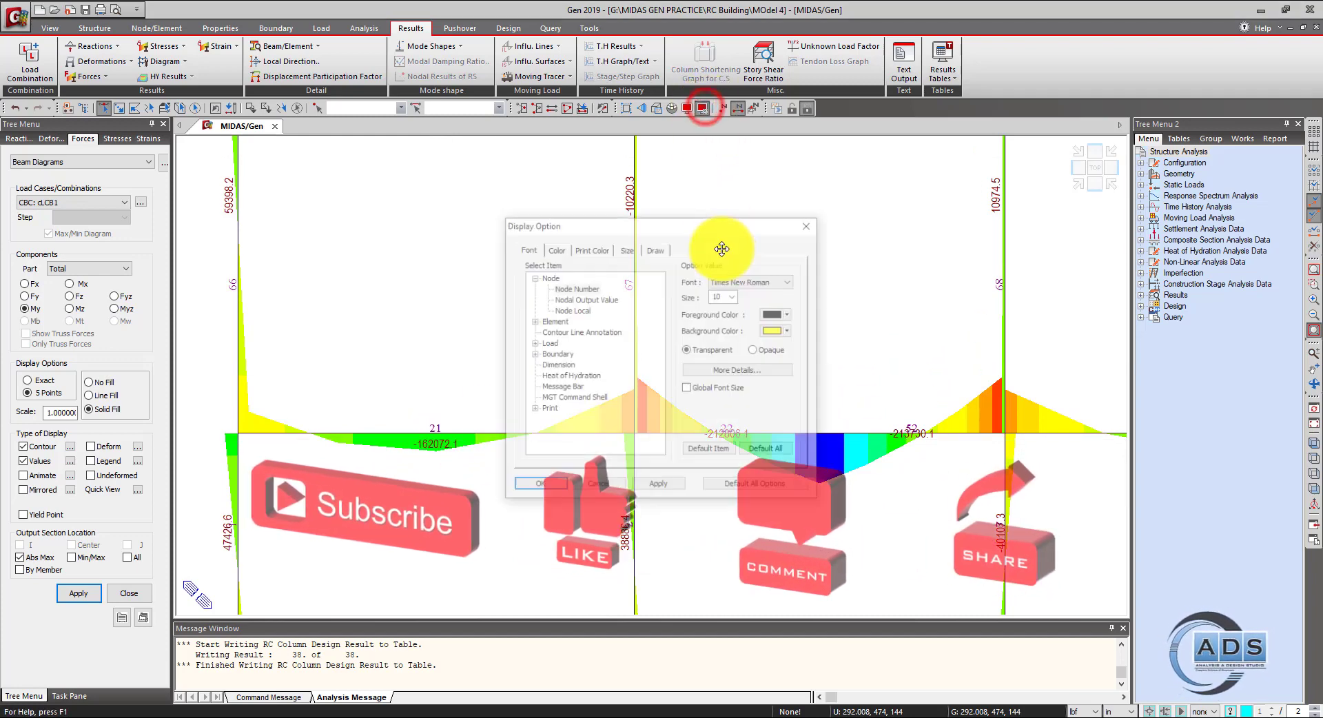
click(533, 321)
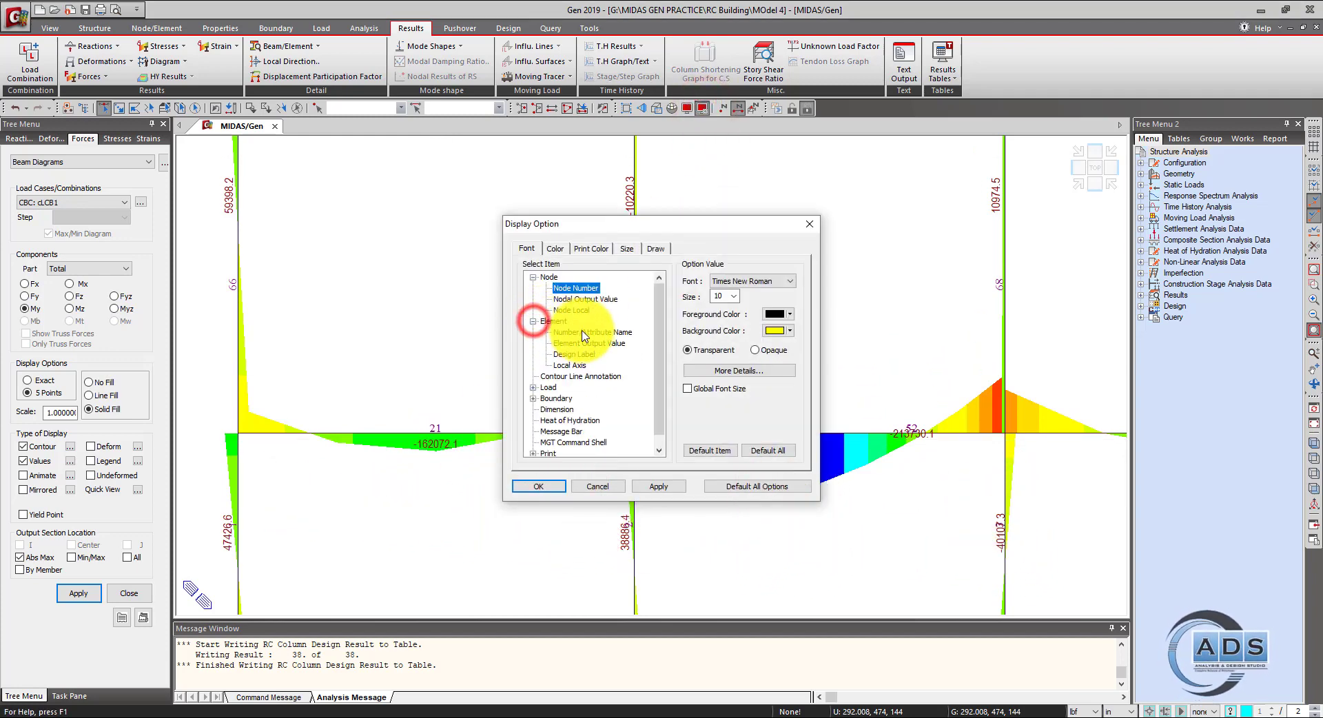
click(583, 333)
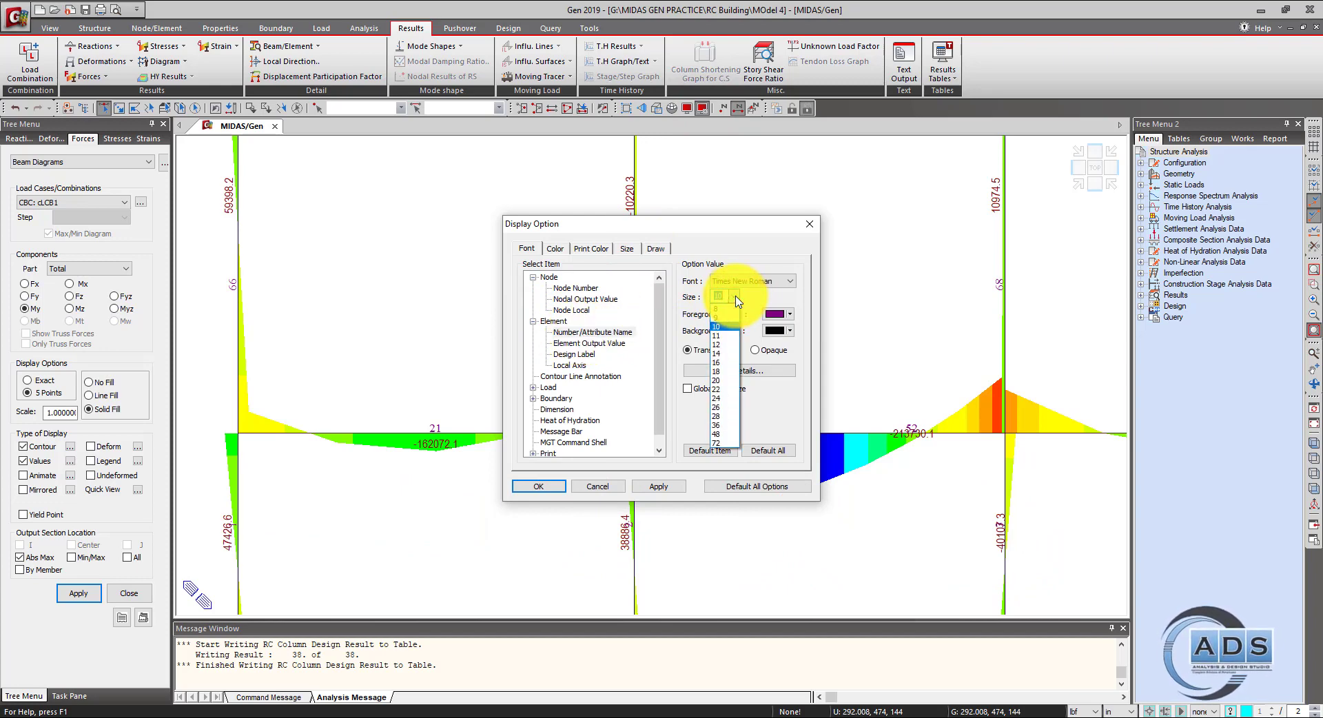
click(724, 344)
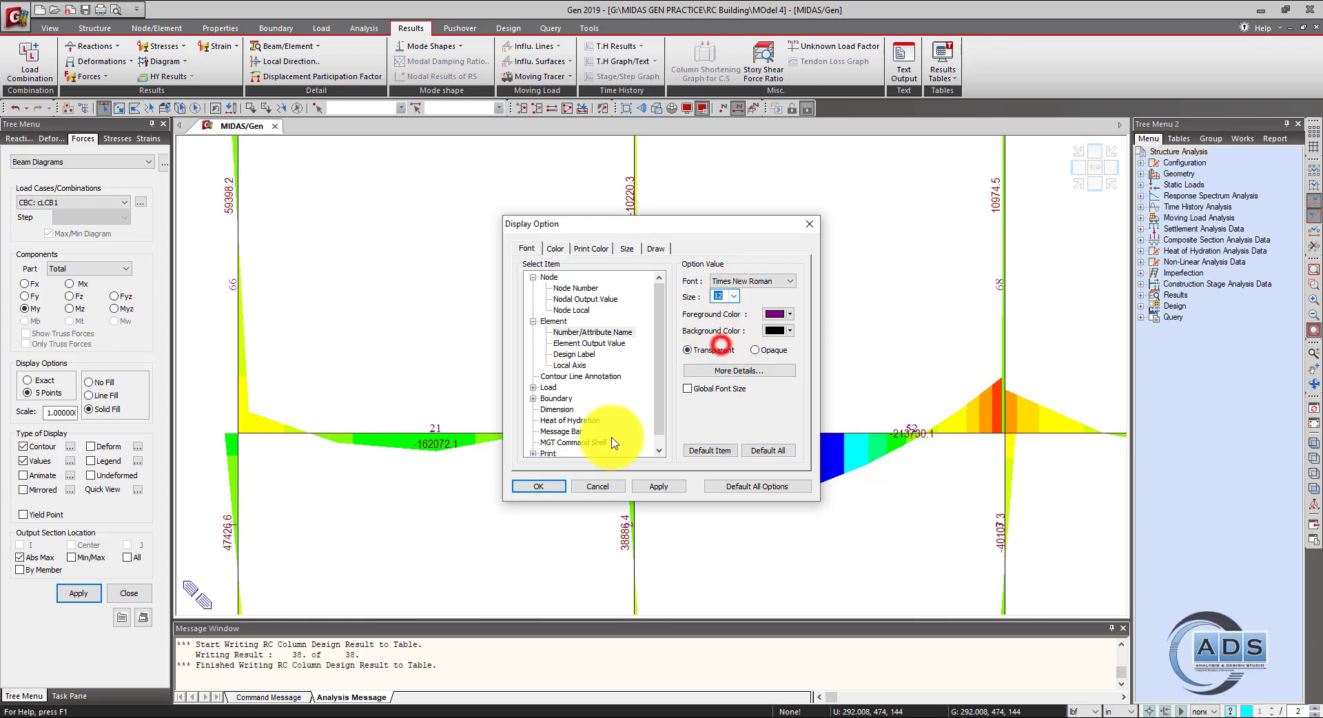
click(559, 487)
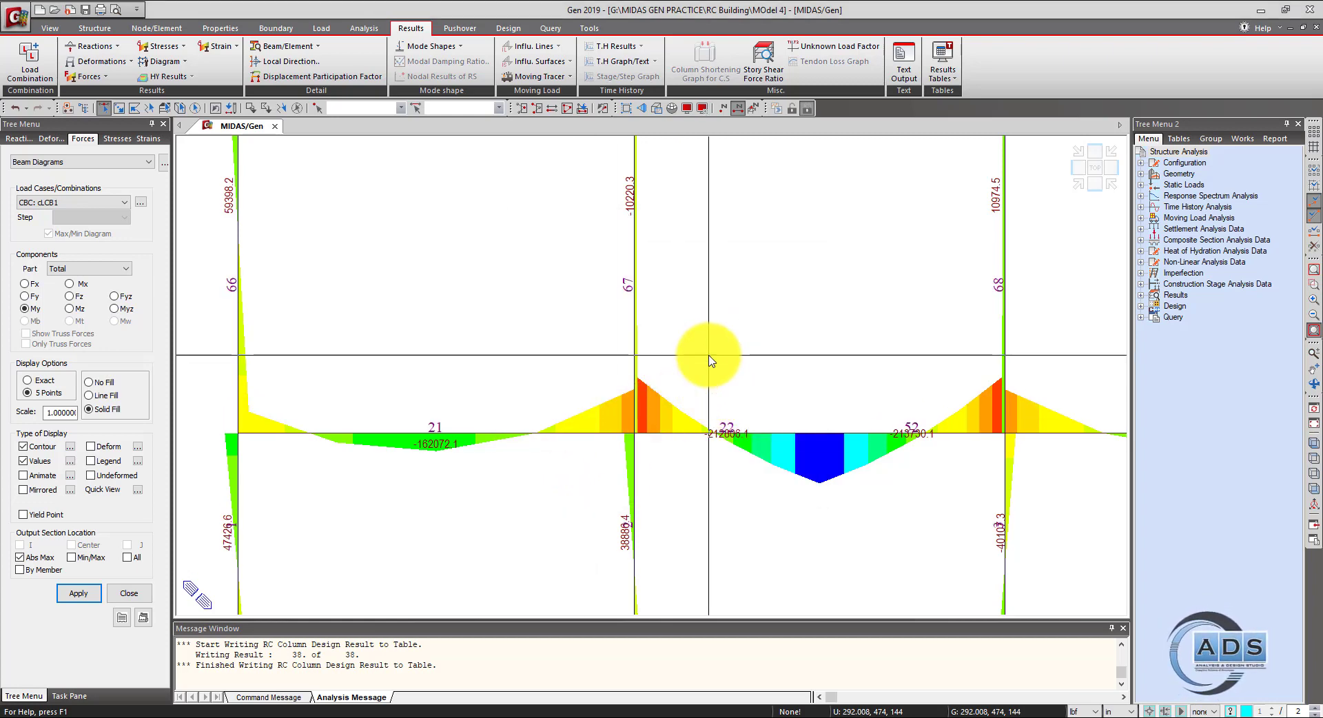
Show the moment values at the I, Center and J section locations instead of Abs Max.
scroll(710, 360, up, 5)
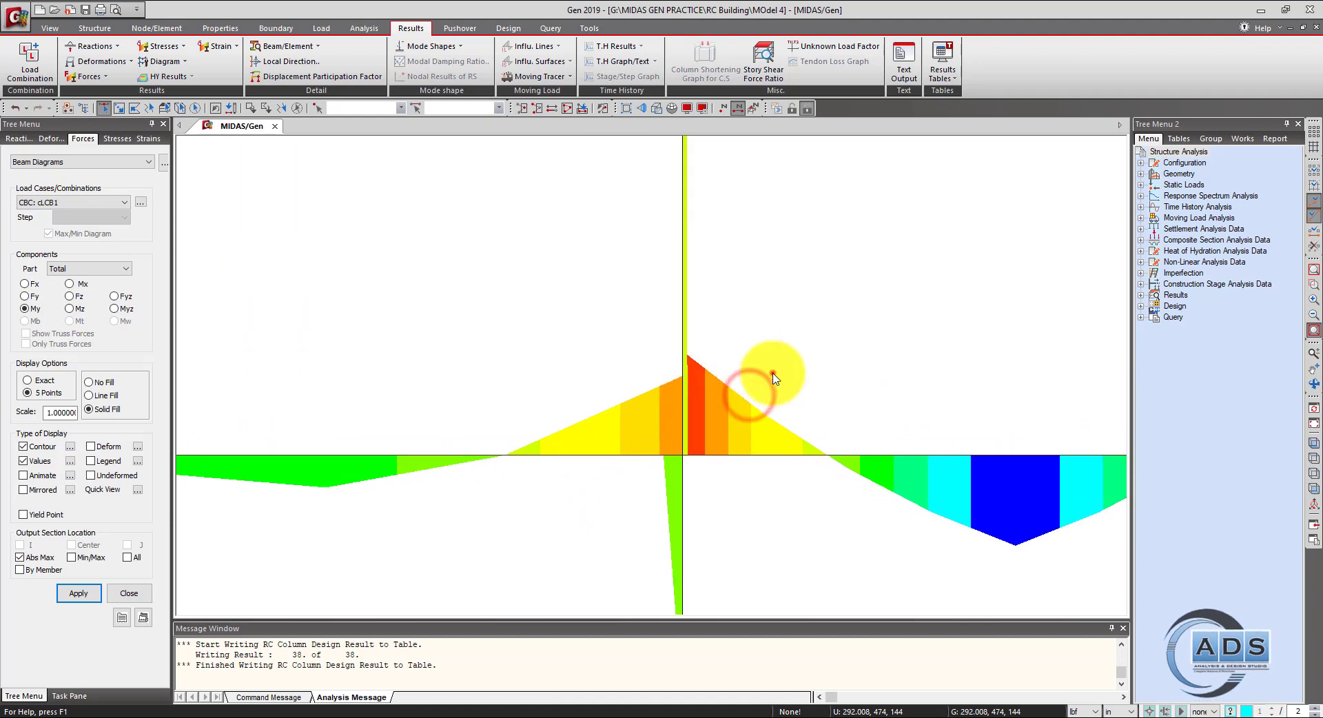
scroll(768, 376, down, 5)
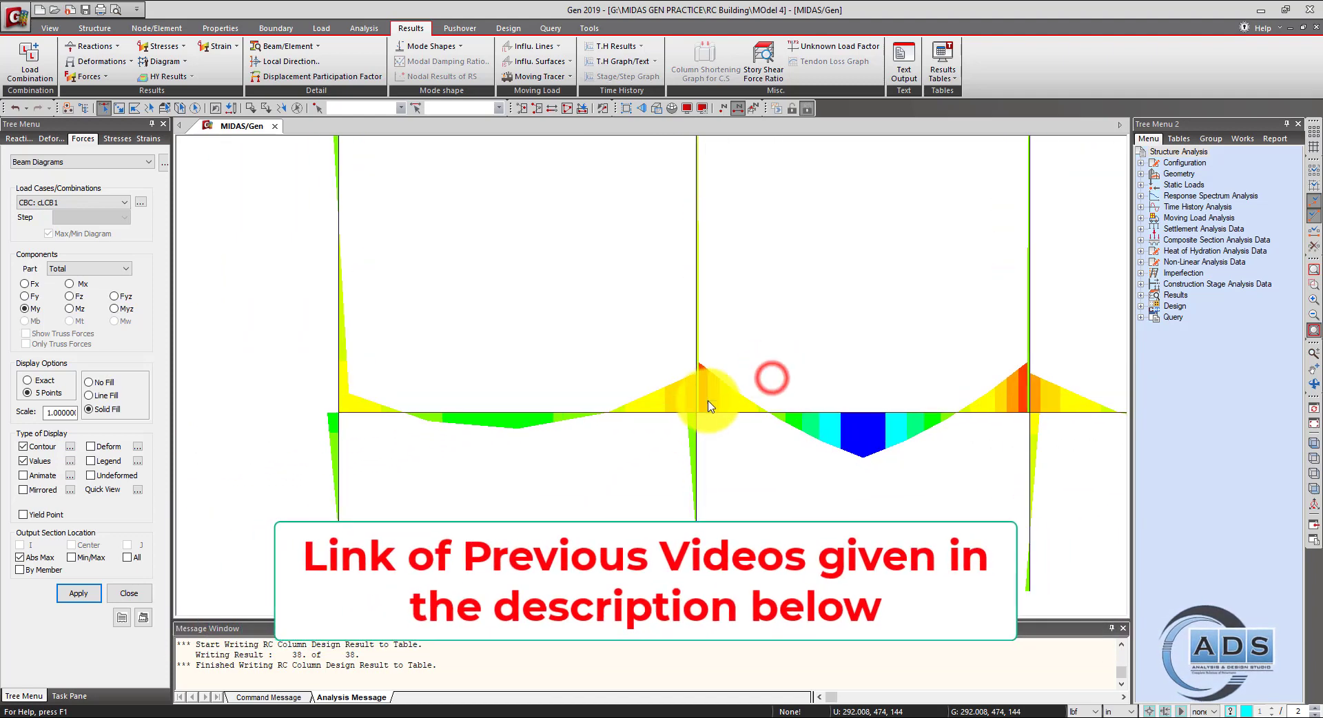
scroll(711, 406, up, 1)
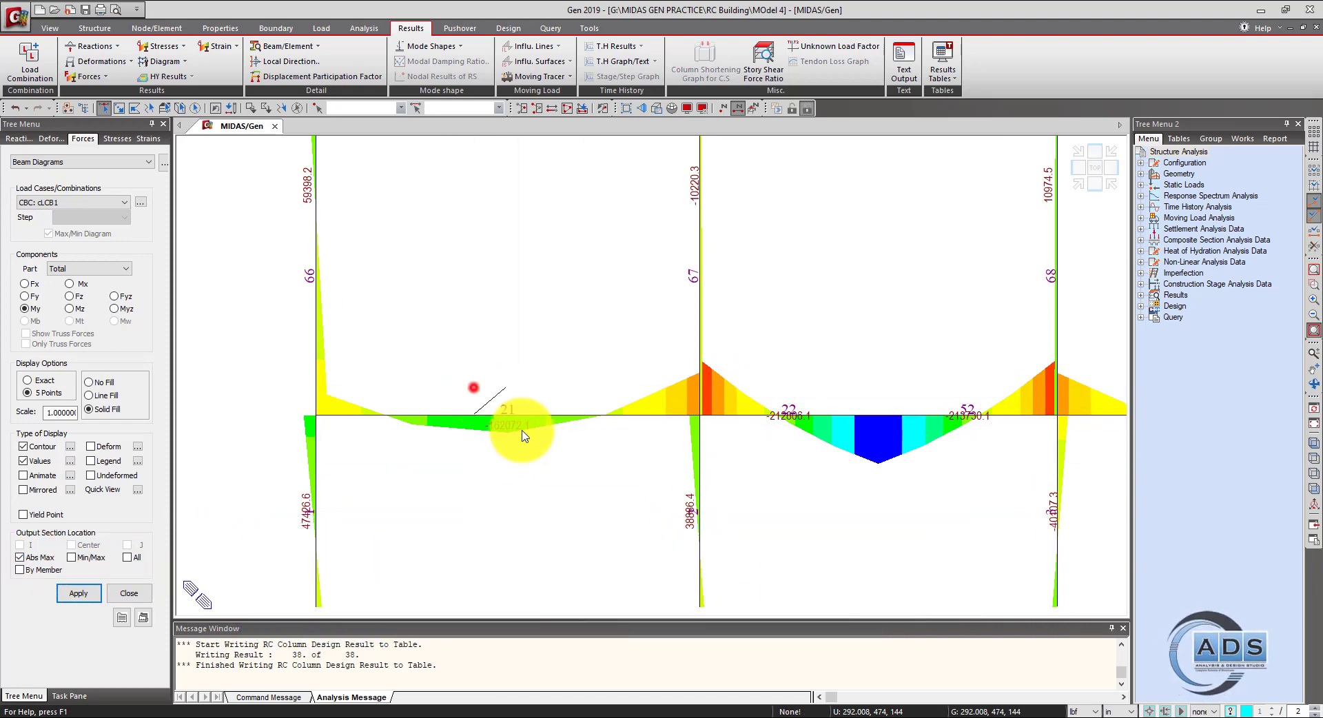
drag(522, 434, 568, 457)
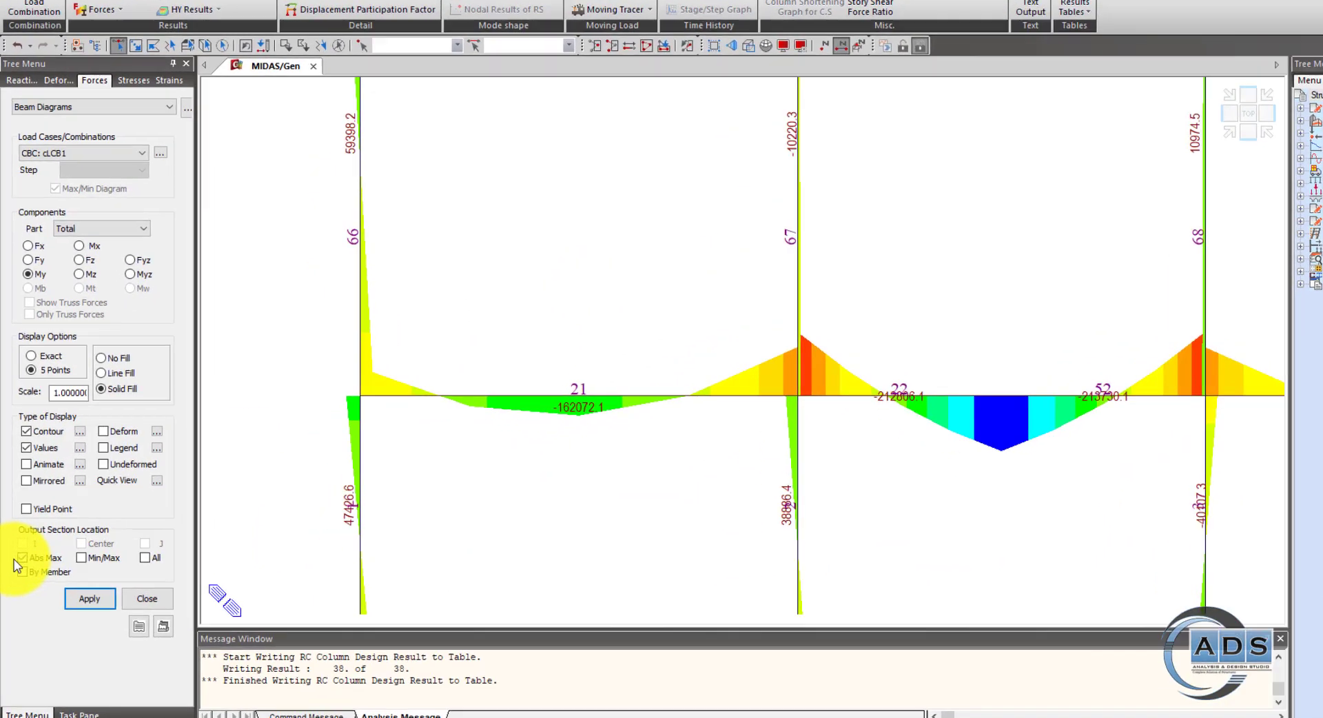
click(20, 558)
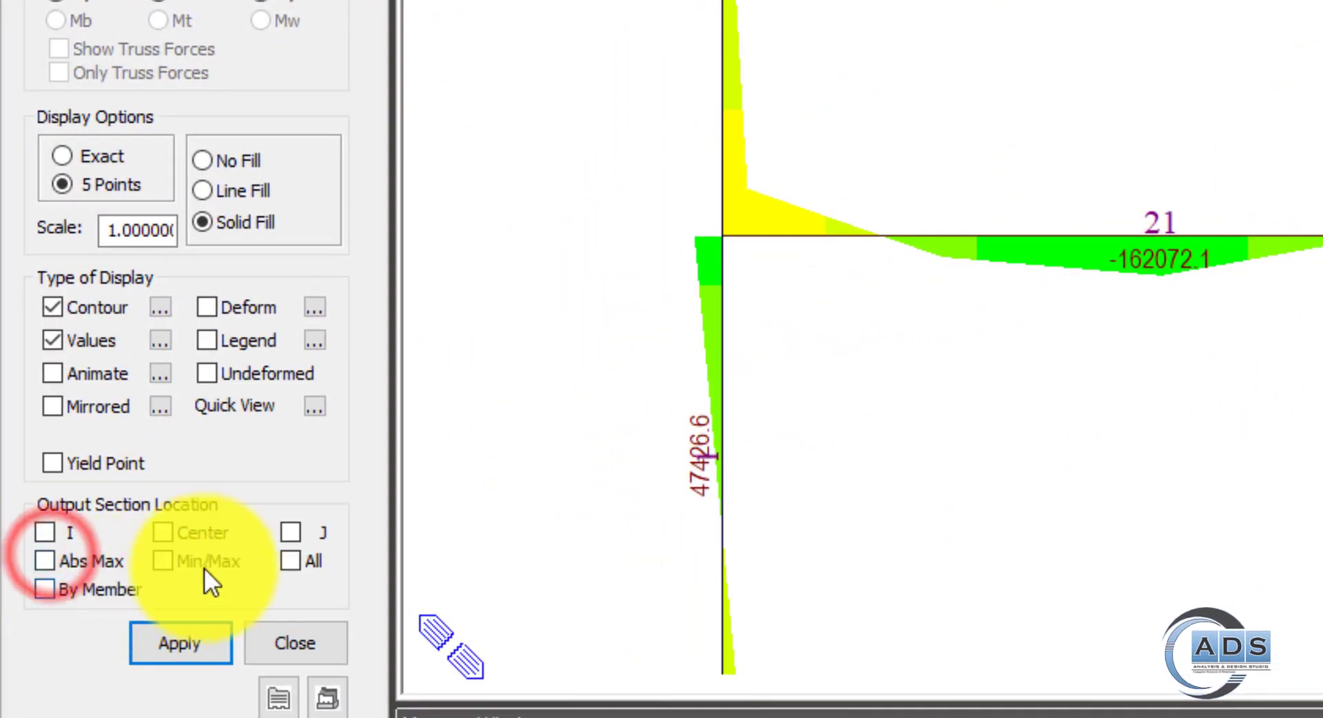
click(42, 534)
click(162, 533)
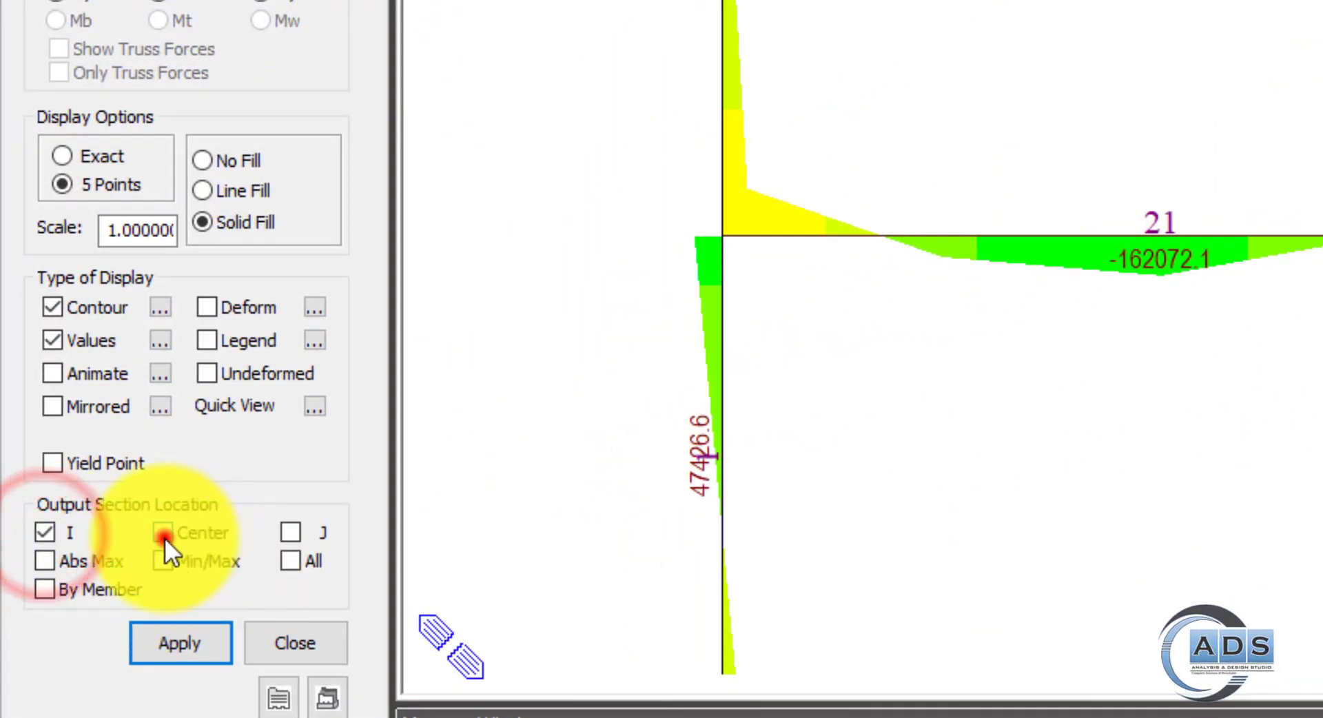
click(291, 532)
click(180, 643)
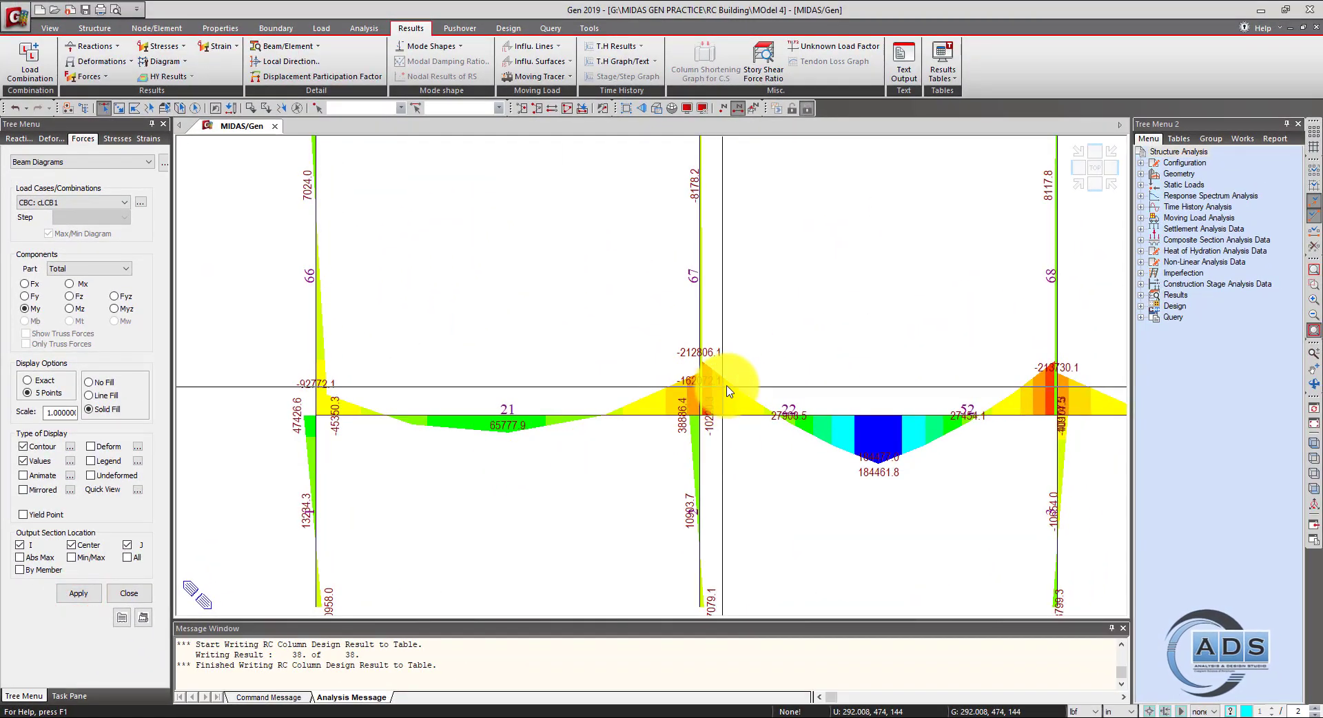
Examine beam 21's My values at both ends and at midspan on the diagram.
scroll(744, 378, up, 4)
scroll(841, 357, down, 3)
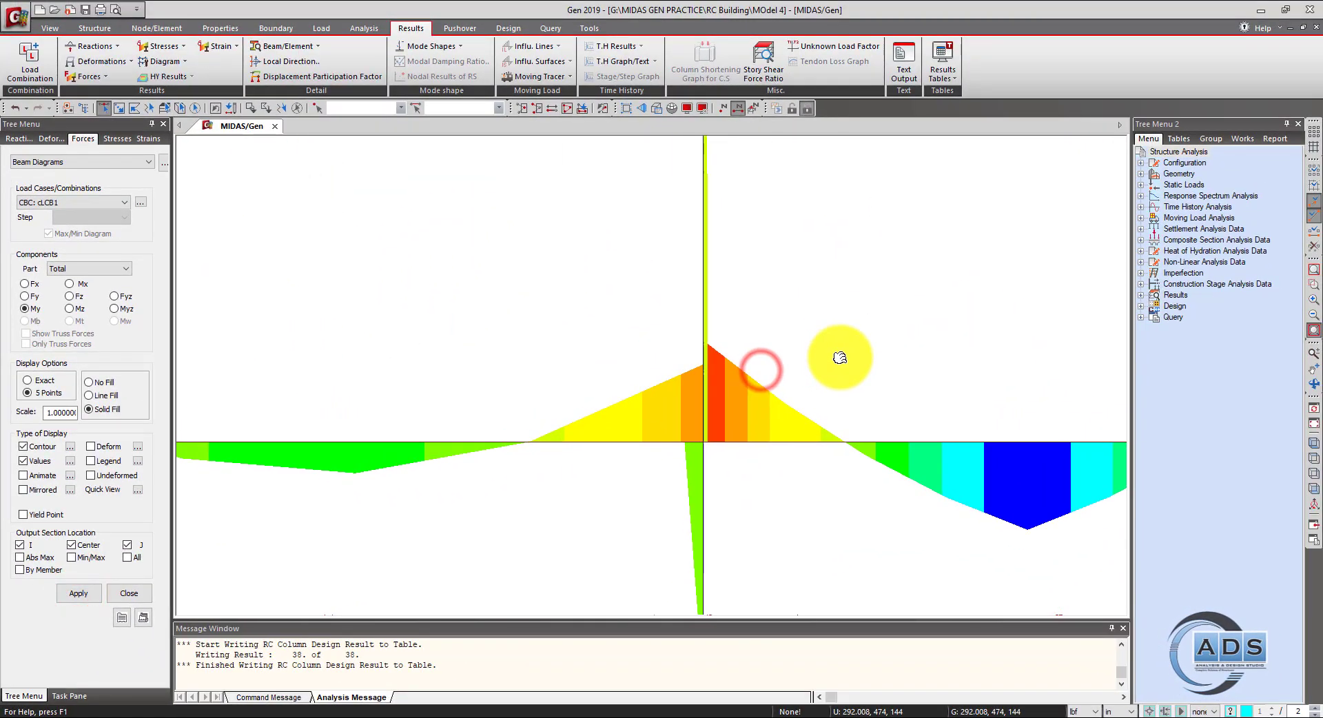
scroll(841, 357, up, 2)
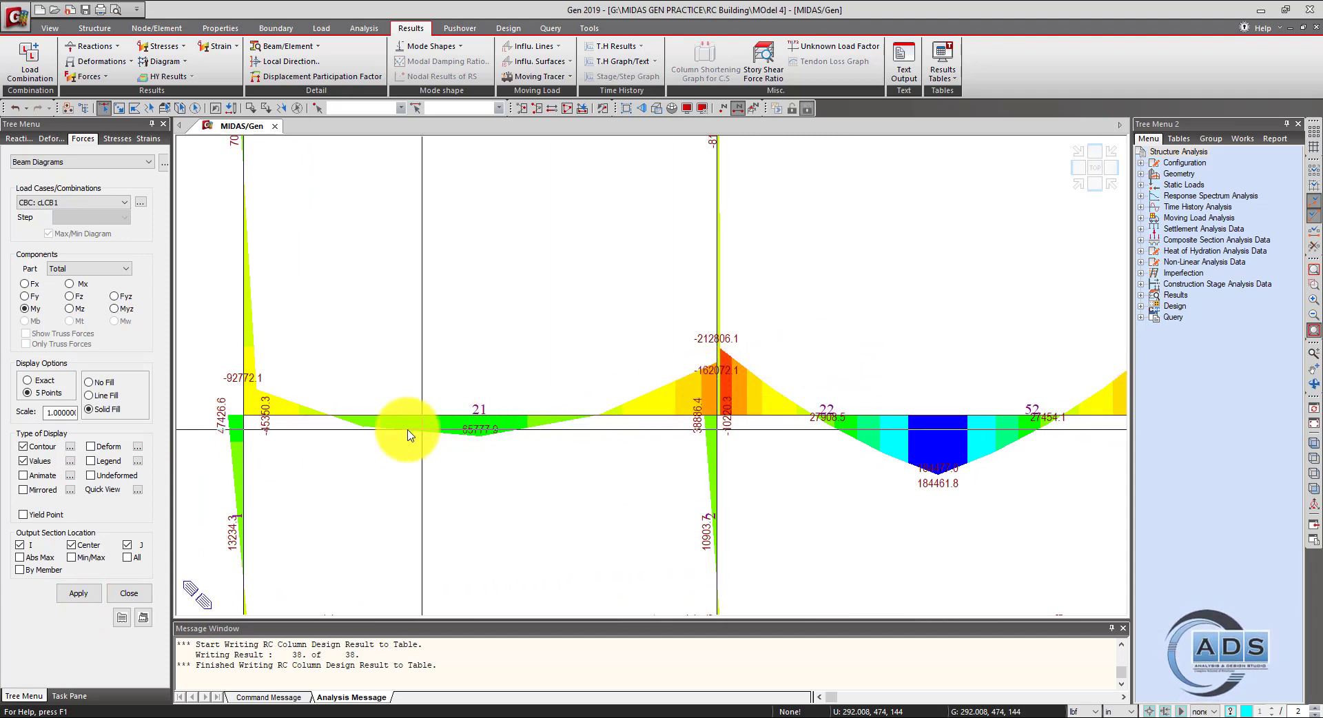
click(543, 458)
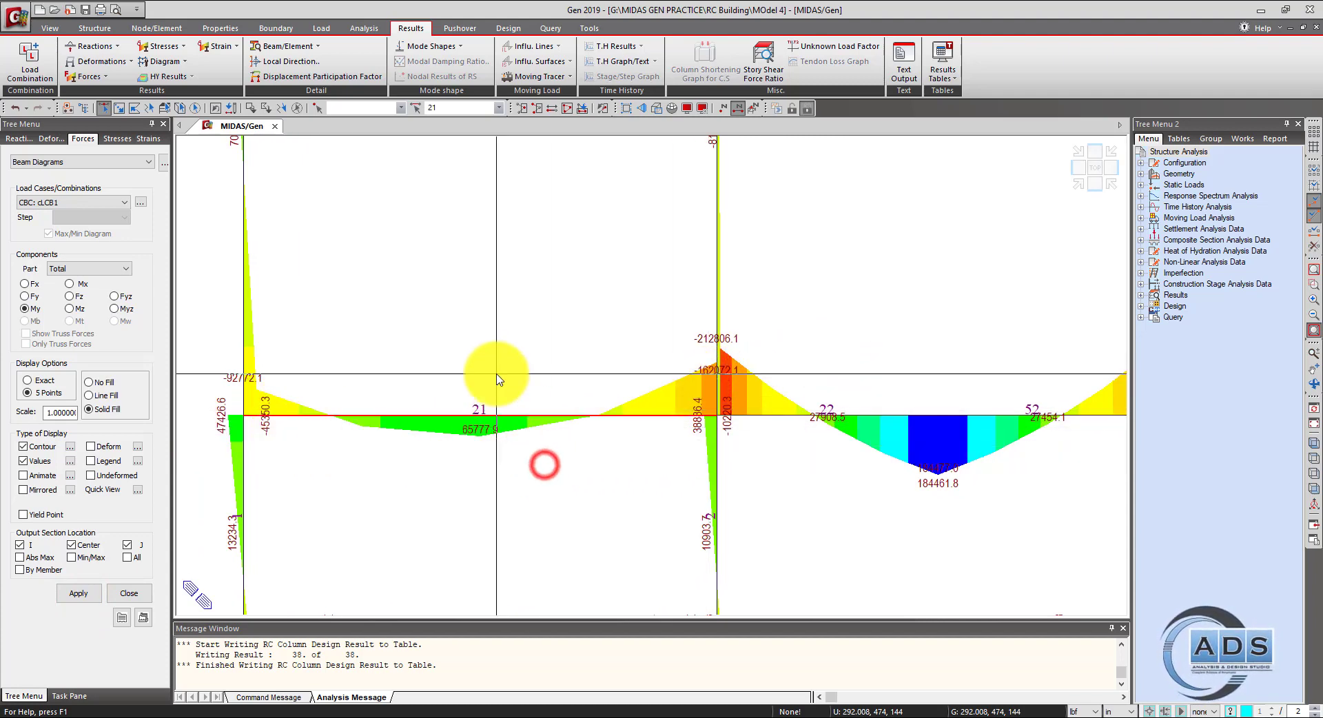
click(413, 504)
click(317, 439)
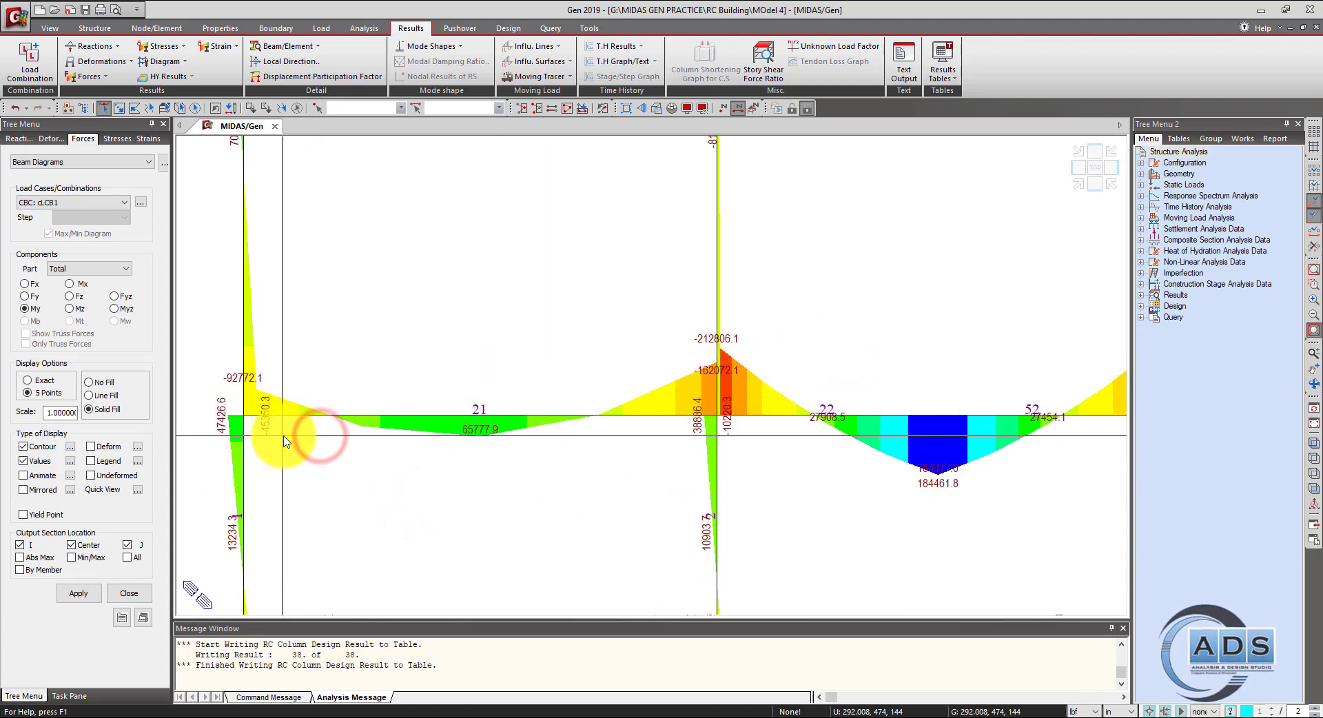
Switch the length unit to ft and compare the My values at beam 21's ends and midspan.
click(1130, 701)
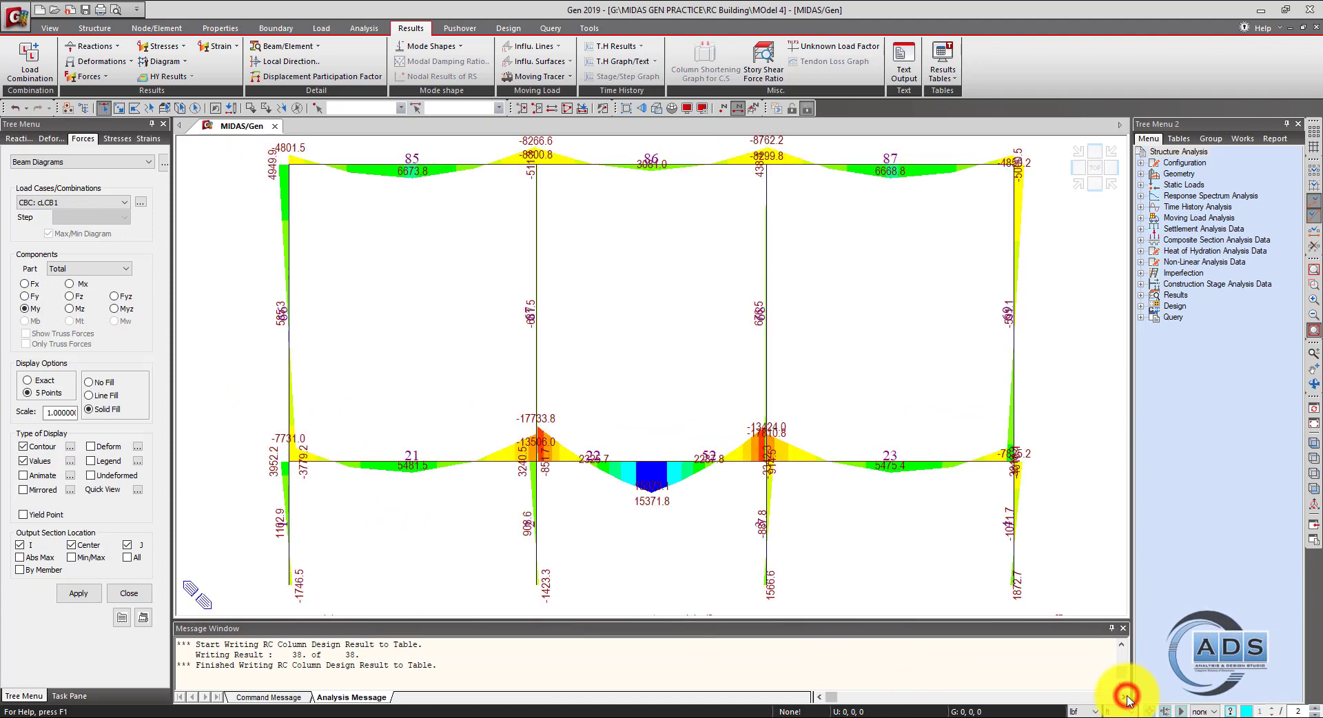
scroll(434, 500, up, 3)
middle_drag(434, 458, 402, 469)
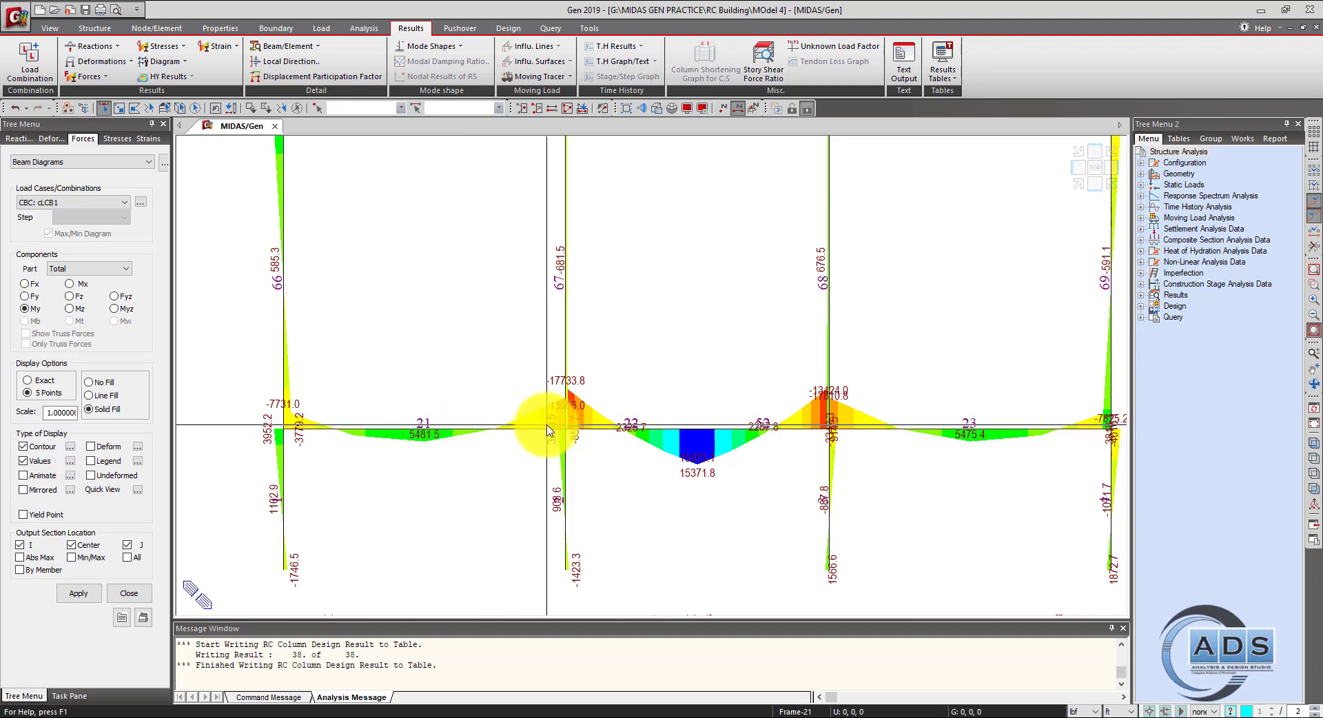
scroll(570, 416, up, 2)
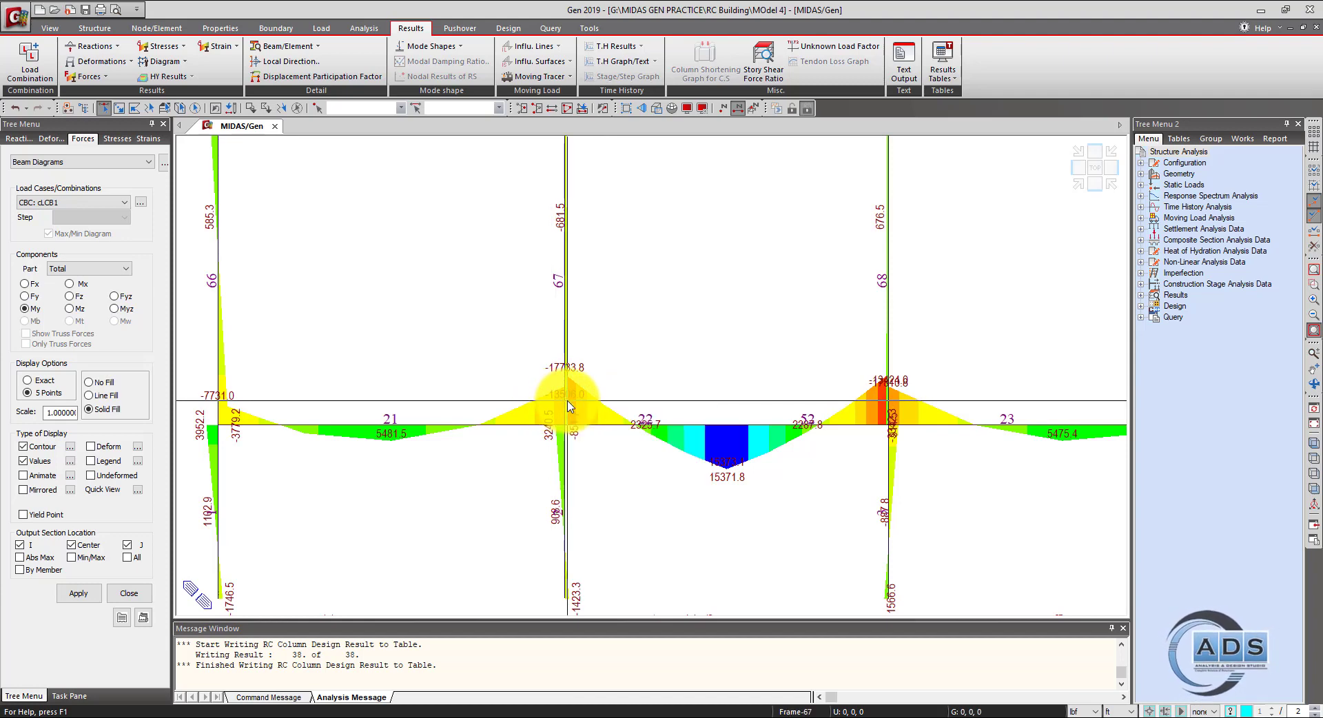
mouse_move(569, 403)
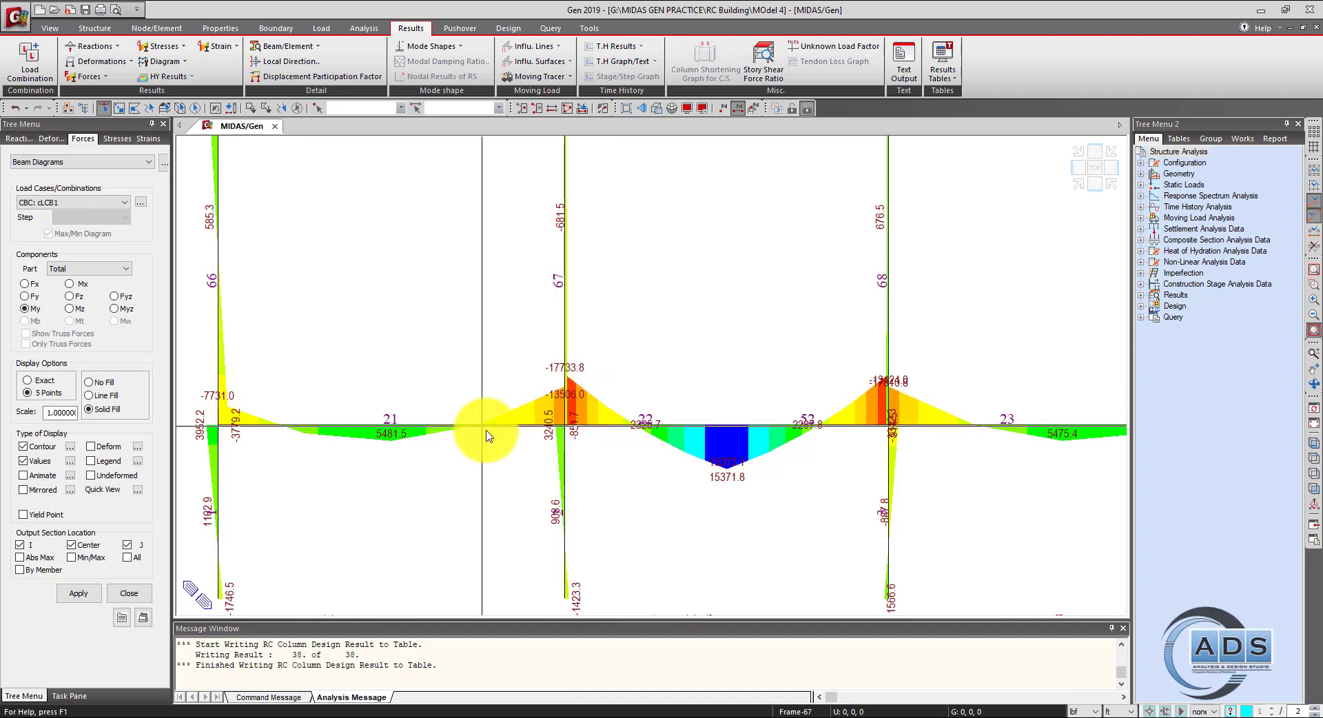
drag(492, 440, 473, 404)
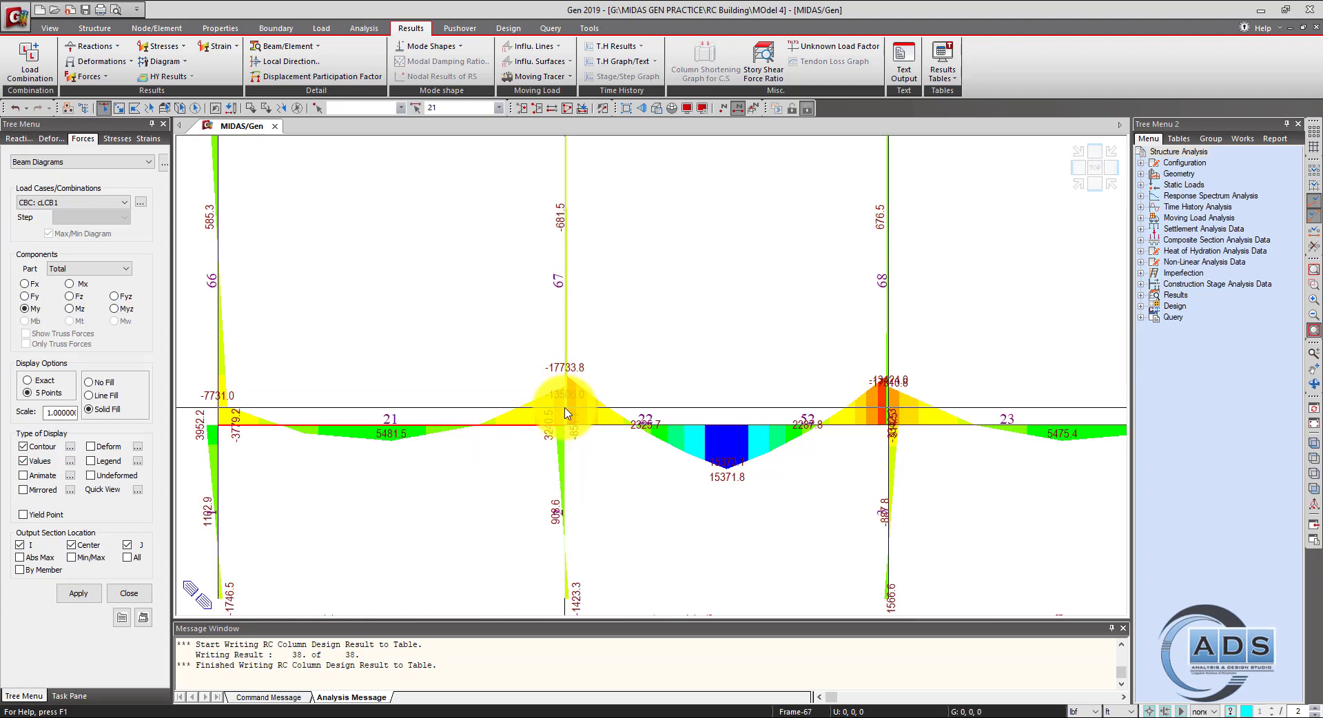
click(515, 468)
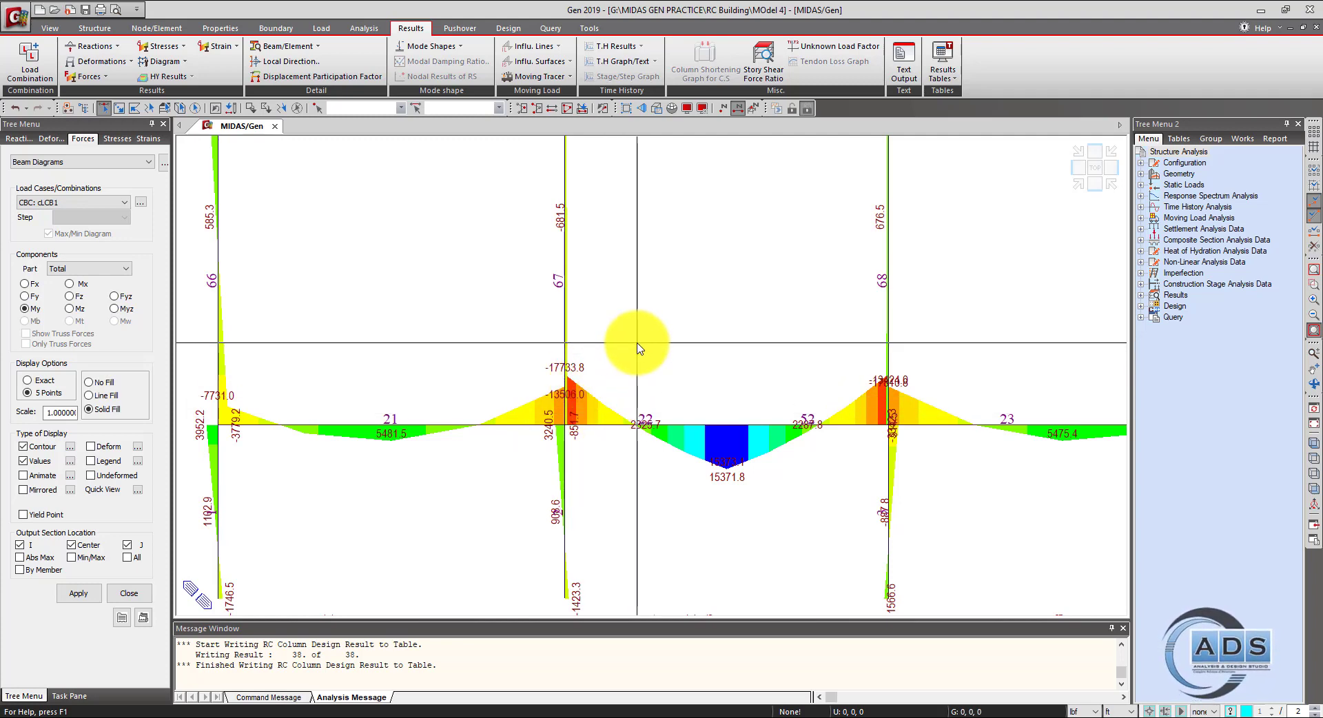
Clear the moment diagram from the frame and return the model to preprocessing mode.
scroll(637, 348, down, 1)
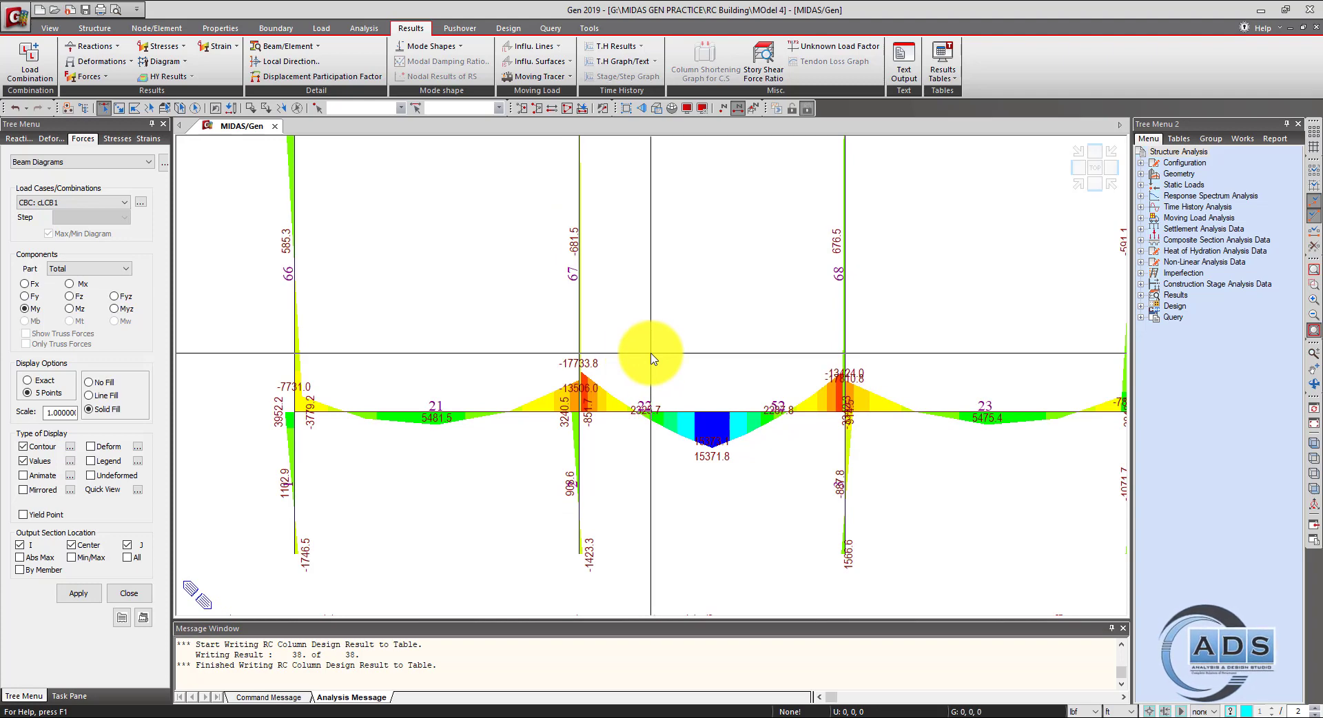
scroll(649, 355, down, 1)
middle_drag(653, 354, 570, 404)
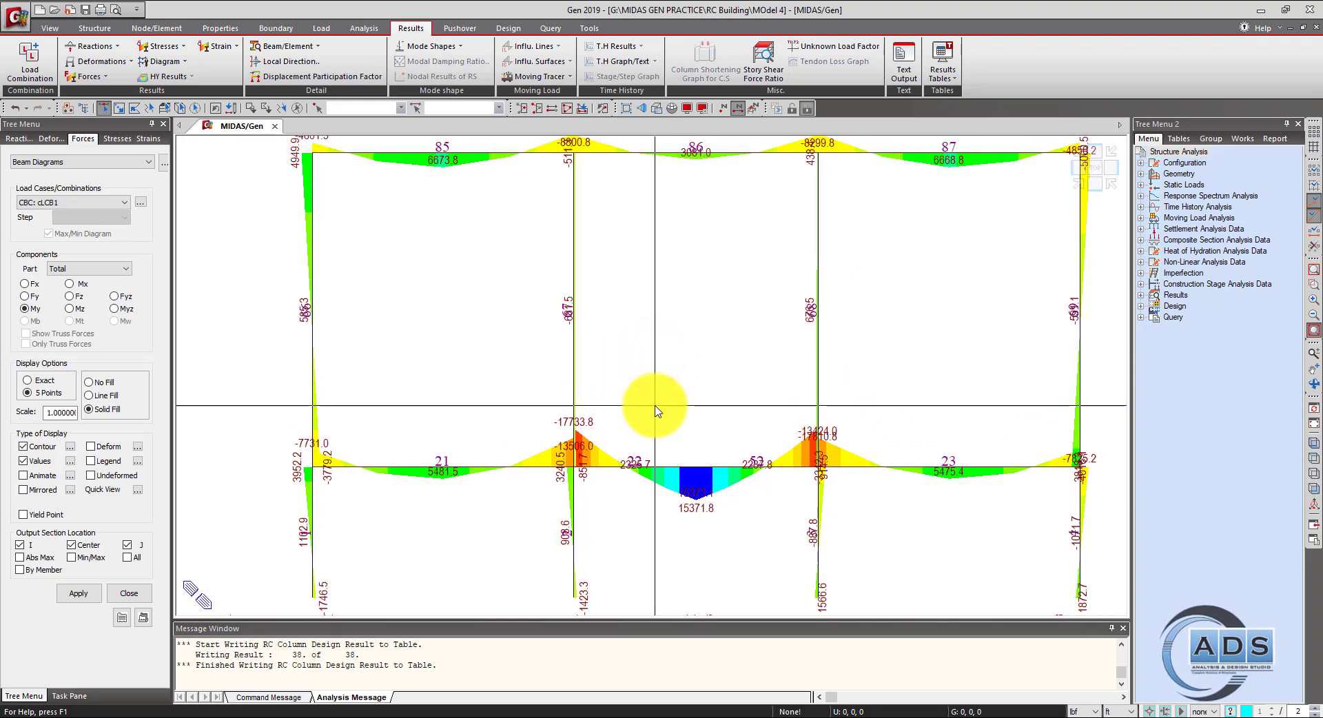
middle_drag(655, 405, 693, 308)
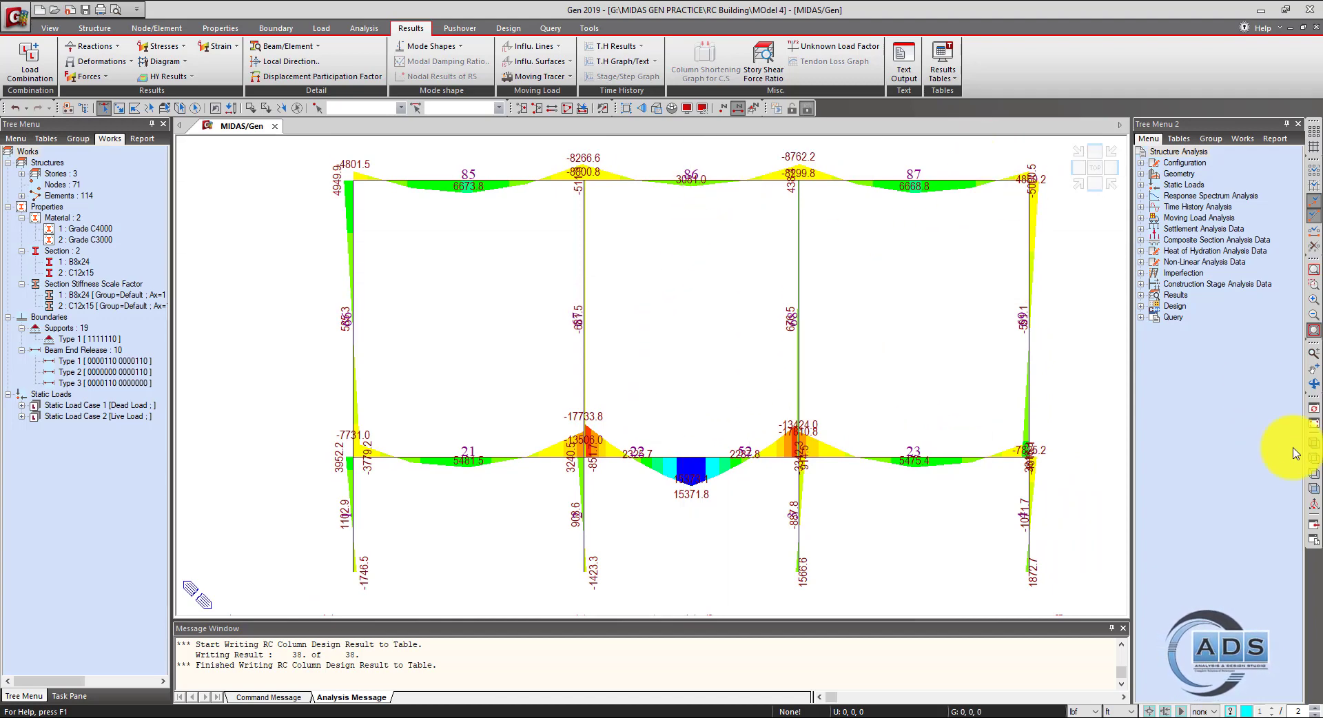
click(1316, 432)
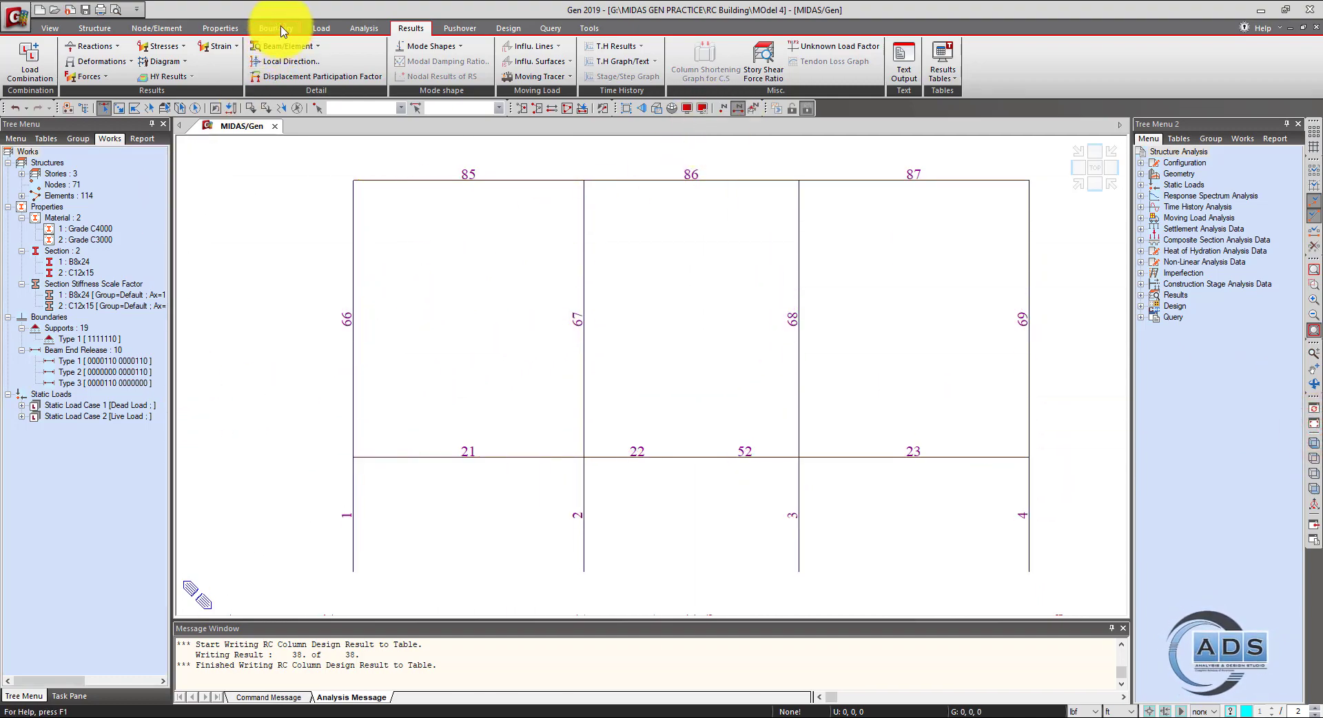
click(279, 29)
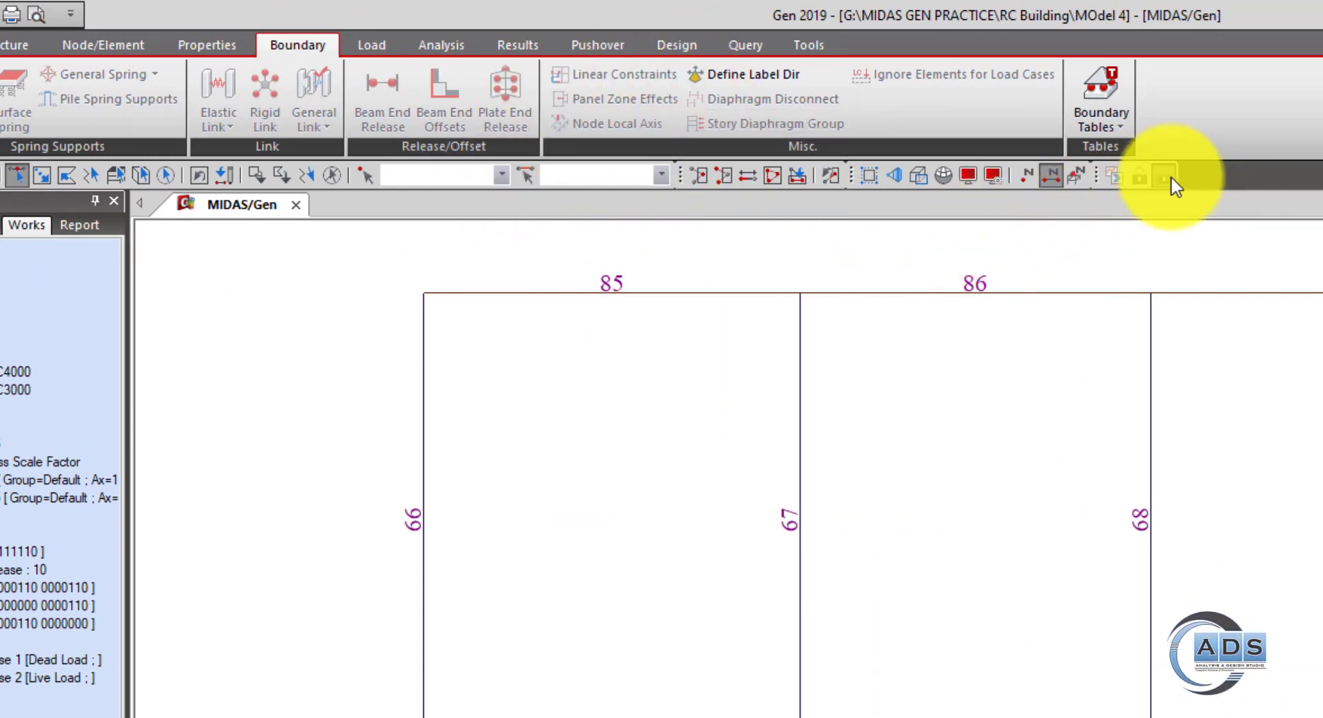
click(1142, 178)
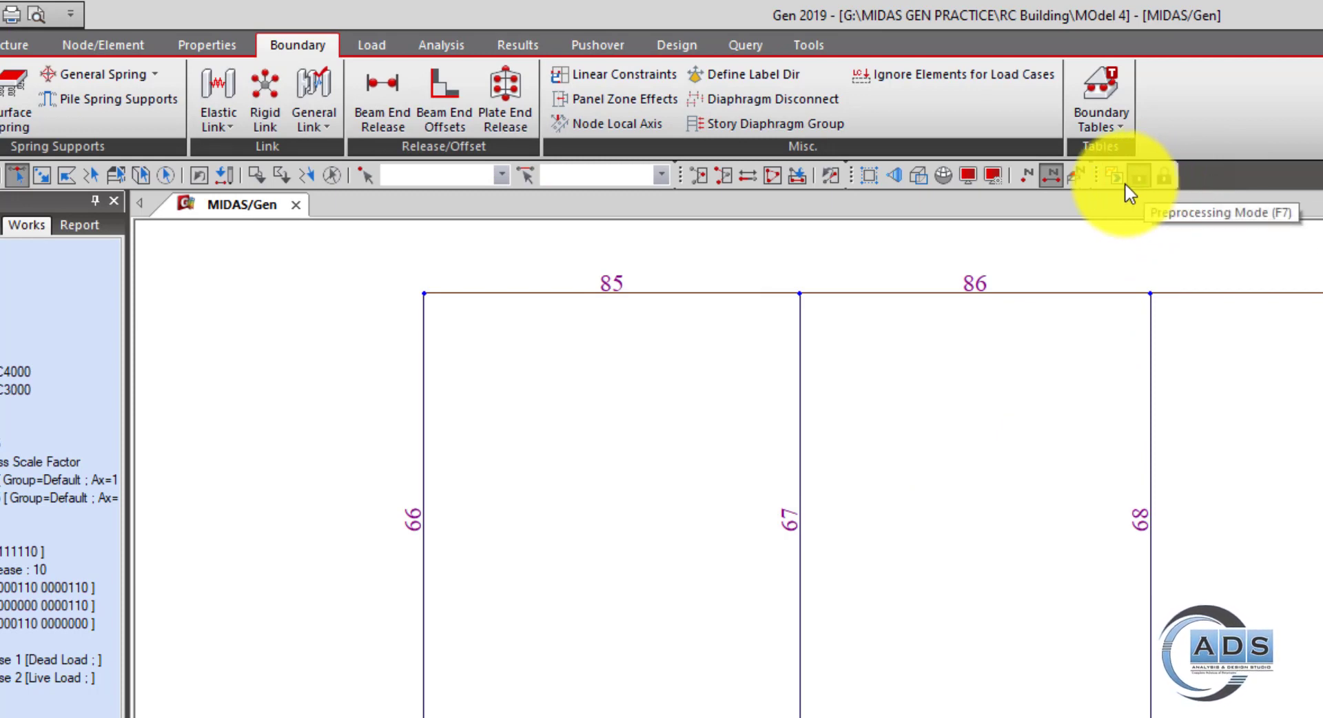
Enable automatic panel zone offset distances with offset factor 1 and Panel Zone output position, accepting deletion of the analysis and design results.
click(614, 101)
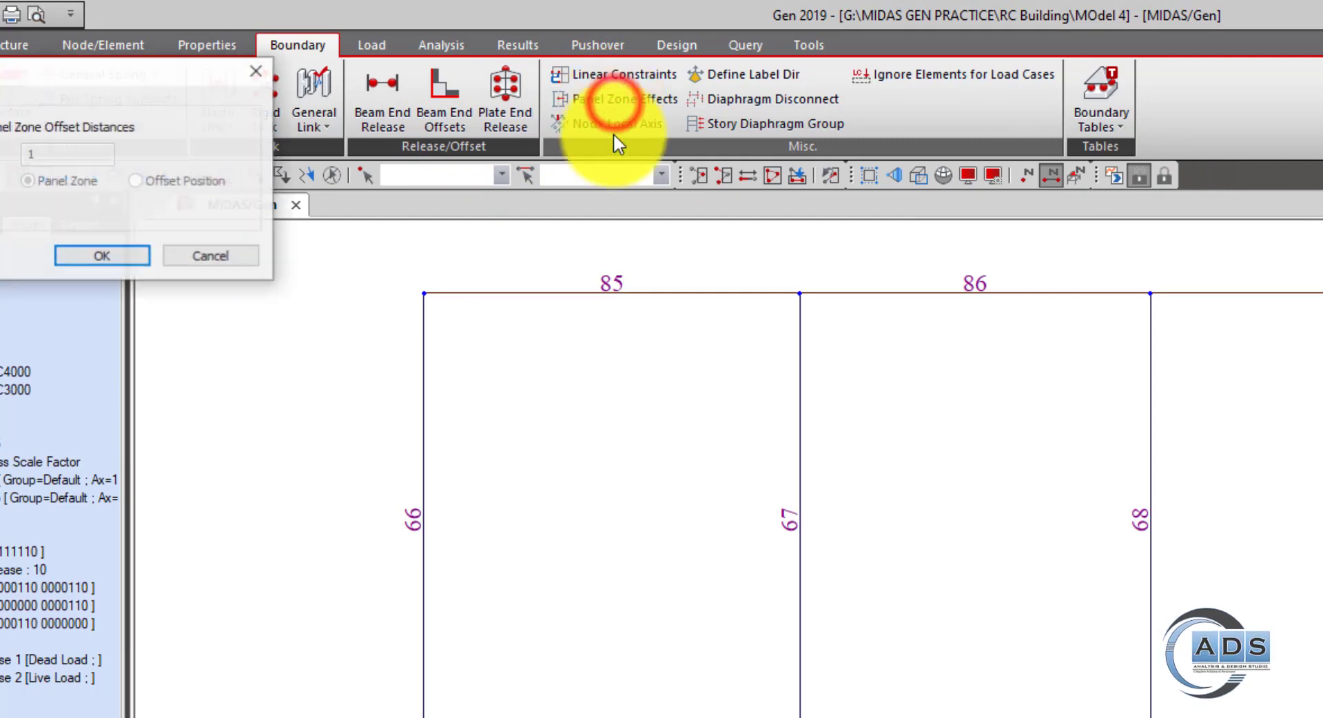
drag(198, 110, 228, 522)
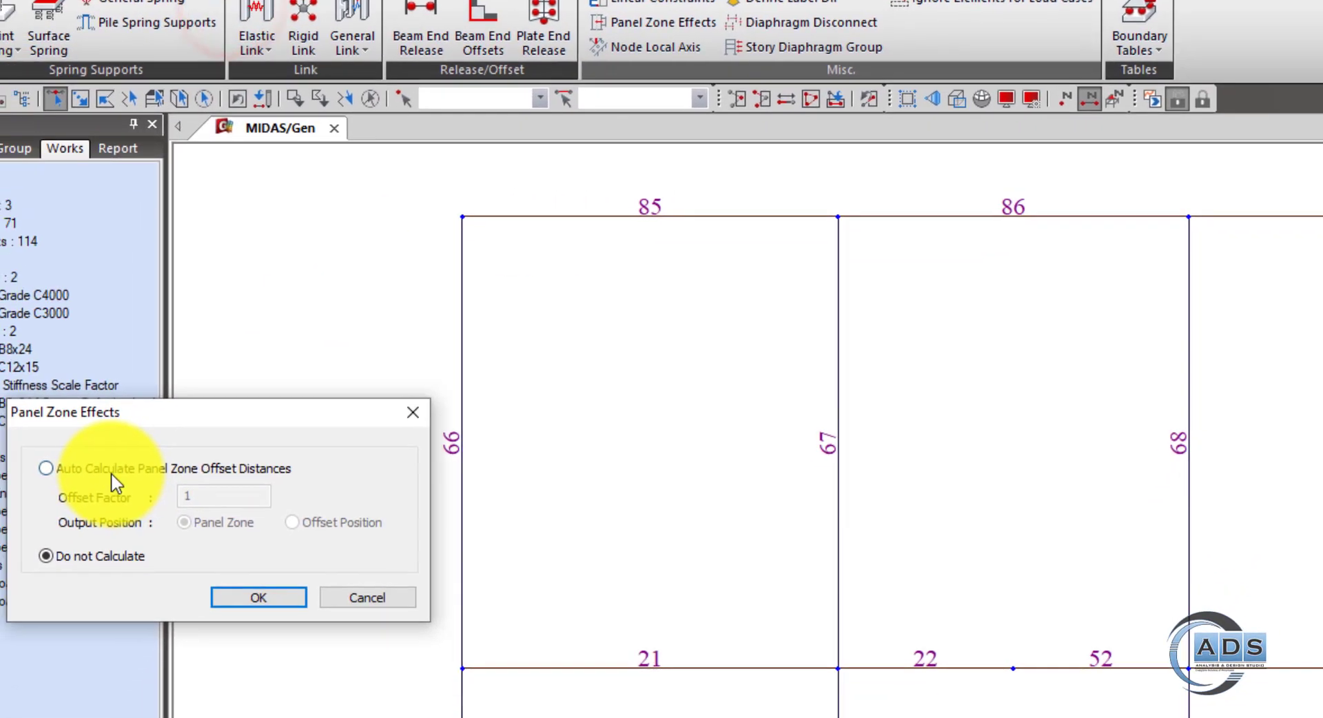
click(69, 545)
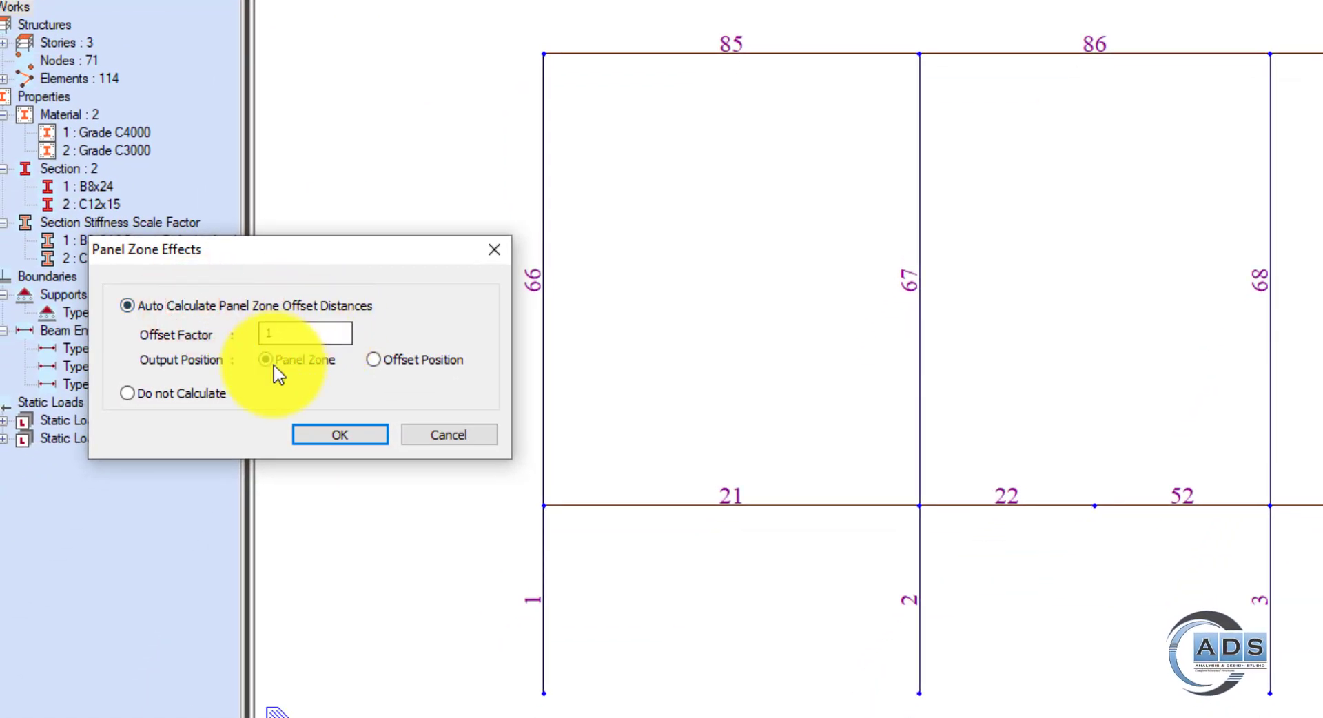
click(340, 435)
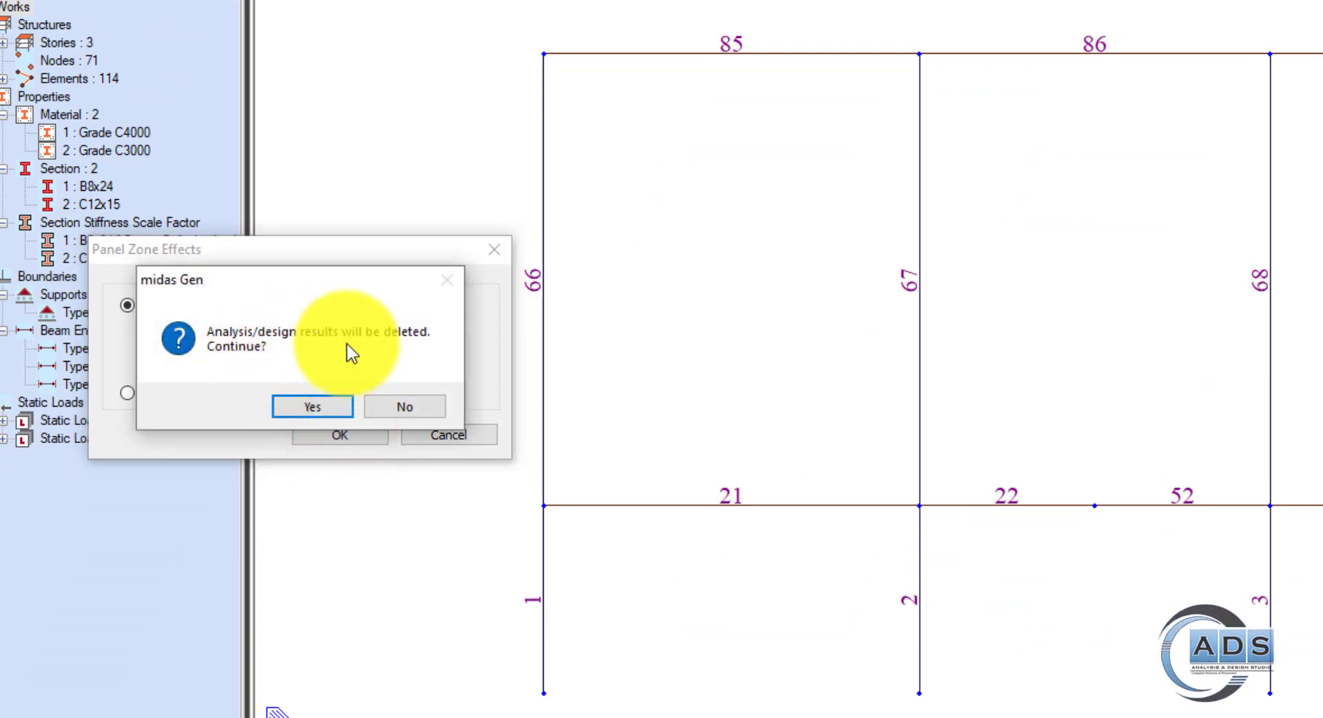
click(328, 408)
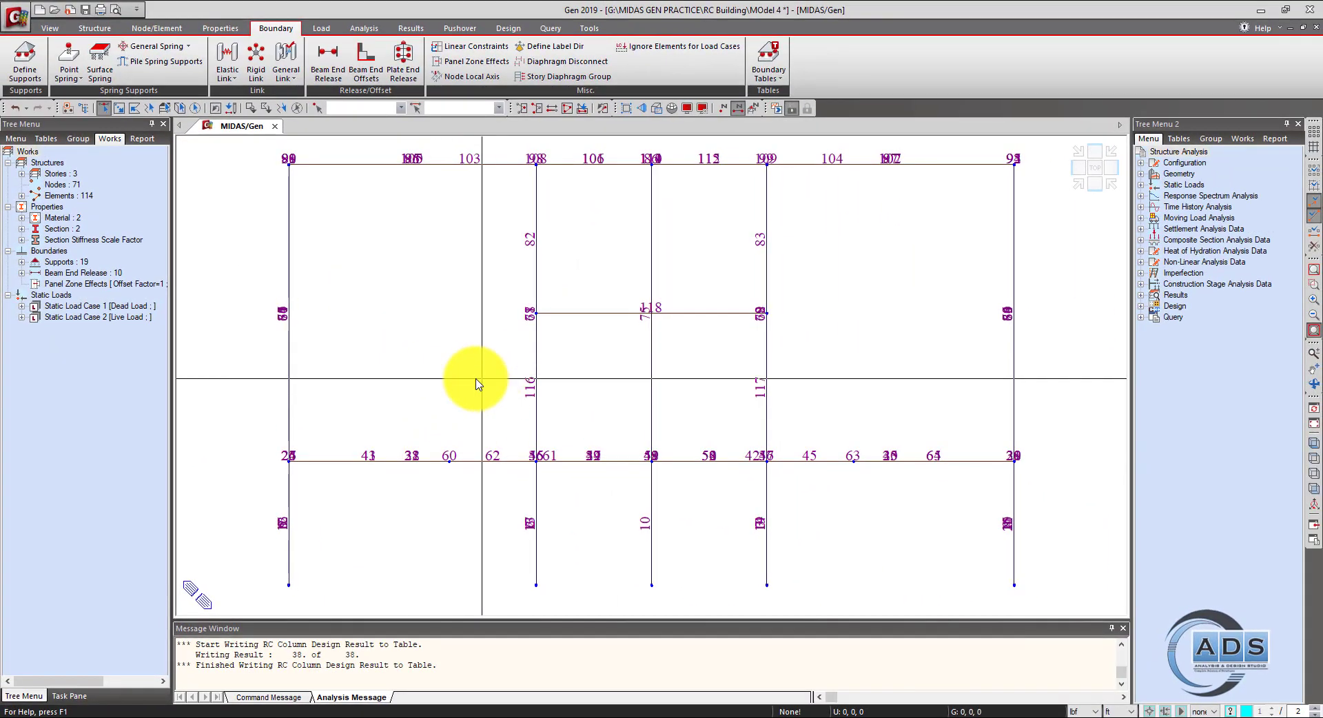
Show the whole model in isometric view and perform the analysis with the panel zone effects included.
click(1080, 182)
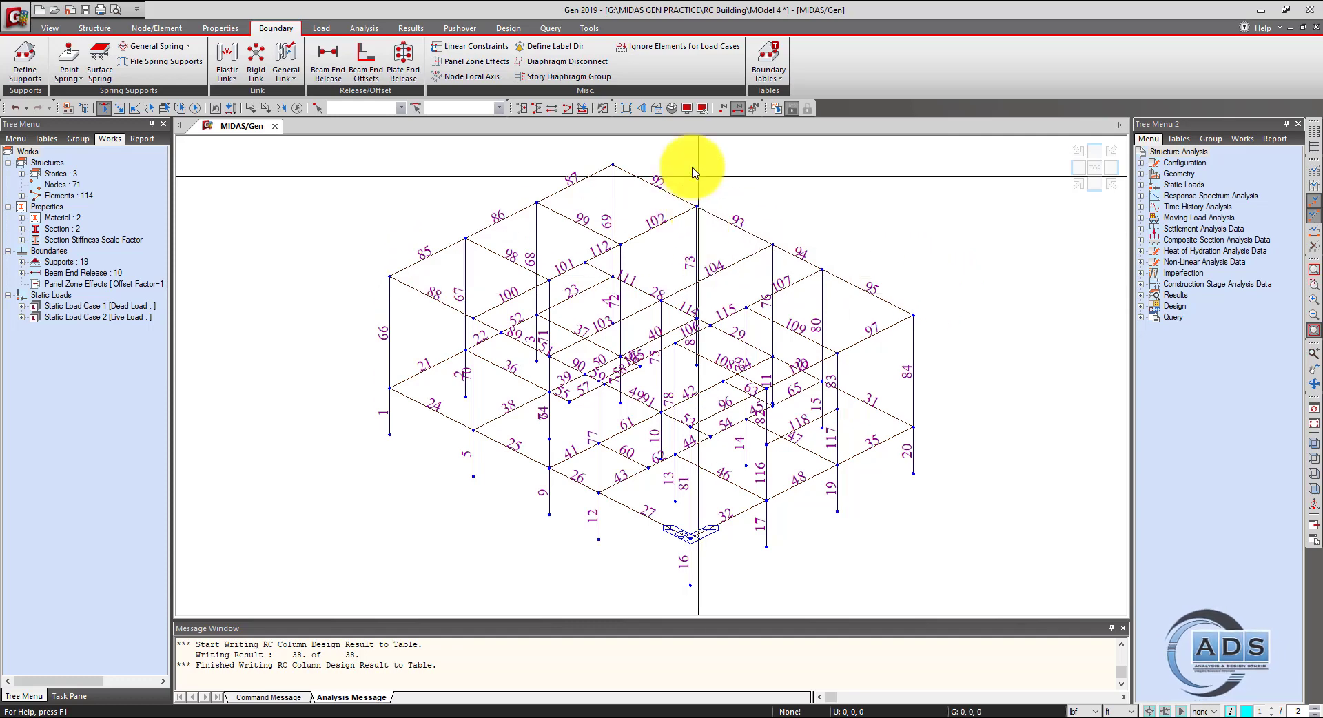
click(365, 30)
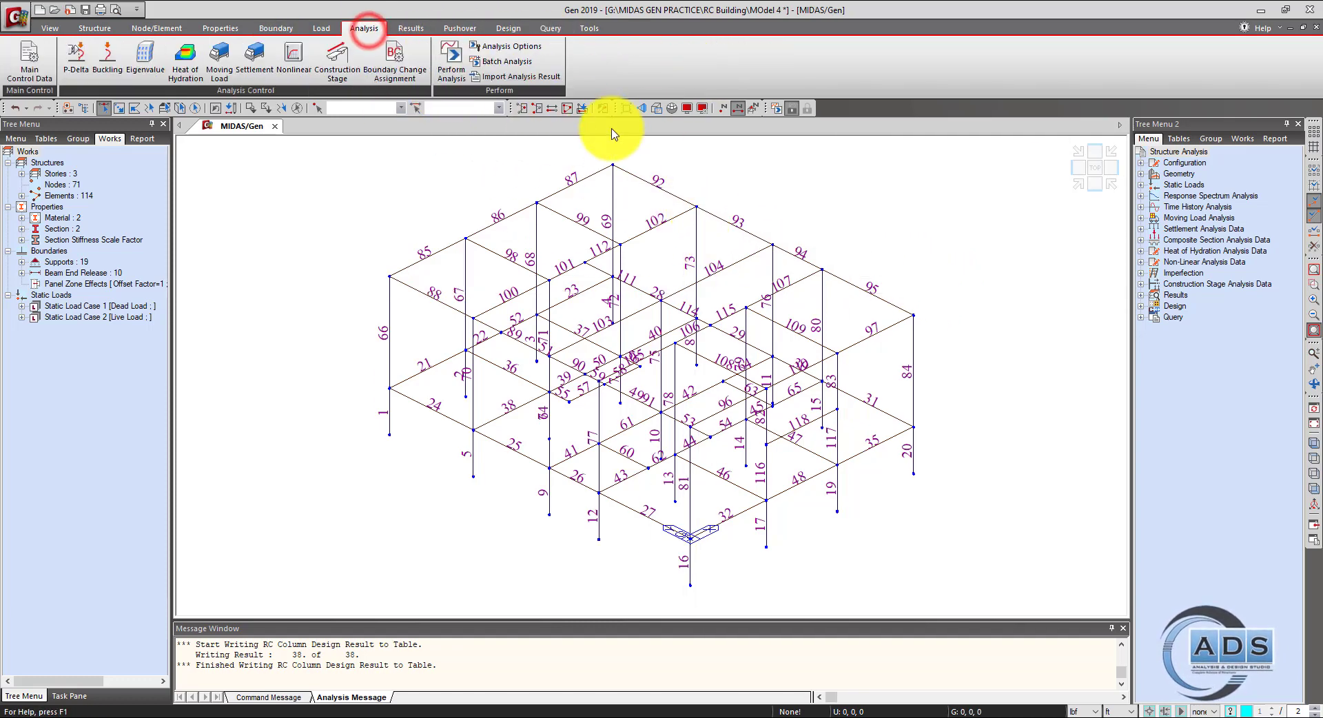
click(452, 57)
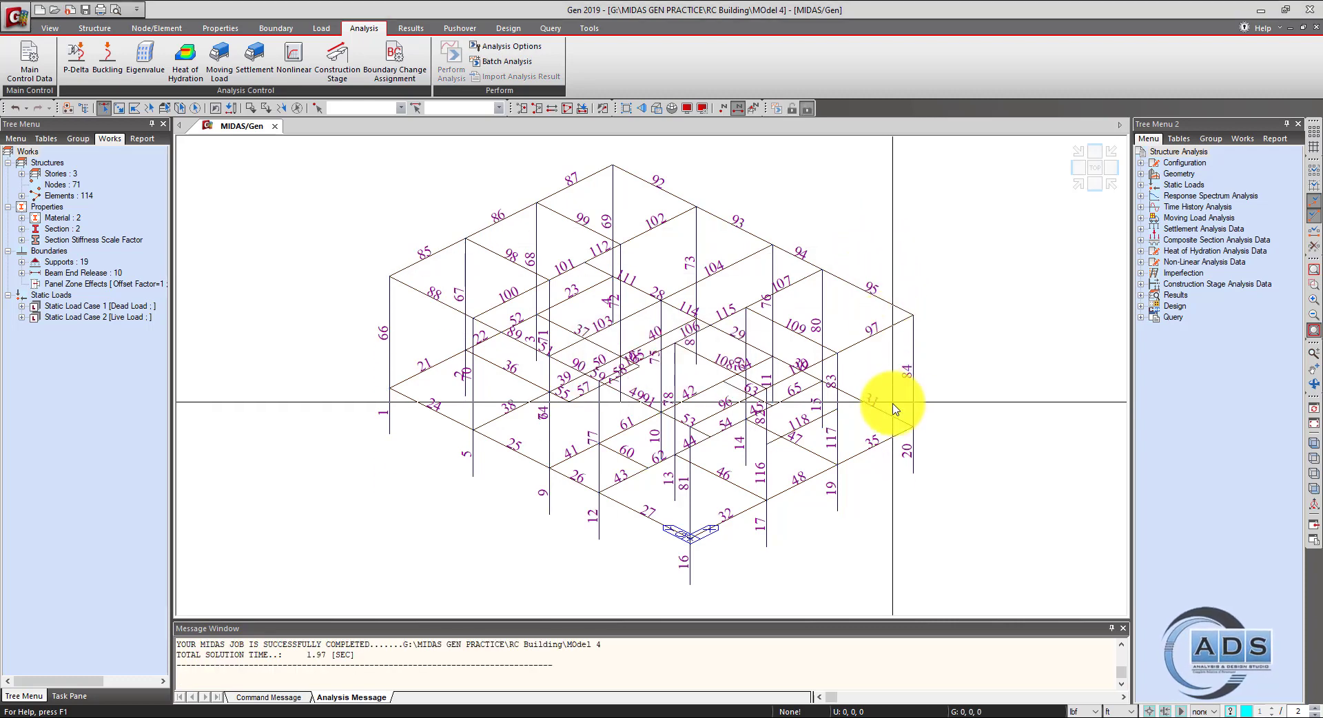
Isolate the edge frame containing beams 21, 22, 52 and 23 and display it in elevation.
click(384, 231)
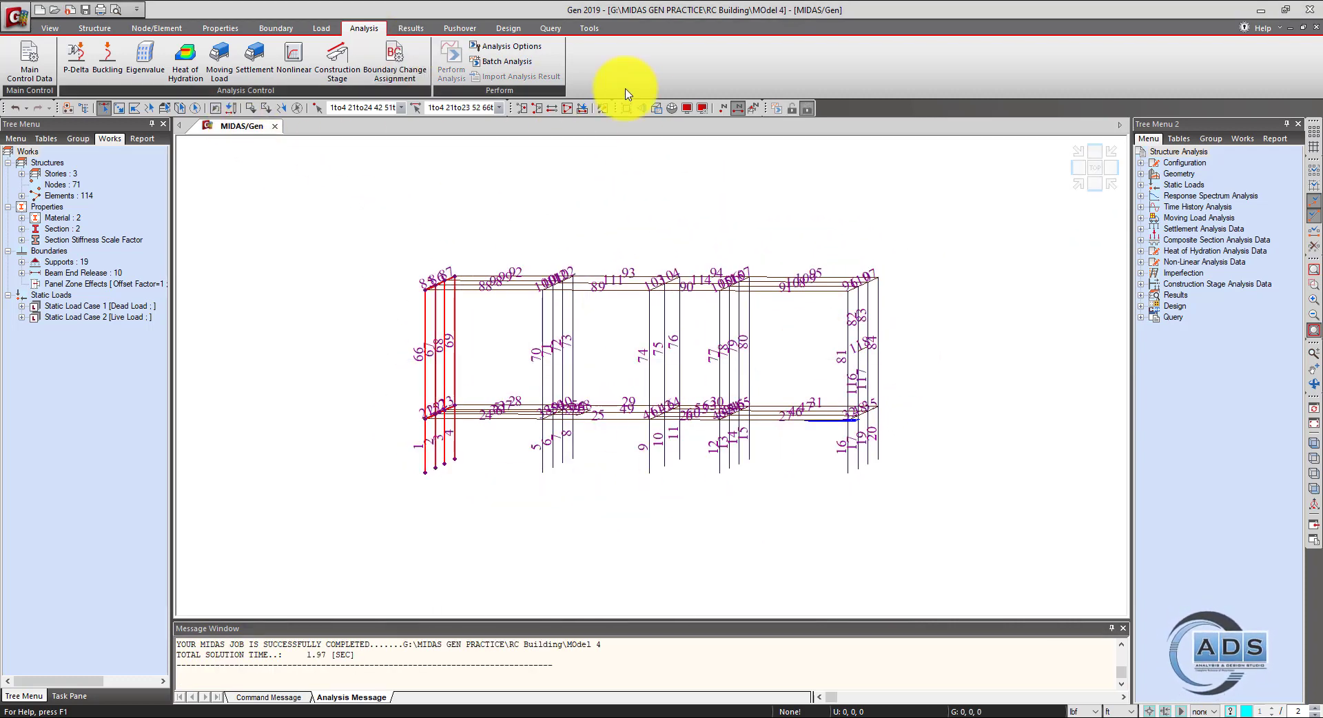
click(520, 109)
click(1087, 169)
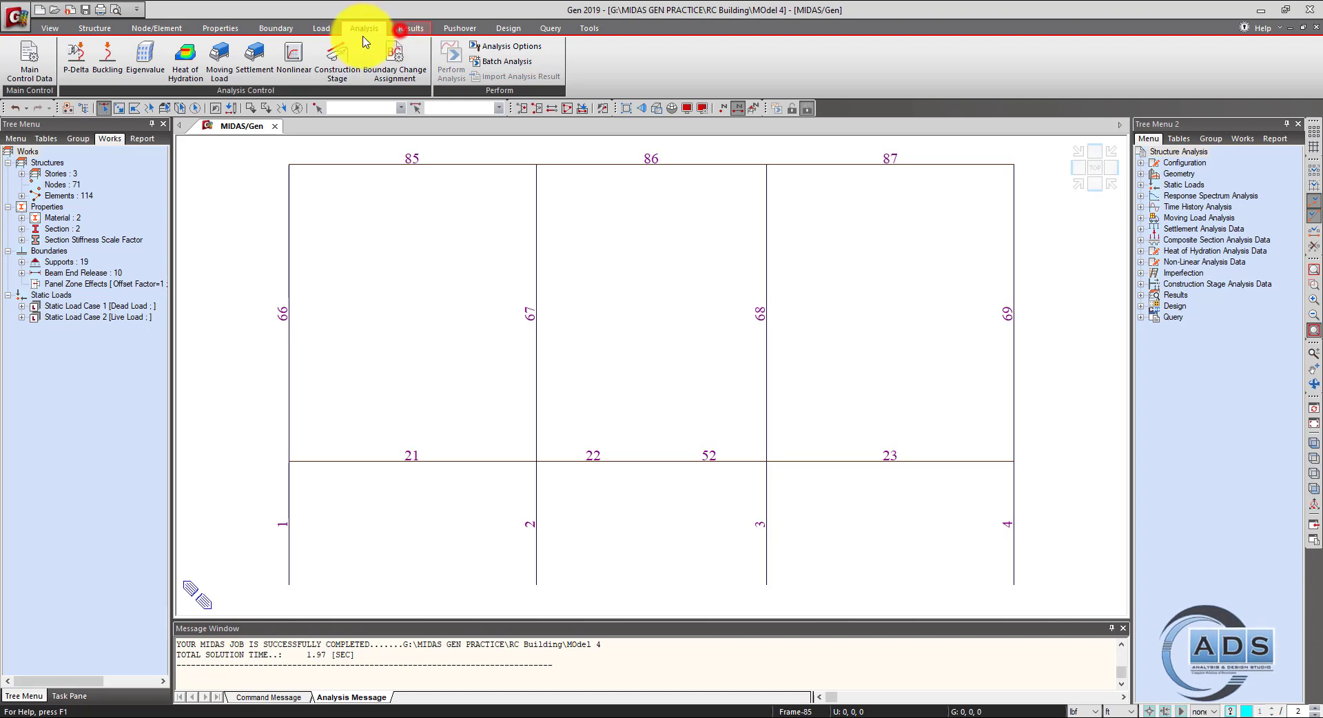
Display the frame's My beam diagram for load combination cLCB1 with solid fill.
click(400, 29)
click(100, 76)
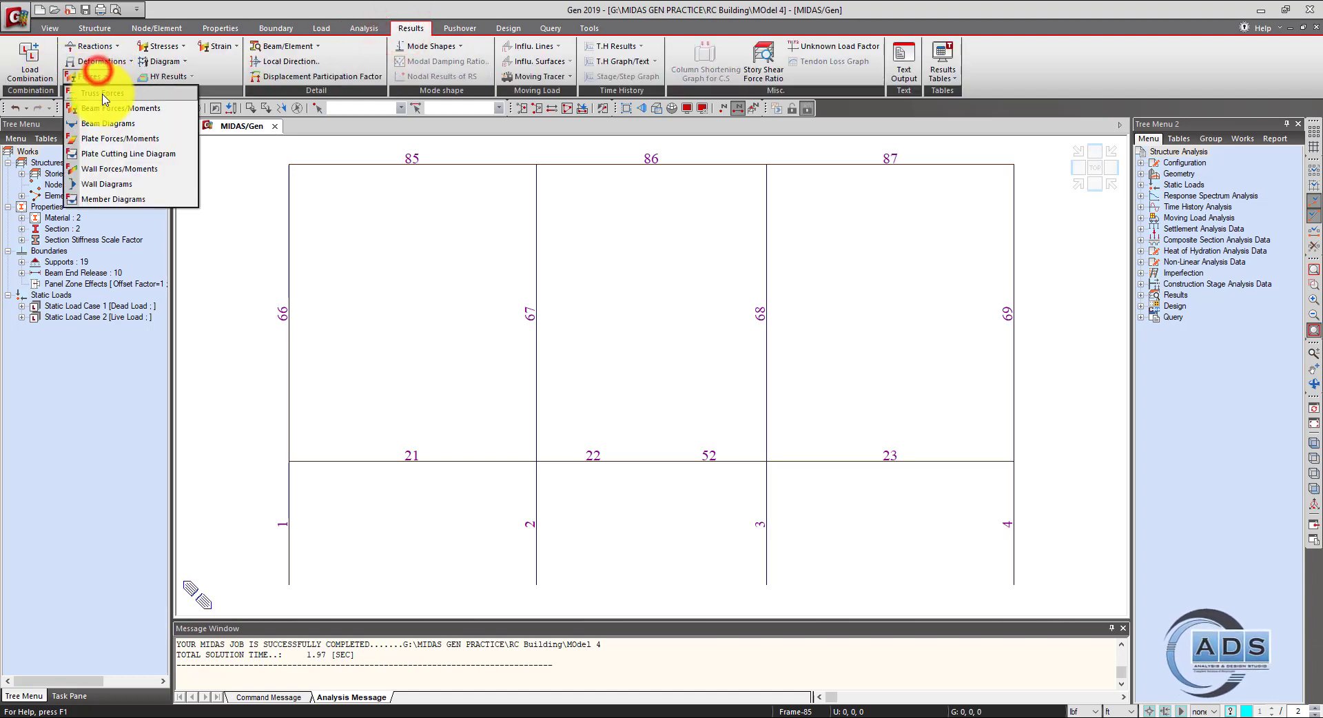
click(93, 121)
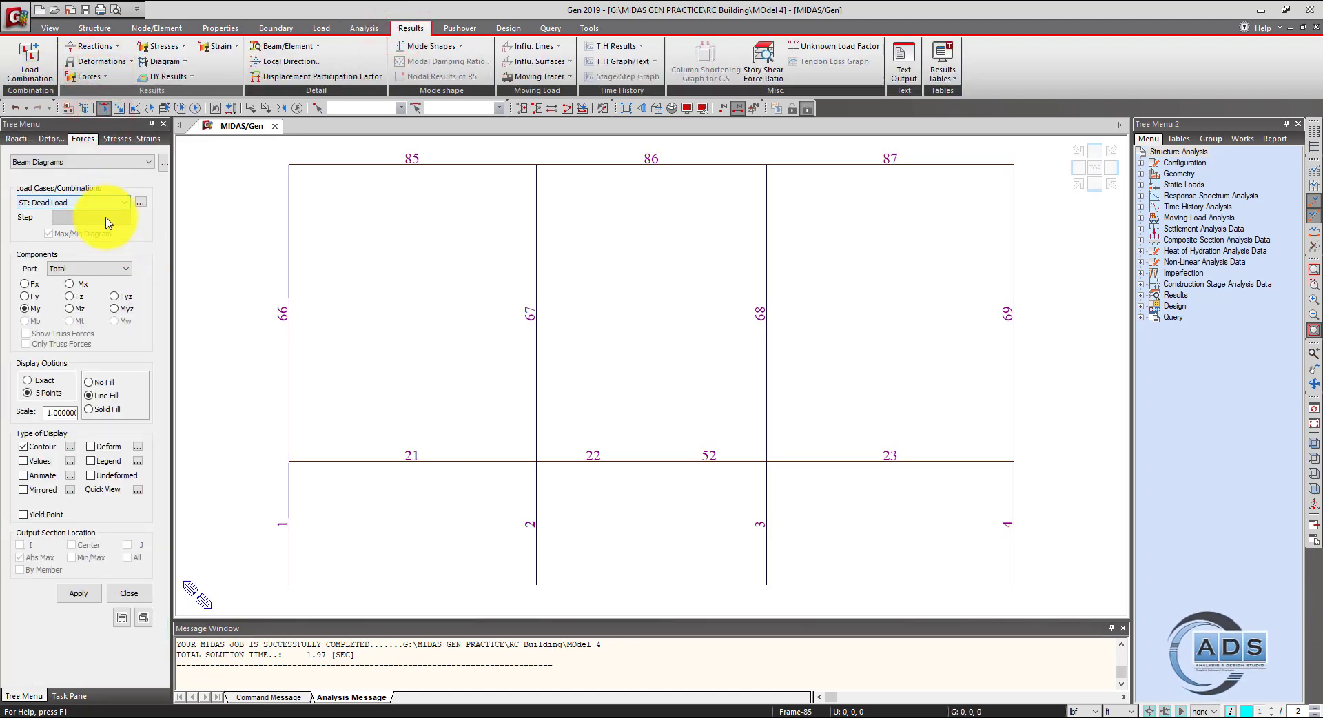
click(124, 202)
click(86, 237)
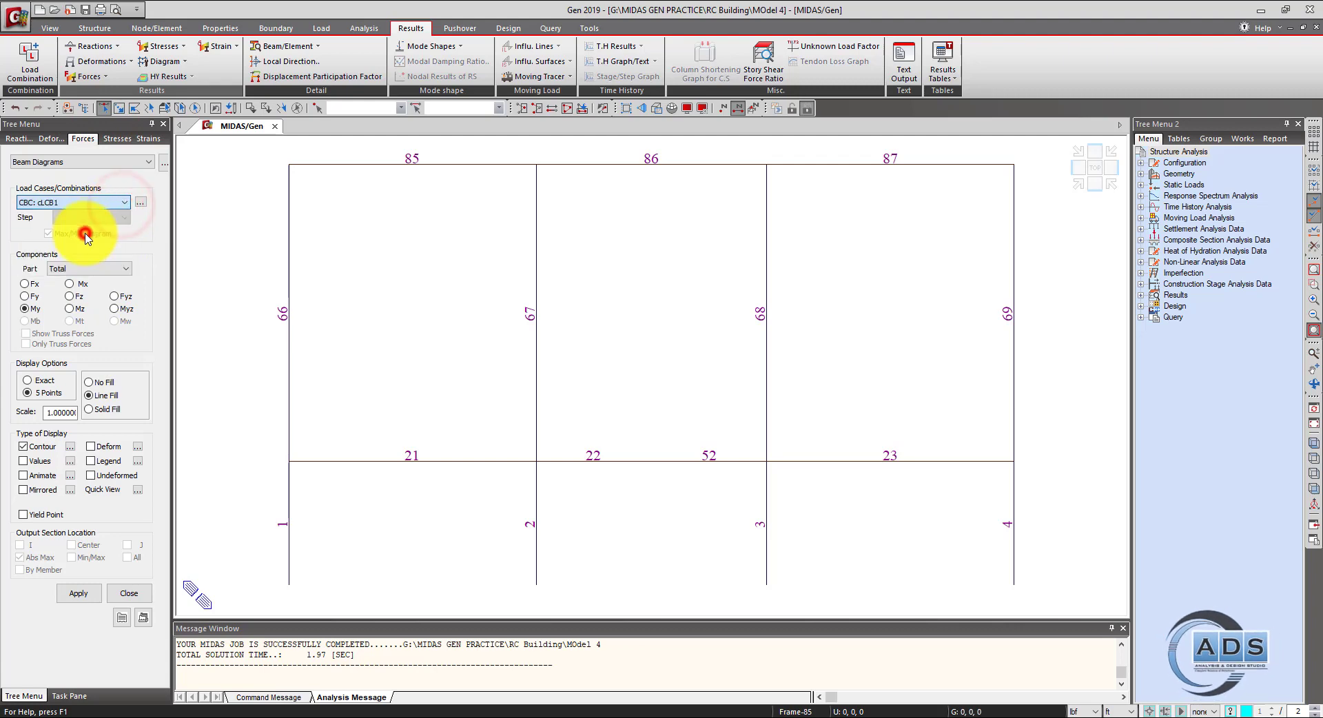
click(87, 594)
click(89, 409)
click(86, 595)
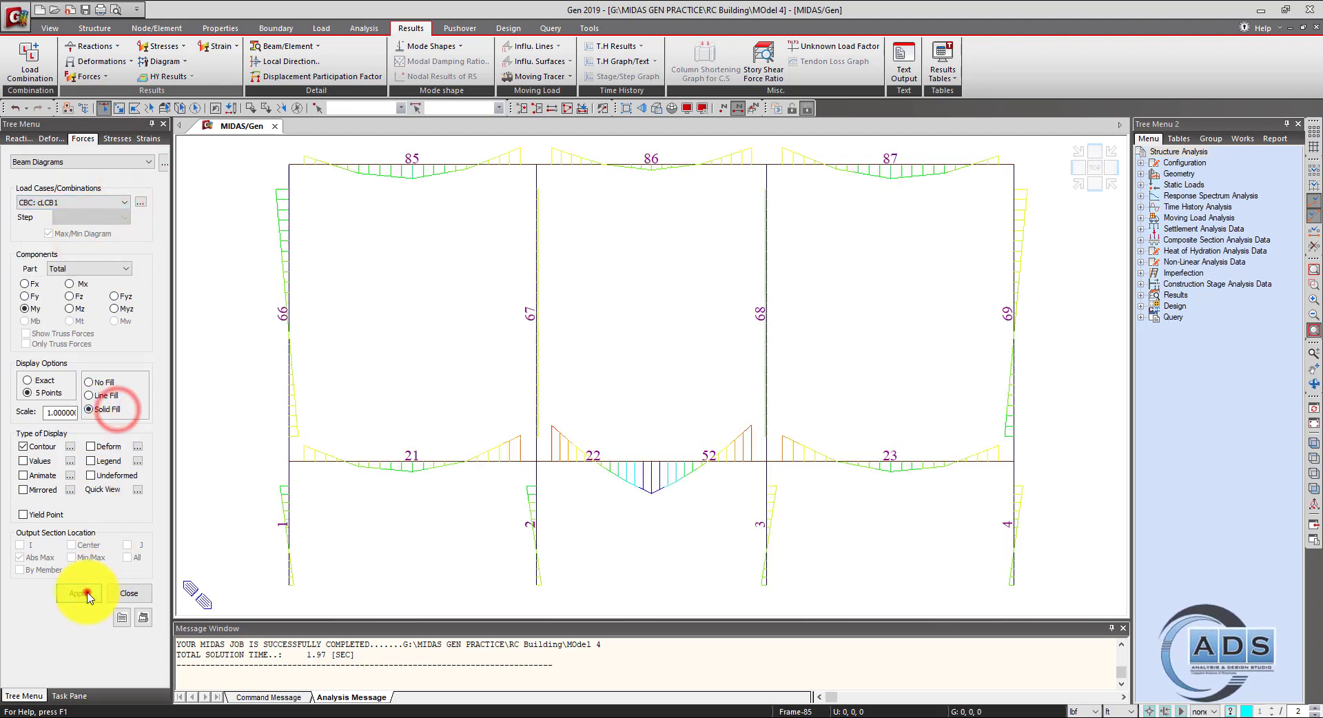
Examine where beam 21's My diagram starts and stops relative to the columns at both ends.
scroll(452, 476, up, 3)
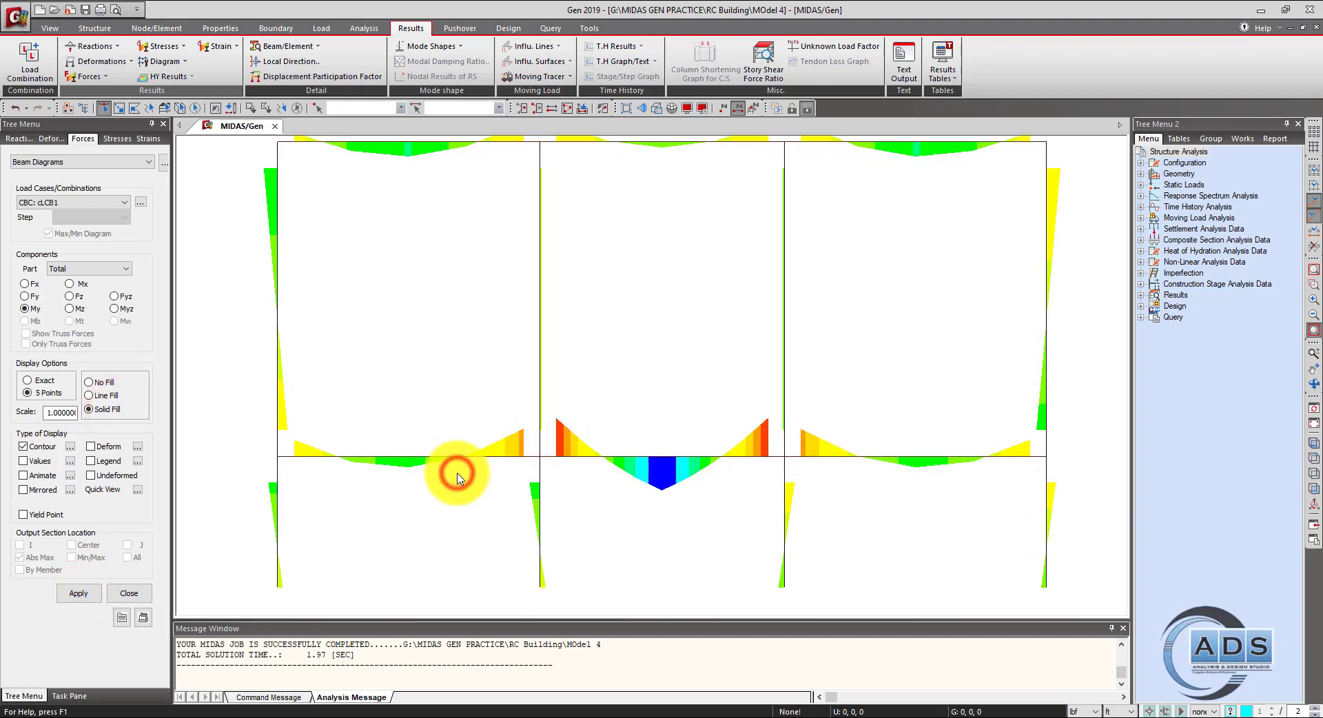
scroll(458, 477, up, 4)
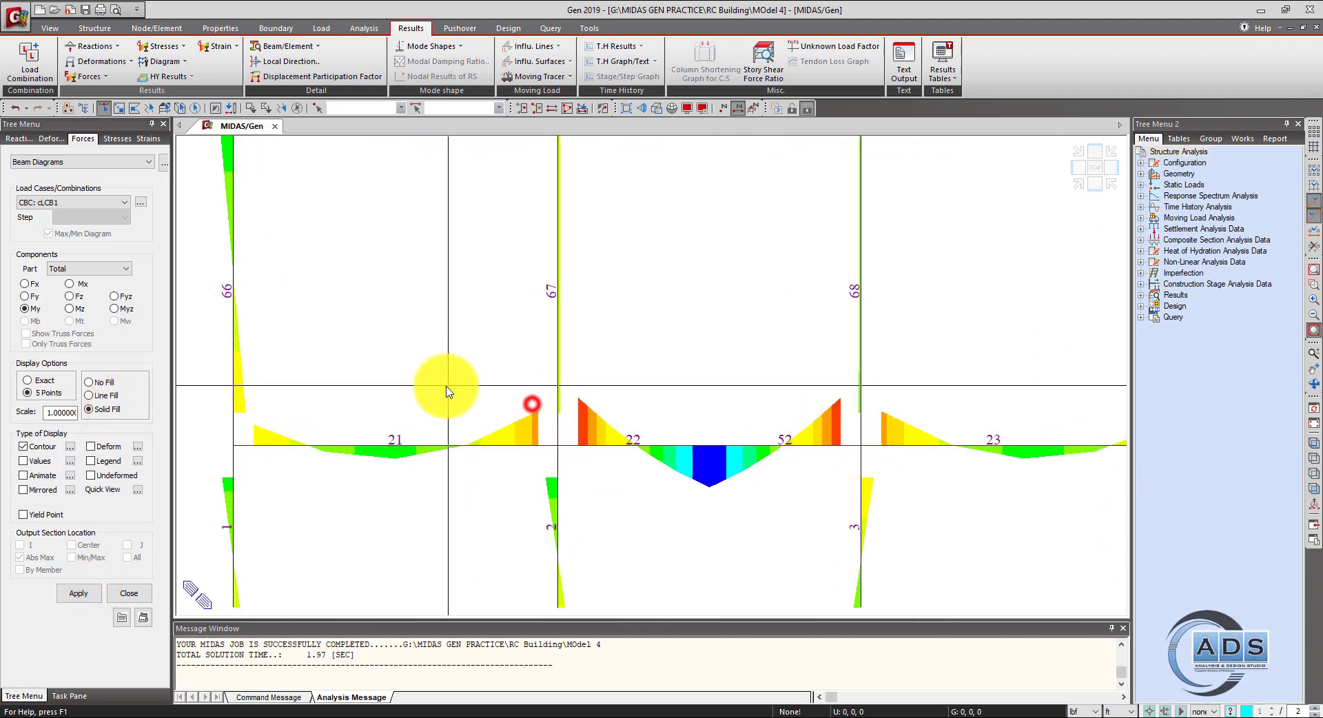
middle_drag(509, 378, 656, 447)
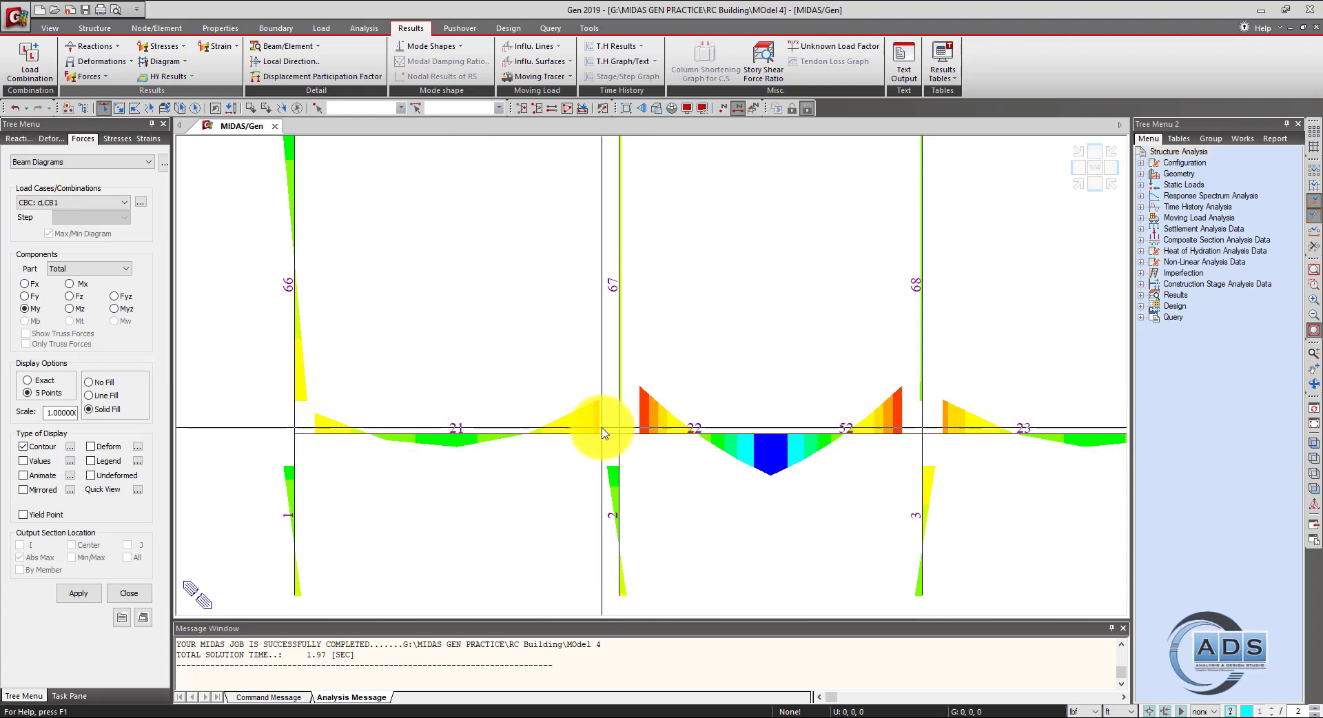
middle_drag(603, 432, 607, 439)
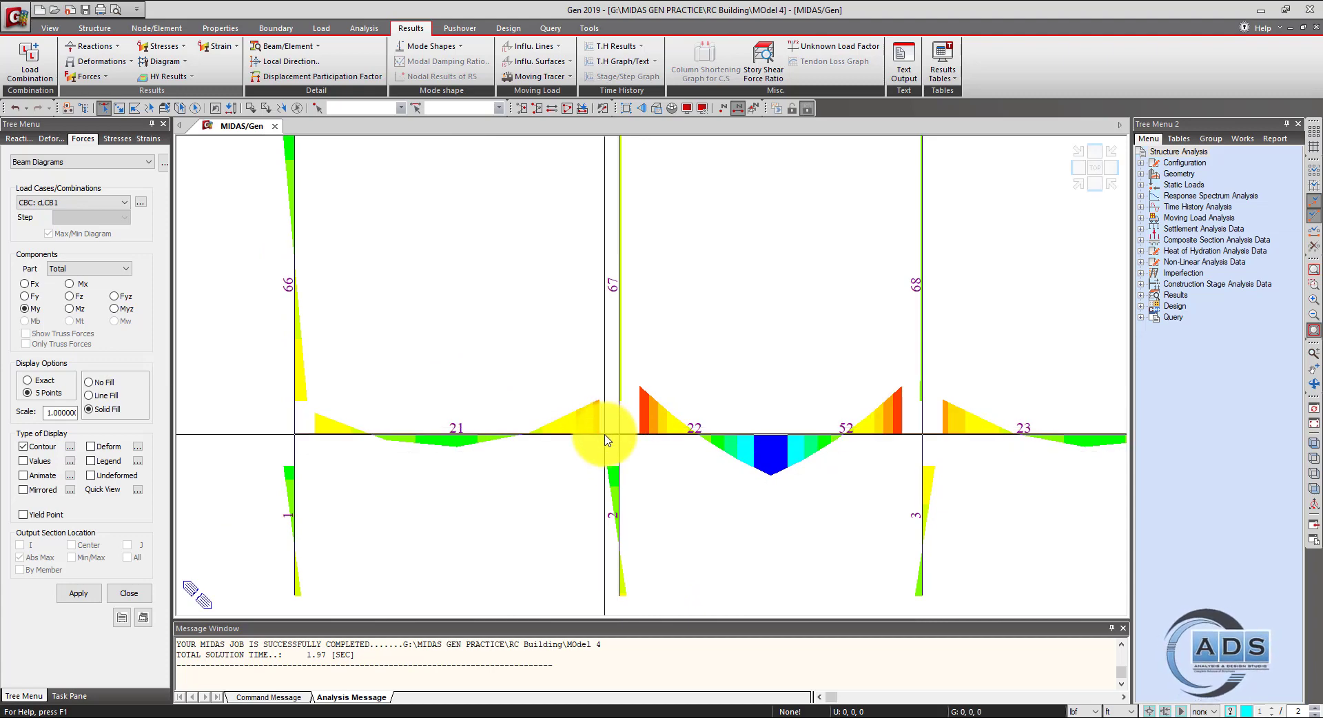
mouse_move(607, 440)
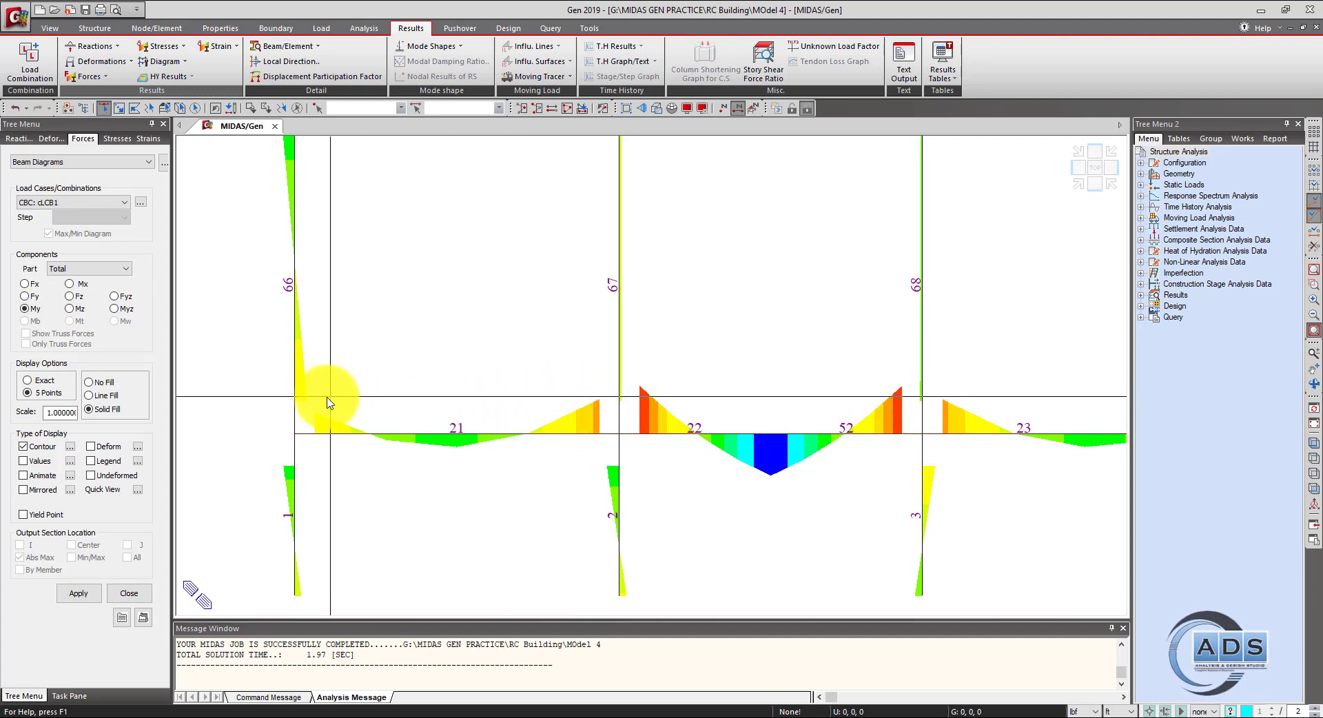
drag(305, 403, 365, 452)
click(449, 349)
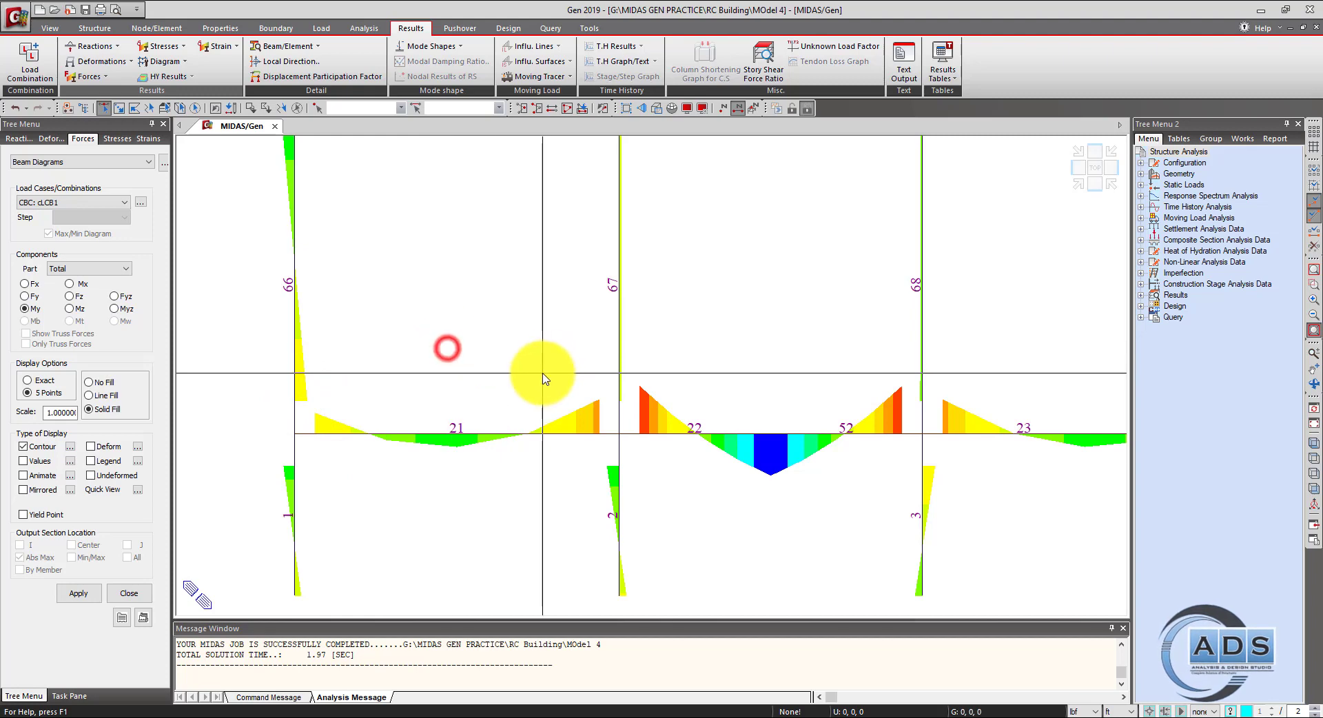
mouse_move(542, 372)
mouse_down()
mouse_move(608, 468)
mouse_move(591, 457)
mouse_up()
click(574, 354)
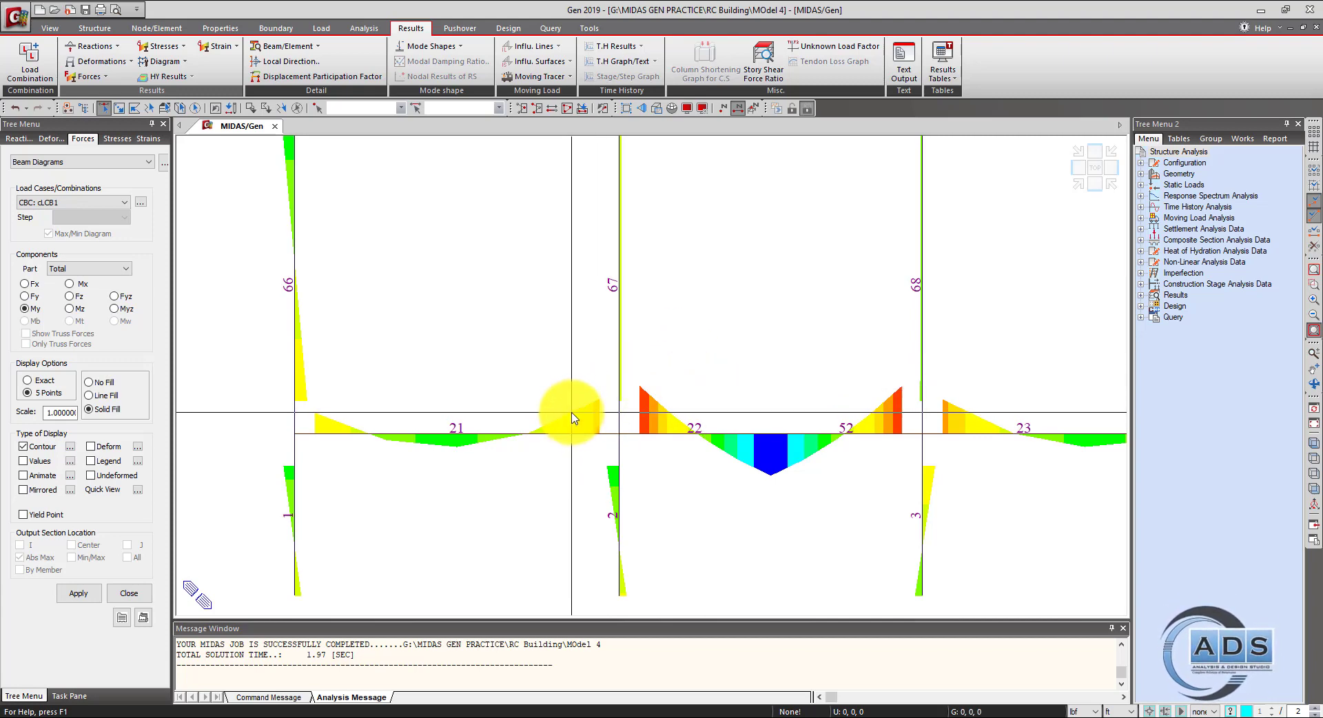
Clear the moment diagram from the isolated frame and bring the whole frame into view.
scroll(534, 372, down, 3)
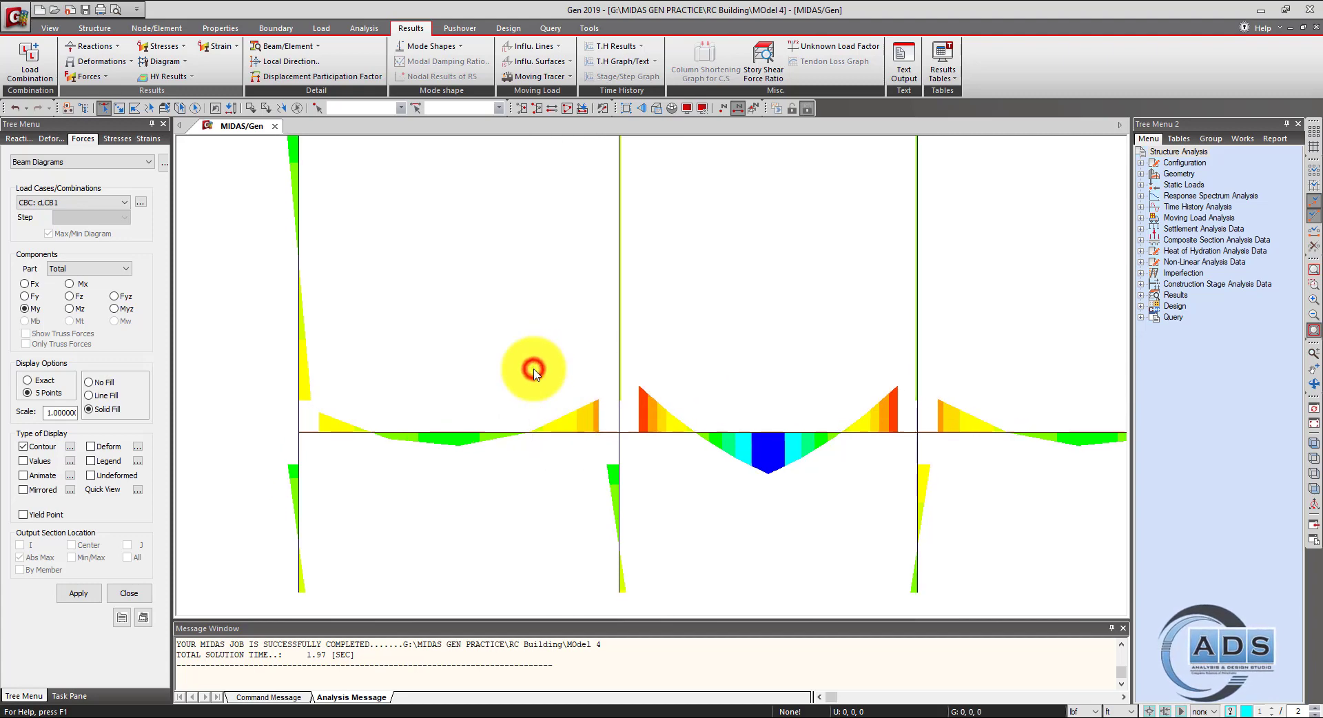
middle_drag(535, 328, 561, 399)
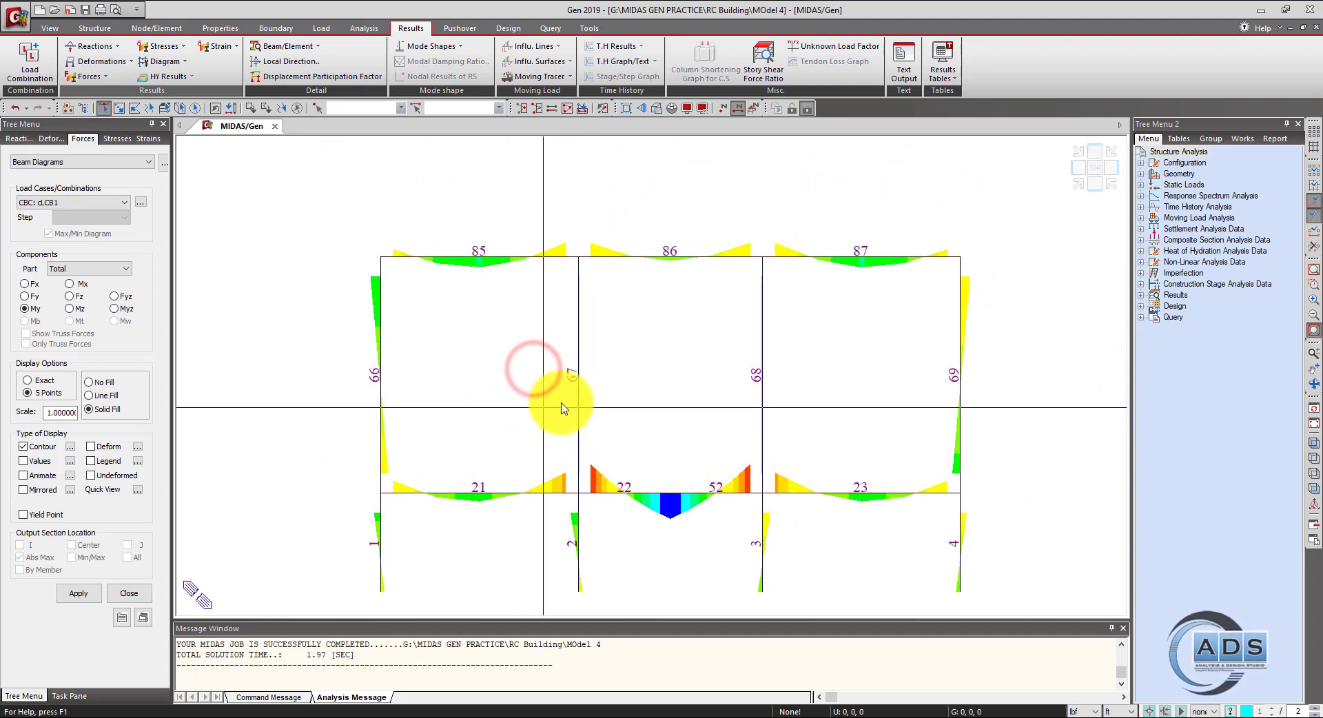
click(690, 416)
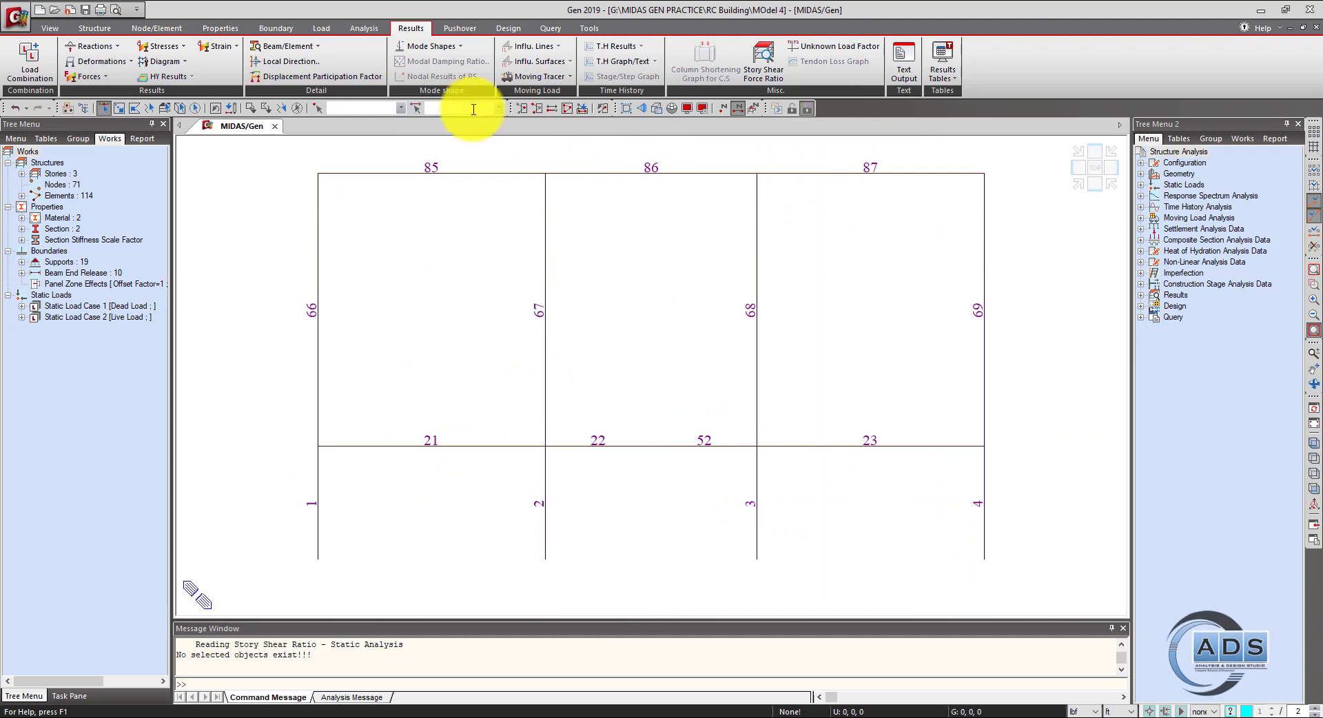
Run batch design for concrete beams and columns, and spread the two design result windows apart.
click(506, 32)
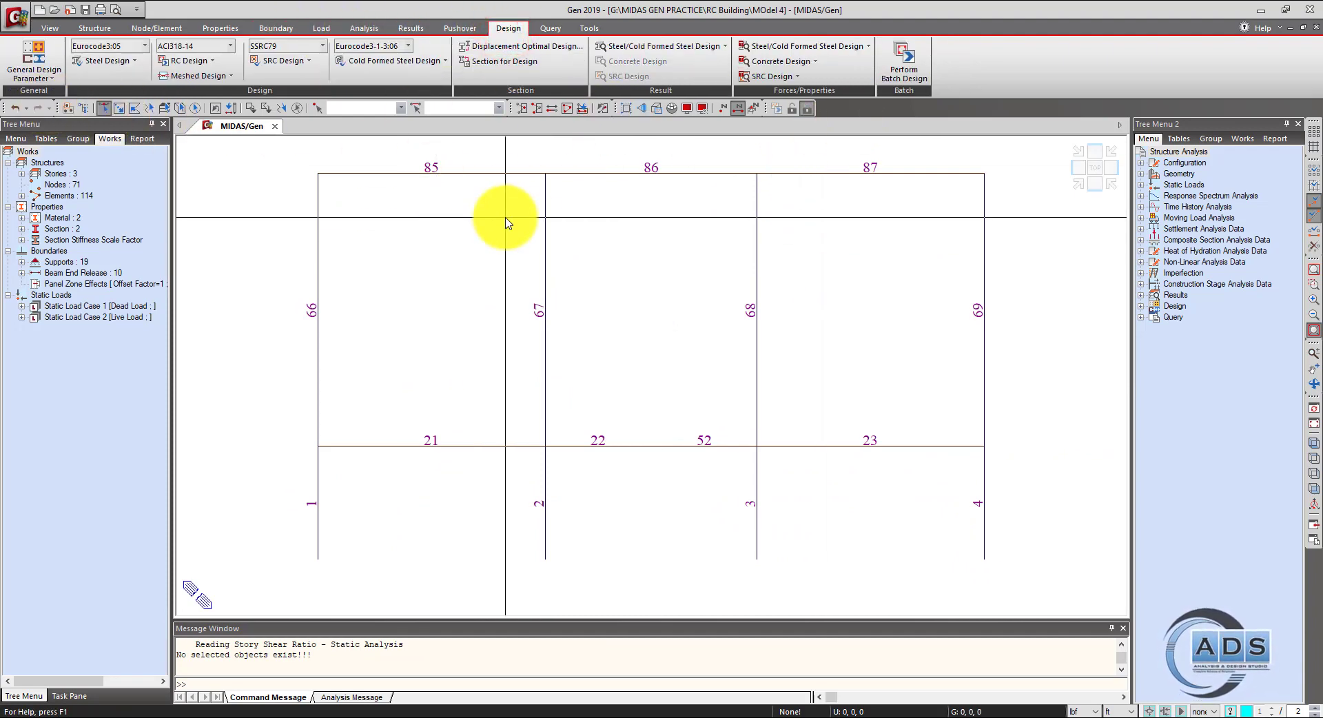
click(900, 79)
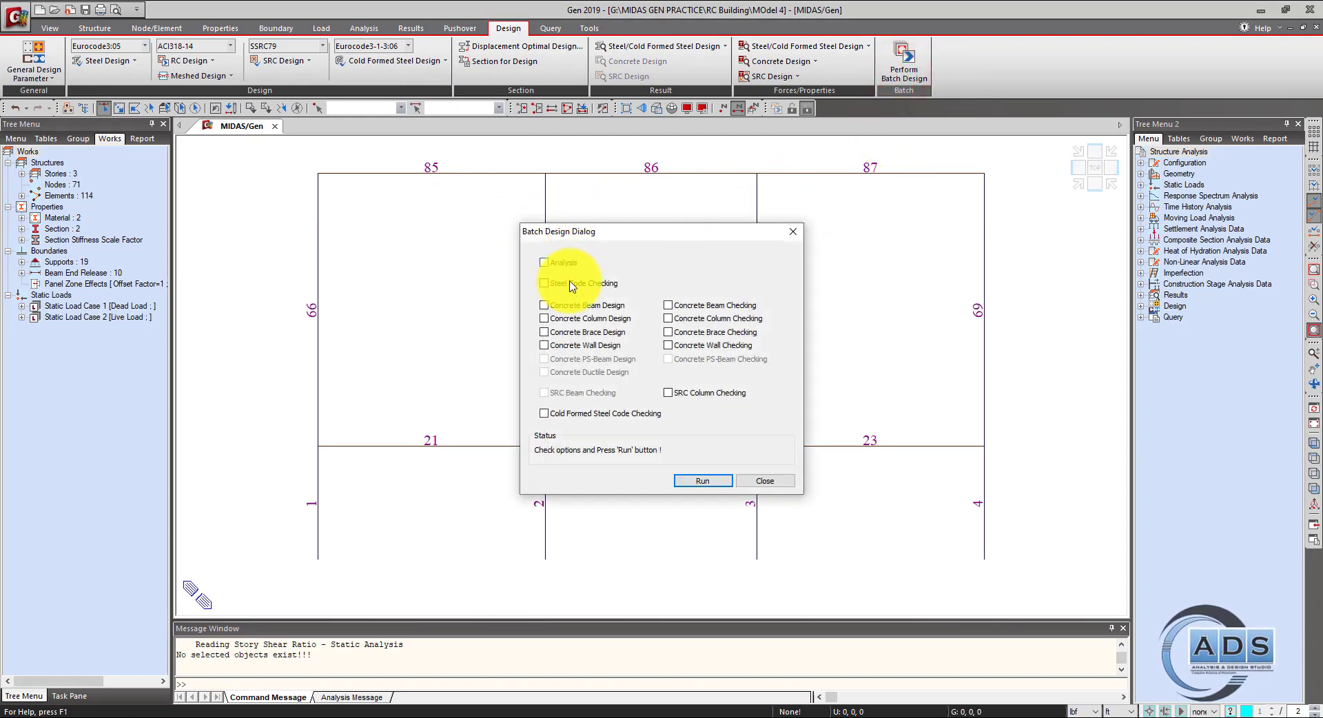
click(597, 323)
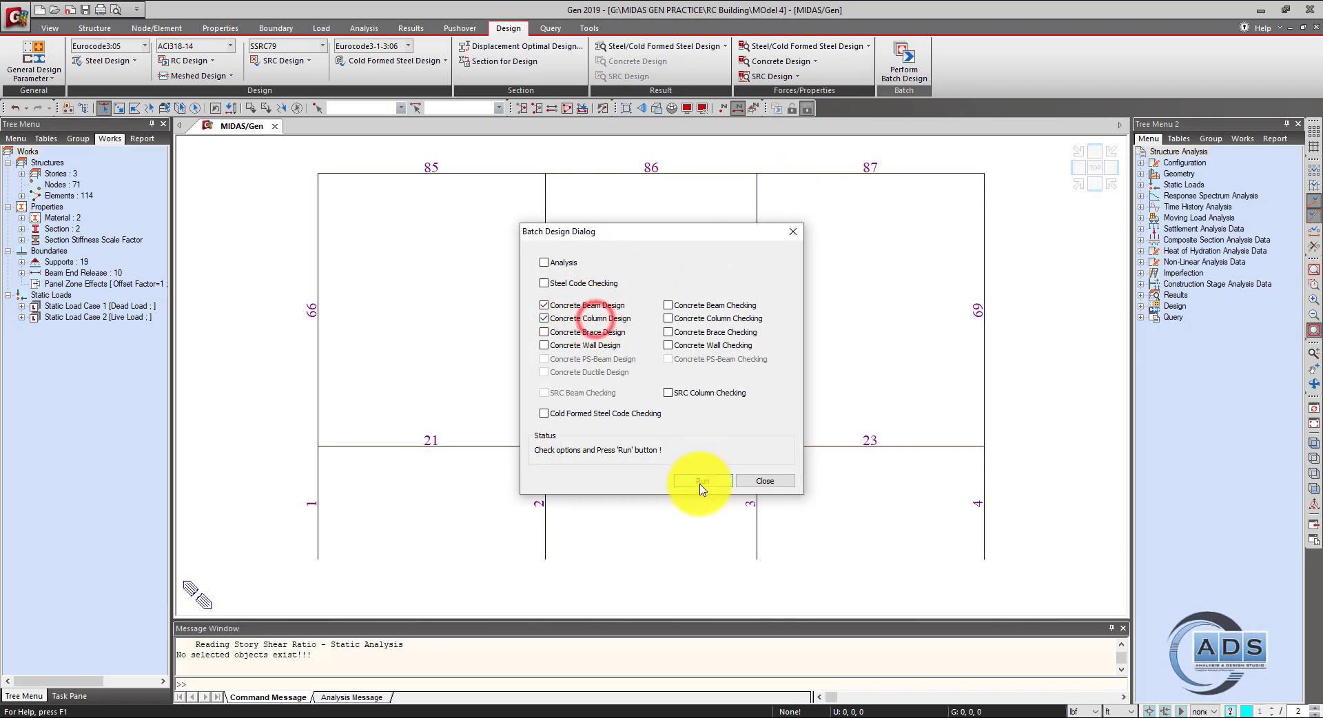
click(700, 481)
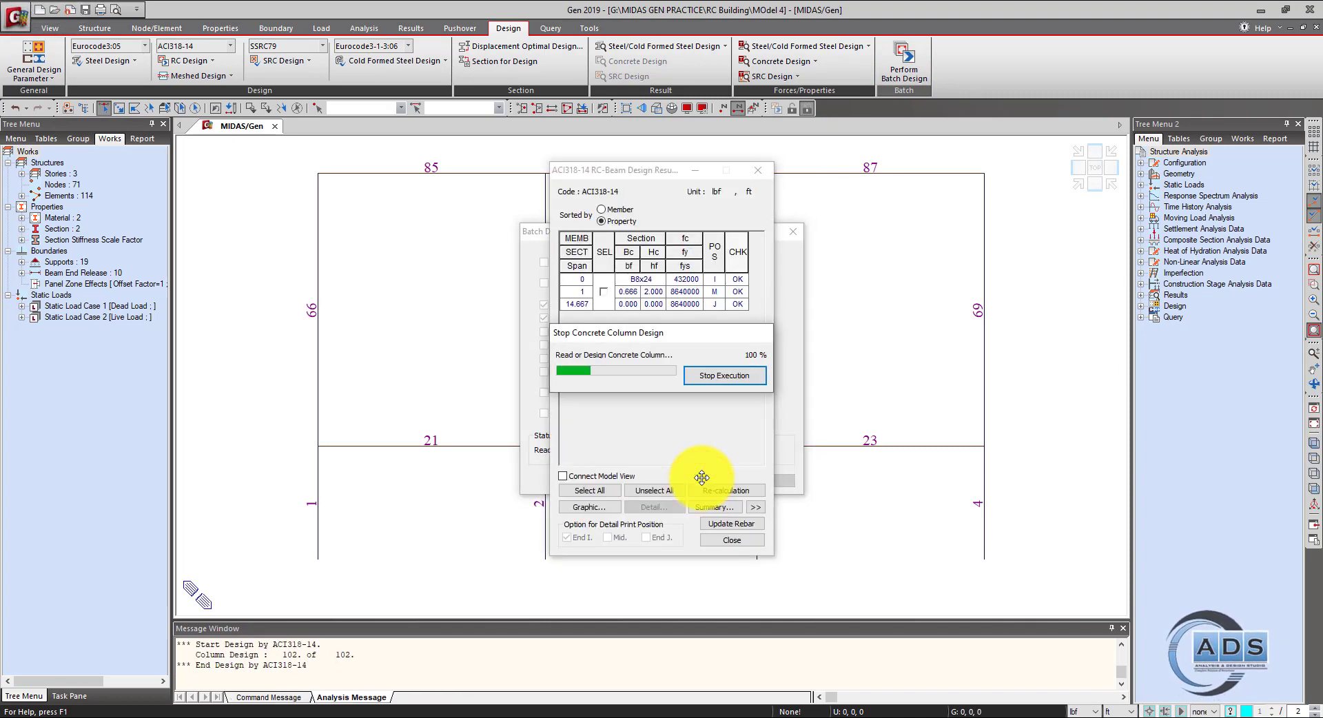
click(668, 159)
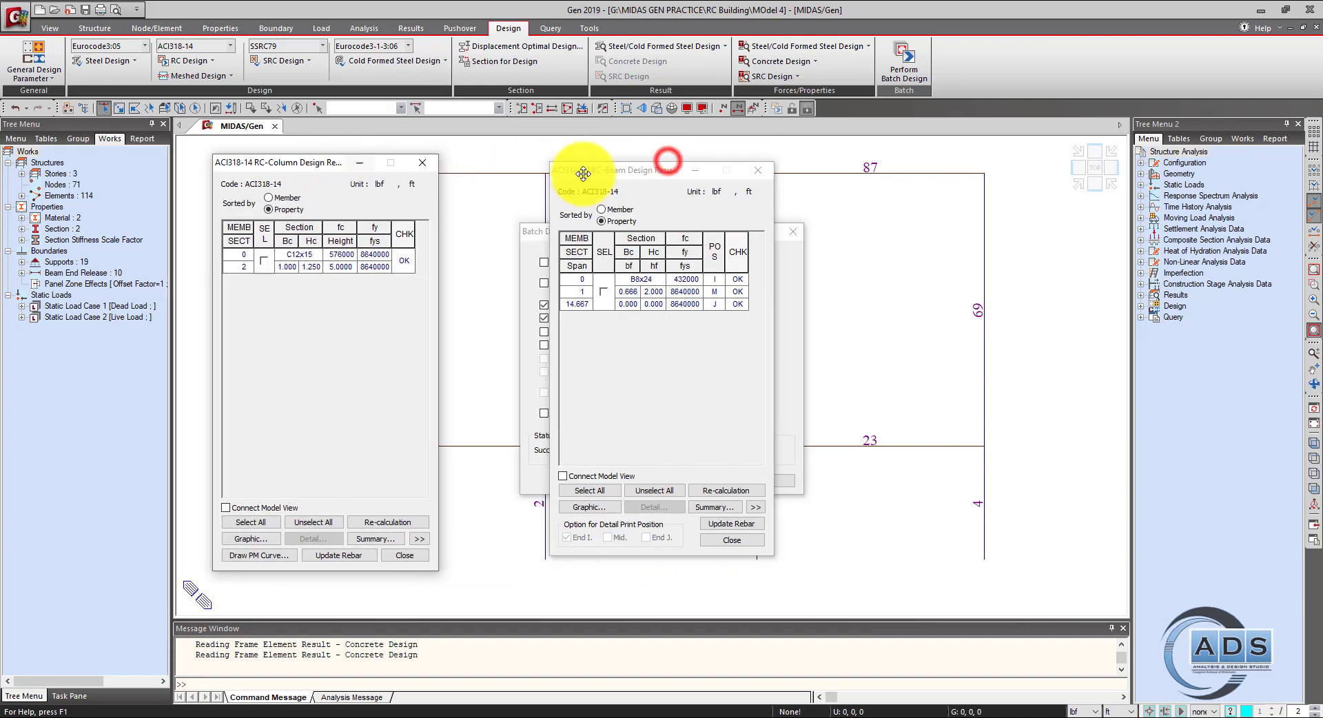
drag(583, 173, 1055, 170)
drag(722, 231, 938, 712)
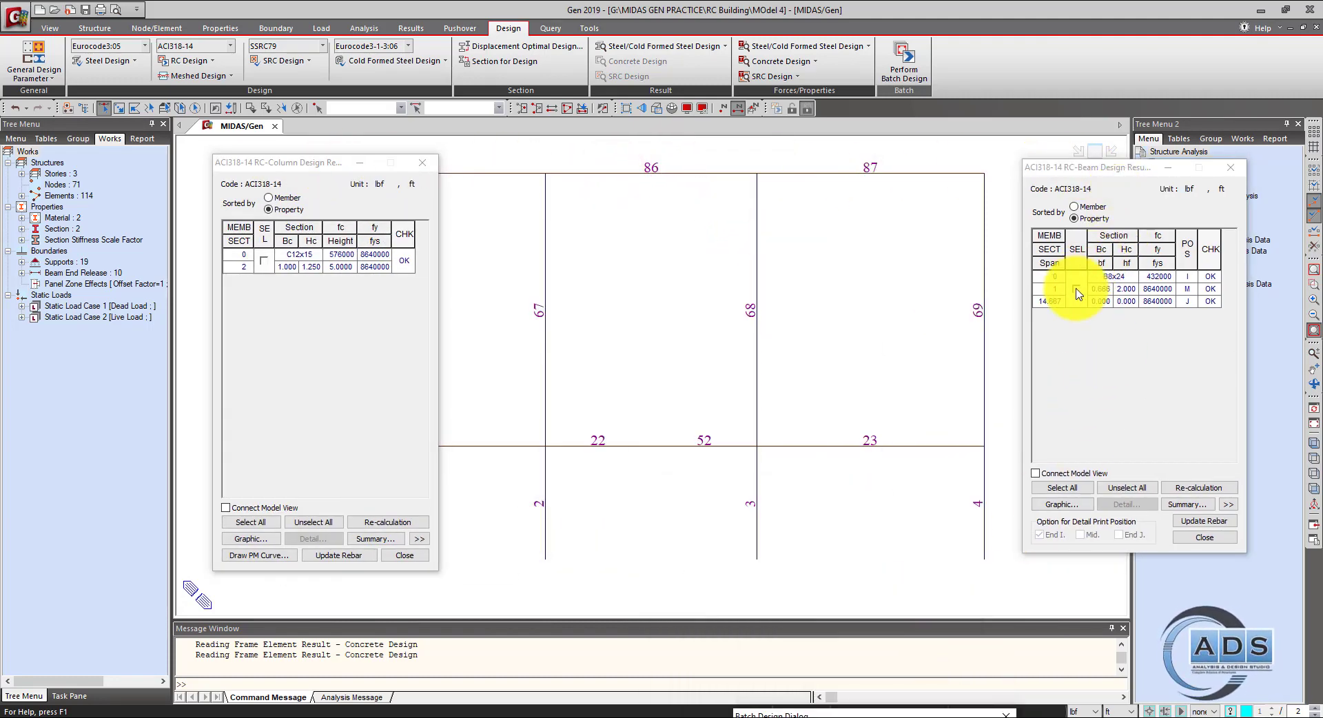
List the beam design results by member and review beam 21's graphic report in full-screen view.
click(1082, 209)
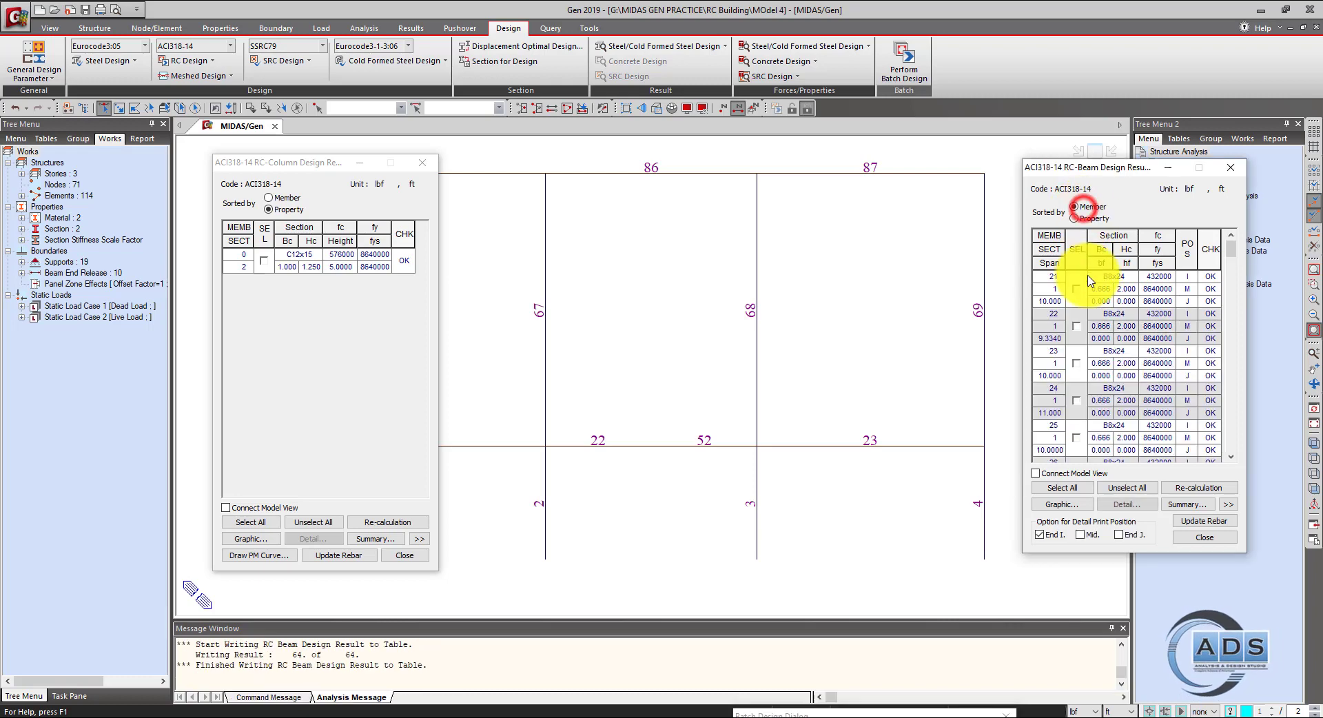
click(1076, 289)
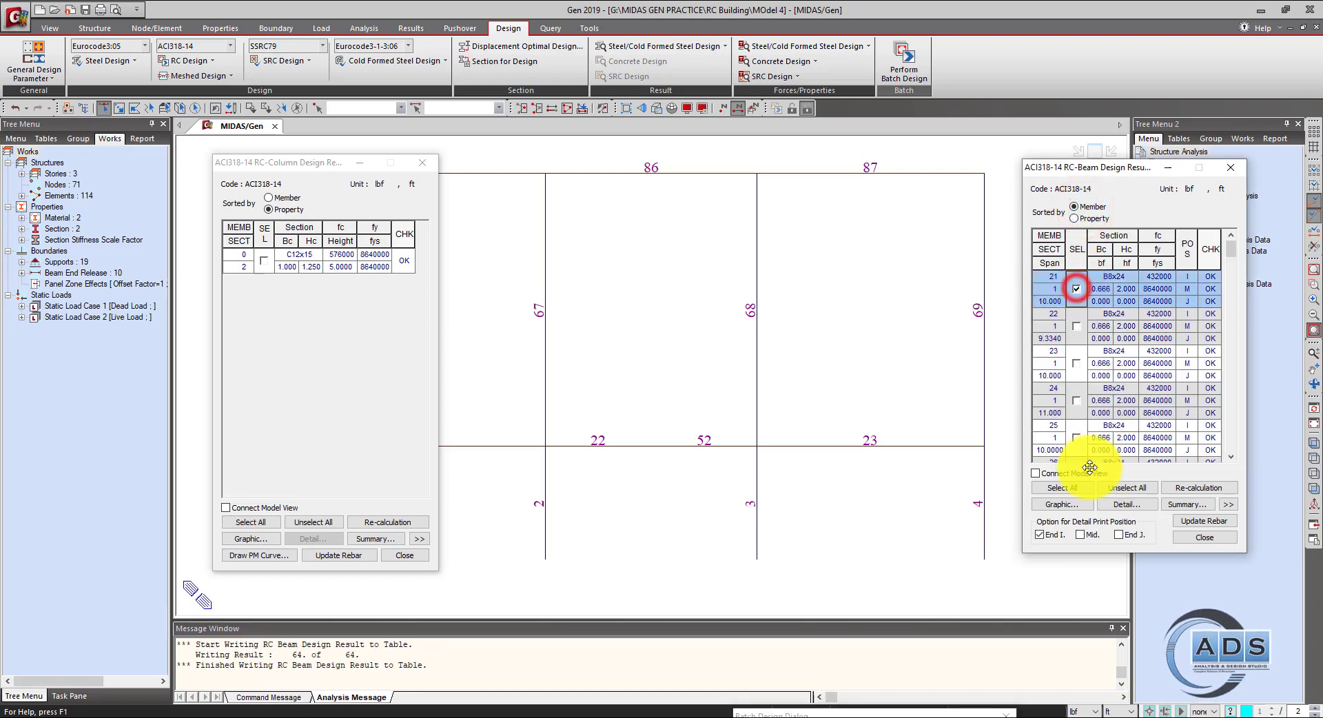
click(1062, 504)
drag(371, 3, 346, 112)
drag(353, 53, 647, 113)
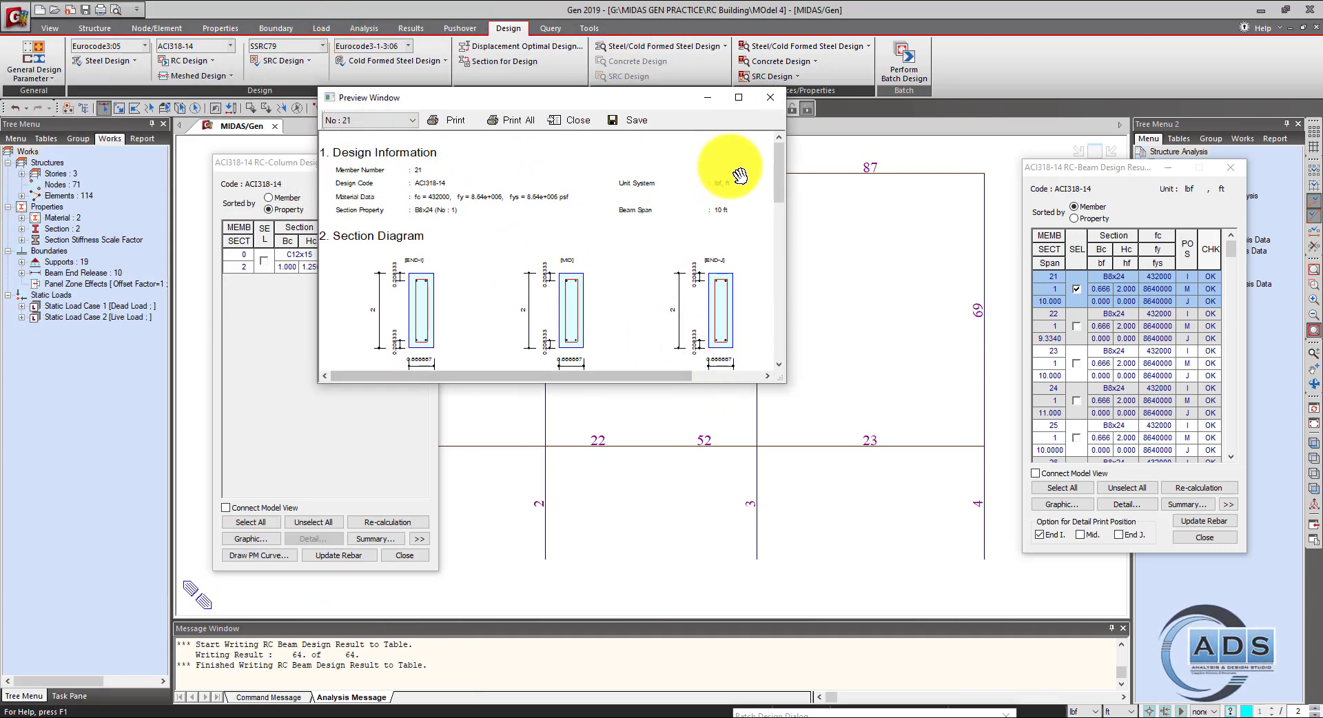
double_click(733, 98)
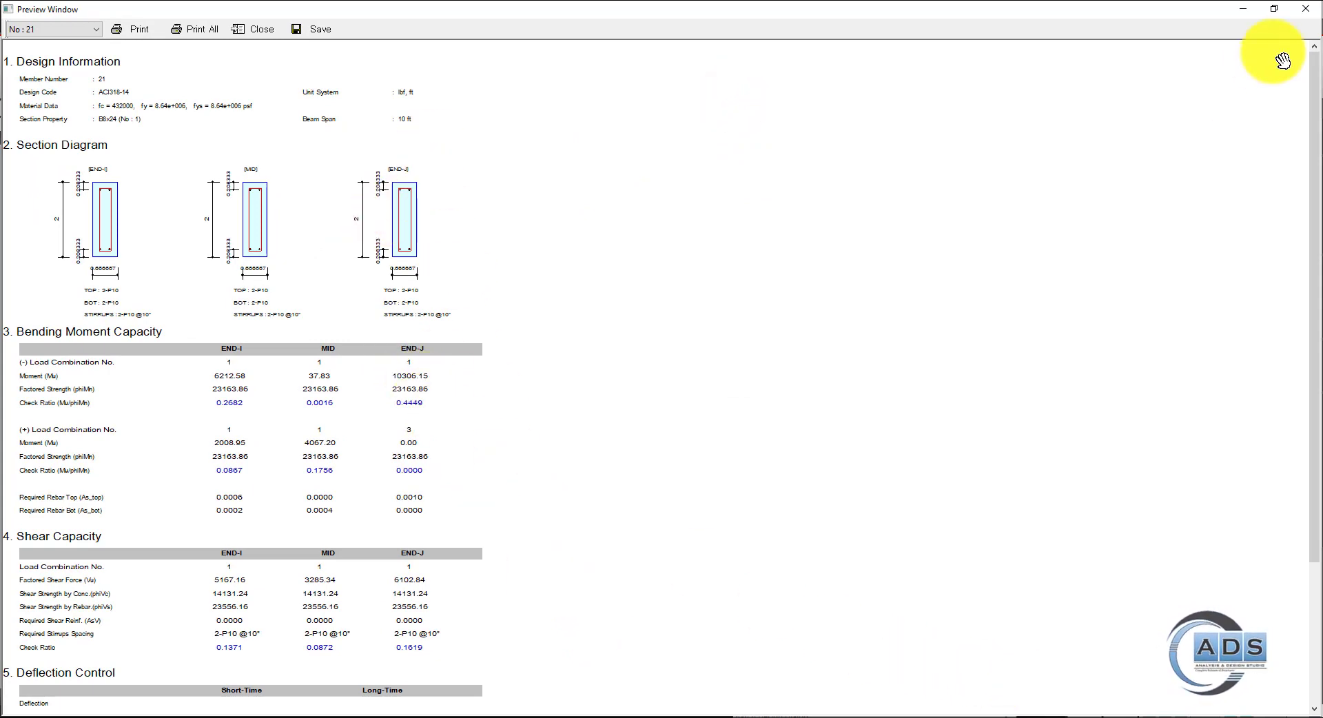
click(1305, 9)
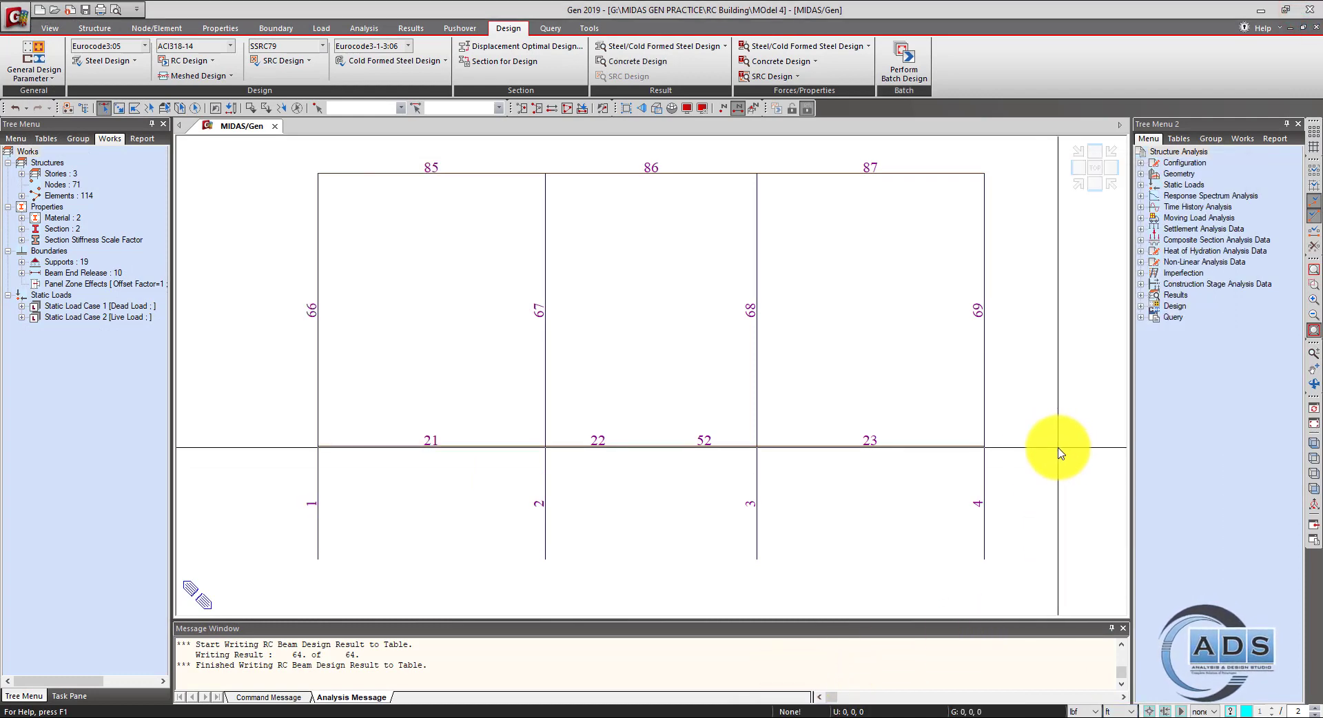
Switch the length unit to in and rerun batch design for concrete beams only.
click(1123, 692)
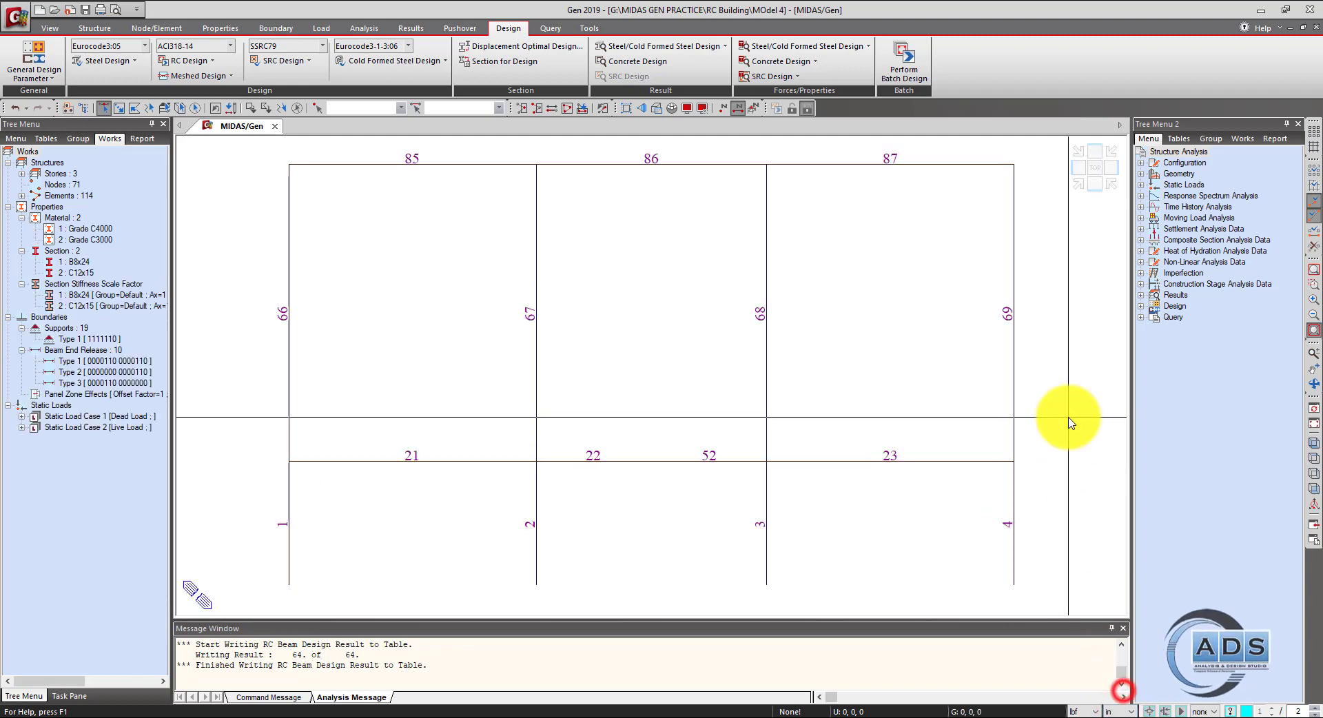
click(904, 64)
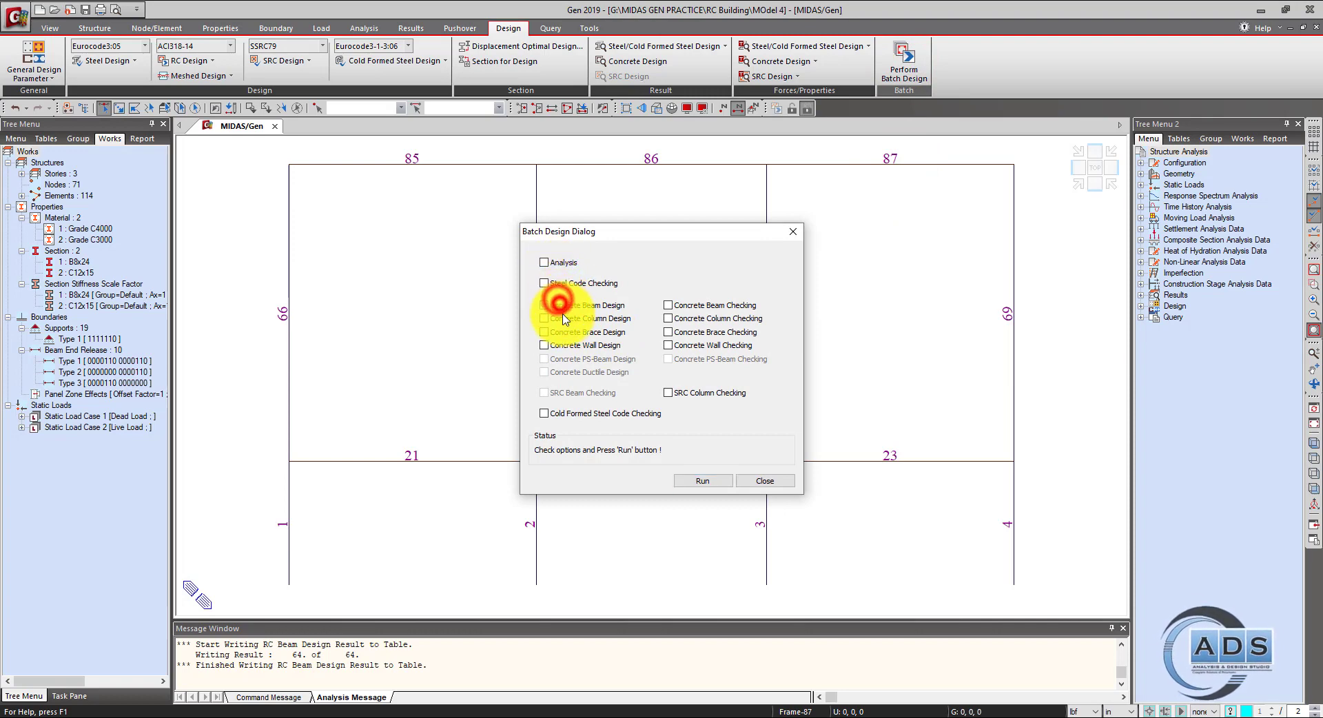
click(693, 481)
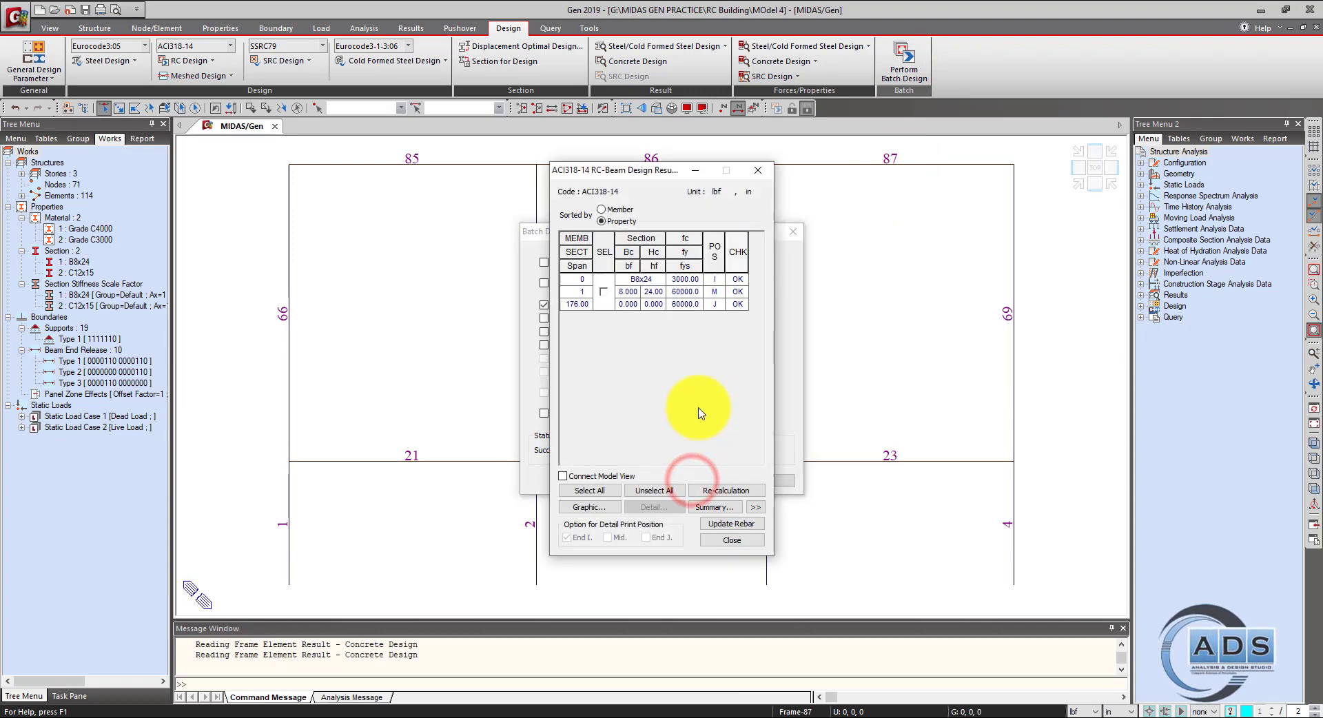
List the new beam results by member and open beam 21's graphic report in inch units, enlarged to full screen.
click(602, 209)
click(603, 291)
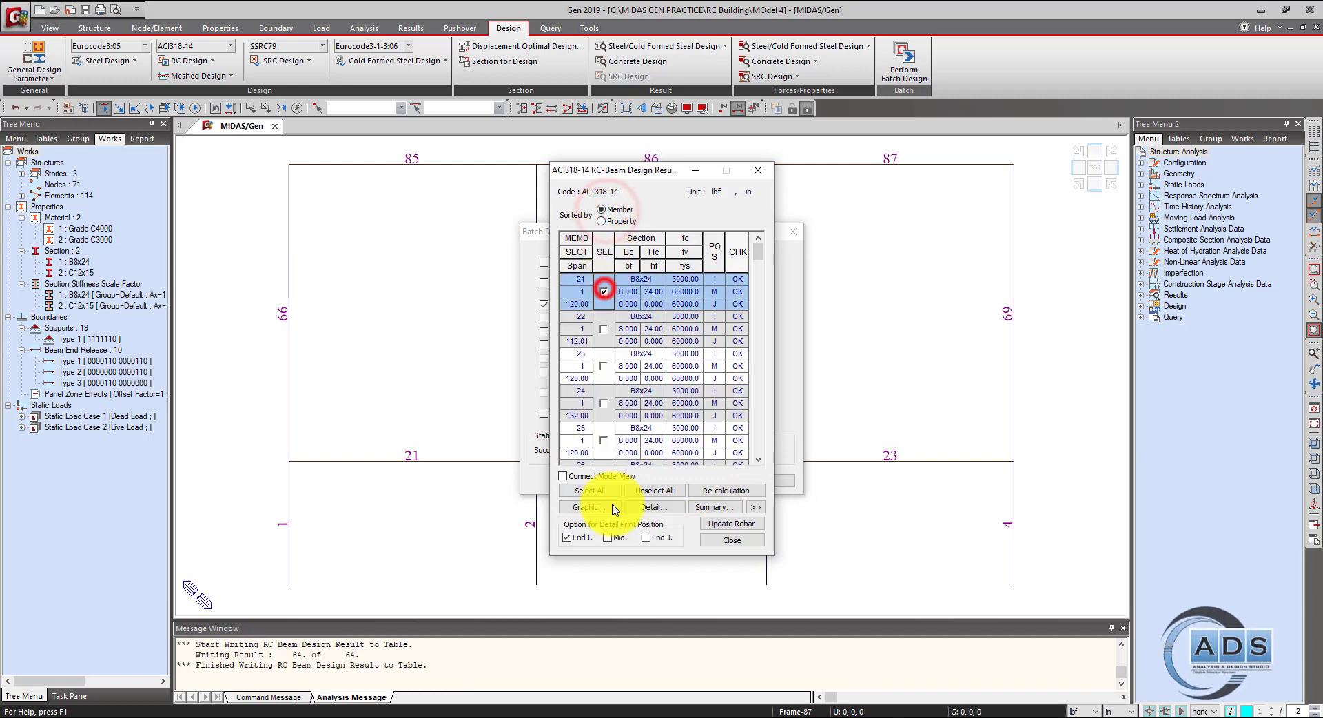
click(606, 509)
double_click(427, 14)
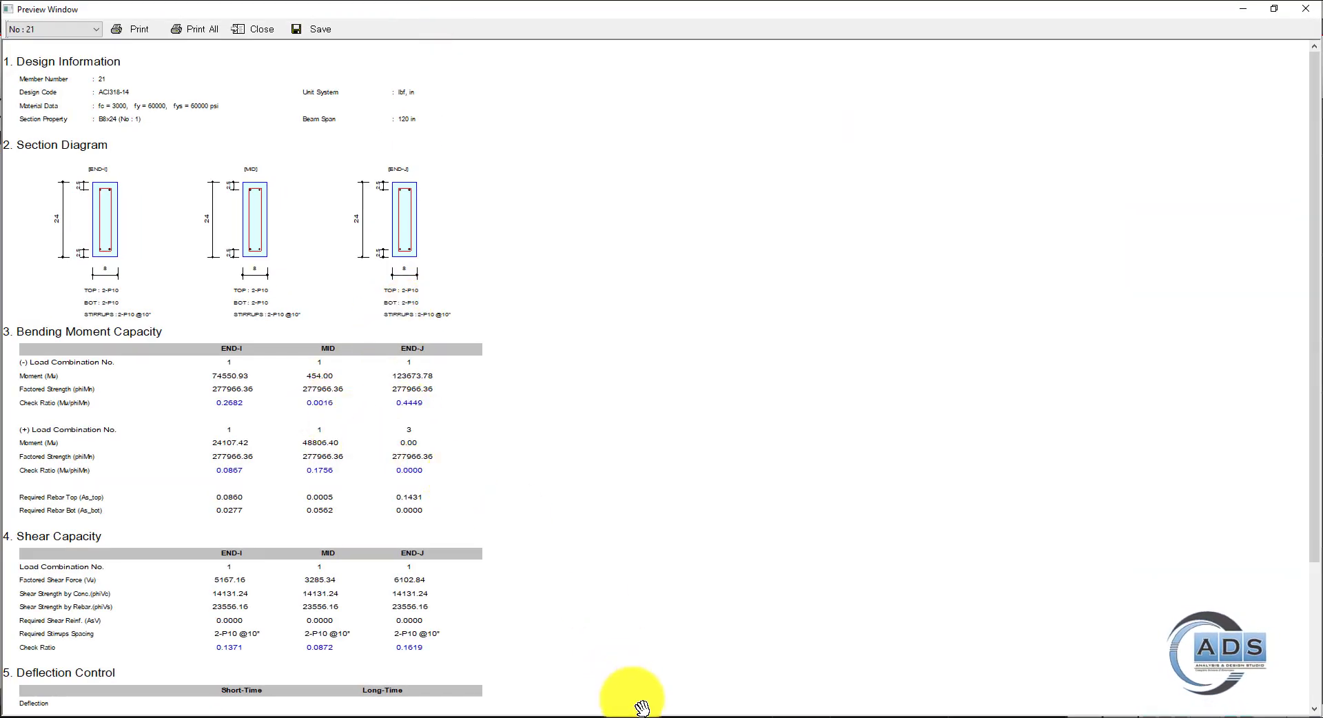
Compare beam 21's report with the earlier bending moment snip beside it, circling the snip's negative moment (Mu) at END-J.
click(576, 714)
drag(709, 184, 974, 159)
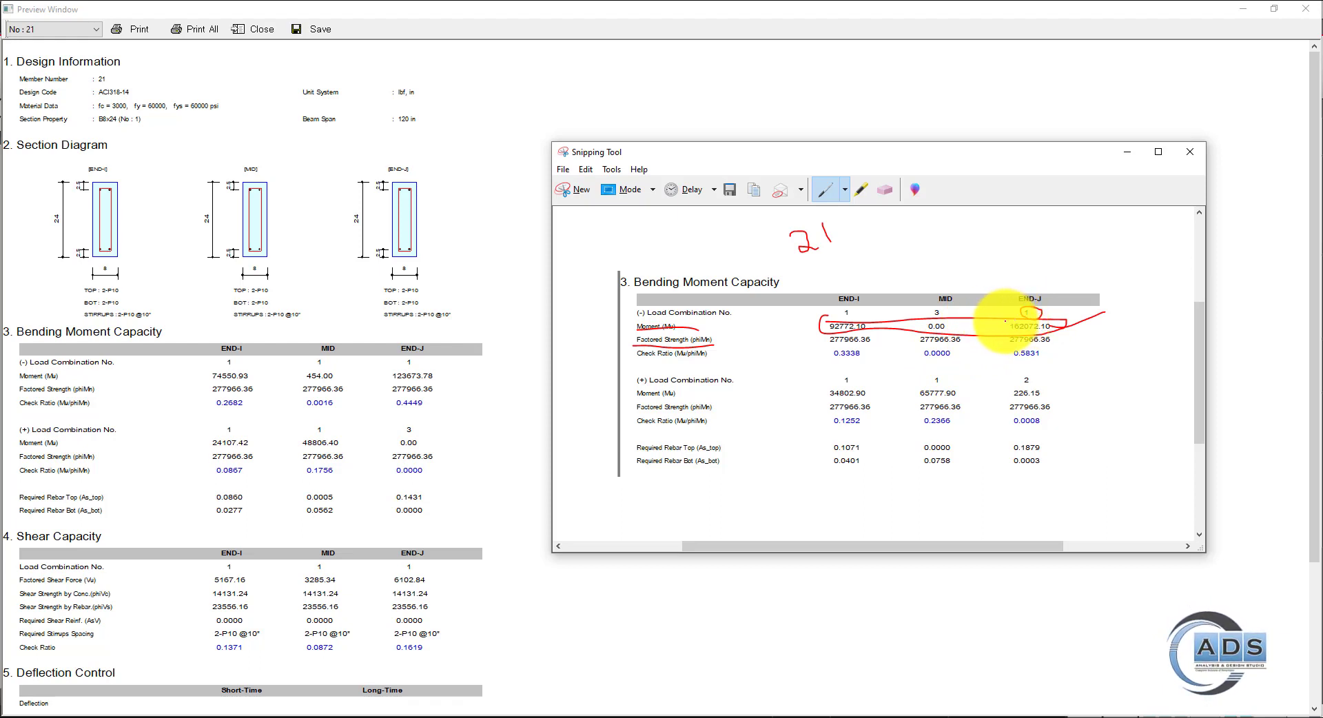
mouse_move(1005, 321)
mouse_down()
mouse_move(1043, 314)
mouse_move(1053, 334)
mouse_move(1005, 338)
mouse_up()
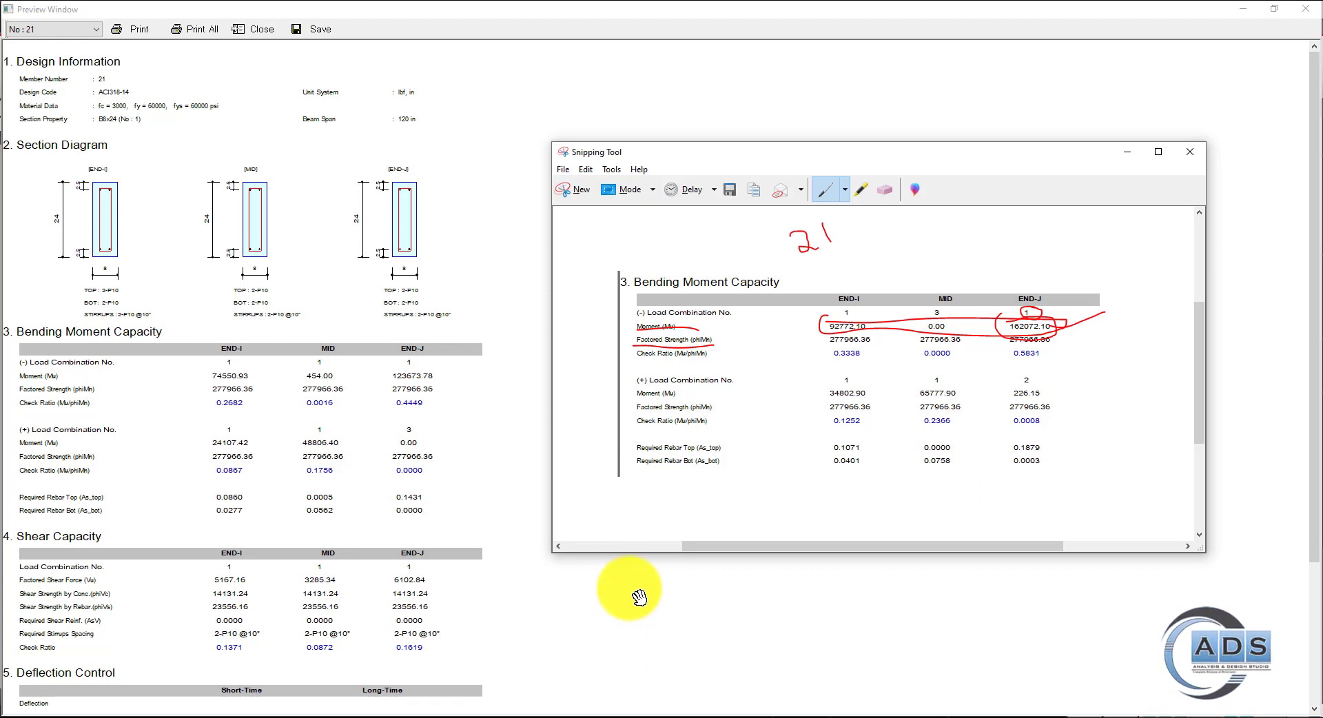
click(1136, 158)
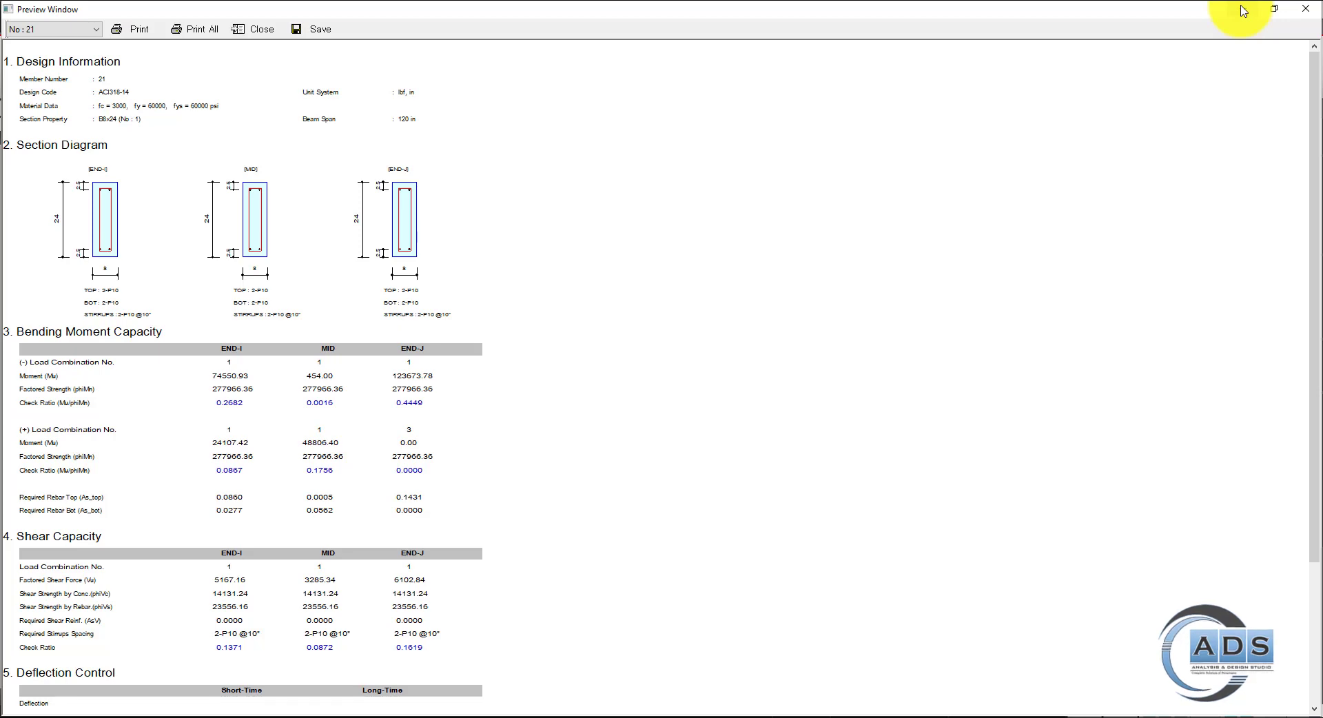
Minimize beam 21's report preview and close the batch design dialog and the RC beam design results.
click(1243, 10)
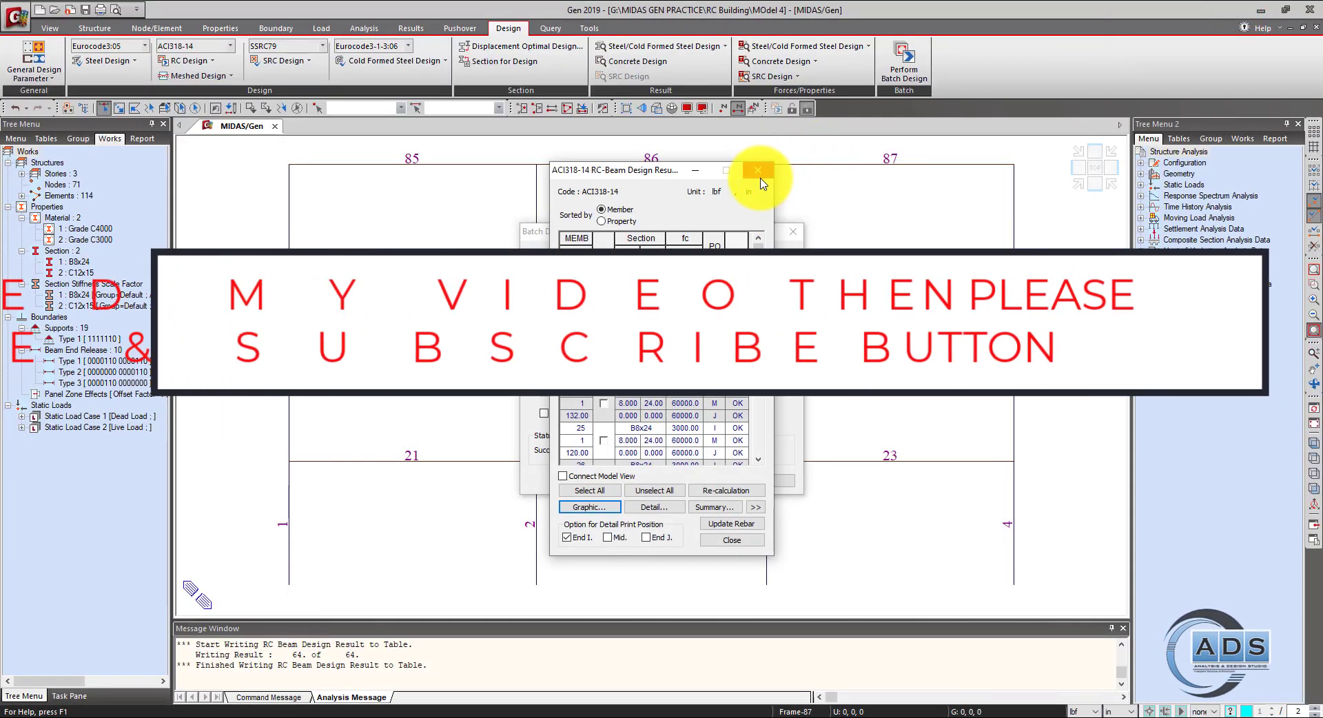
drag(663, 175, 929, 172)
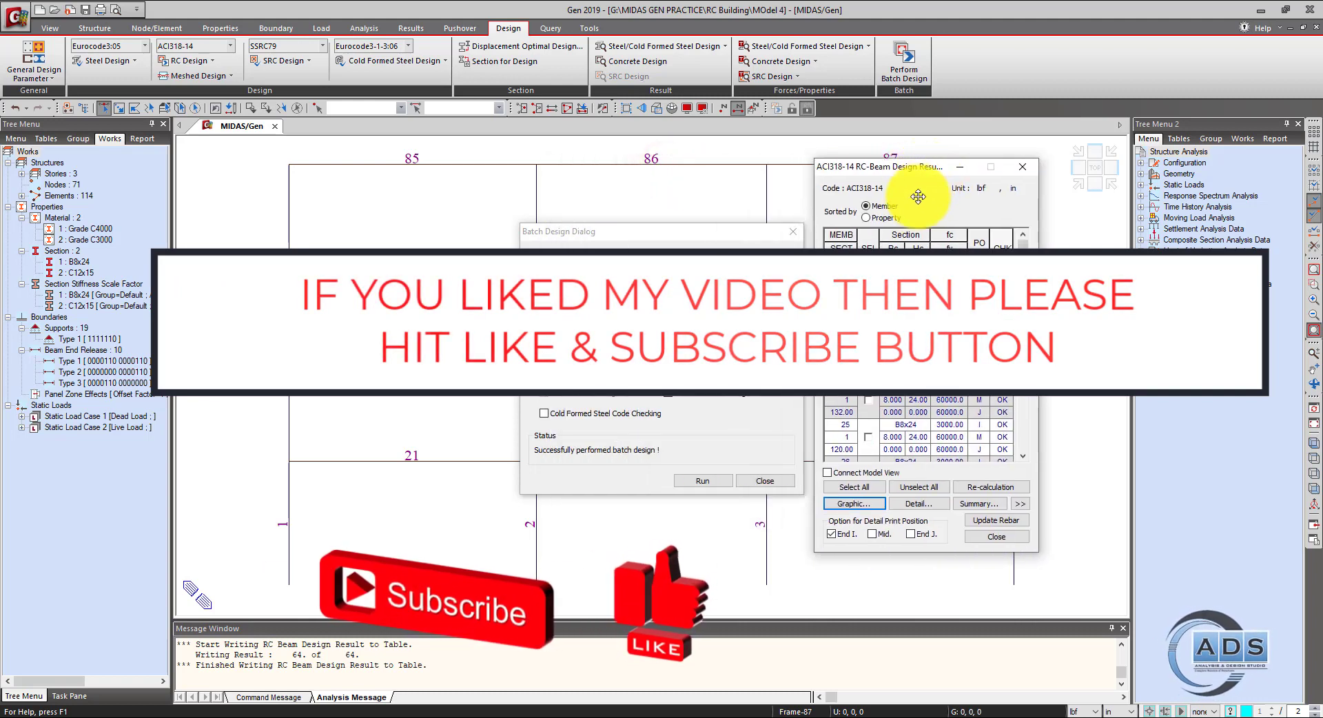
click(769, 482)
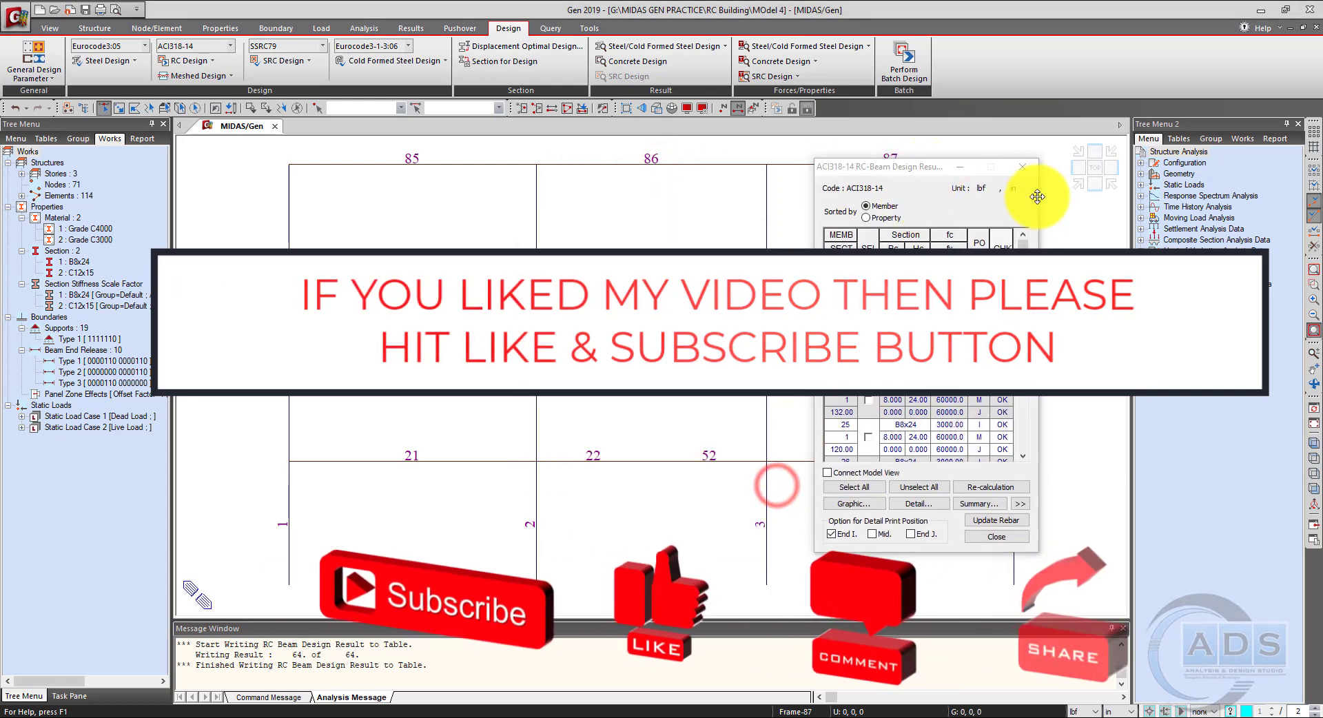
click(1022, 167)
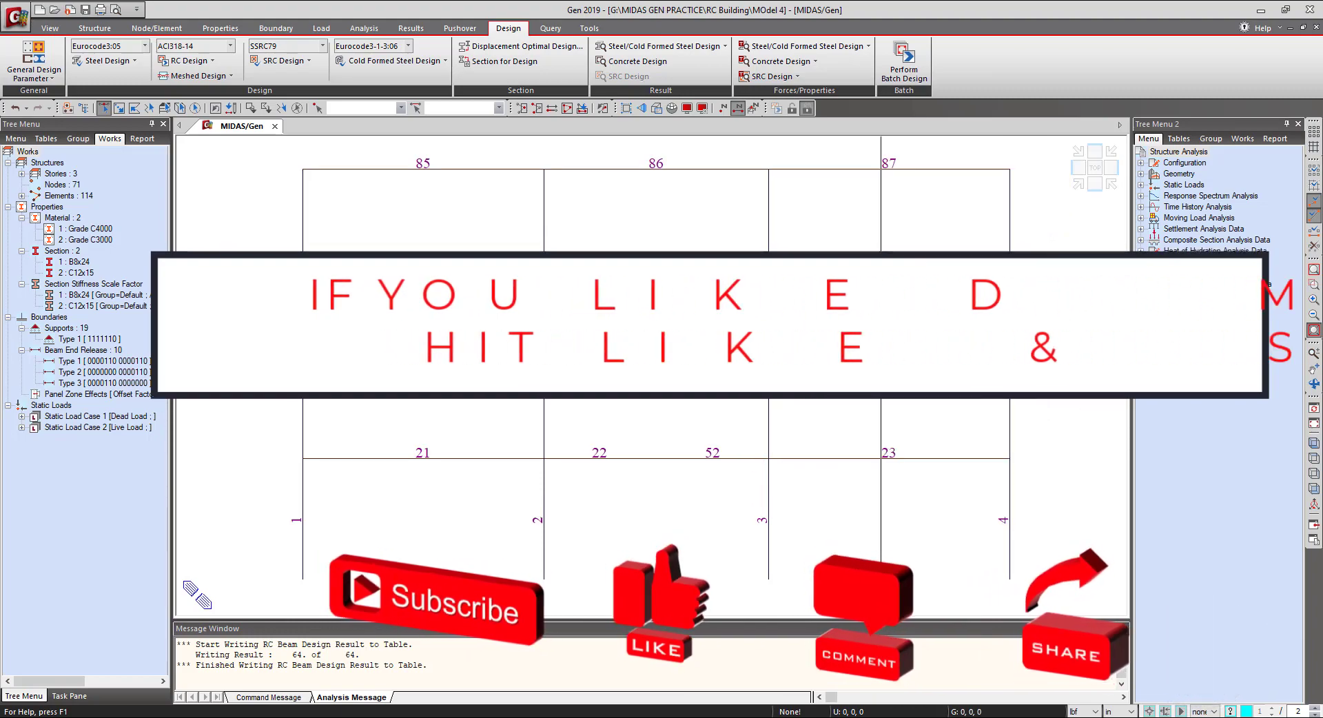